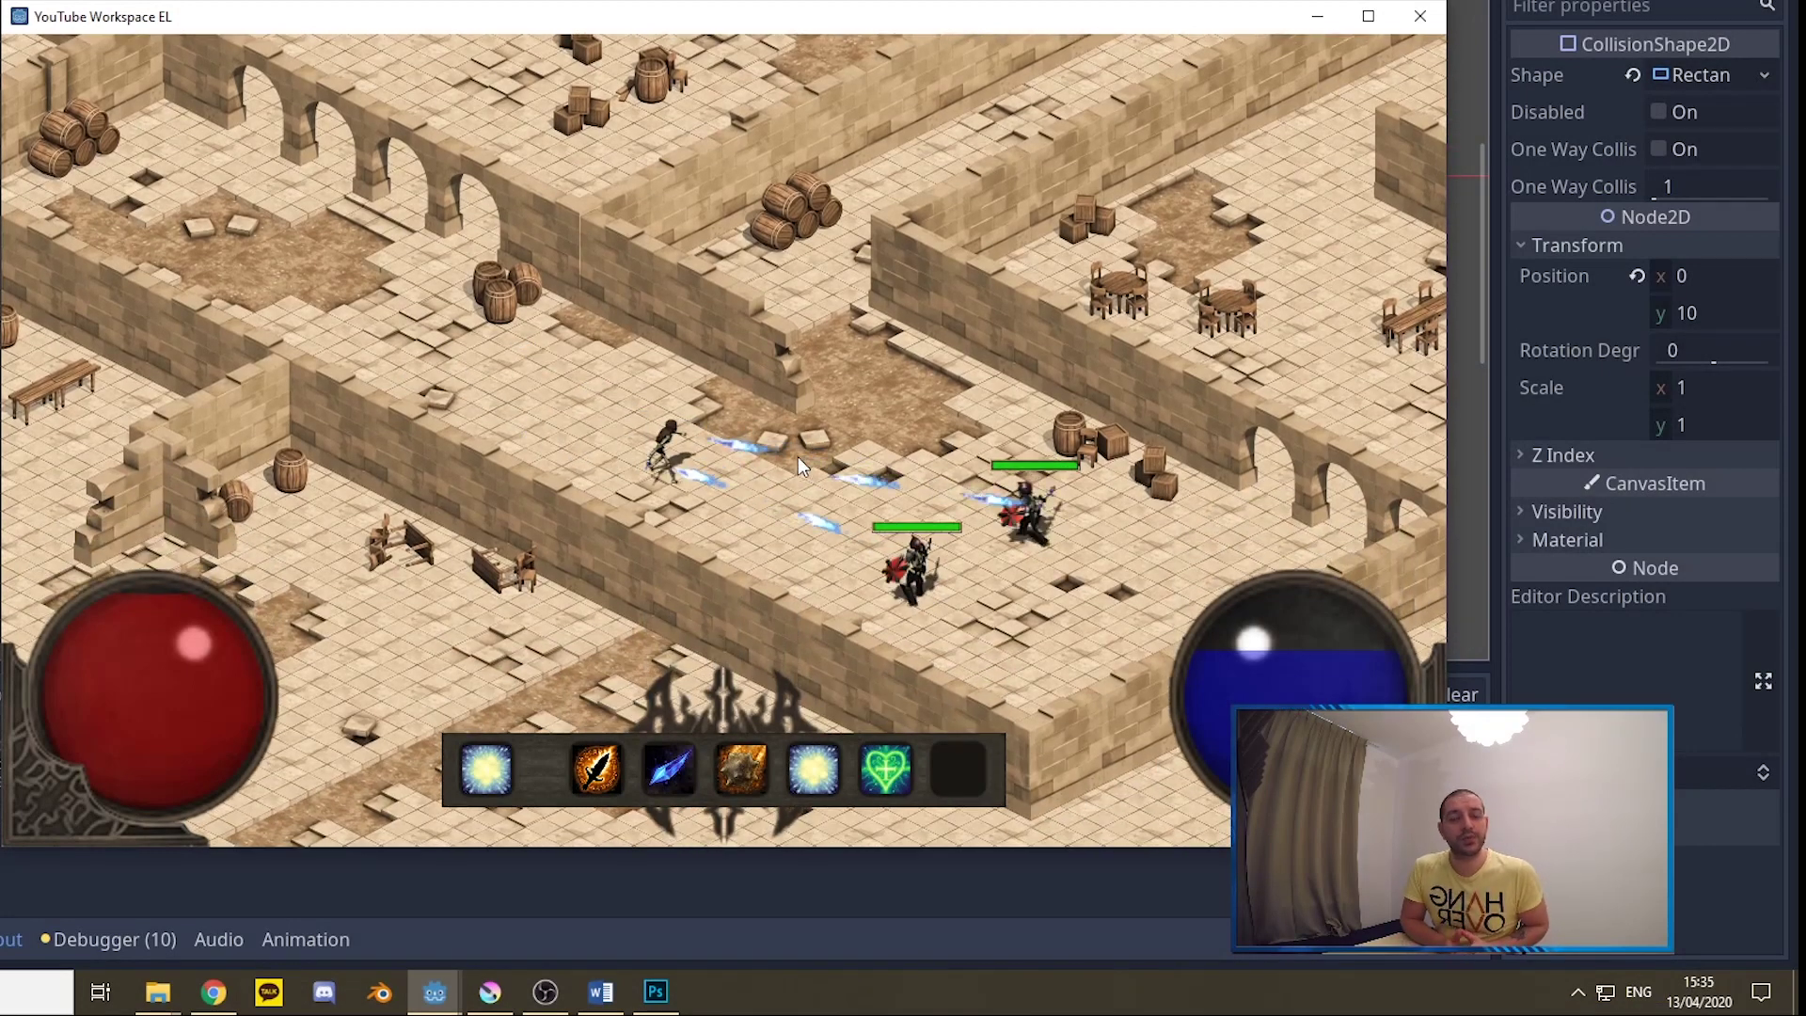
In the running game, move the player across the map and cast a frost nova to demo the globes
{"action": "left_click", "coordinate": [788, 423]}
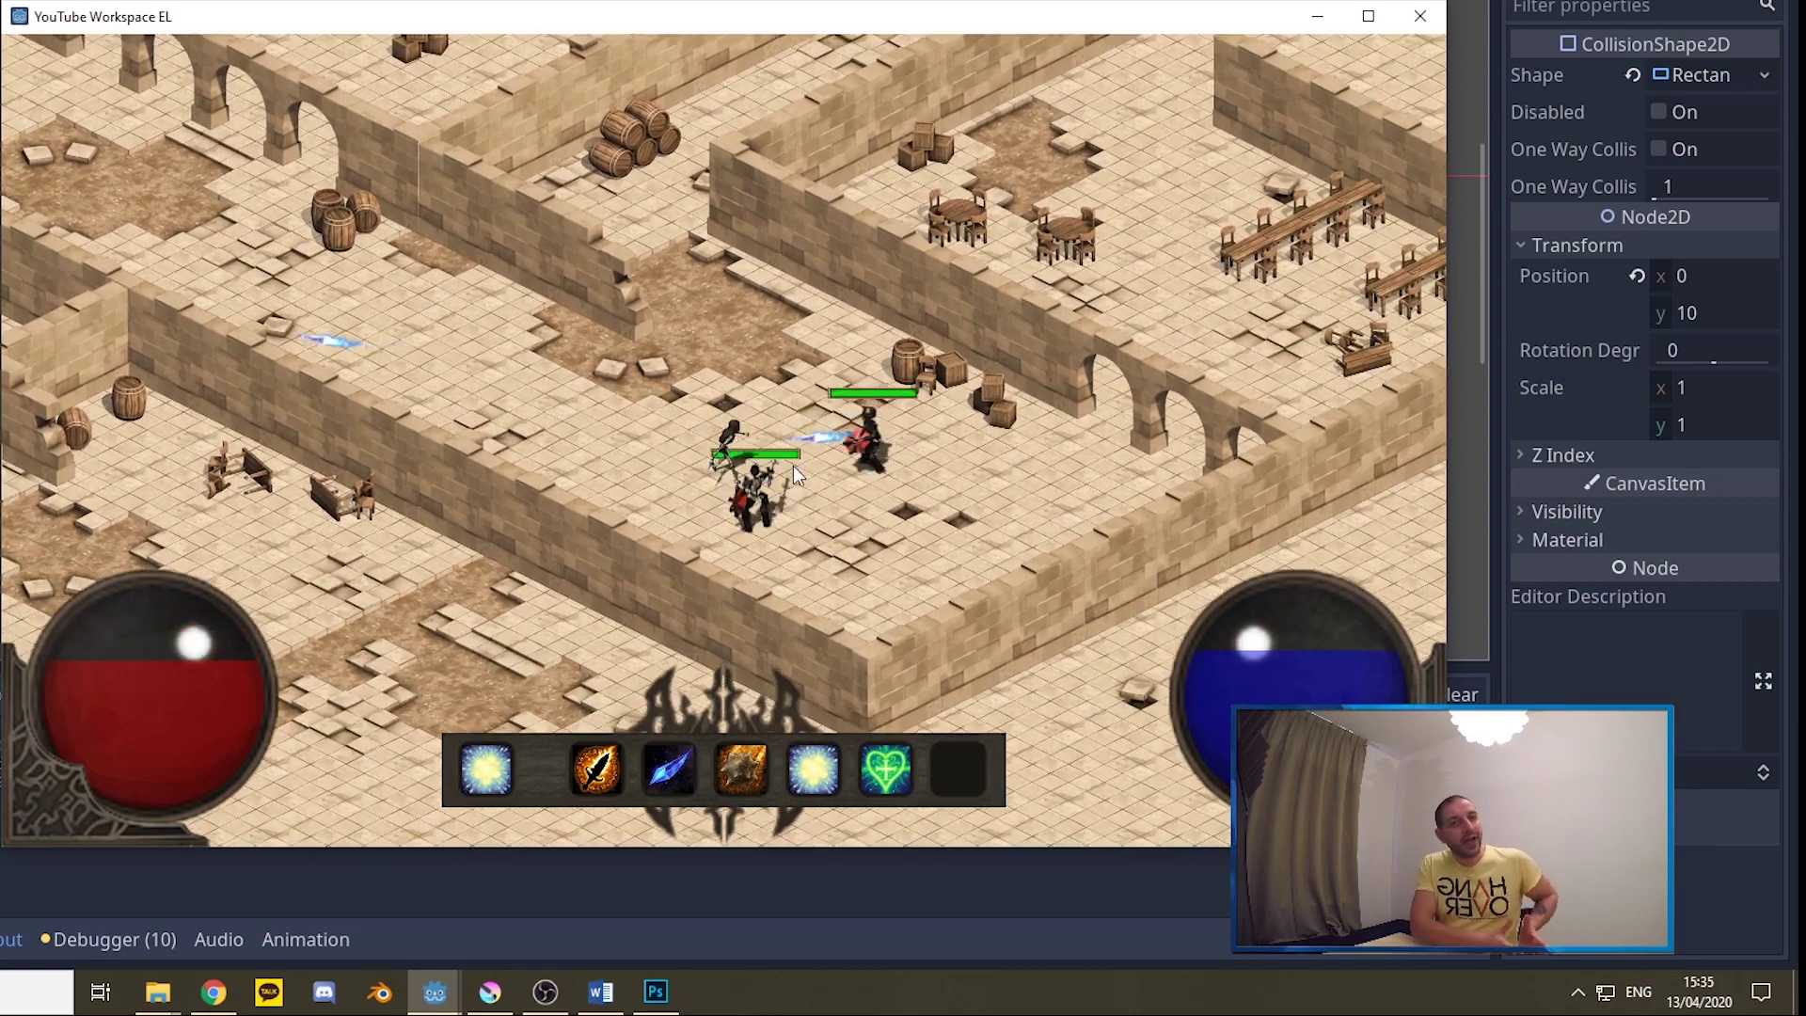
{"action": "right_click", "coordinate": [811, 472]}
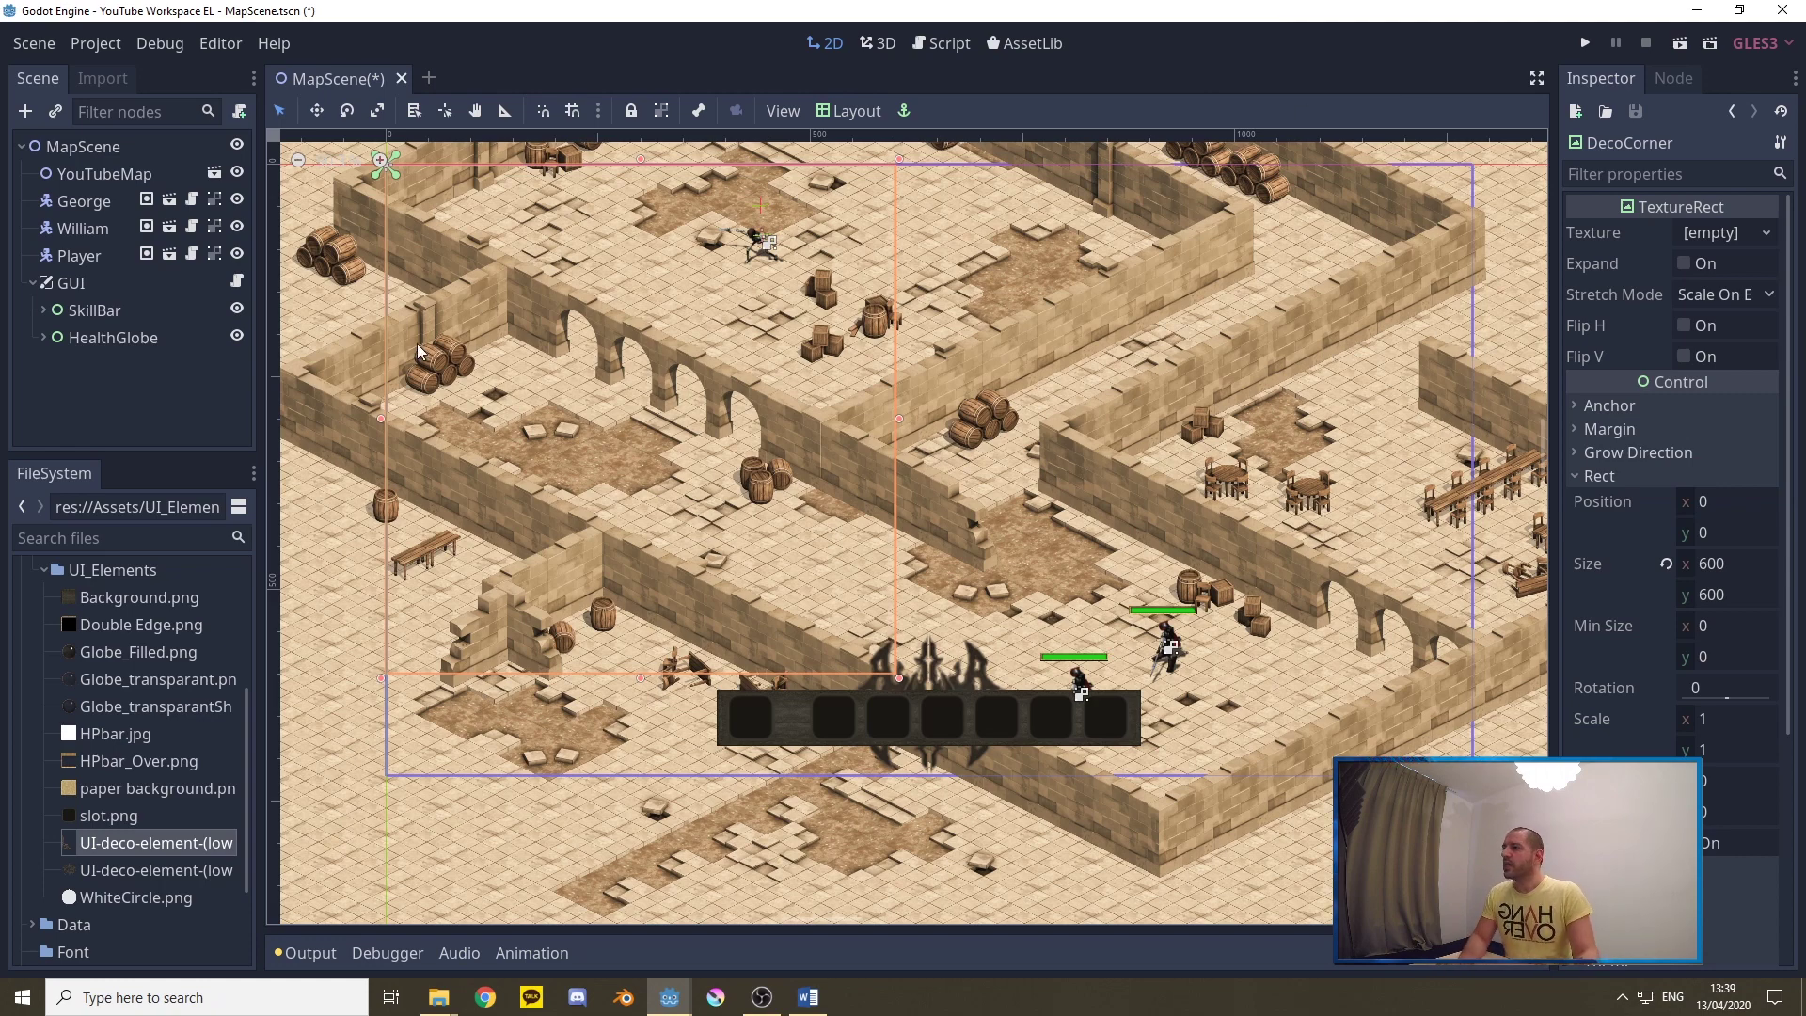
Hide the YouTubeMap tiles and expand HealthGlobe to list GlobeFull, GlobeTransparant and DecoCorner
{"action": "left_click", "coordinate": [238, 173]}
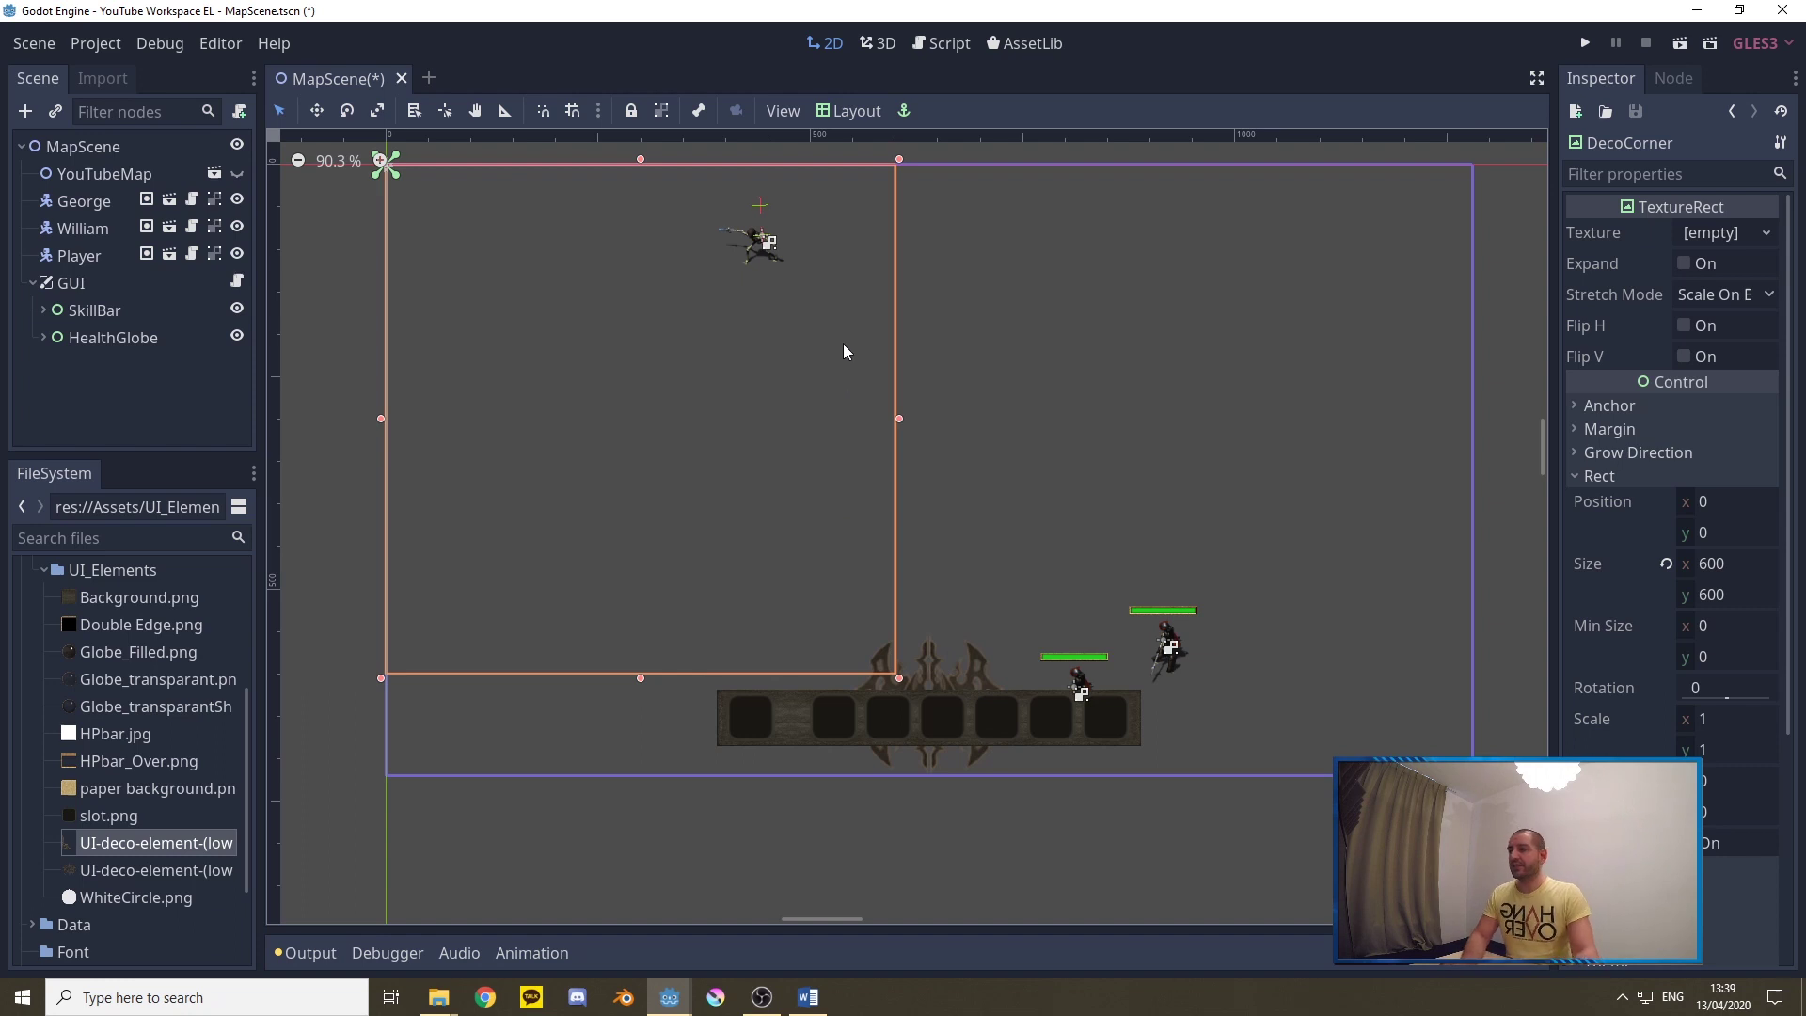
{"action": "left_click", "coordinate": [105, 336]}
{"action": "left_click", "coordinate": [66, 280]}
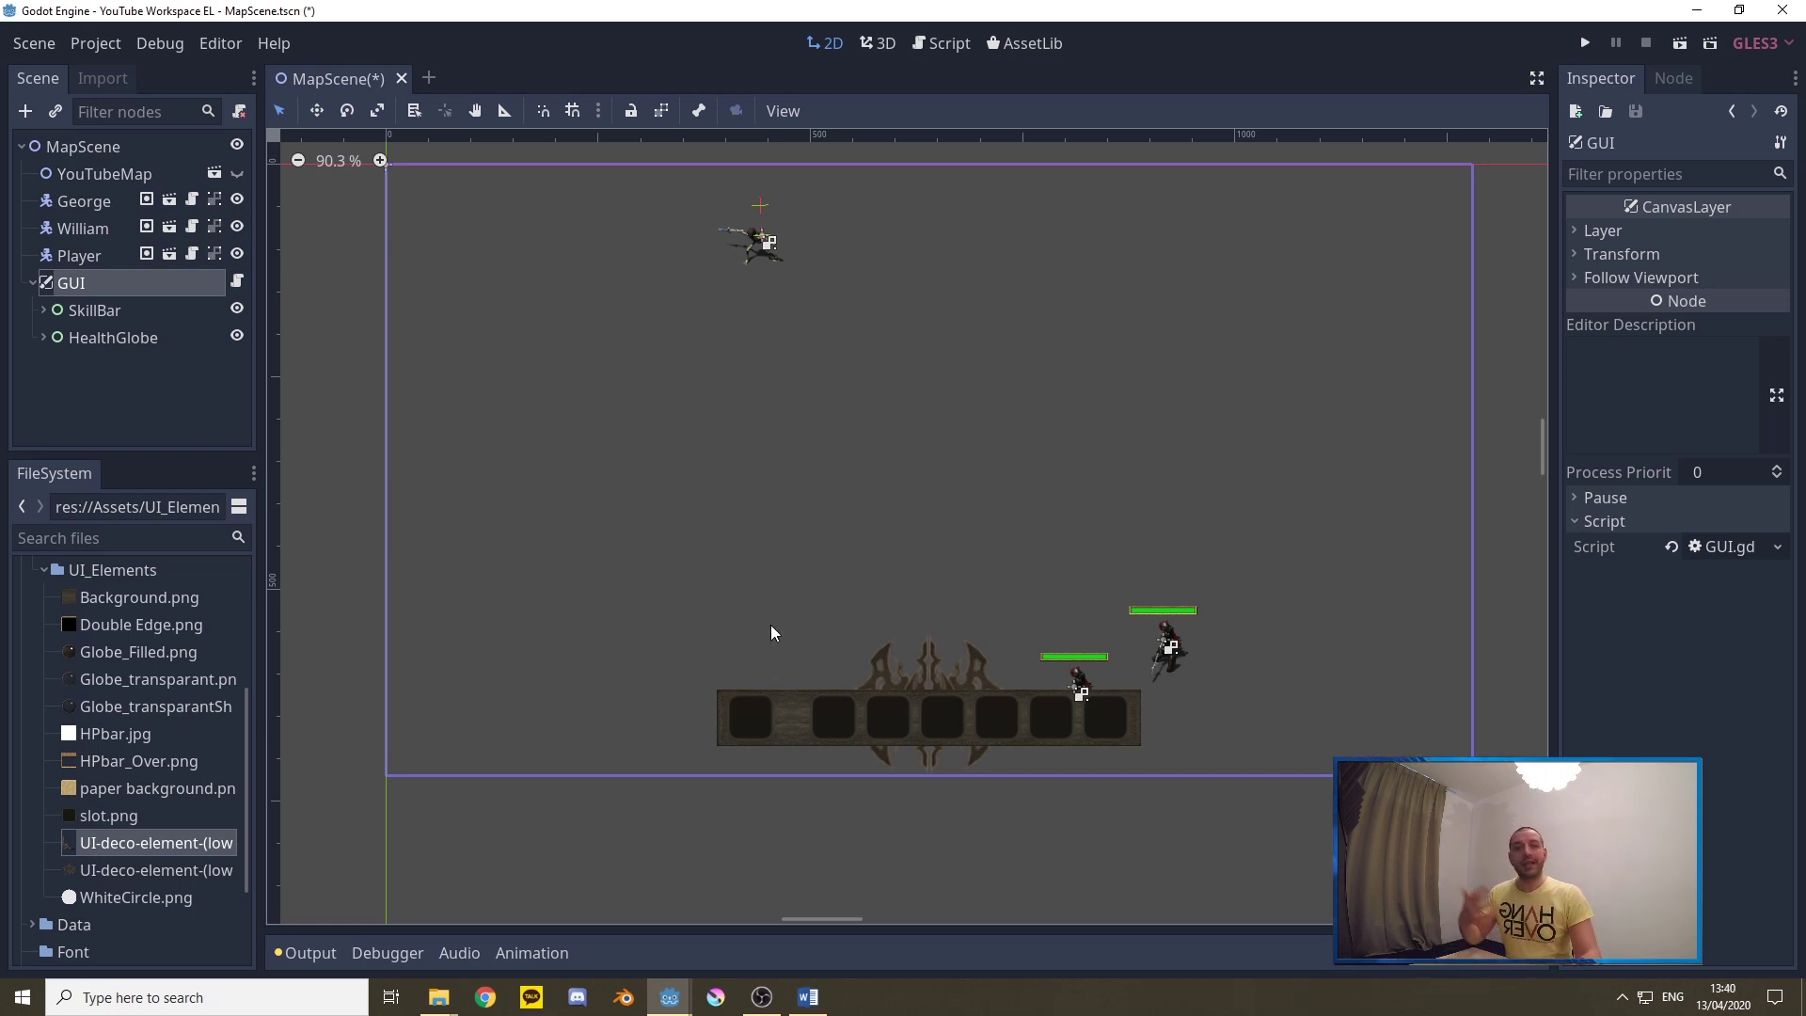
{"action": "left_click", "coordinate": [42, 338]}
{"action": "left_click", "coordinate": [104, 339]}
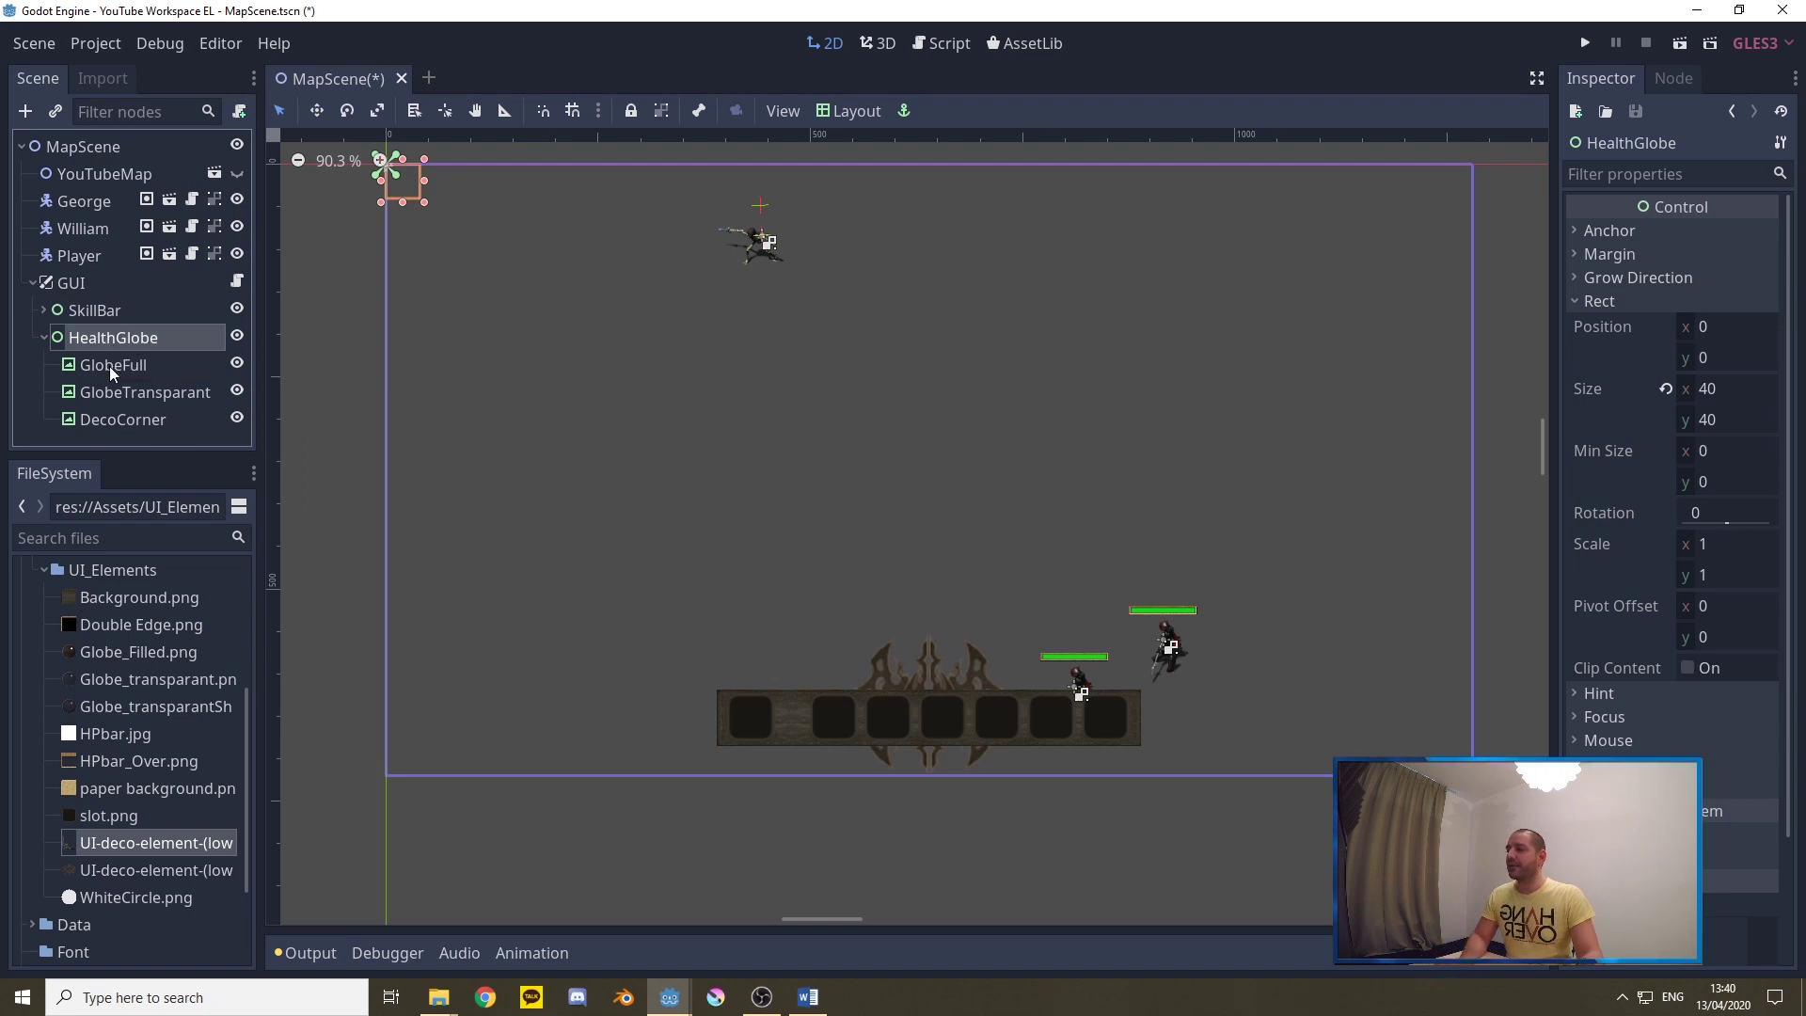
Give GlobeFull Expand, a 235×235 rect size and the Globe_Filled.png texture
{"action": "left_click", "coordinate": [111, 367]}
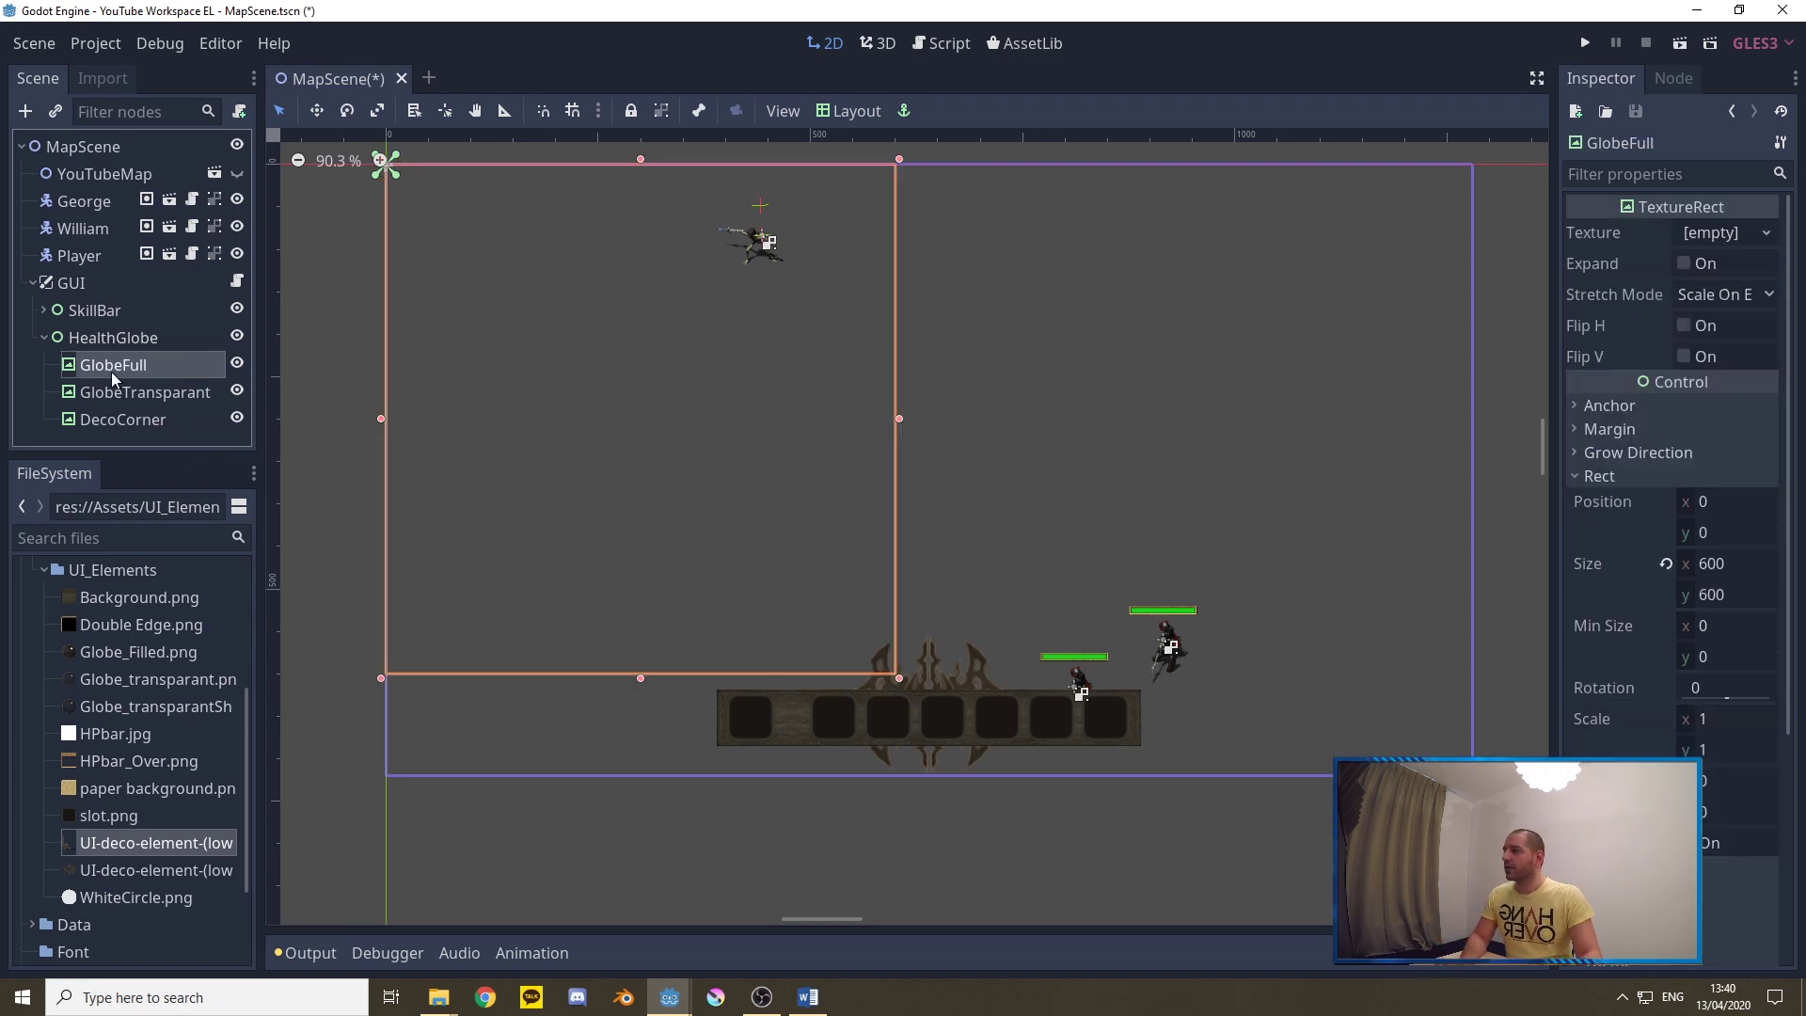
{"action": "left_click", "coordinate": [127, 393]}
{"action": "left_click", "coordinate": [117, 421]}
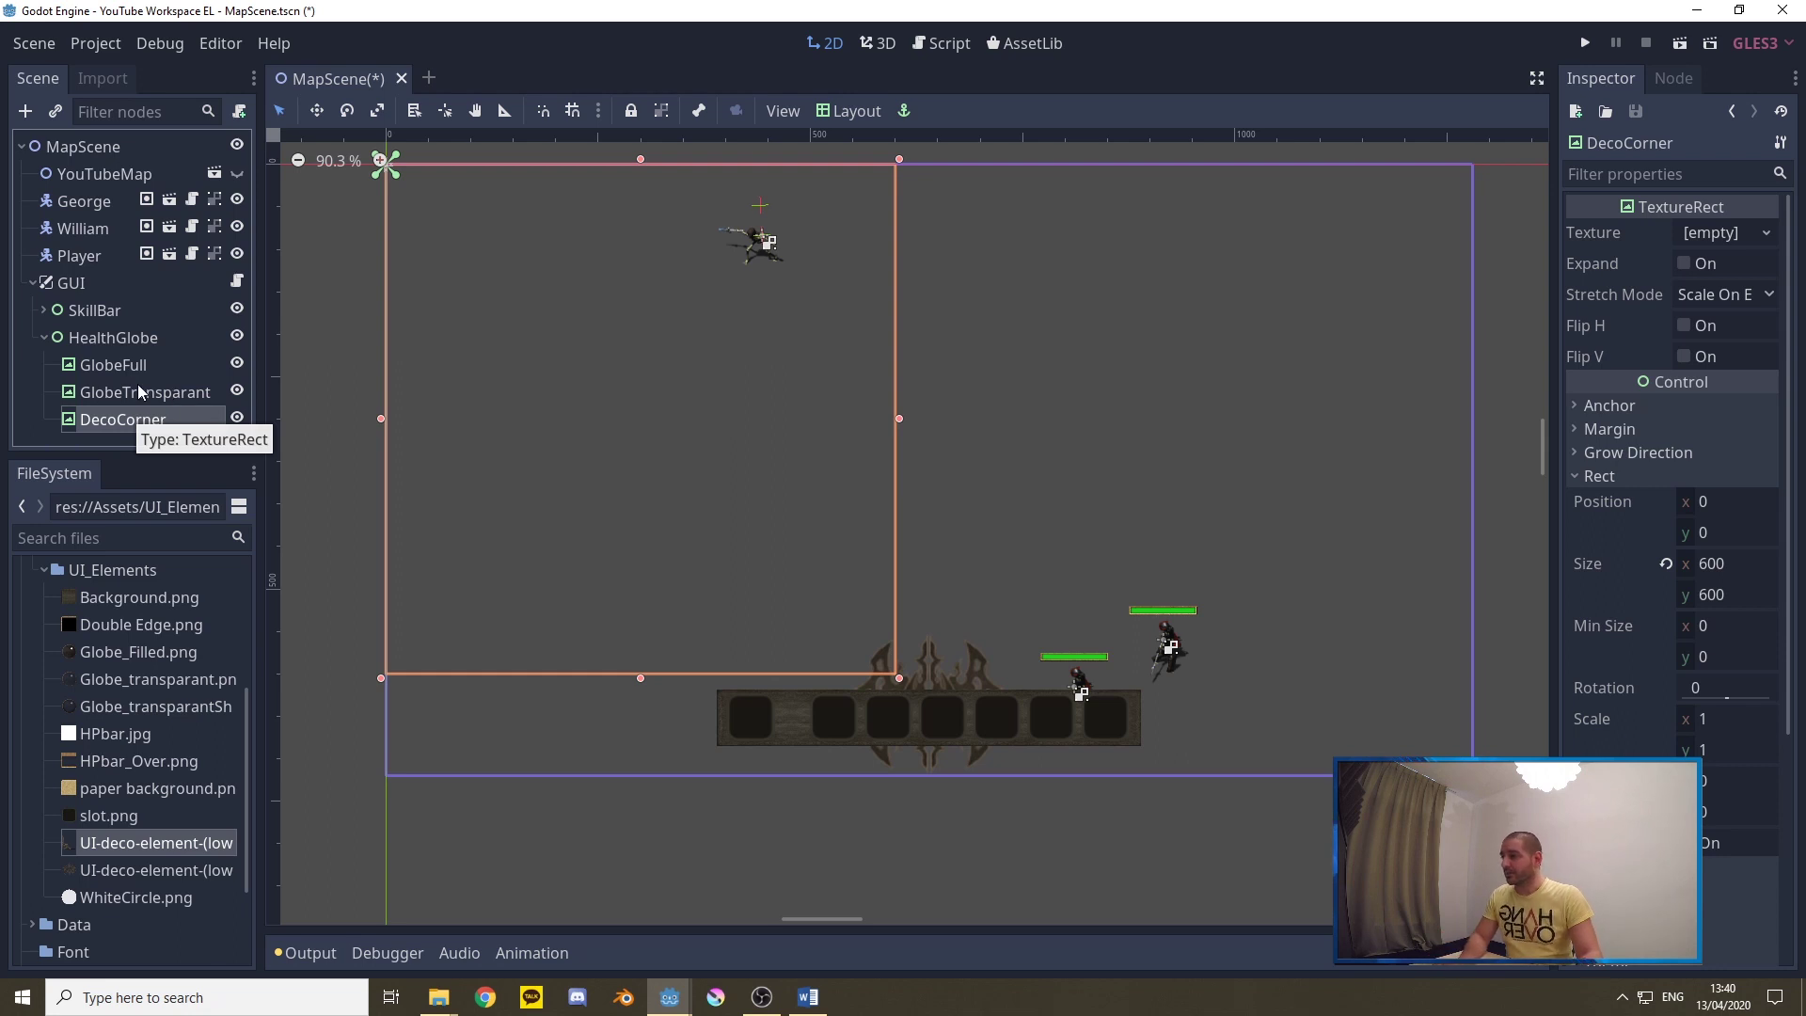
{"action": "left_click", "coordinate": [111, 368]}
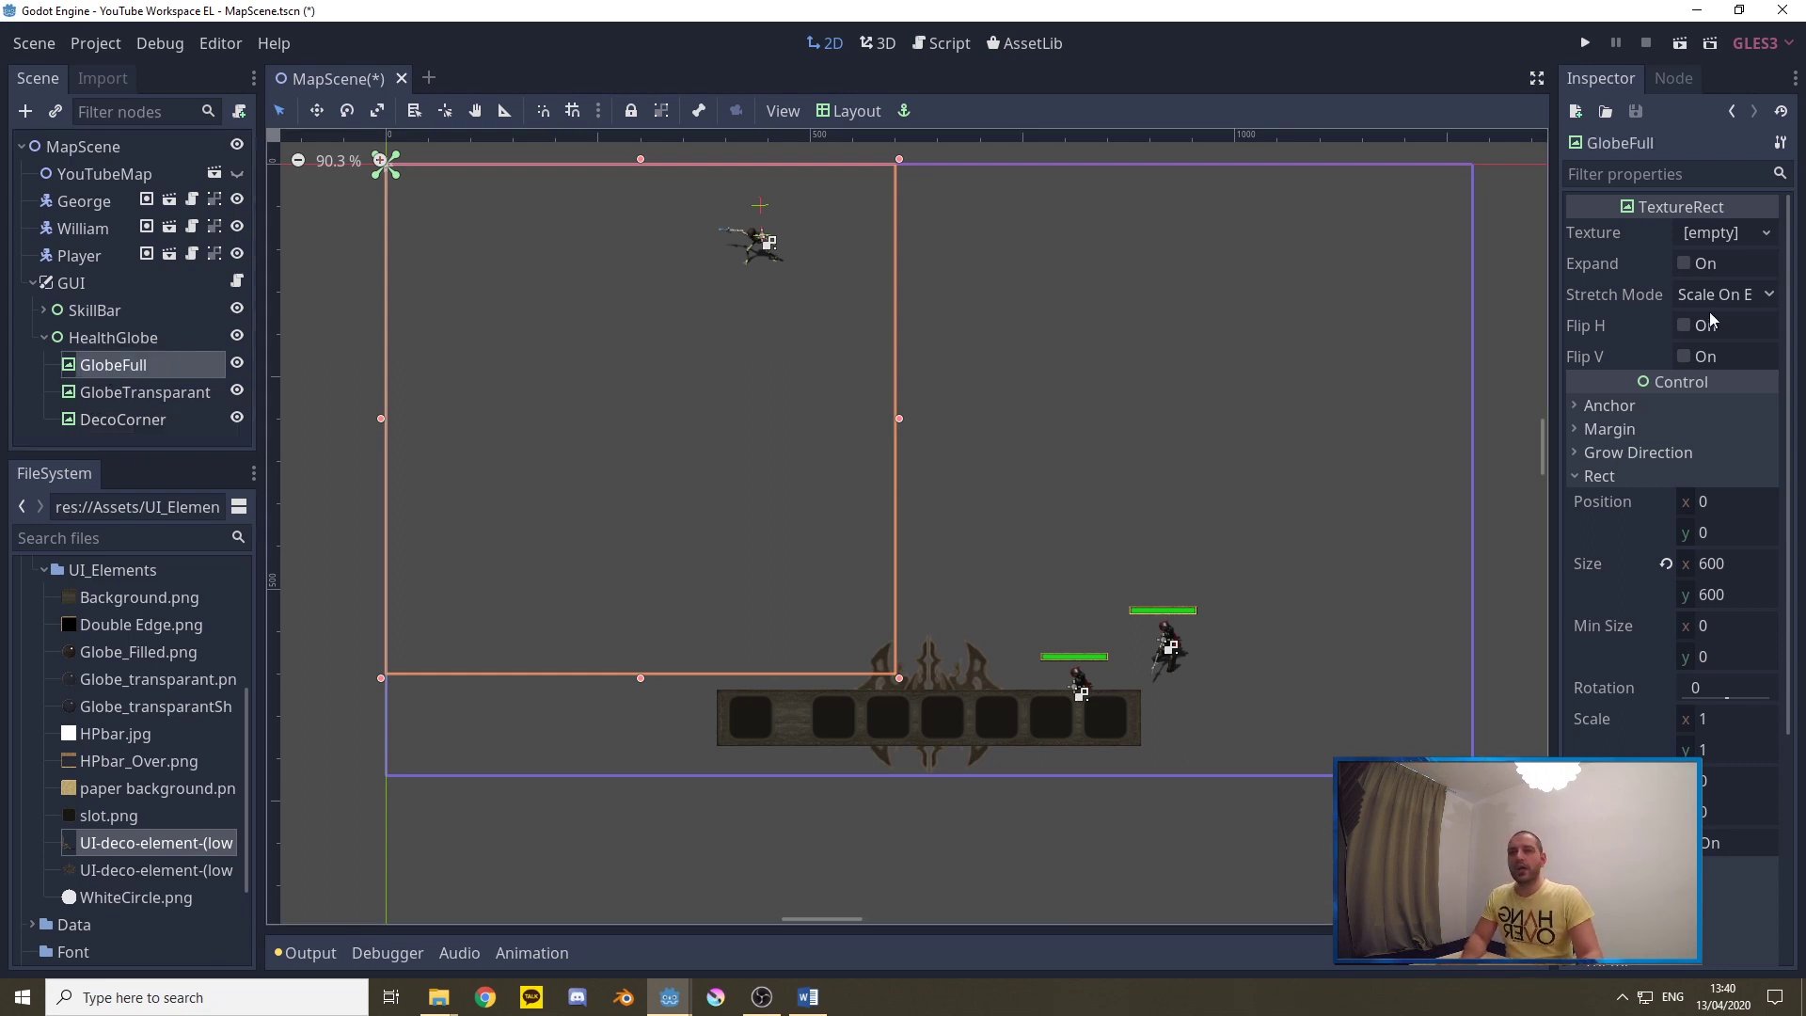
{"action": "left_click", "coordinate": [1685, 267]}
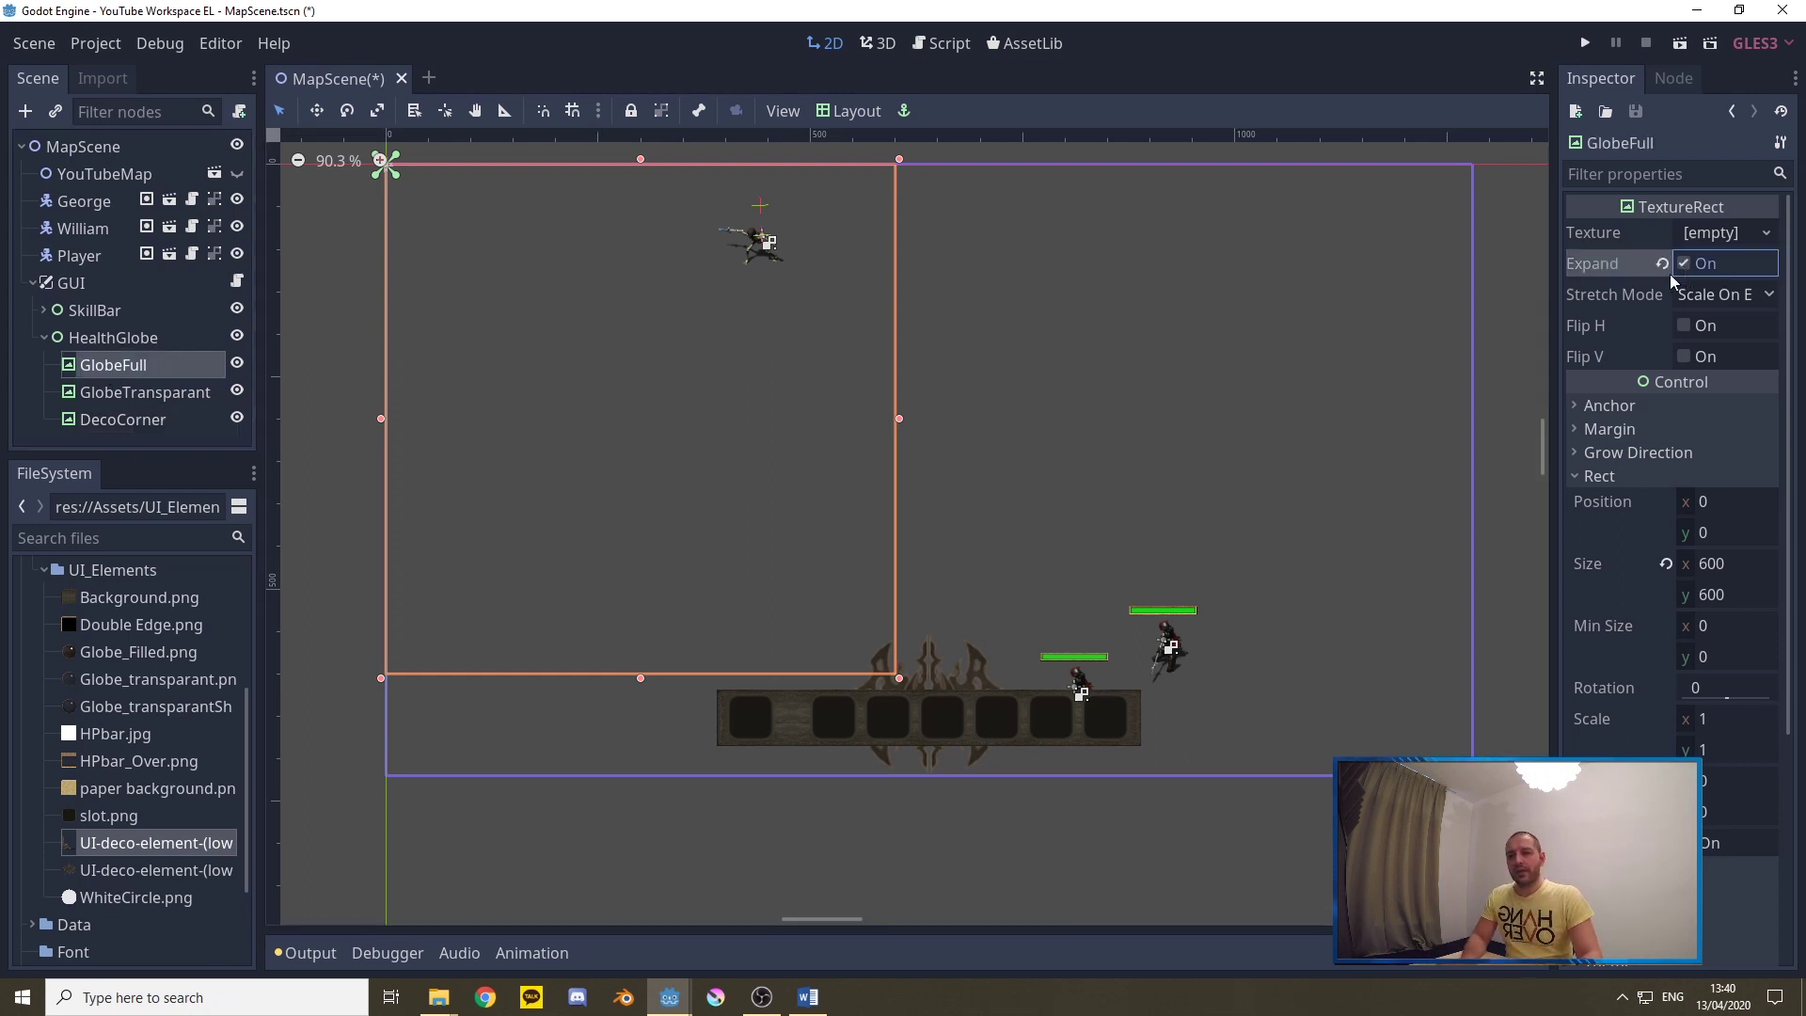
{"action": "left_click", "coordinate": [1718, 562]}
{"action": "type", "text": "235"}
{"action": "key", "text": "Tab"}
{"action": "type", "text": "235"}
{"action": "key", "text": "Tab"}
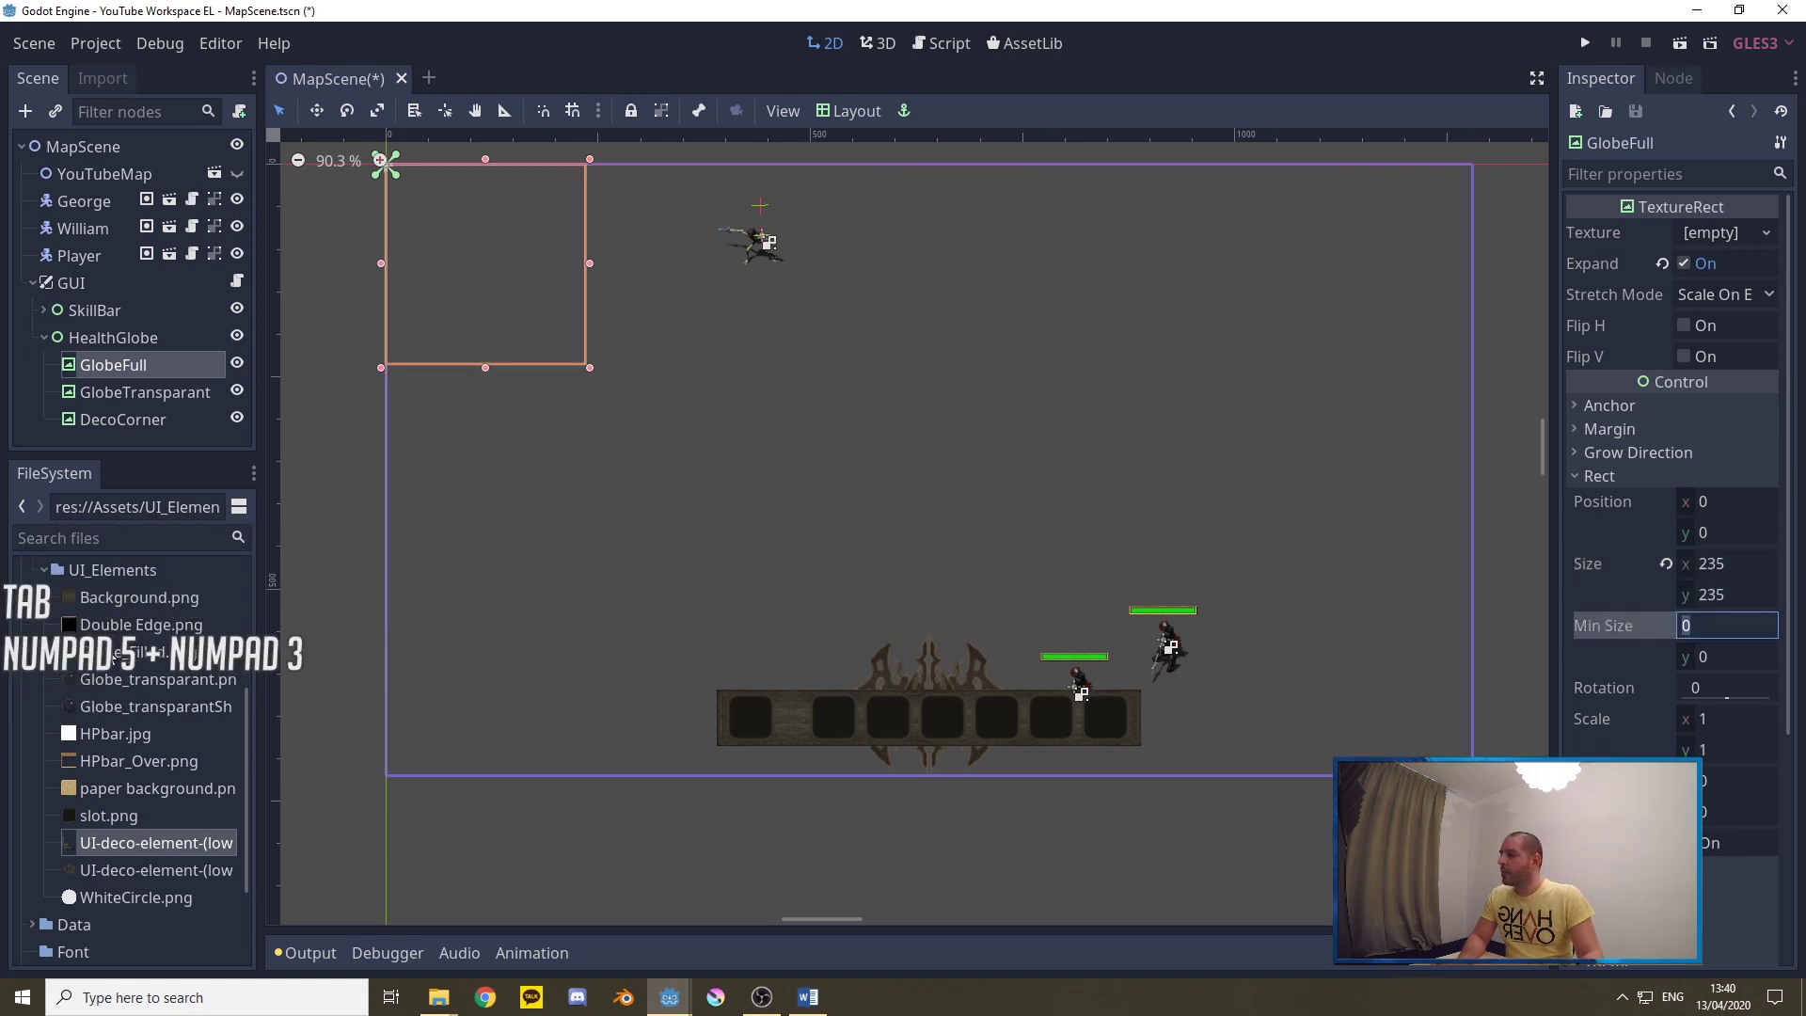
{"action": "left_click_drag", "start_coordinate": [111, 657], "coordinate": [1712, 235]}
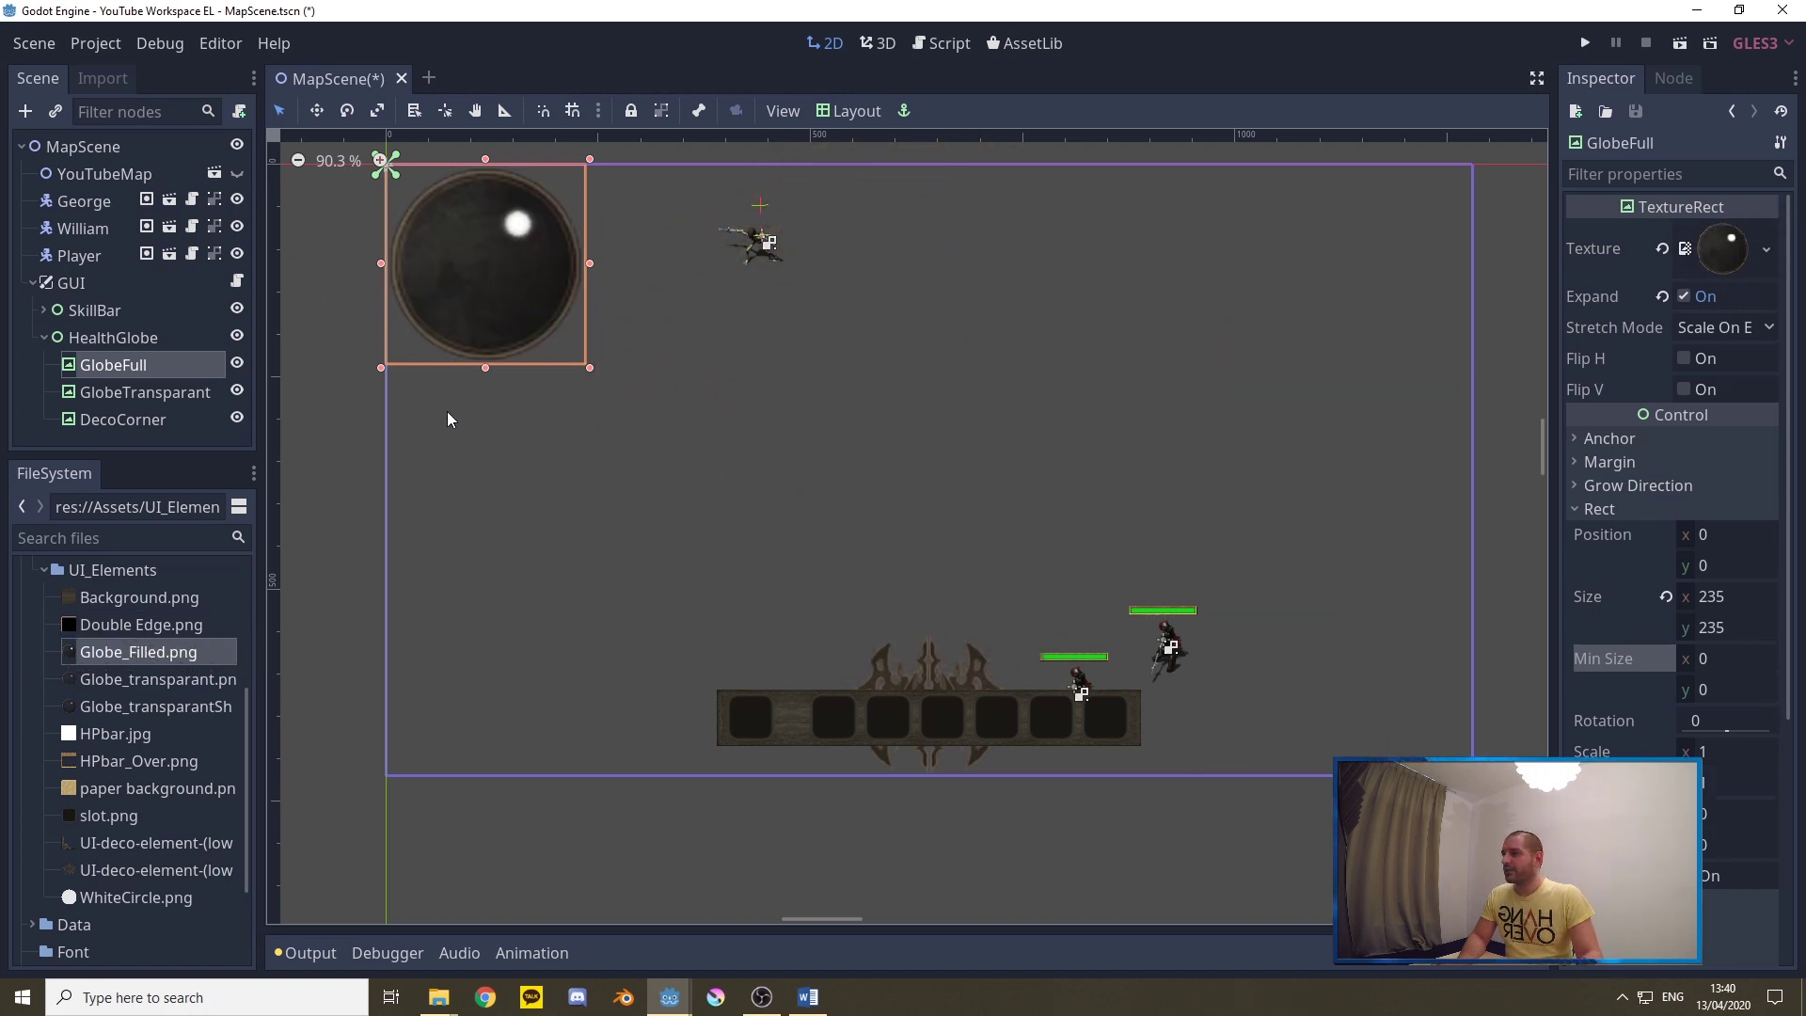
Give GlobeTransparant Expand, a 235×235 rect size and the Globe_transparantShadows.png texture
{"action": "left_click", "coordinate": [110, 396]}
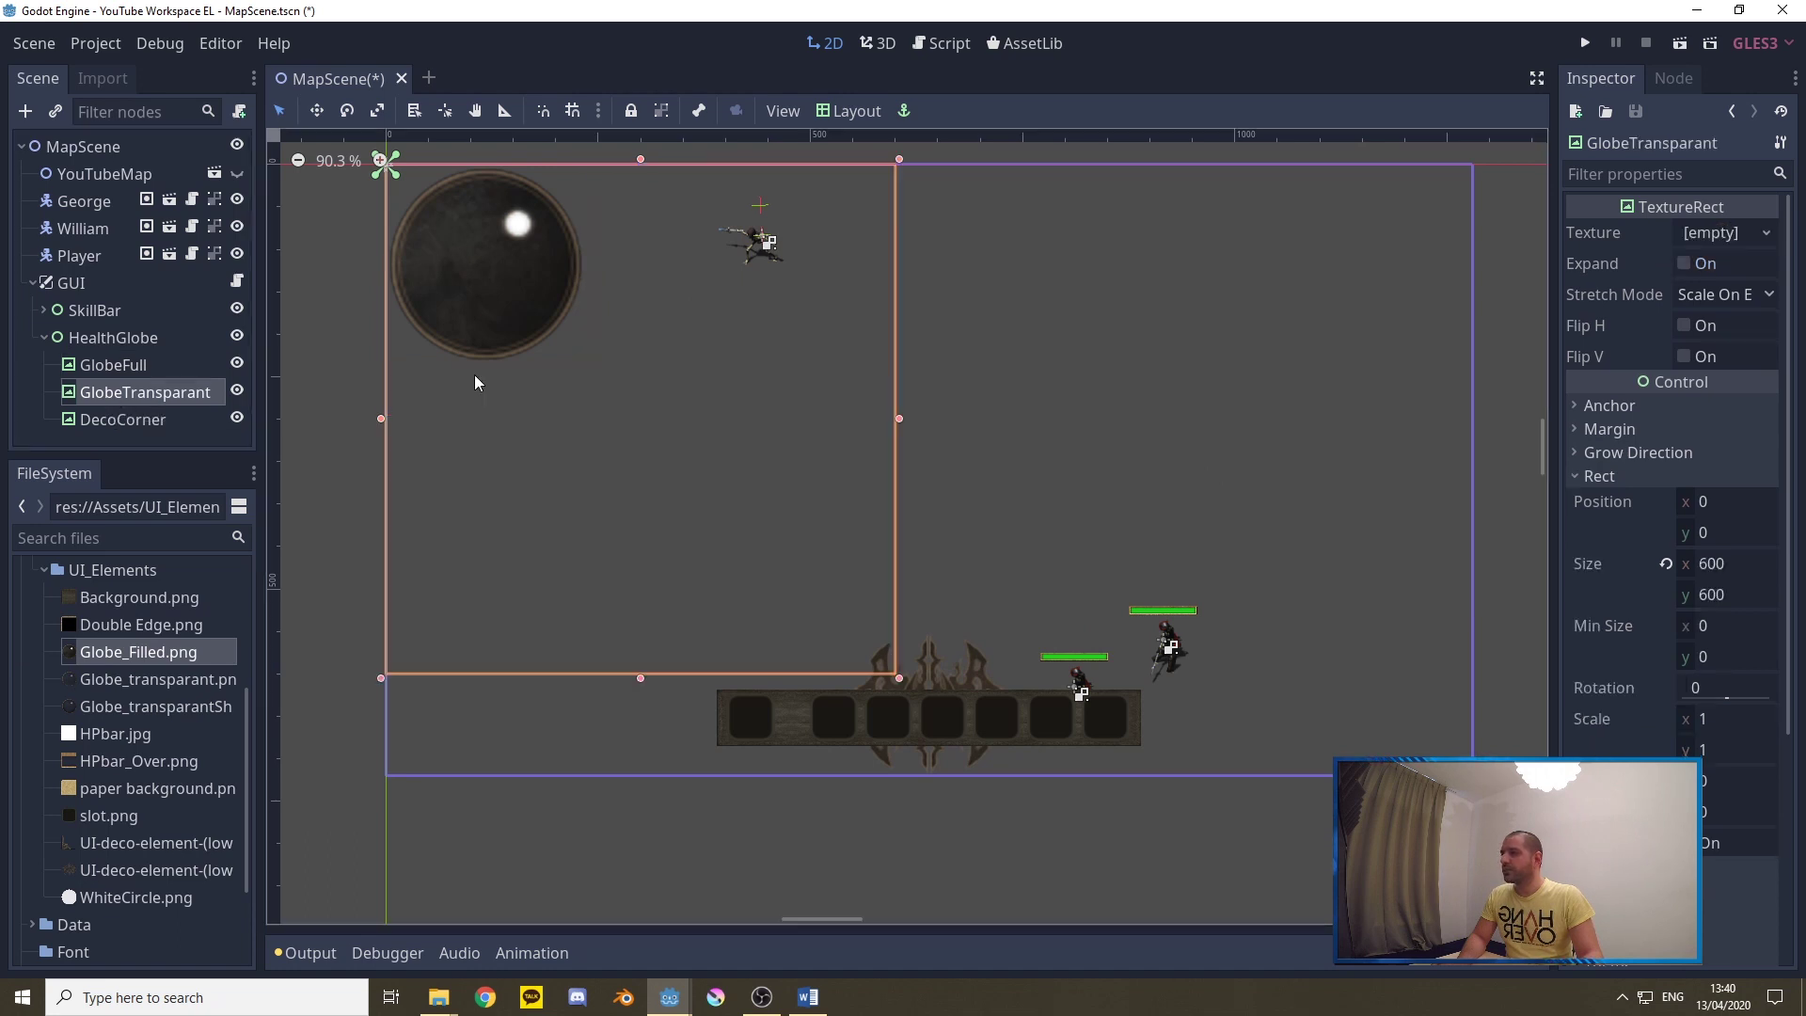
{"action": "left_click", "coordinate": [1685, 266]}
{"action": "left_click", "coordinate": [1718, 565]}
{"action": "type", "text": "235"}
{"action": "key", "text": "Tab"}
{"action": "type", "text": "235"}
{"action": "key", "text": "Tab"}
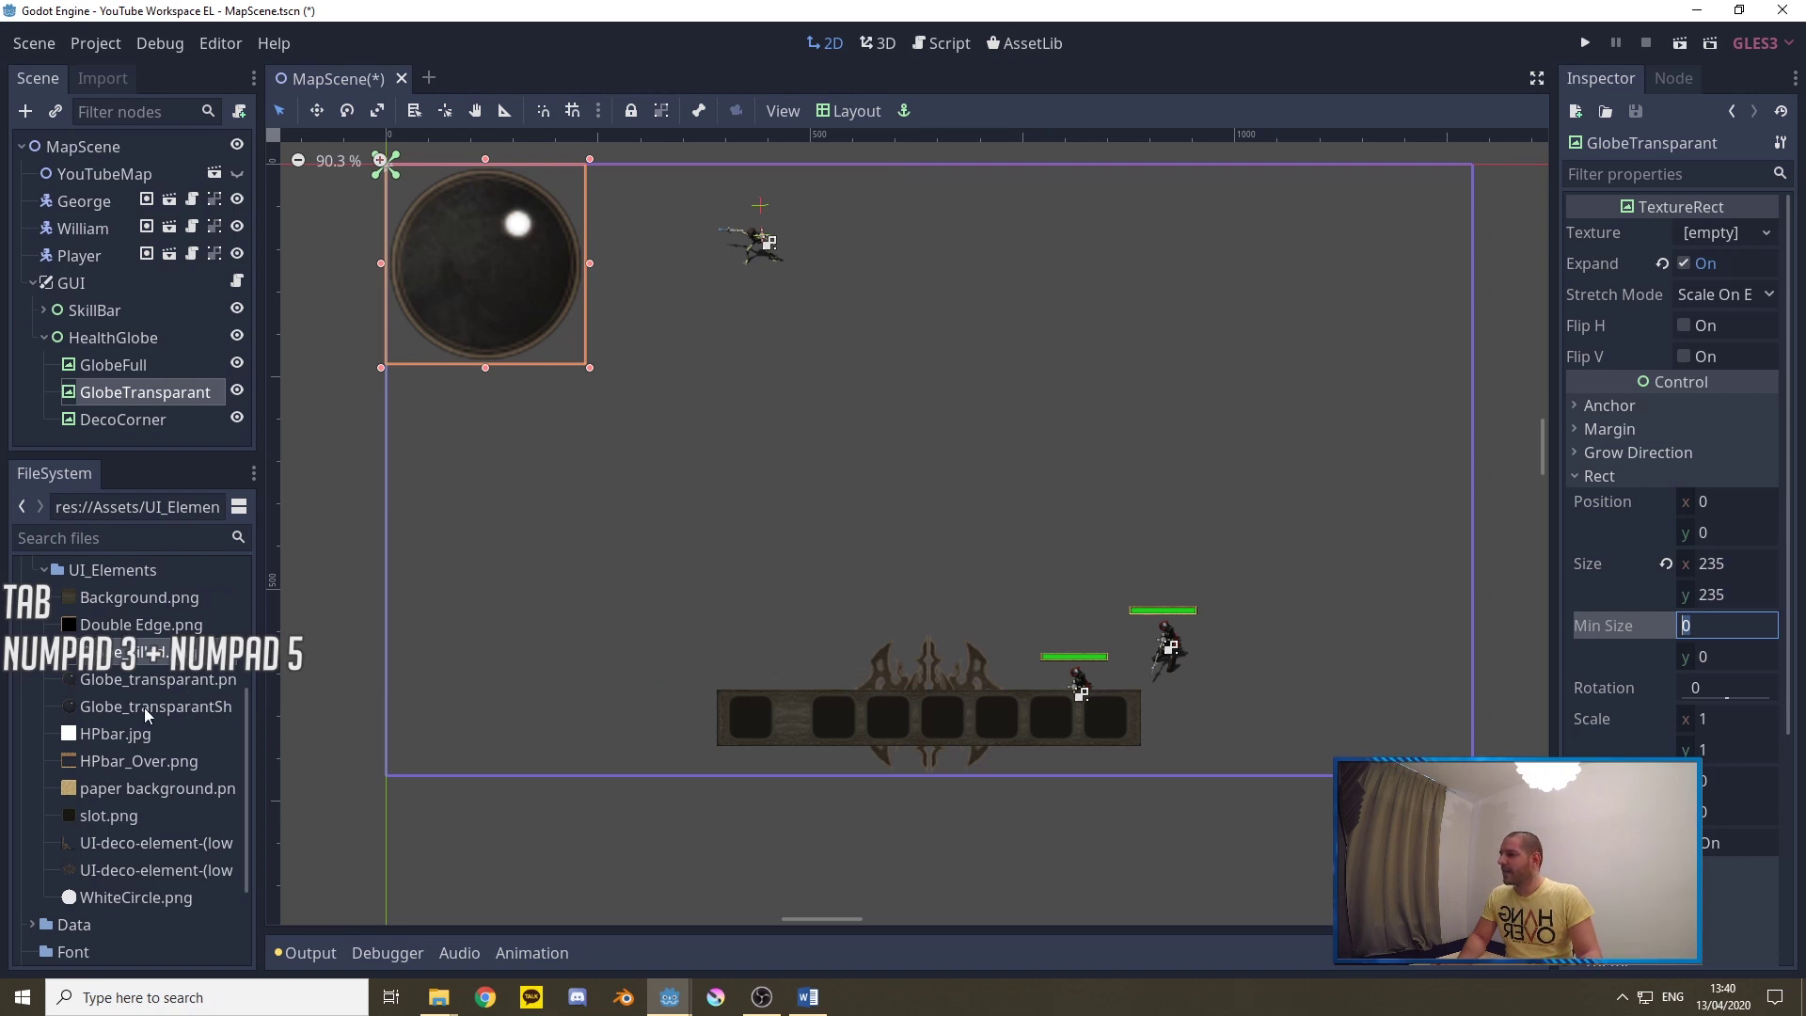
{"action": "left_click_drag", "start_coordinate": [123, 705], "coordinate": [1720, 238]}
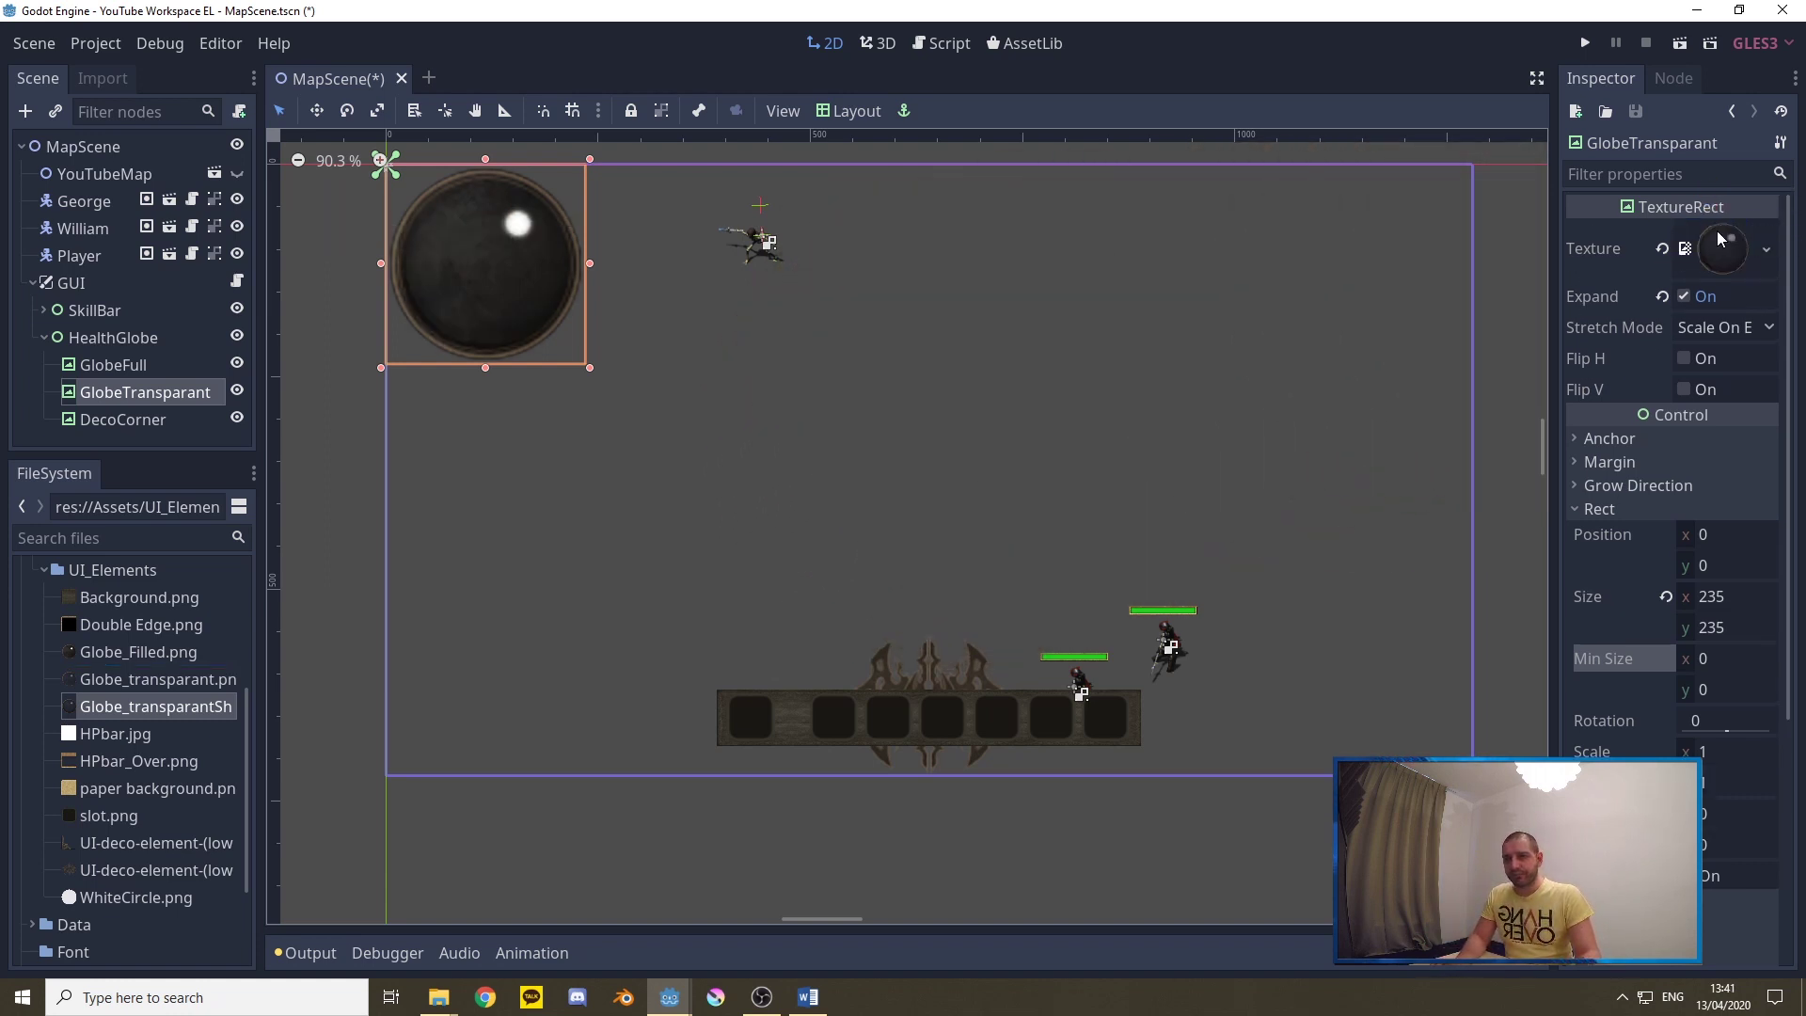
Size DecoCorner to 185×185 with Expand on and assign the UI-deco-element texture
{"action": "left_click", "coordinate": [113, 420]}
{"action": "left_click", "coordinate": [1712, 563]}
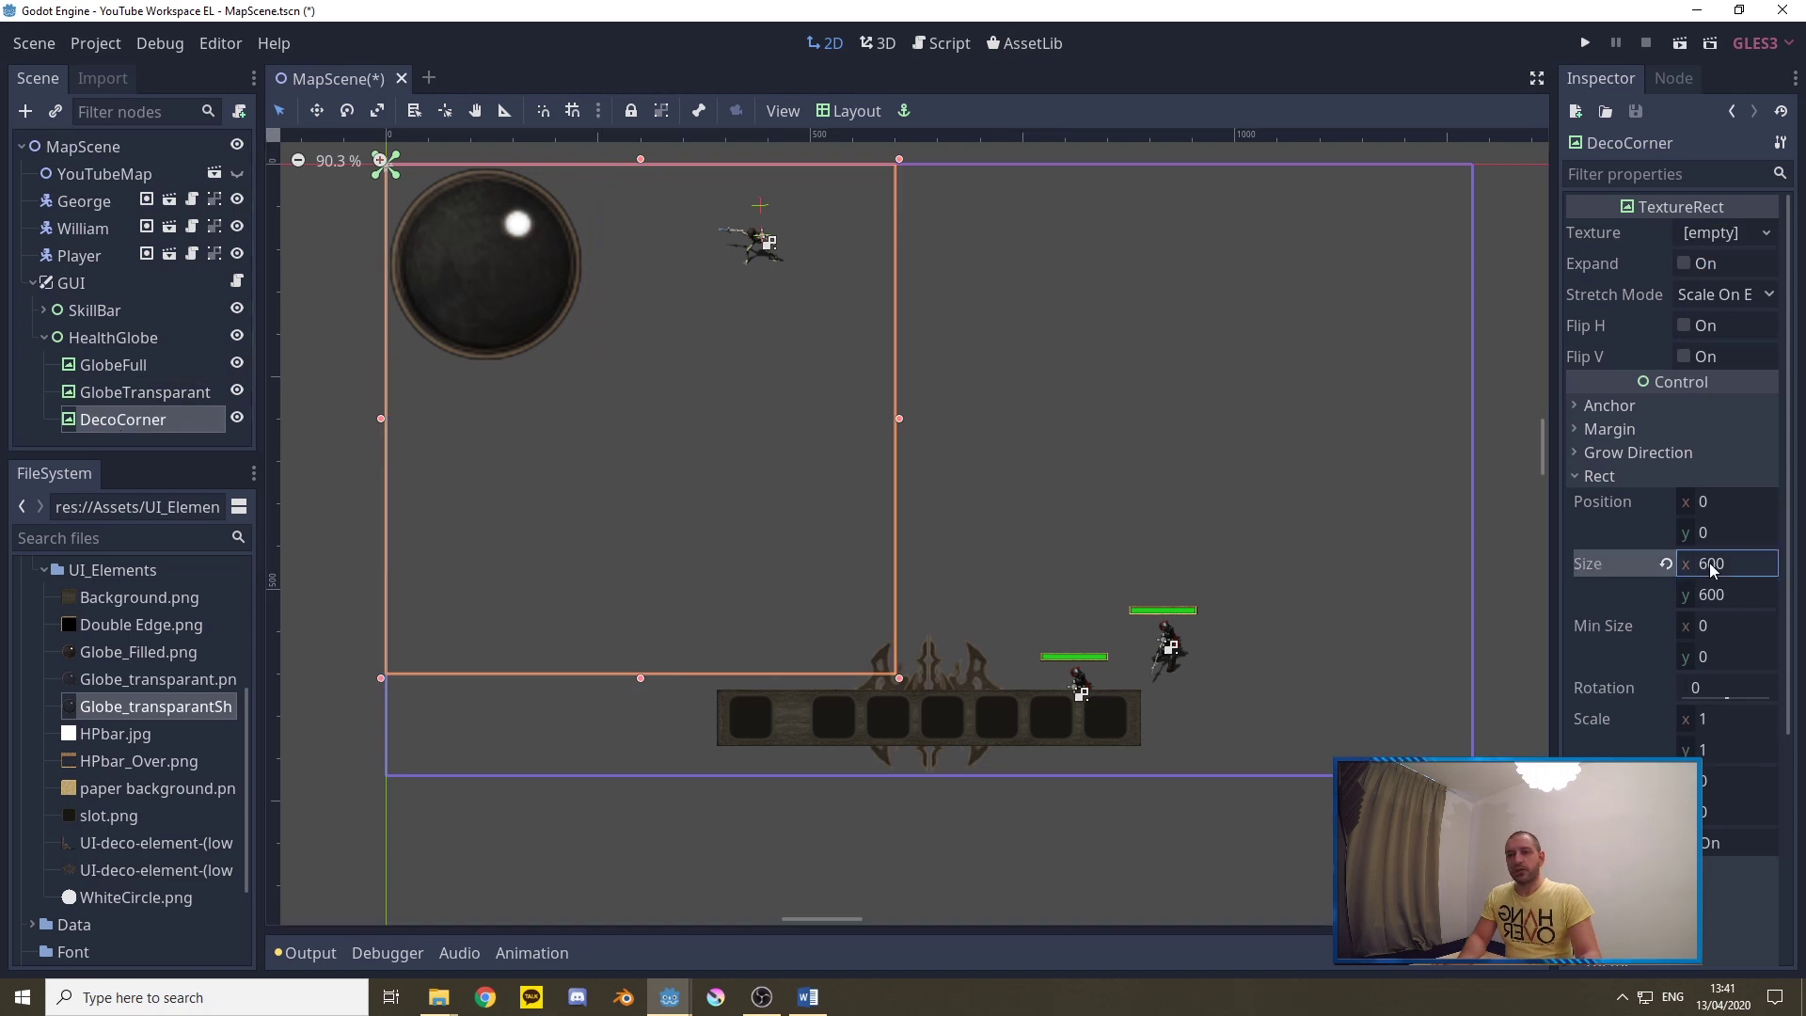
{"action": "type", "text": "185"}
{"action": "key", "text": "Tab"}
{"action": "type", "text": "185"}
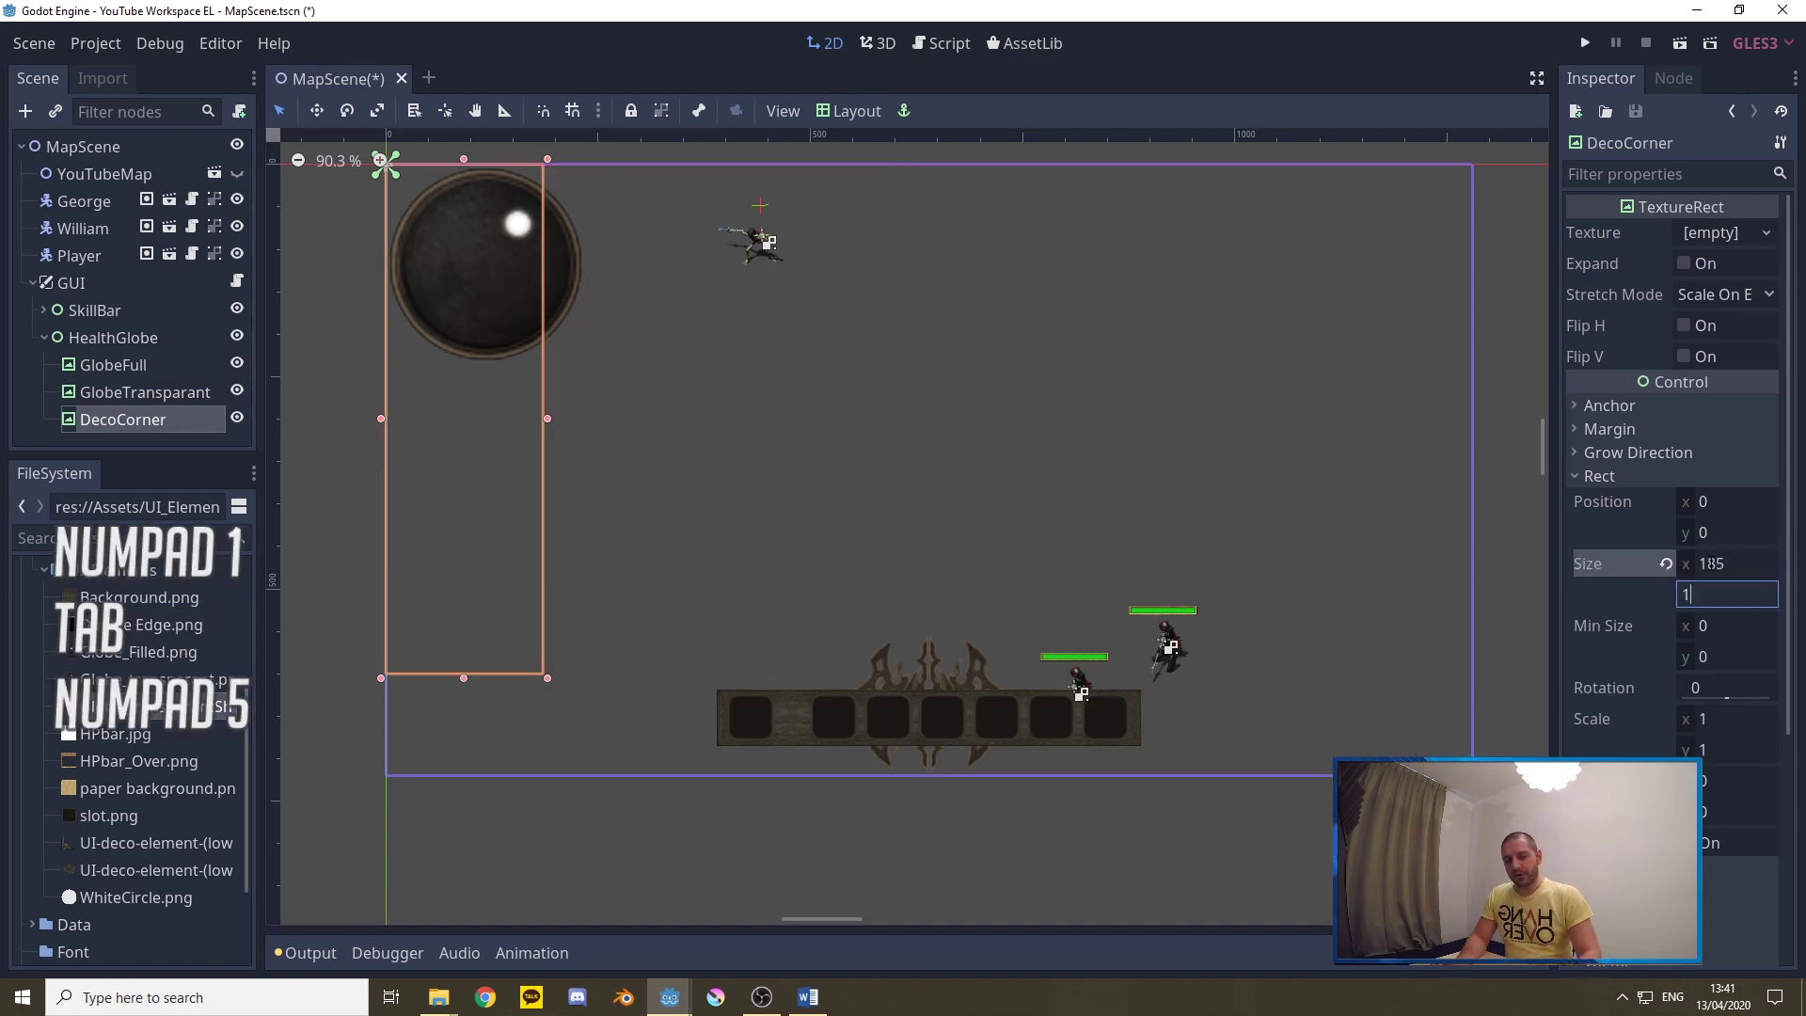
{"action": "key", "text": "Tab"}
{"action": "left_click", "coordinate": [1684, 265]}
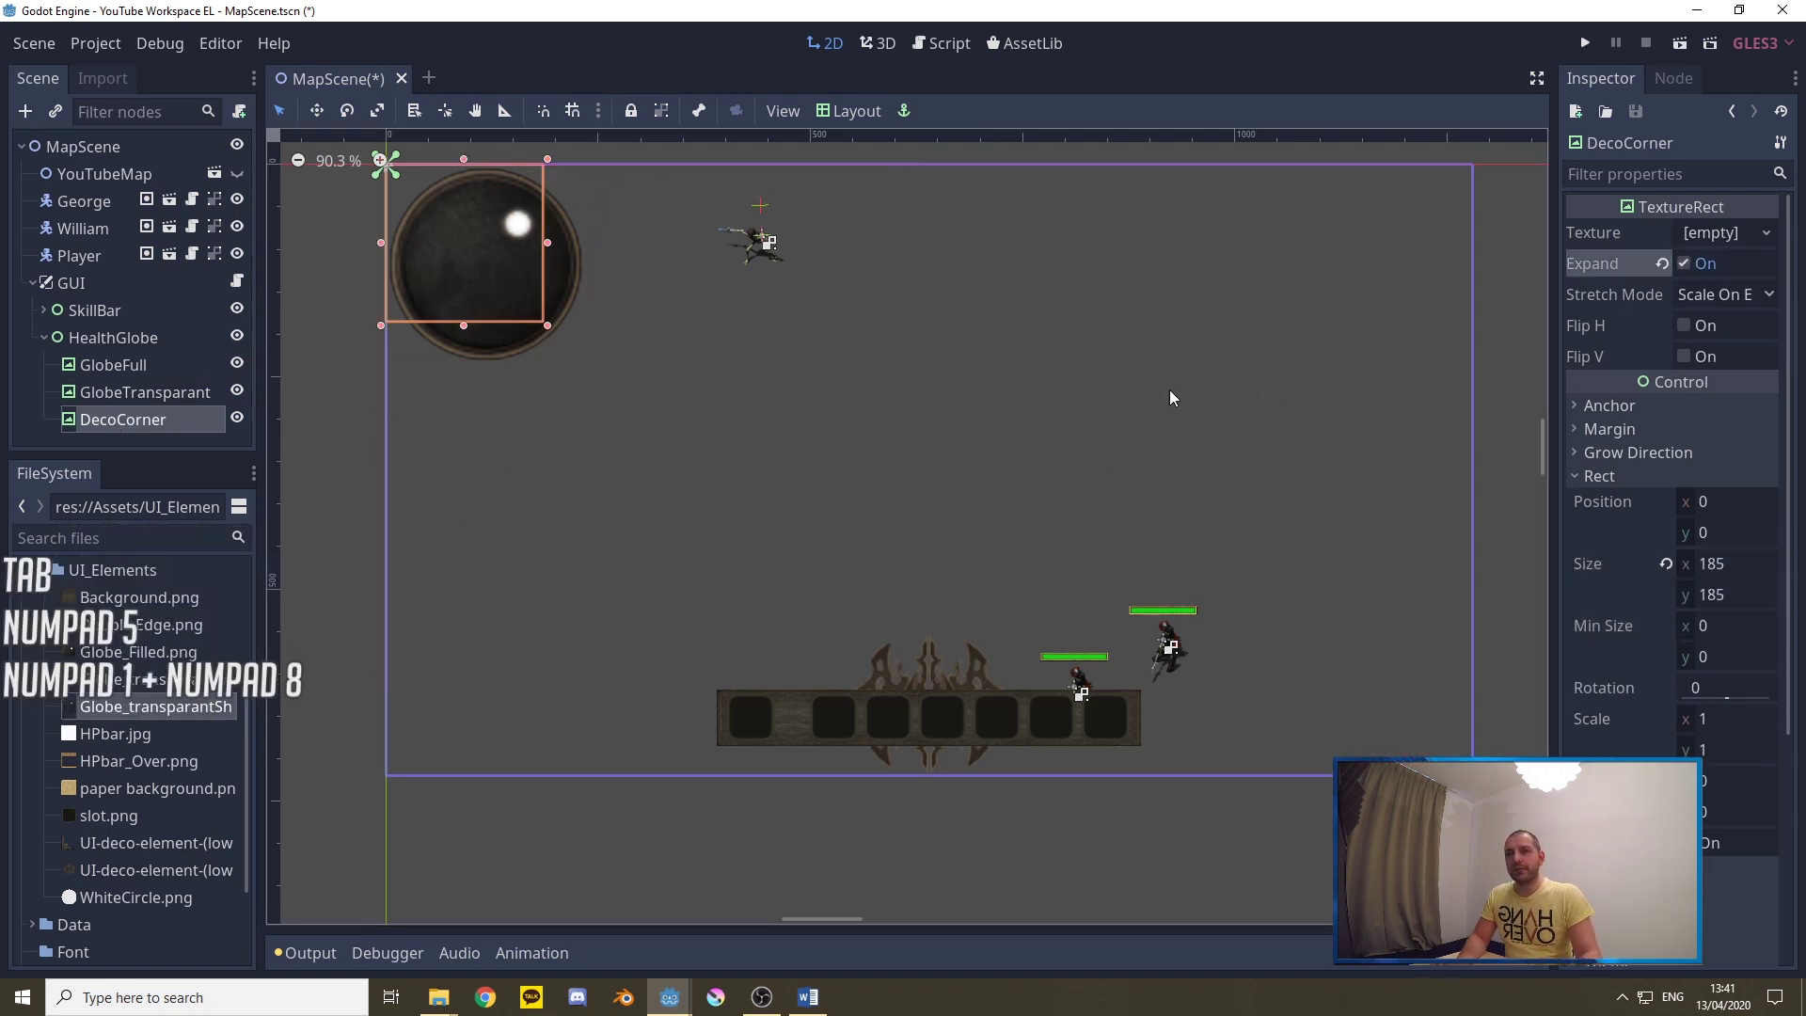
{"action": "left_click_drag", "start_coordinate": [146, 849], "coordinate": [1721, 241]}
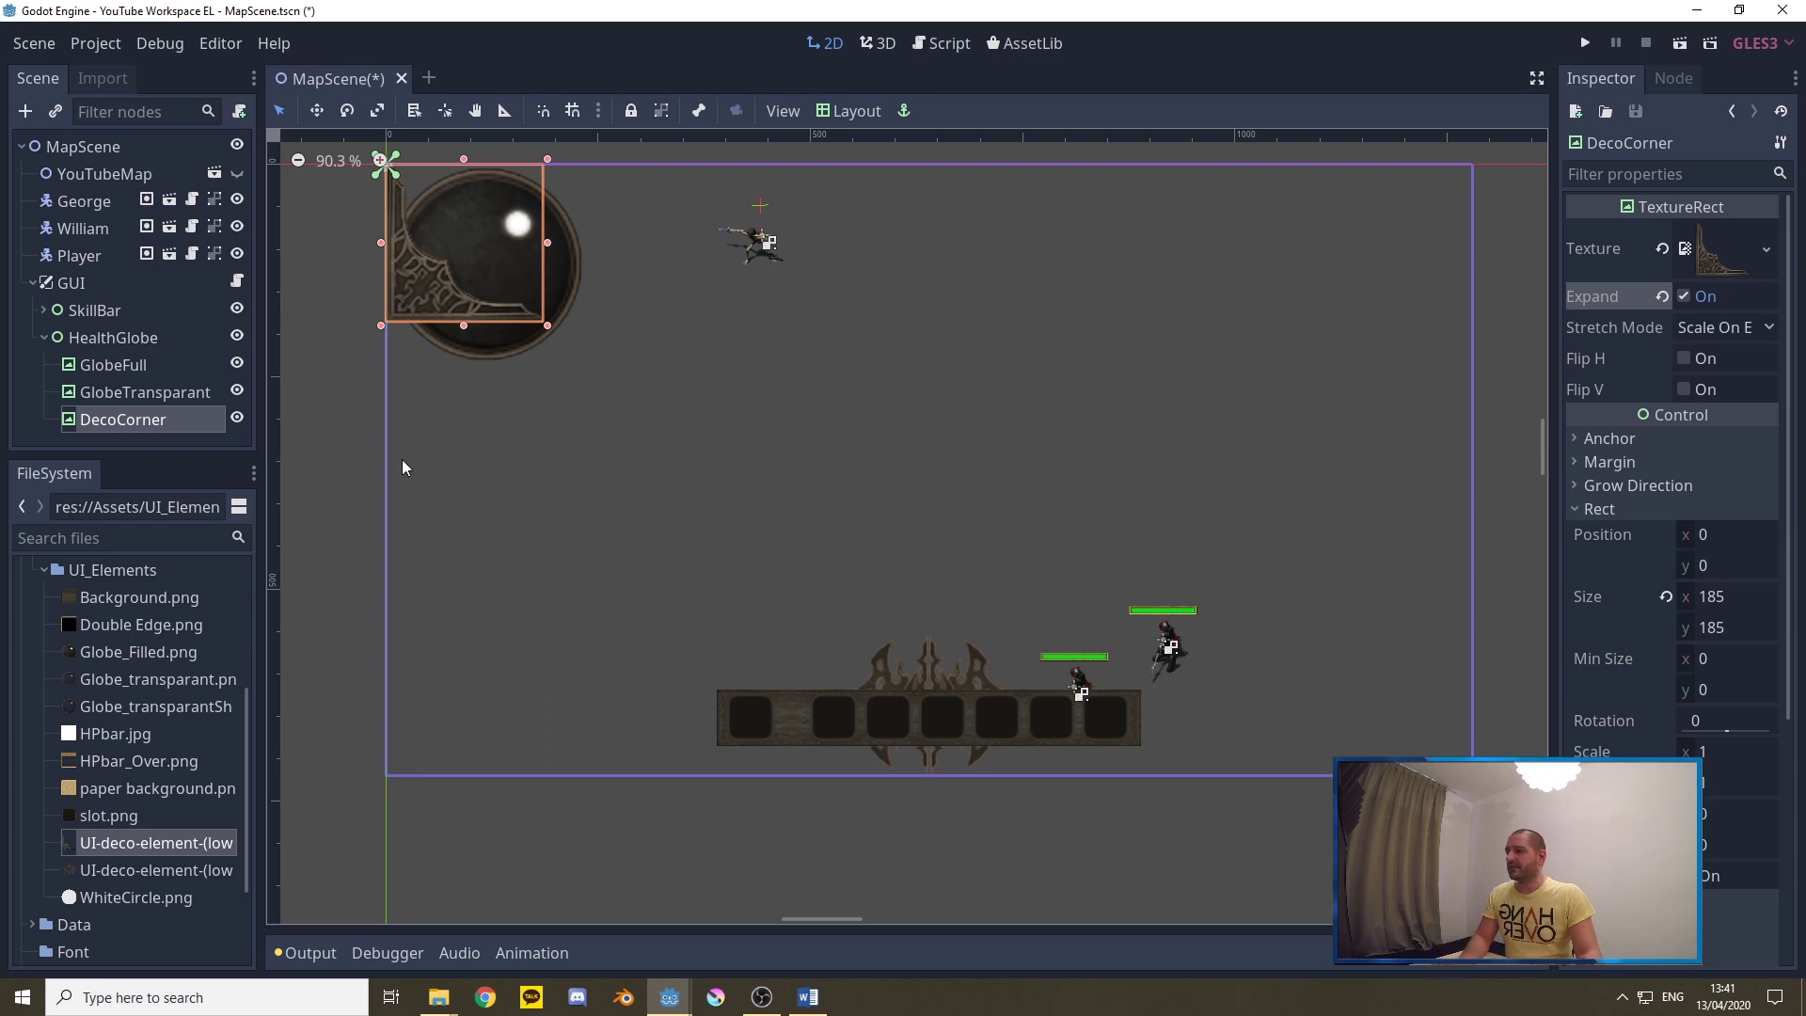
{"action": "left_click", "coordinate": [107, 339]}
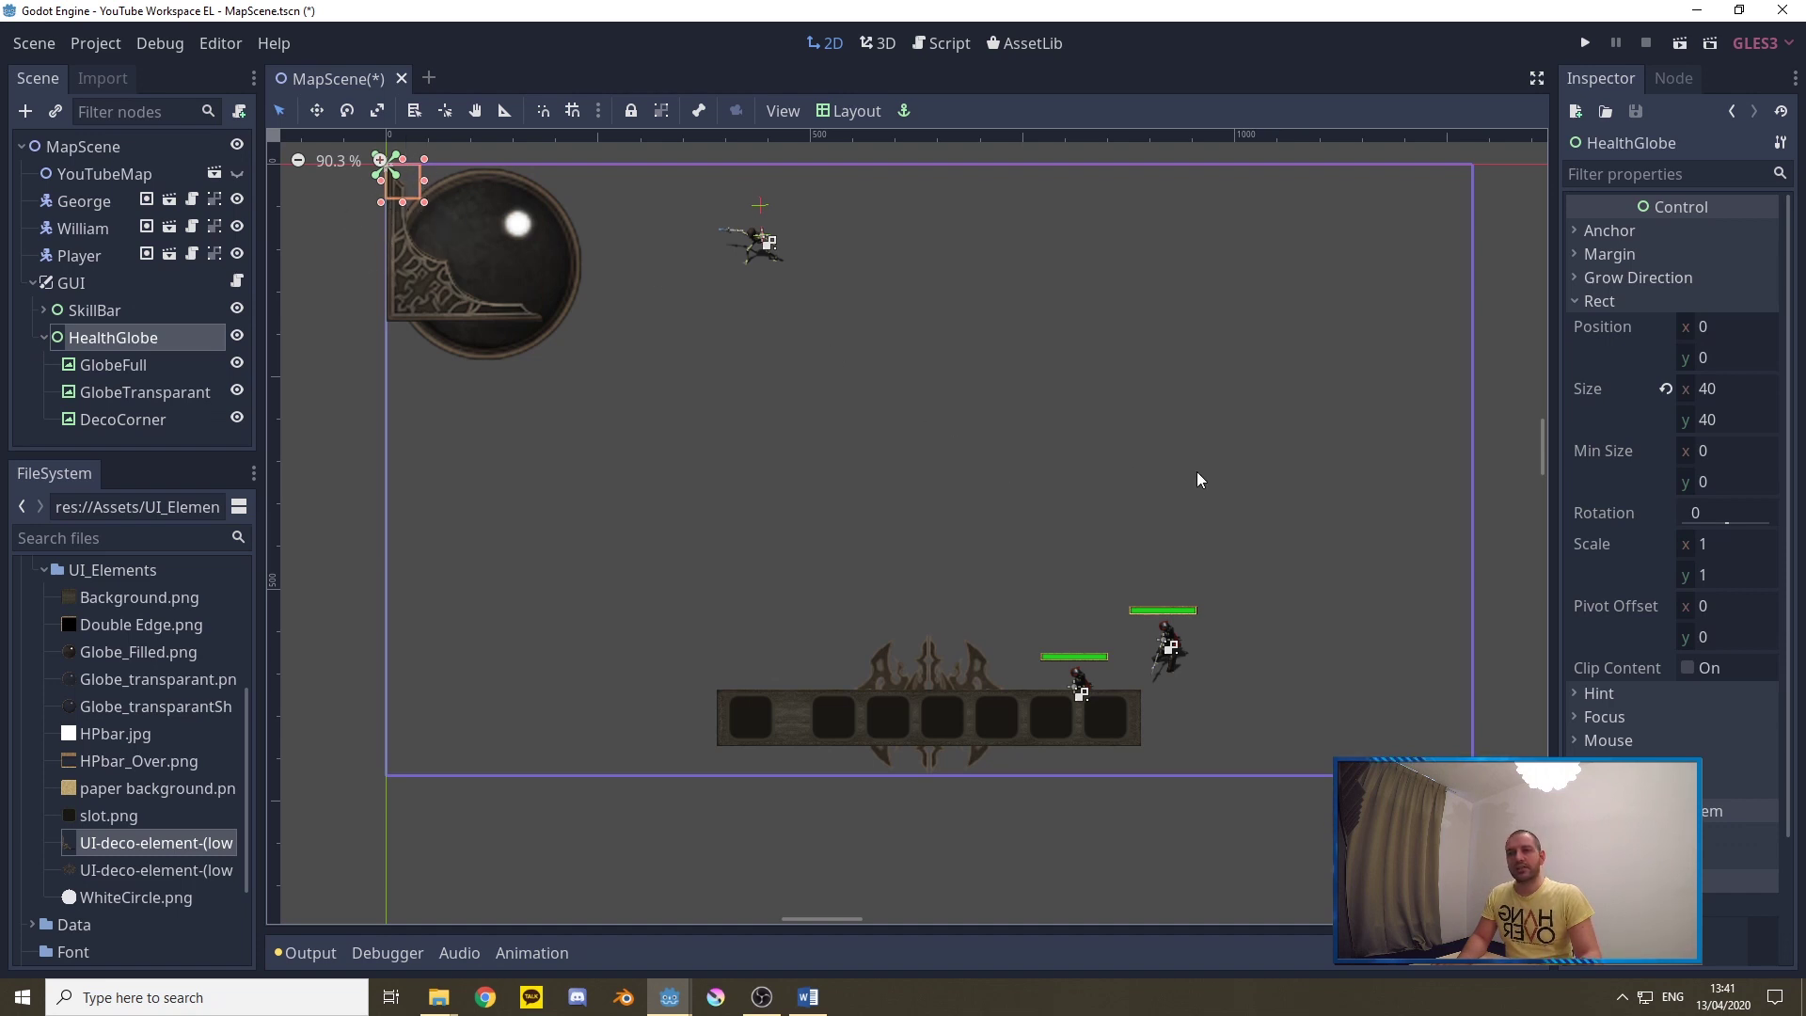
Resize HealthGlobe to 250×250 and anchor it to the screen's bottom-left corner
{"action": "left_click", "coordinate": [1715, 389]}
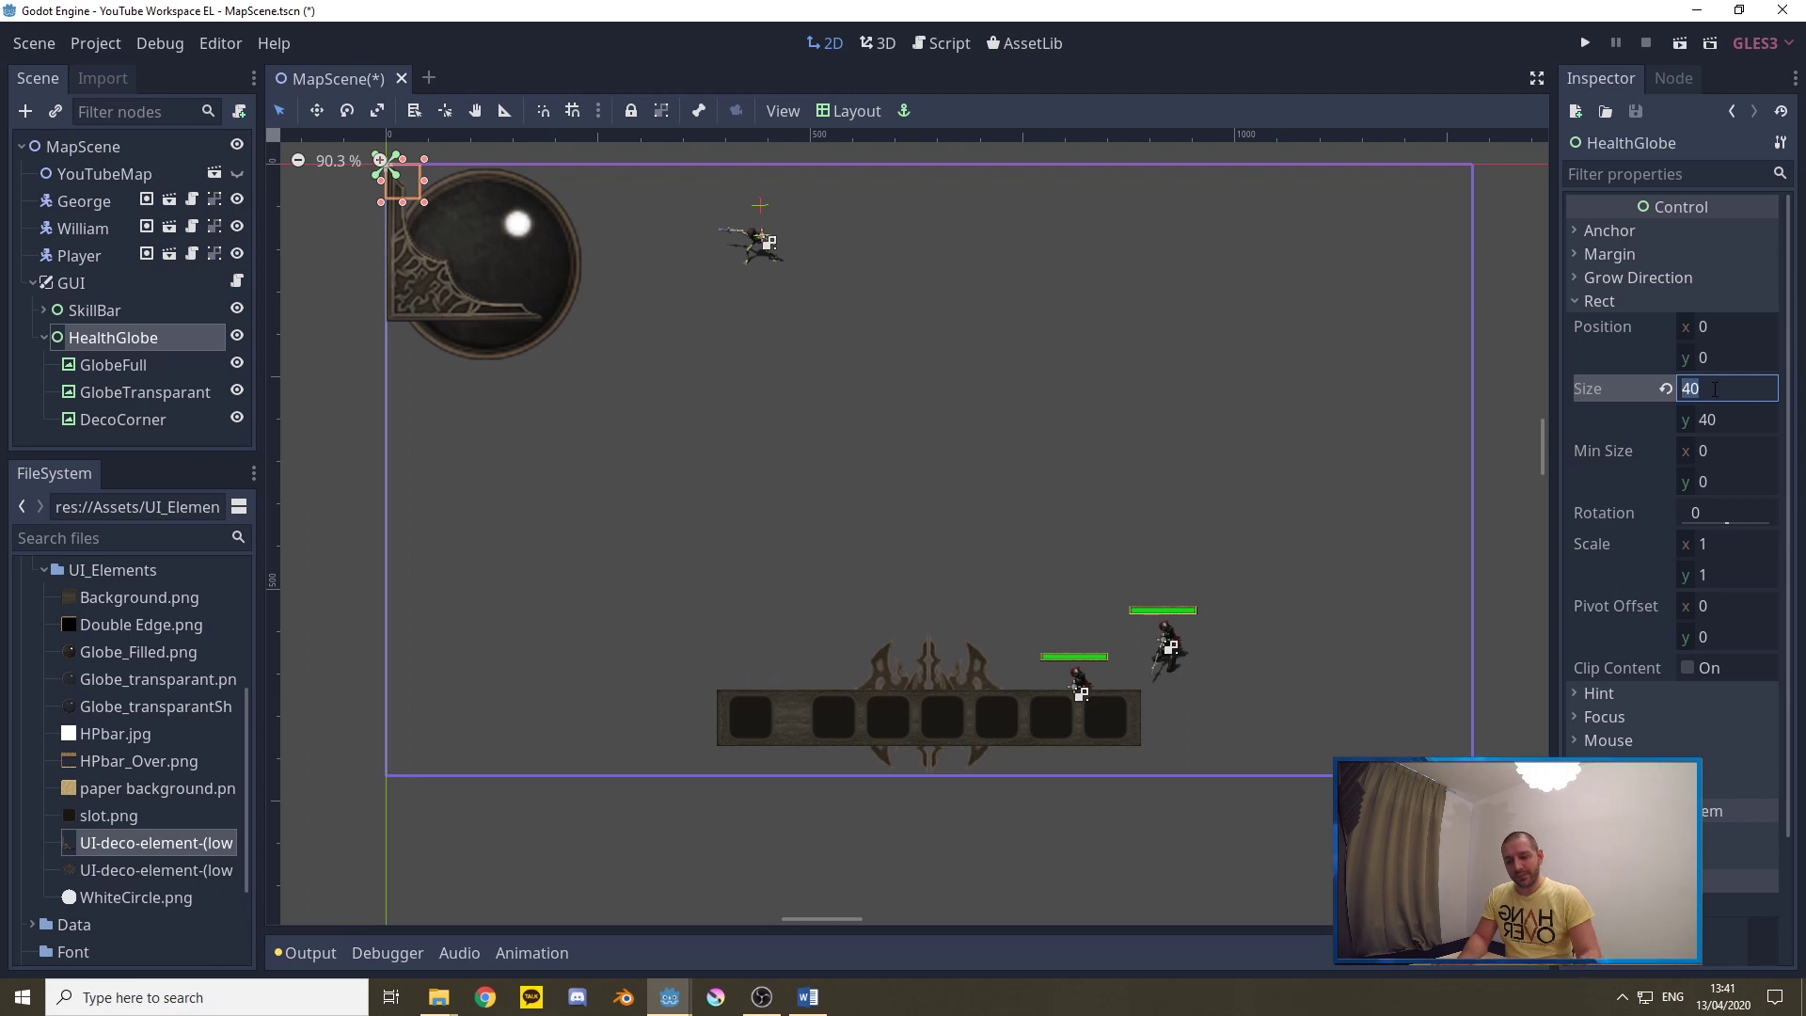
{"action": "type", "text": "250"}
{"action": "key", "text": "Tab"}
{"action": "type", "text": "250"}
{"action": "key", "text": "Tab"}
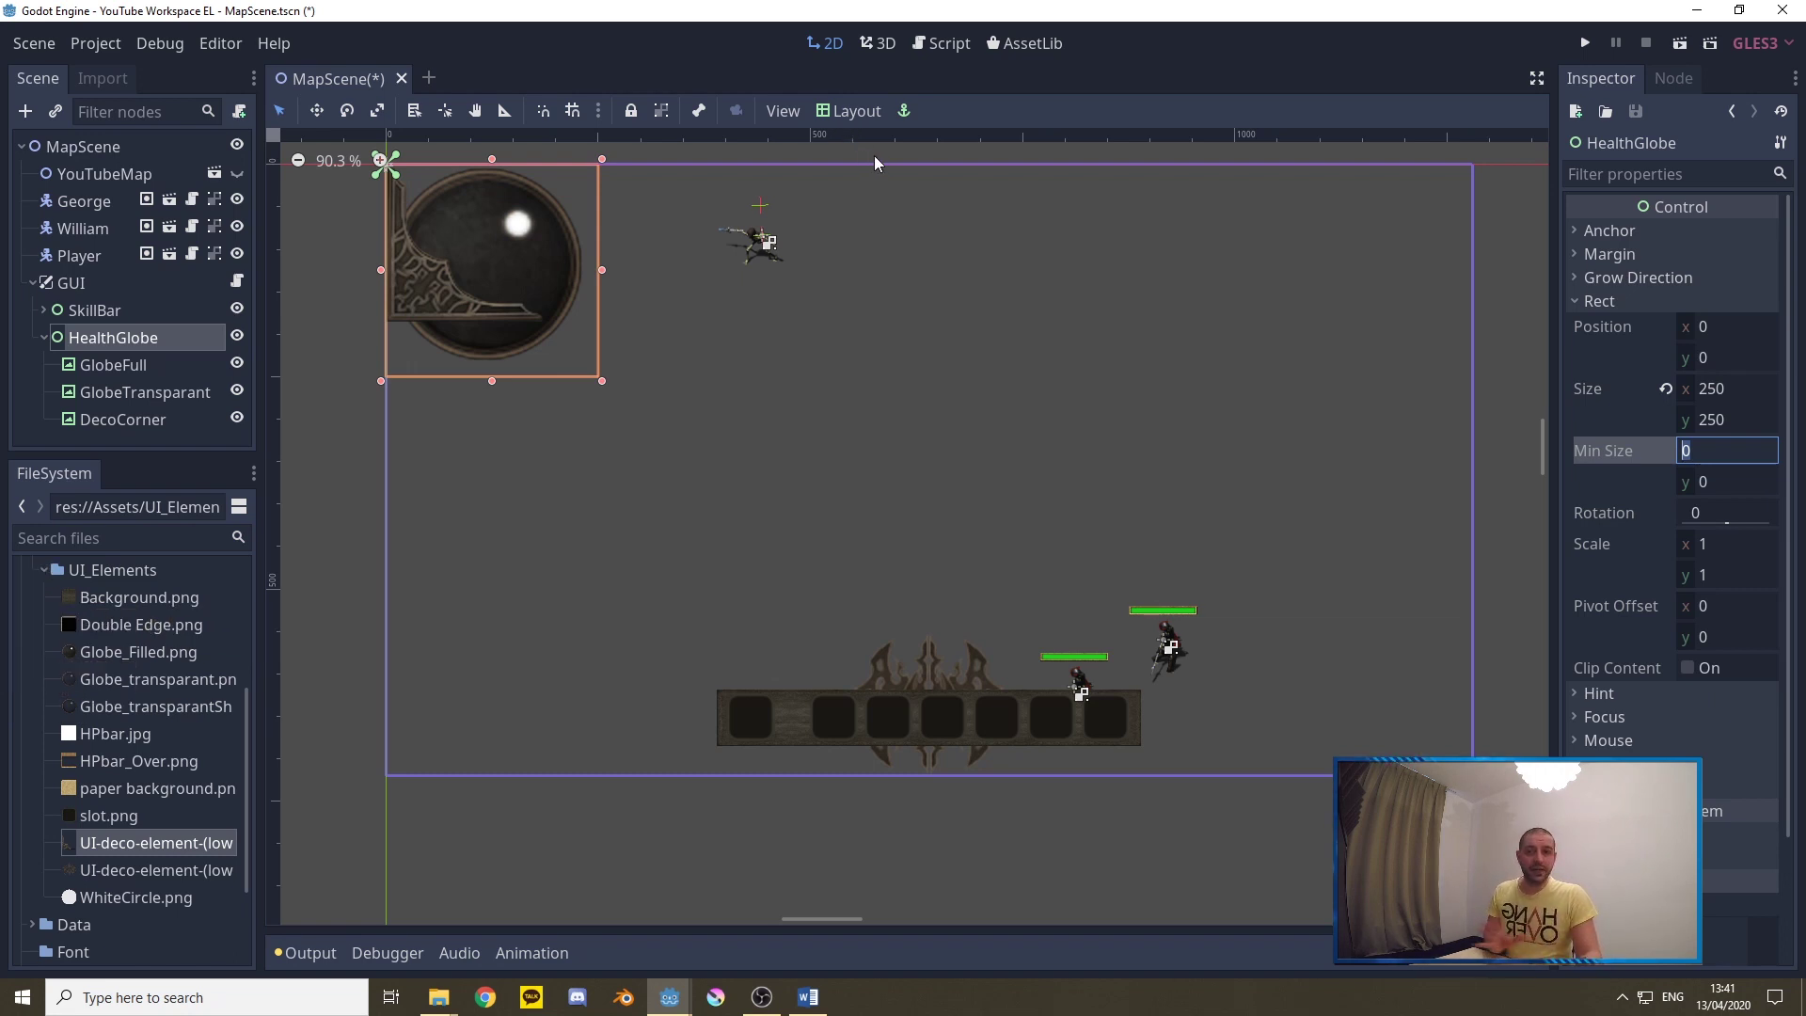
{"action": "left_click", "coordinate": [850, 110]}
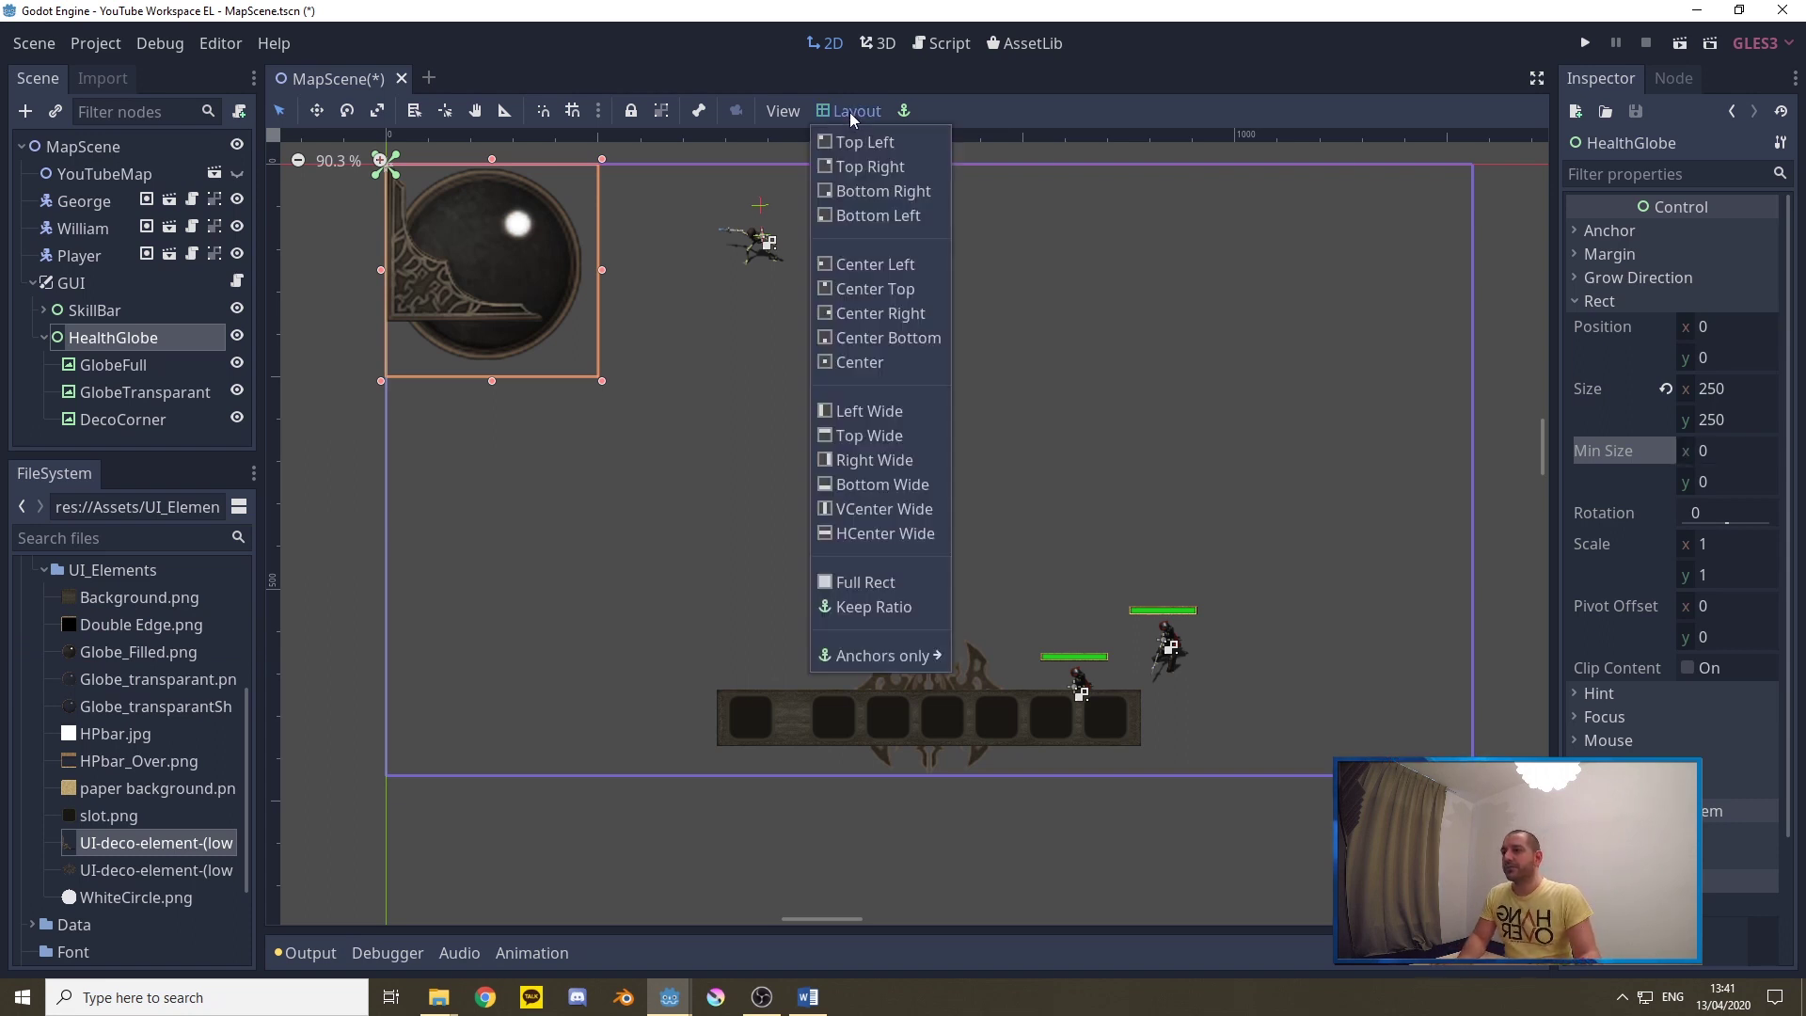
{"action": "left_click", "coordinate": [875, 218]}
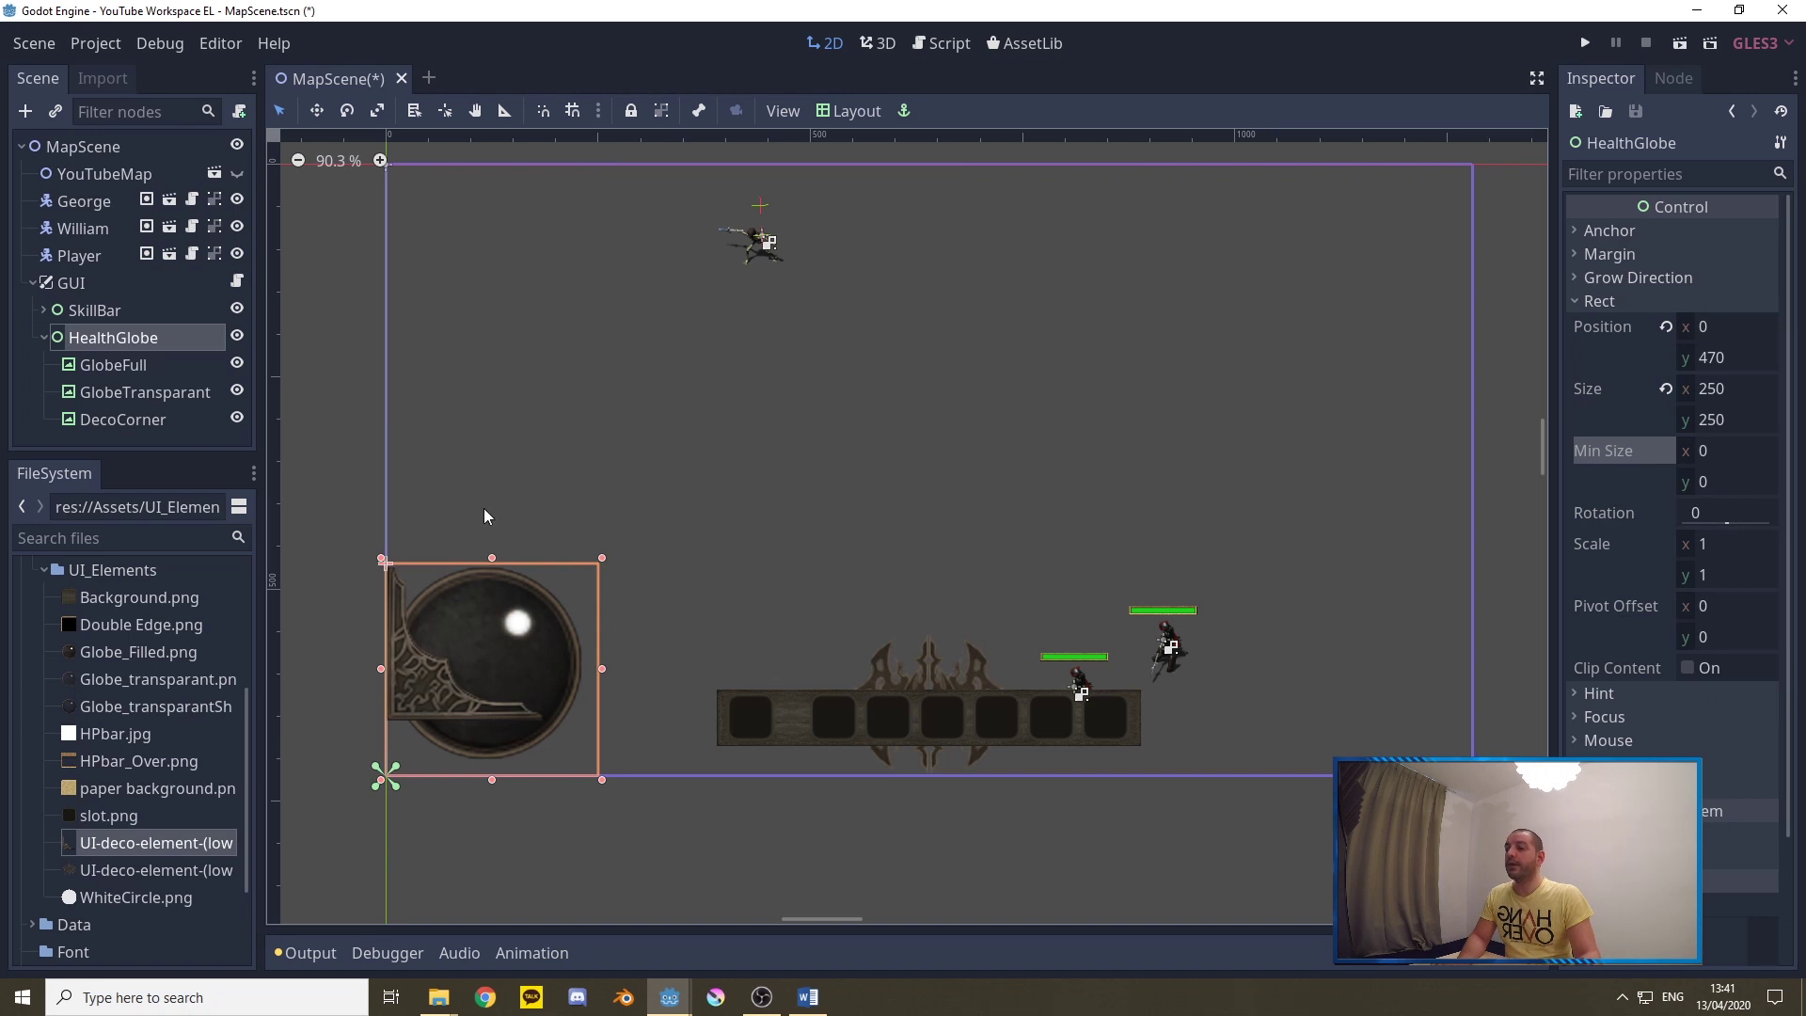
Align GlobeFull and GlobeTransparant to the top-right of HealthGlobe using the Layout presets
{"action": "left_click", "coordinate": [111, 367]}
{"action": "left_click", "coordinate": [126, 395]}
{"action": "left_click", "coordinate": [122, 419]}
{"action": "left_click", "coordinate": [127, 346]}
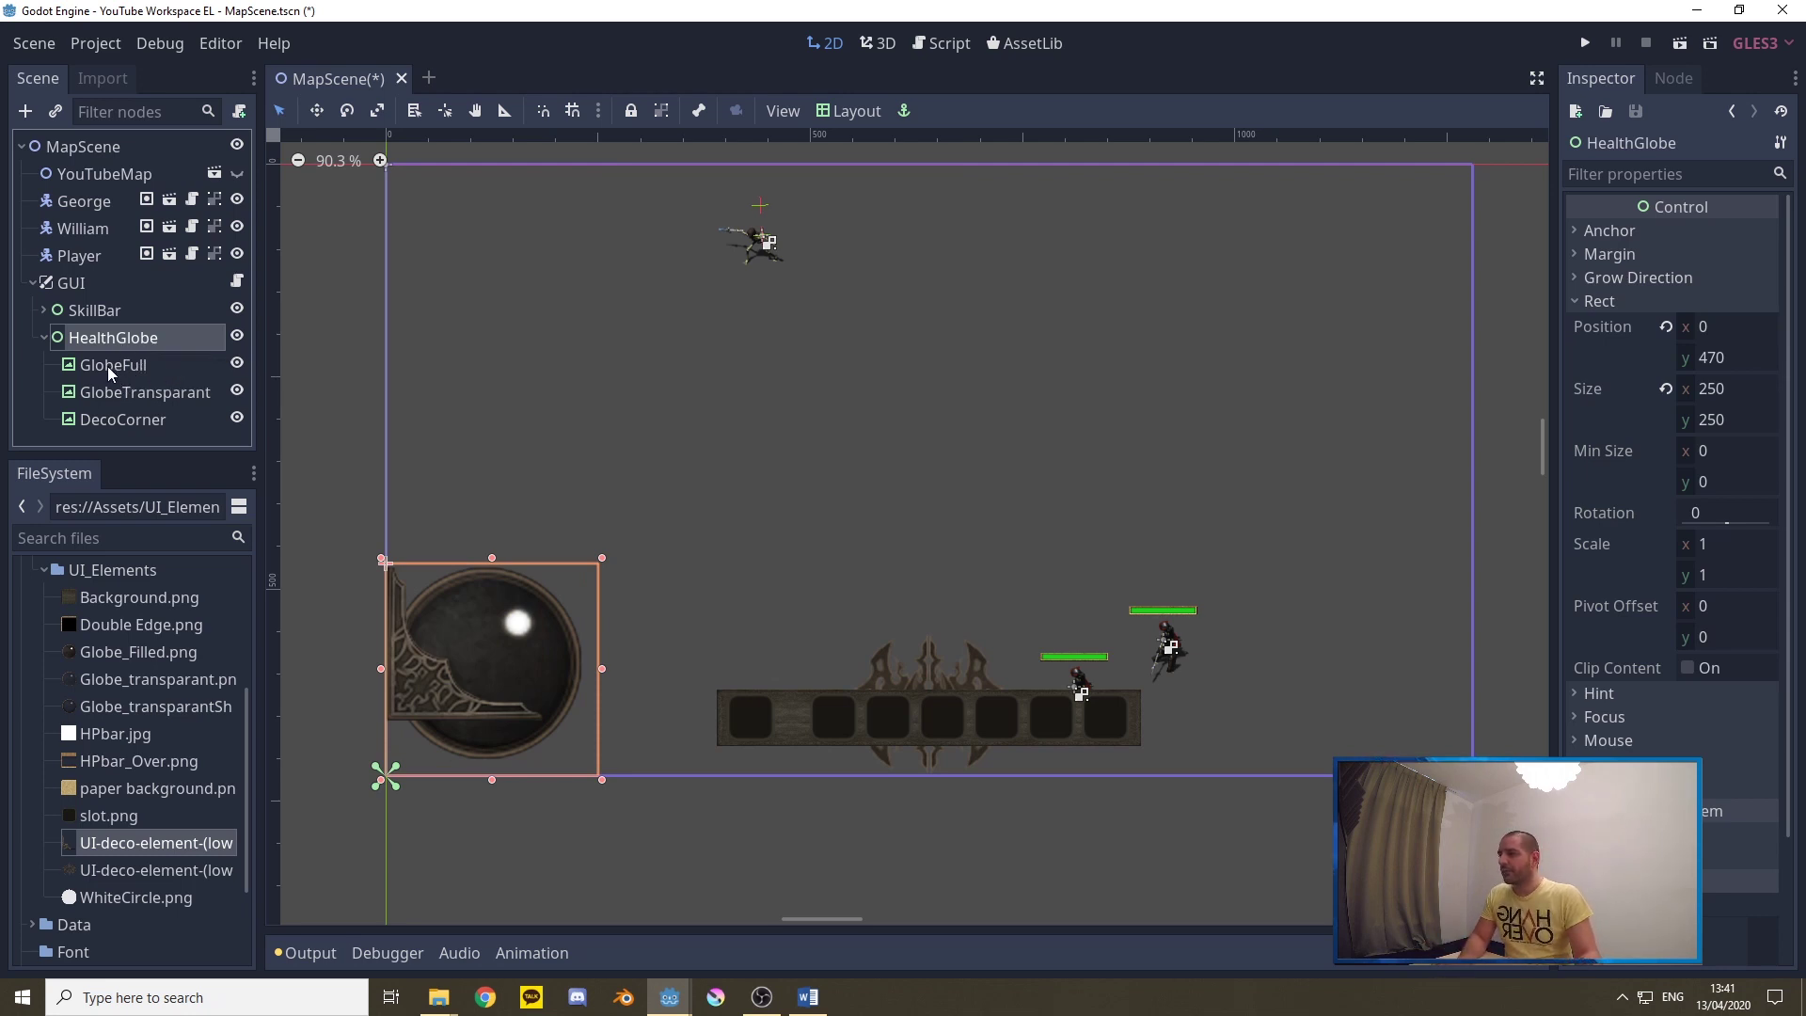
{"action": "left_click", "coordinate": [110, 367]}
{"action": "left_click", "coordinate": [853, 113]}
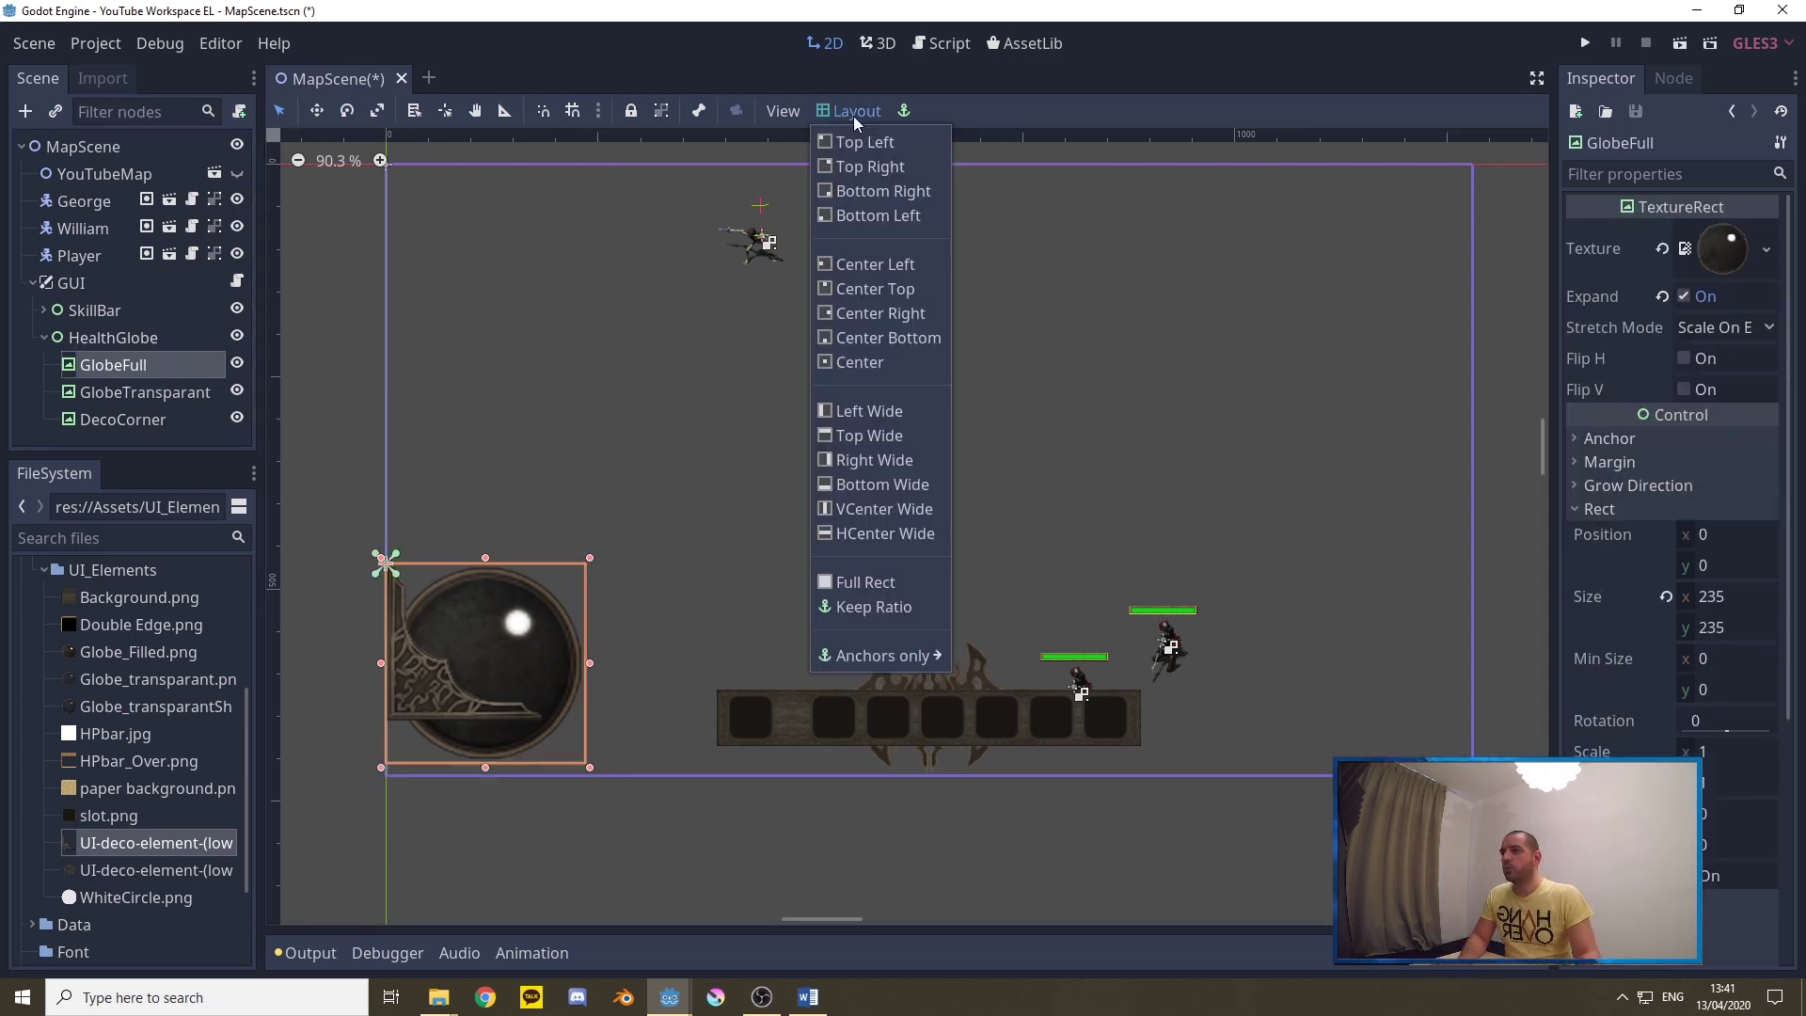
{"action": "left_click", "coordinate": [860, 169]}
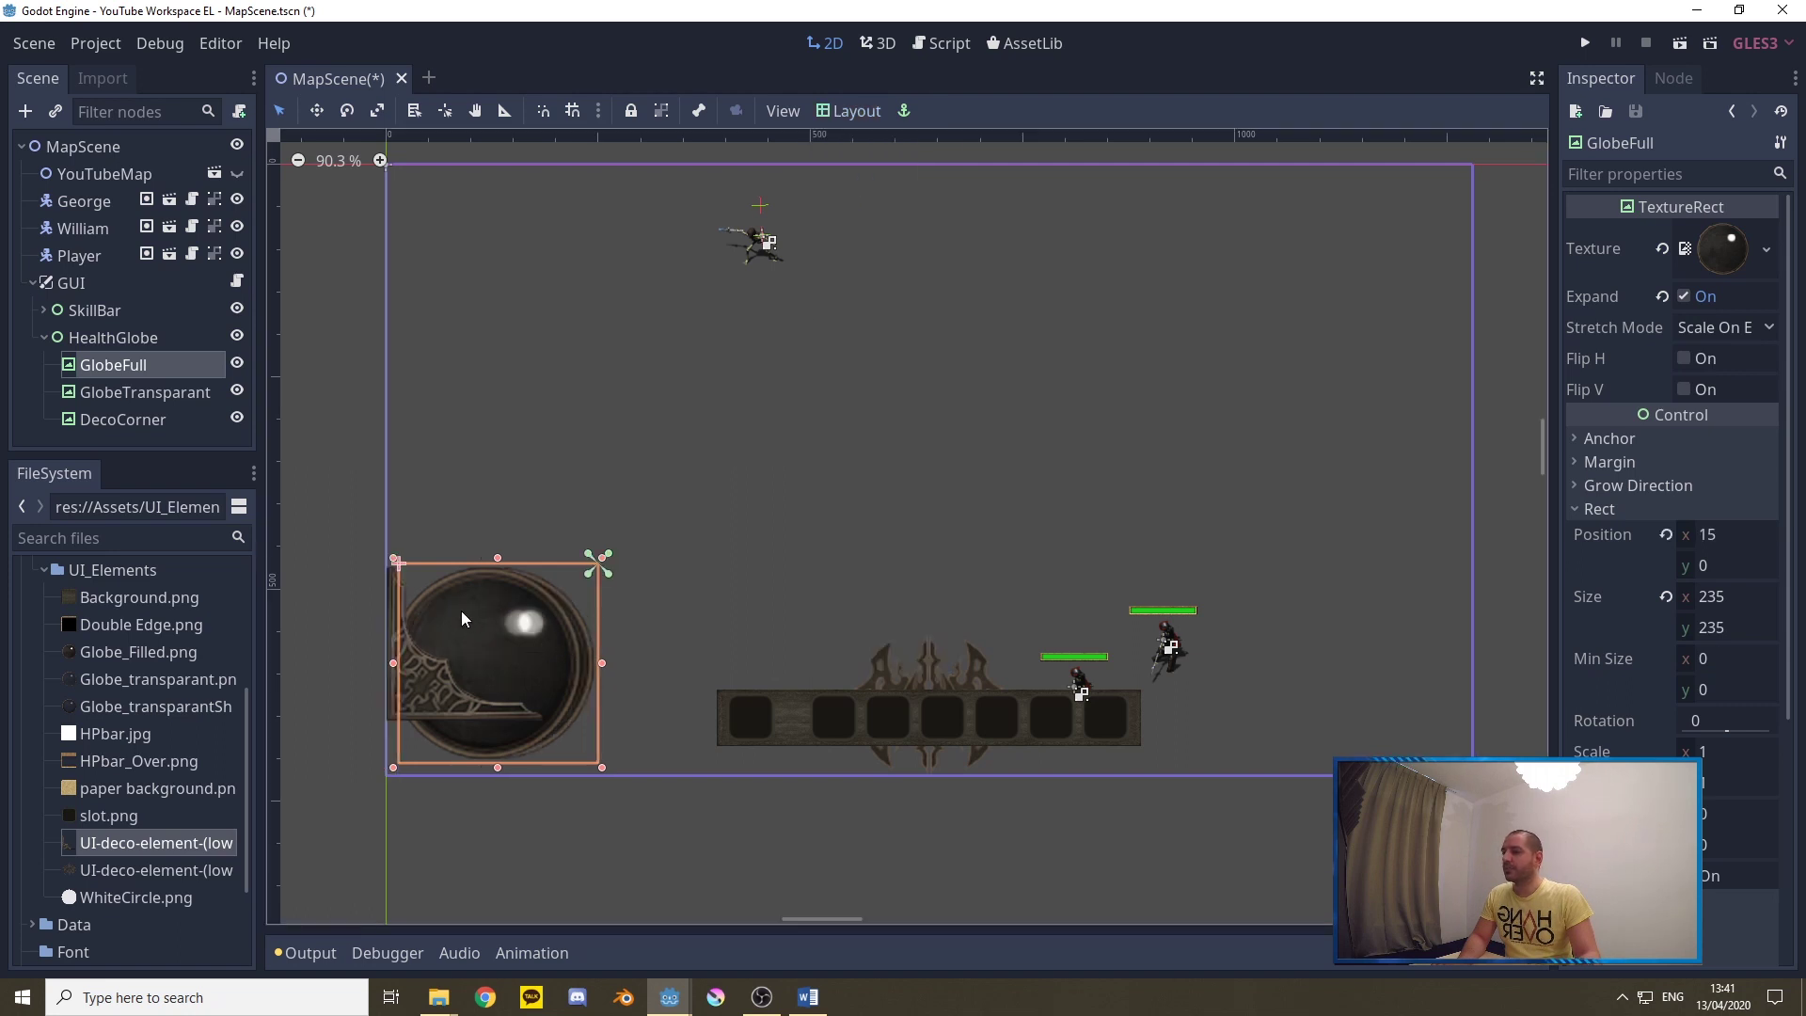
{"action": "left_click", "coordinate": [144, 338]}
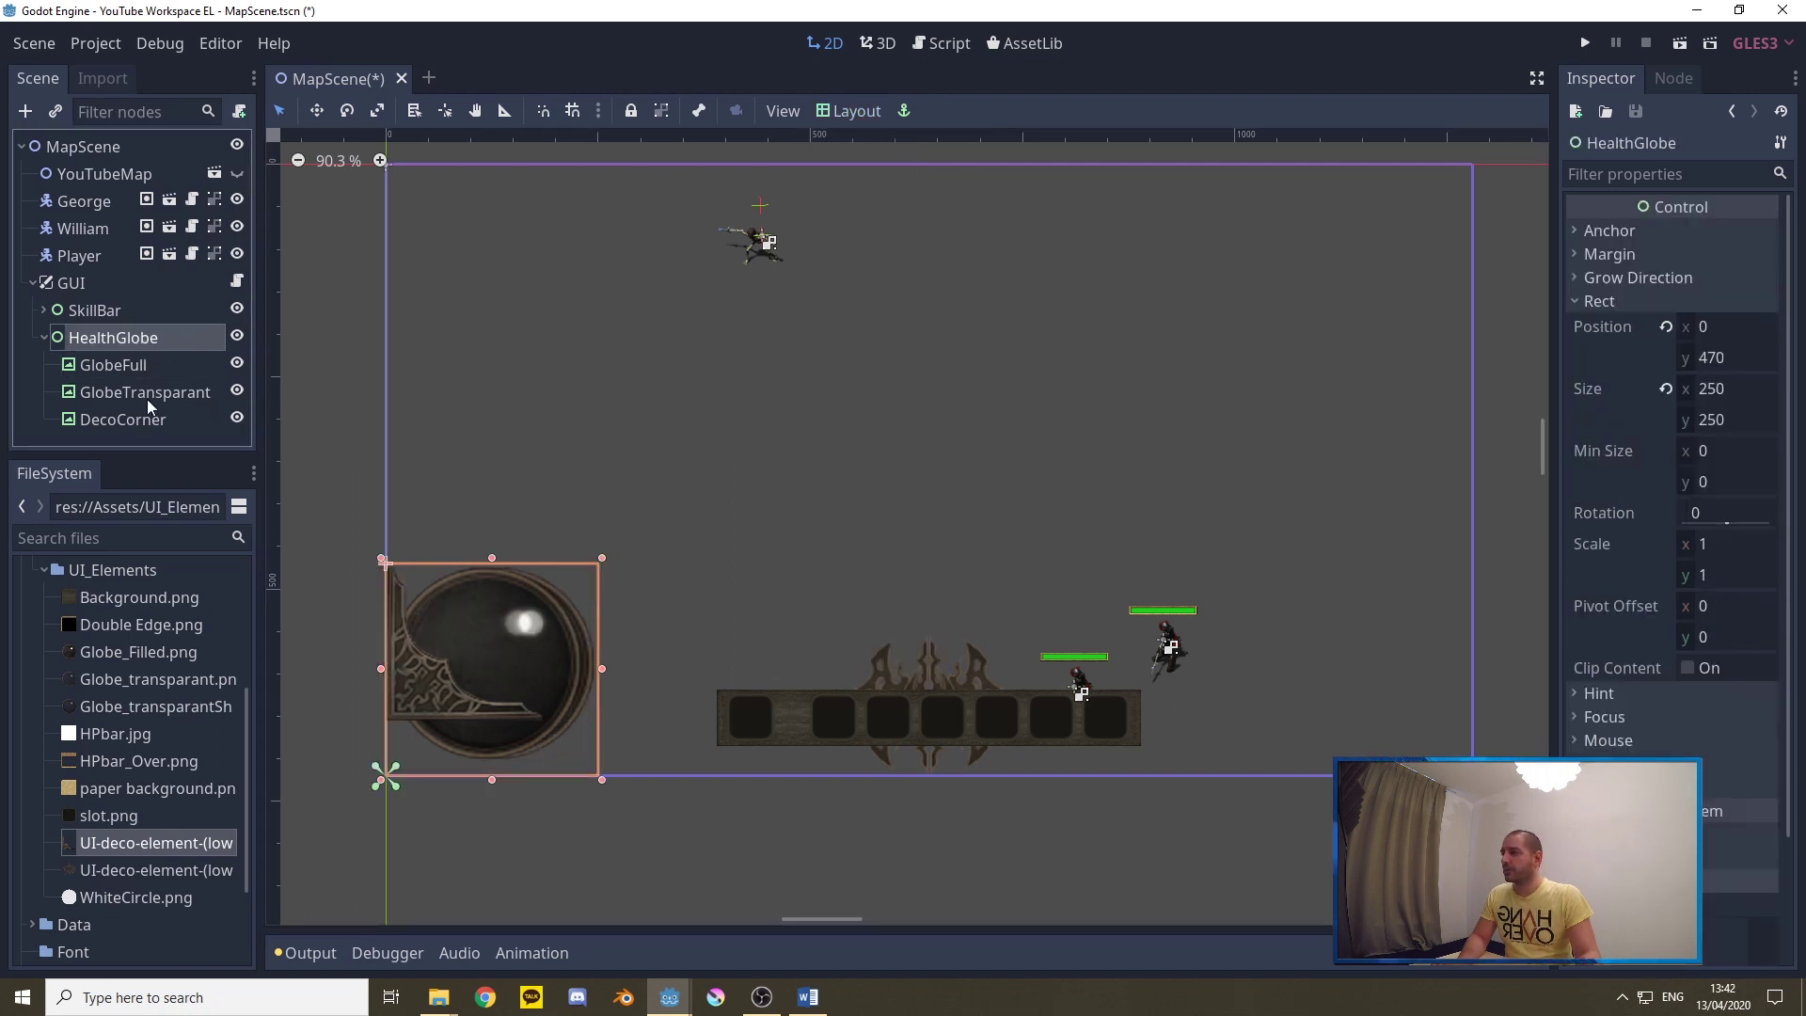
{"action": "left_click", "coordinate": [113, 389]}
{"action": "left_click", "coordinate": [847, 111]}
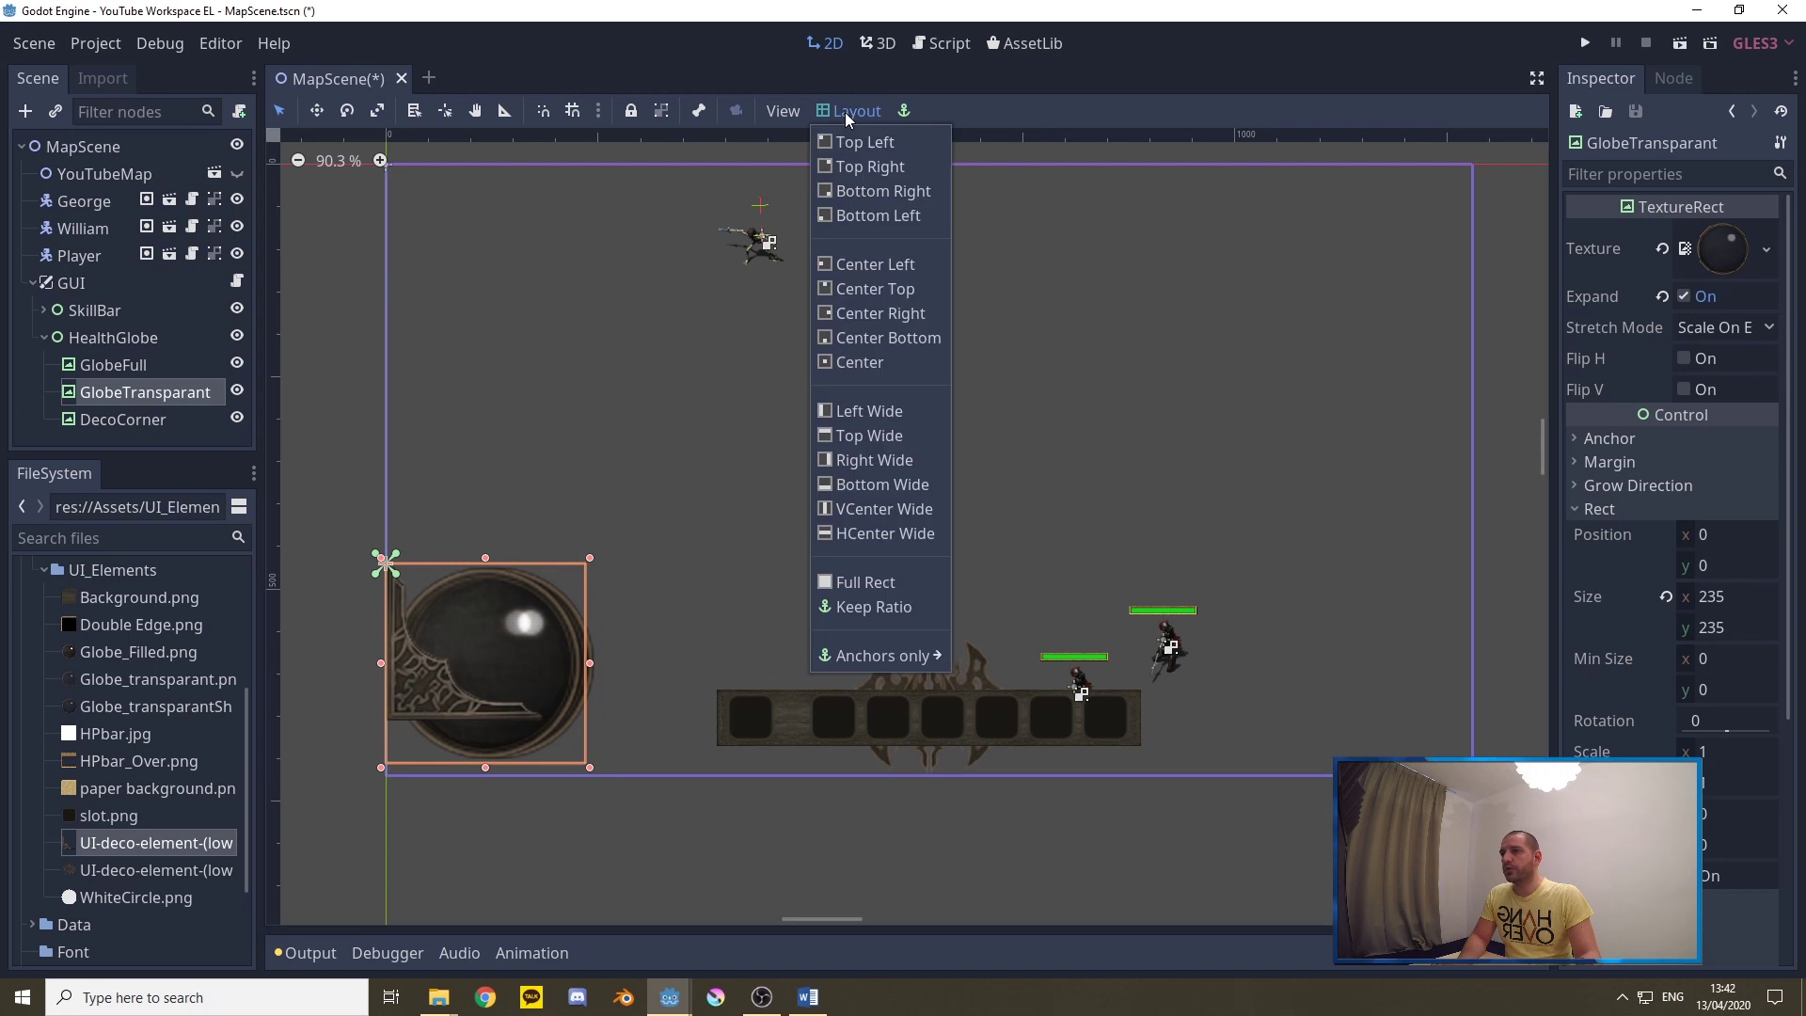
{"action": "left_click", "coordinate": [876, 168]}
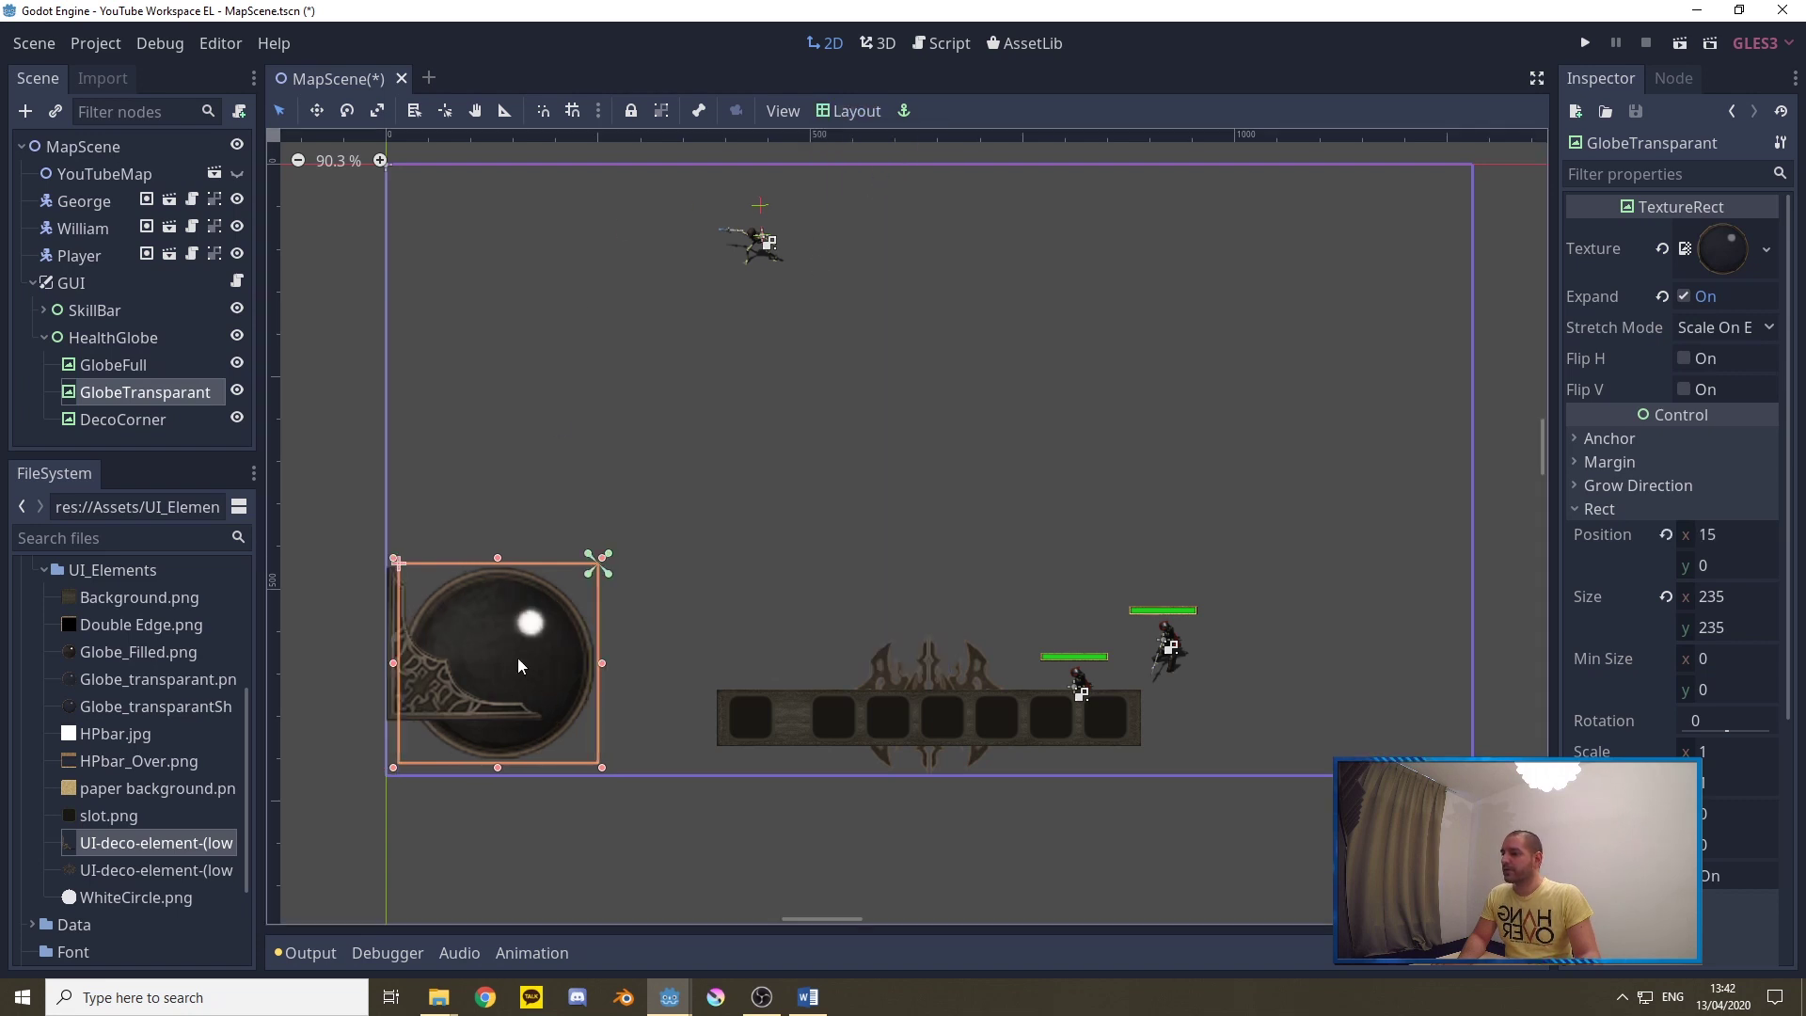
Anchor DecoCorner to the bottom-left with the Layout presets
{"action": "left_click", "coordinate": [125, 421]}
{"action": "left_click", "coordinate": [853, 111]}
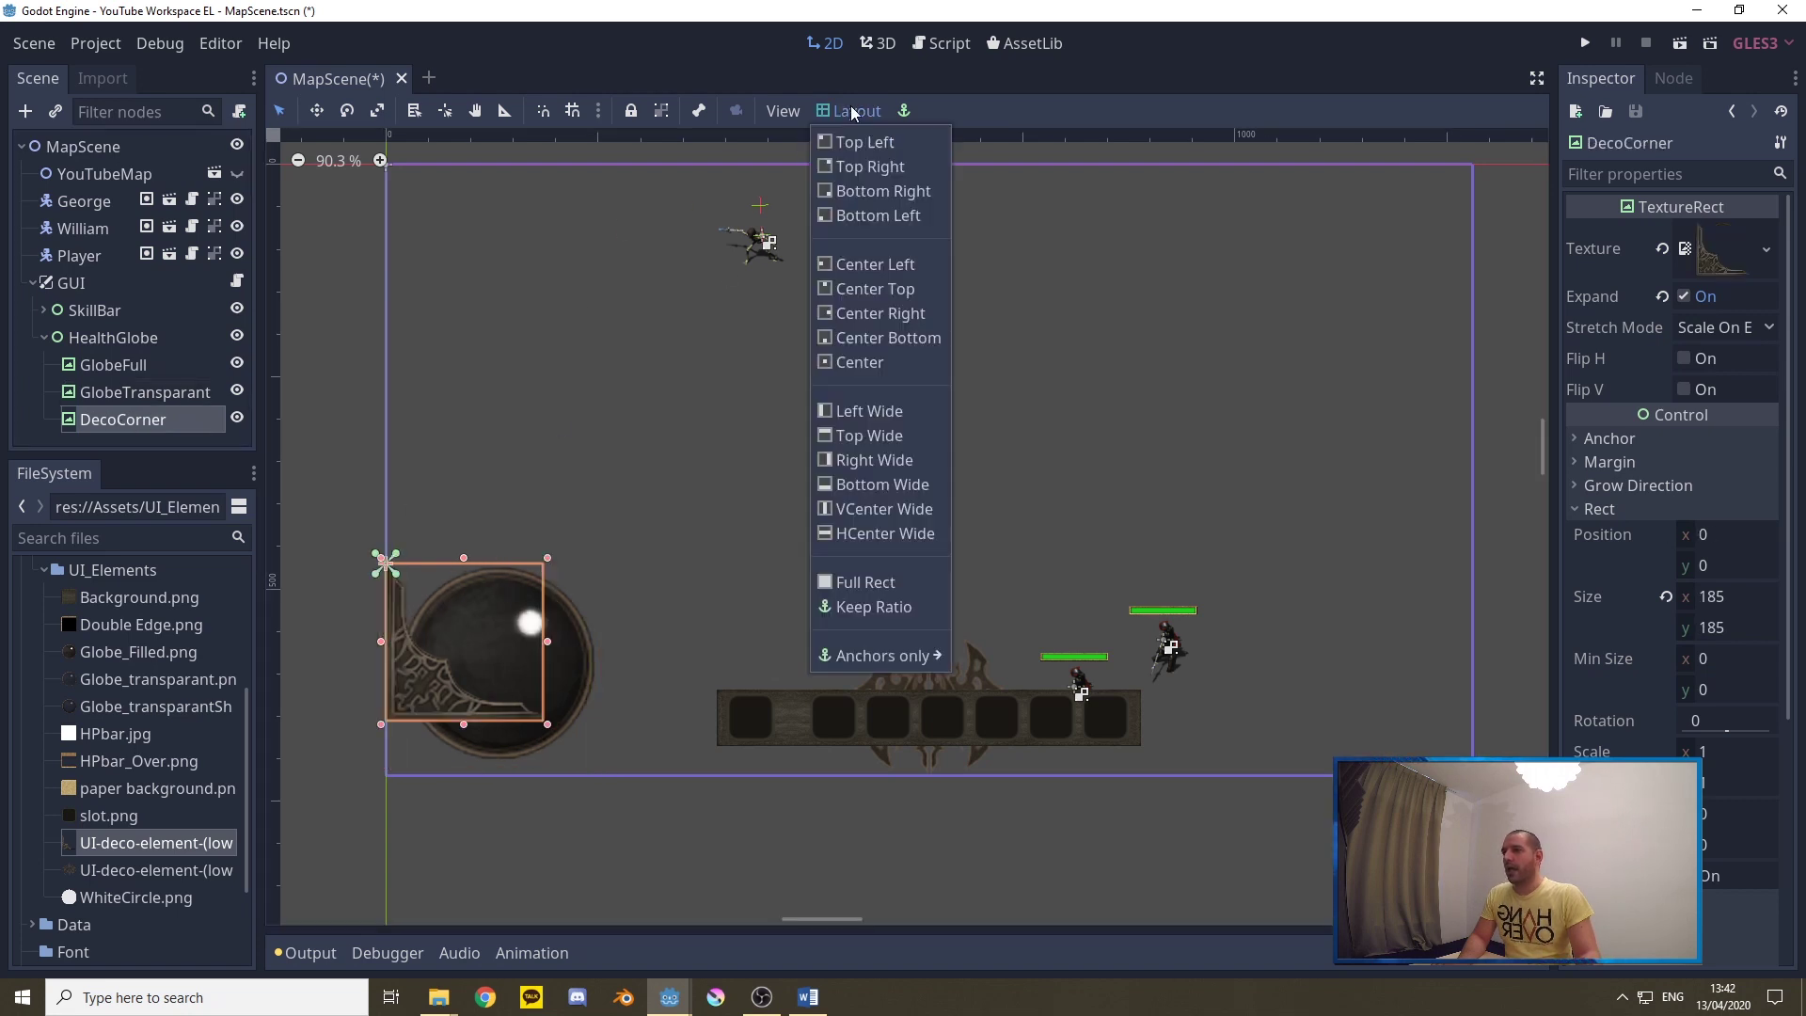
{"action": "left_click", "coordinate": [867, 215]}
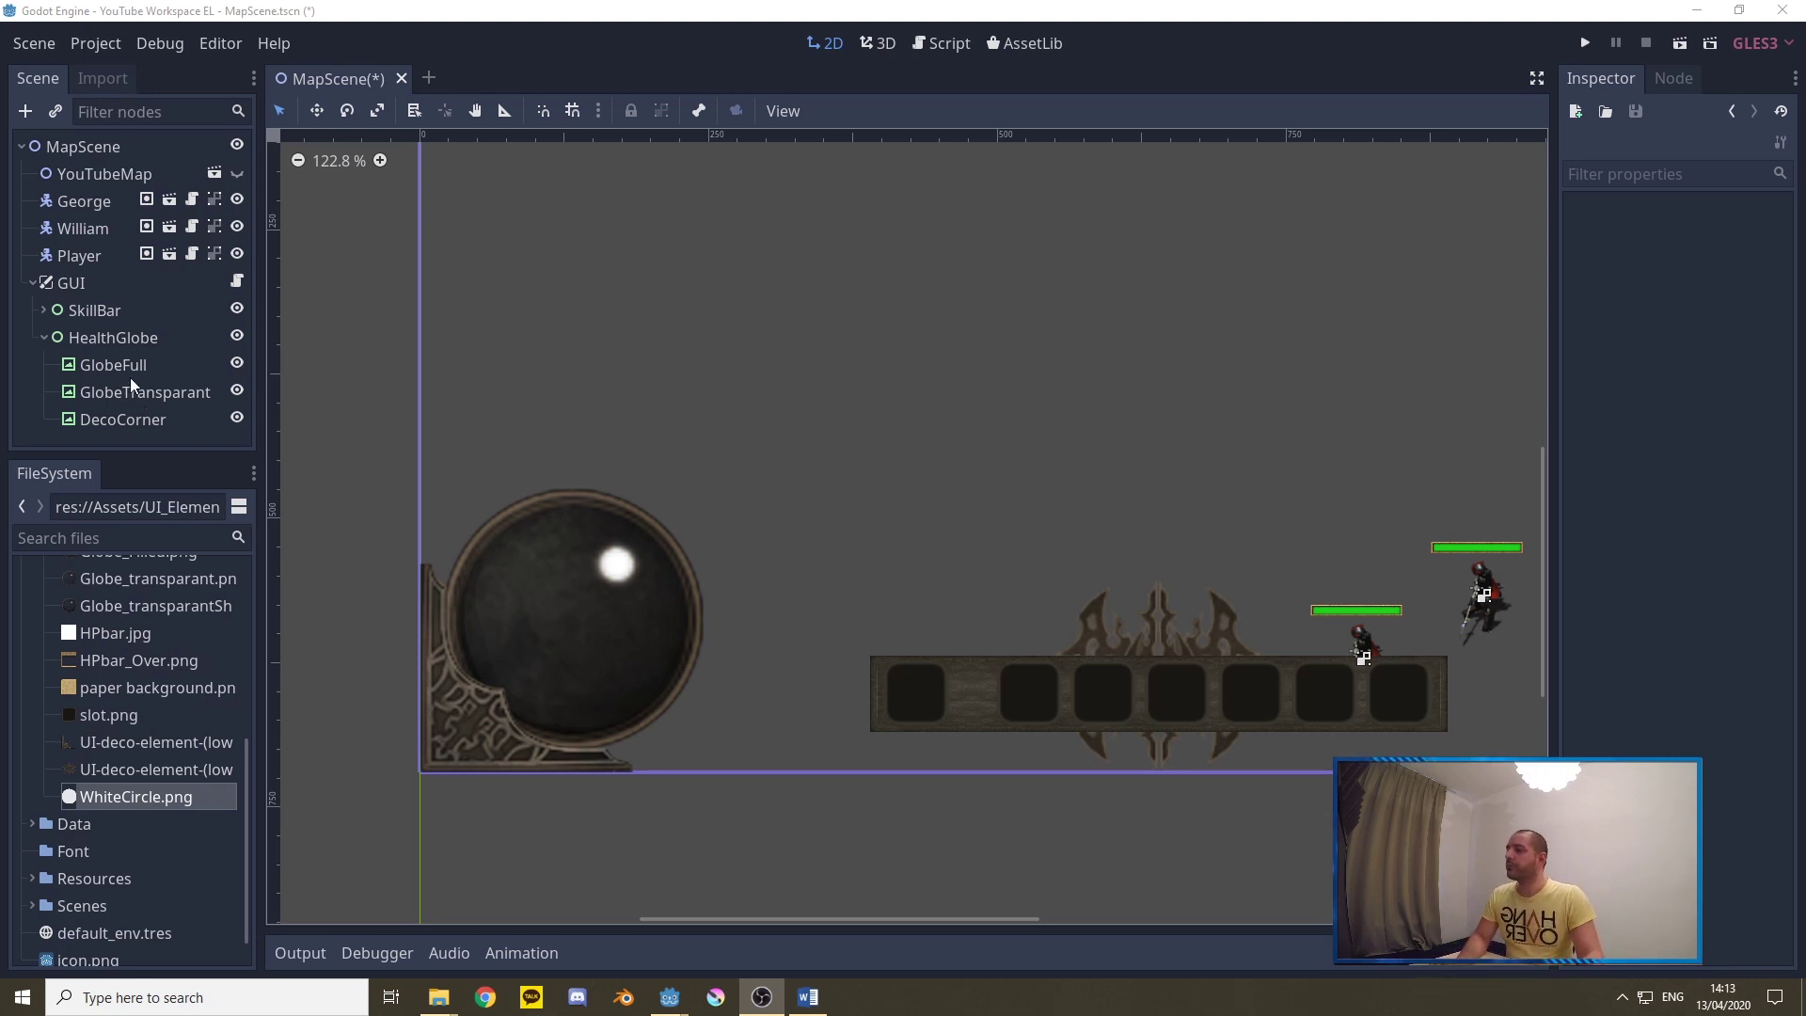
Hide the GlobeTransparant overlay and add a TextureProgress child under GlobeFull
{"action": "left_click", "coordinate": [236, 391]}
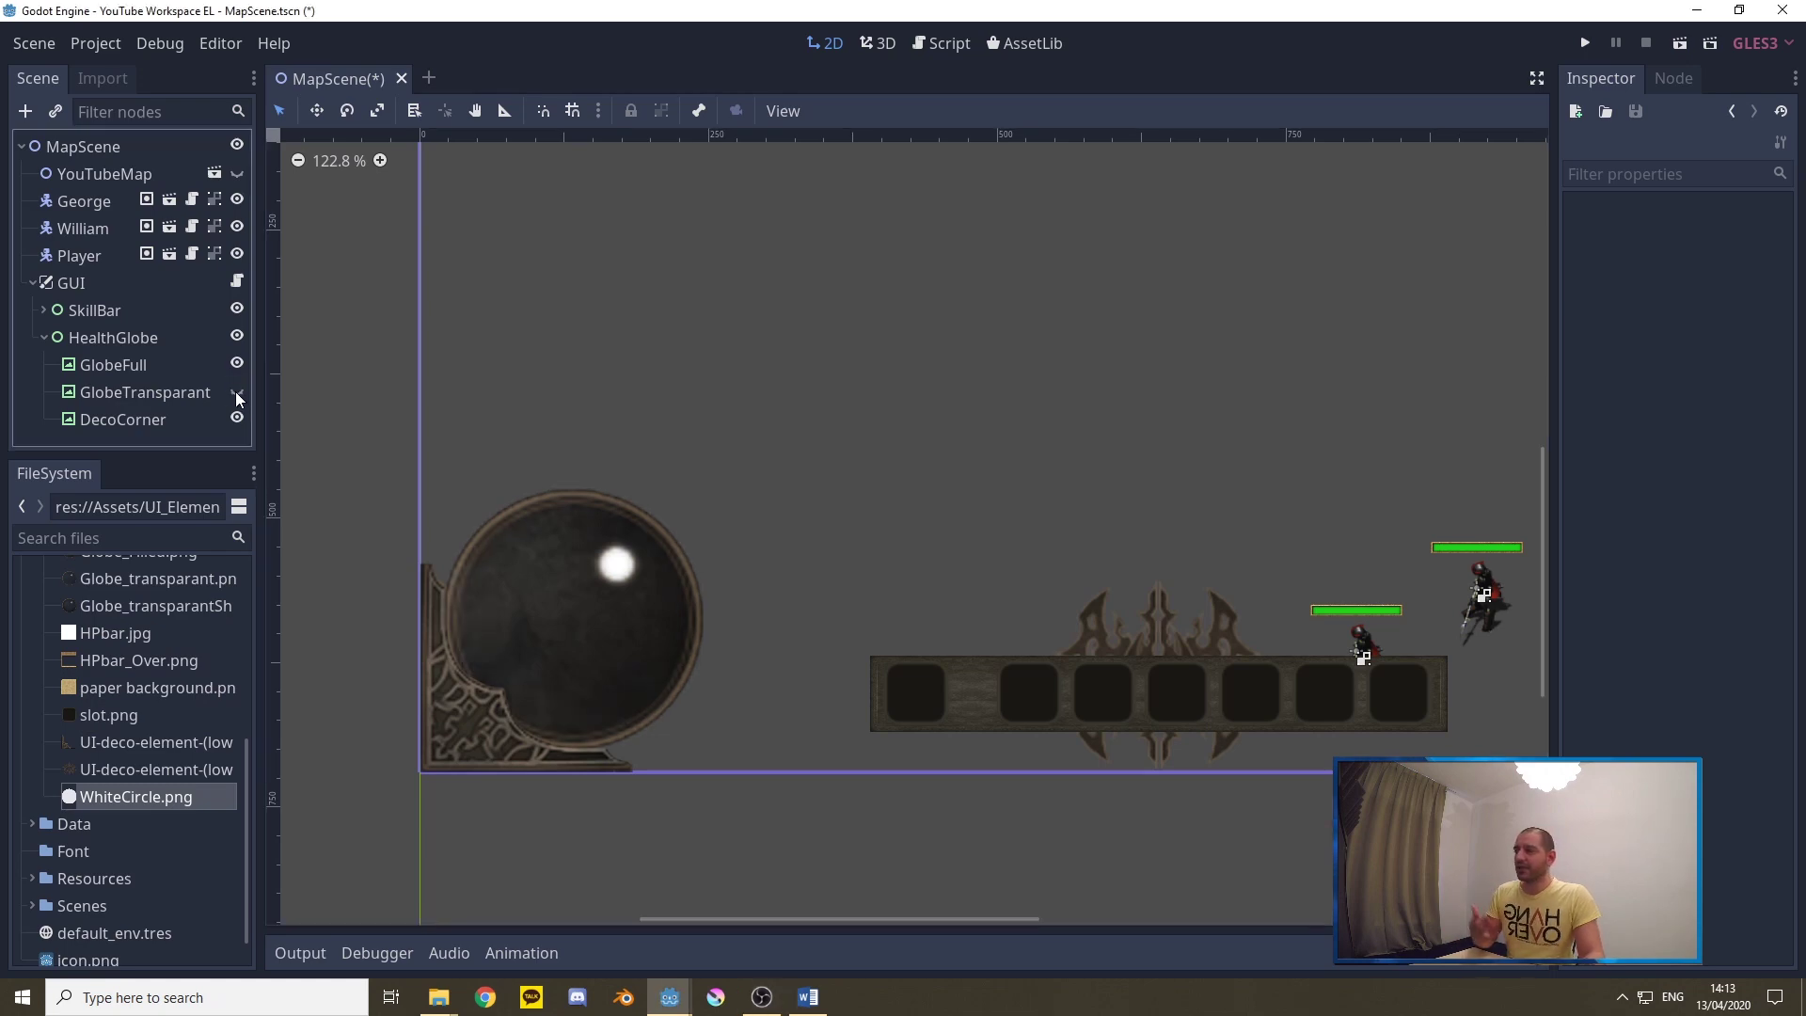
{"action": "right_click", "coordinate": [115, 365]}
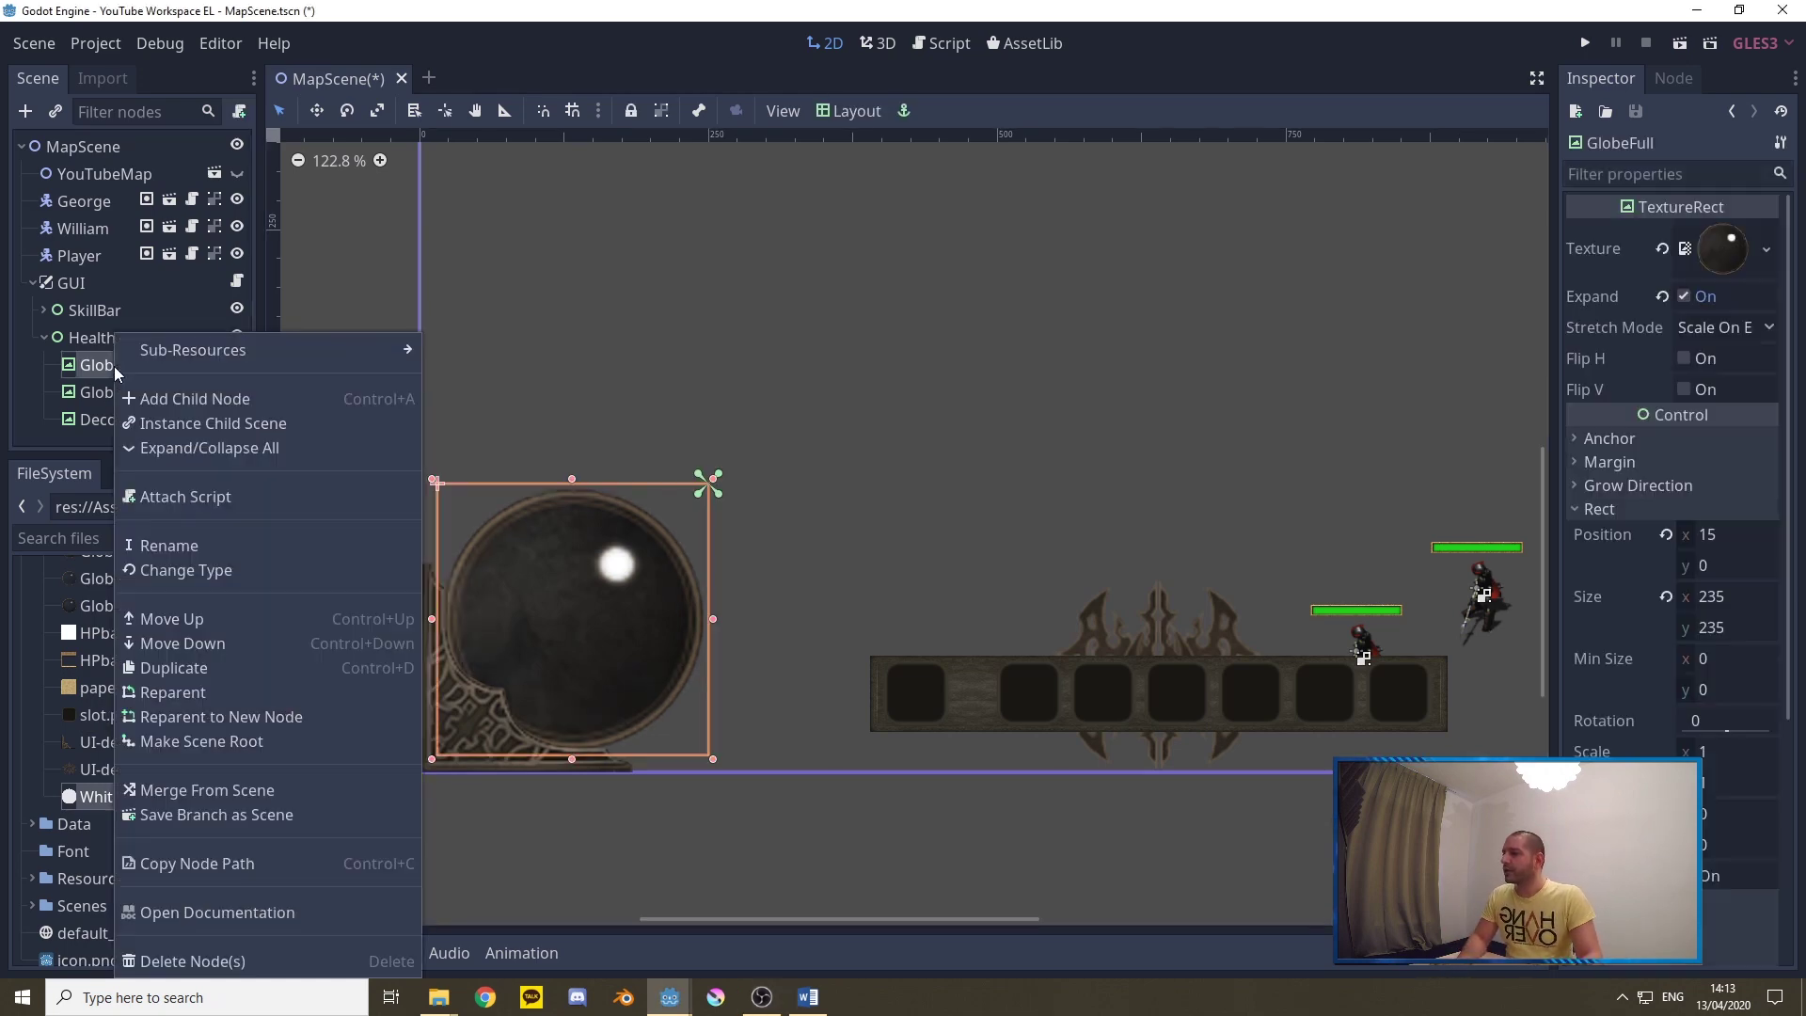
{"action": "left_click", "coordinate": [200, 403]}
{"action": "type", "text": "text"}
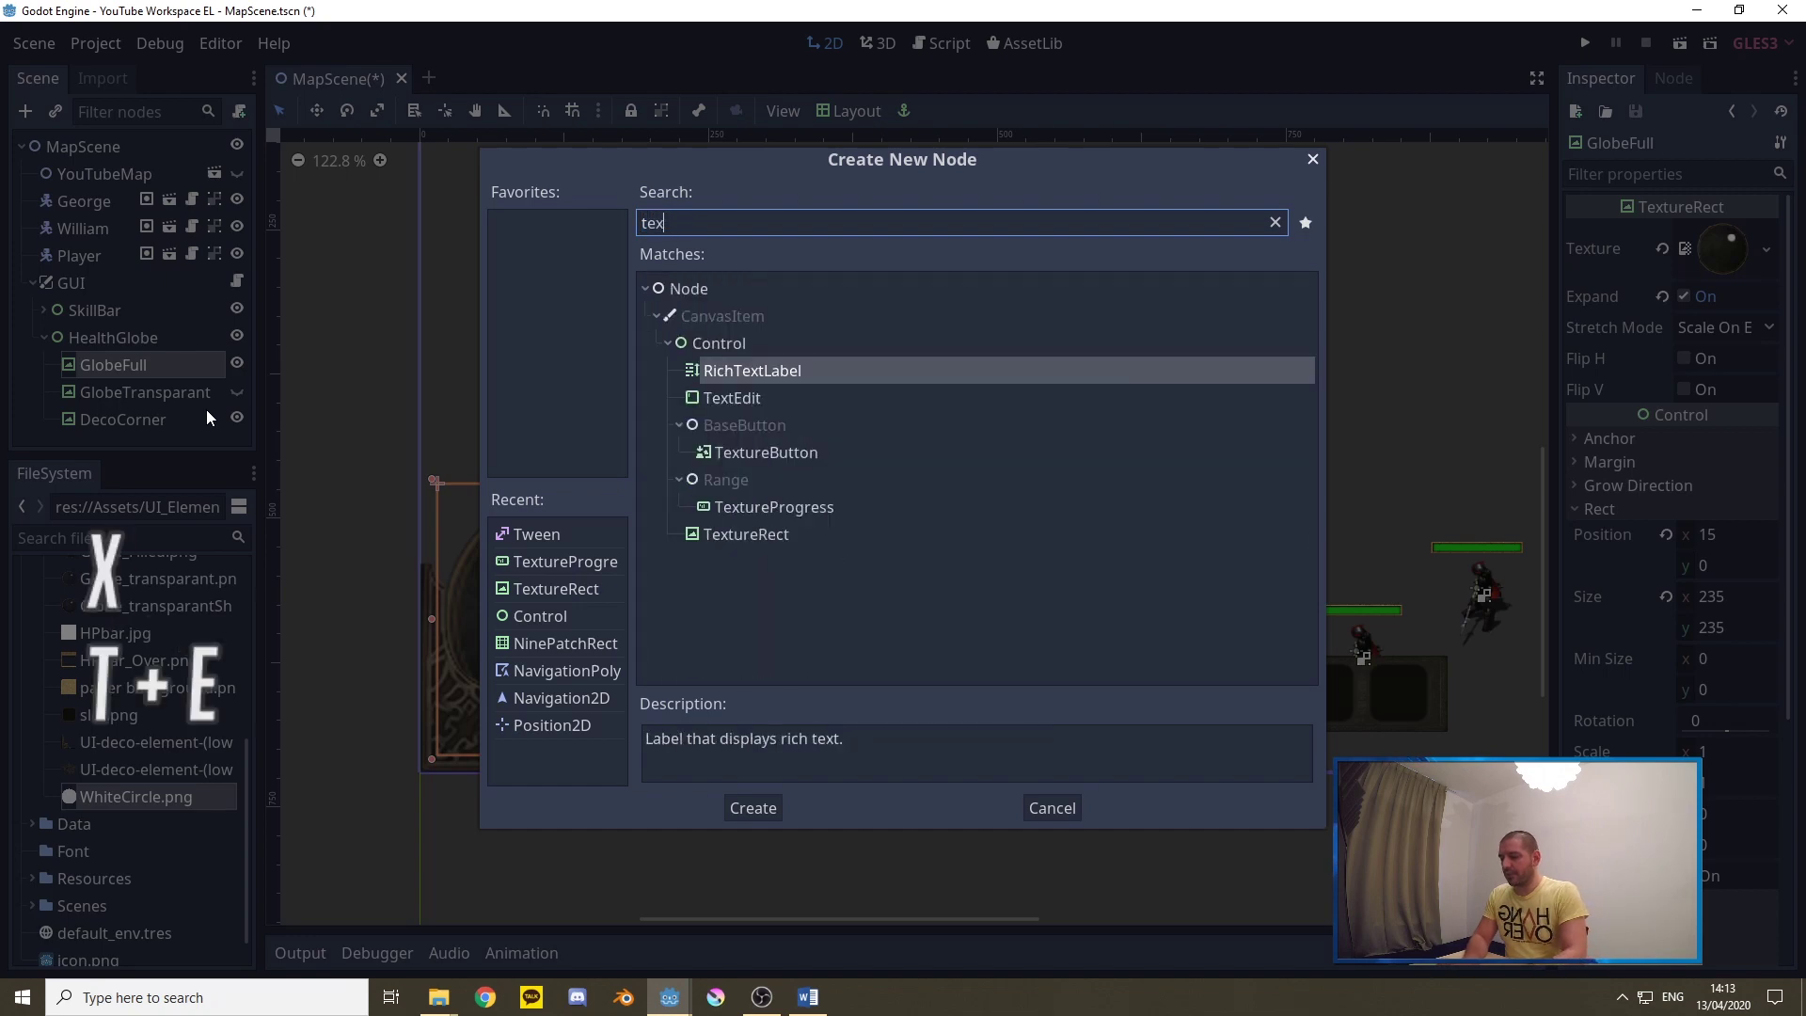
{"action": "left_click", "coordinate": [818, 506]}
{"action": "left_click", "coordinate": [753, 807]}
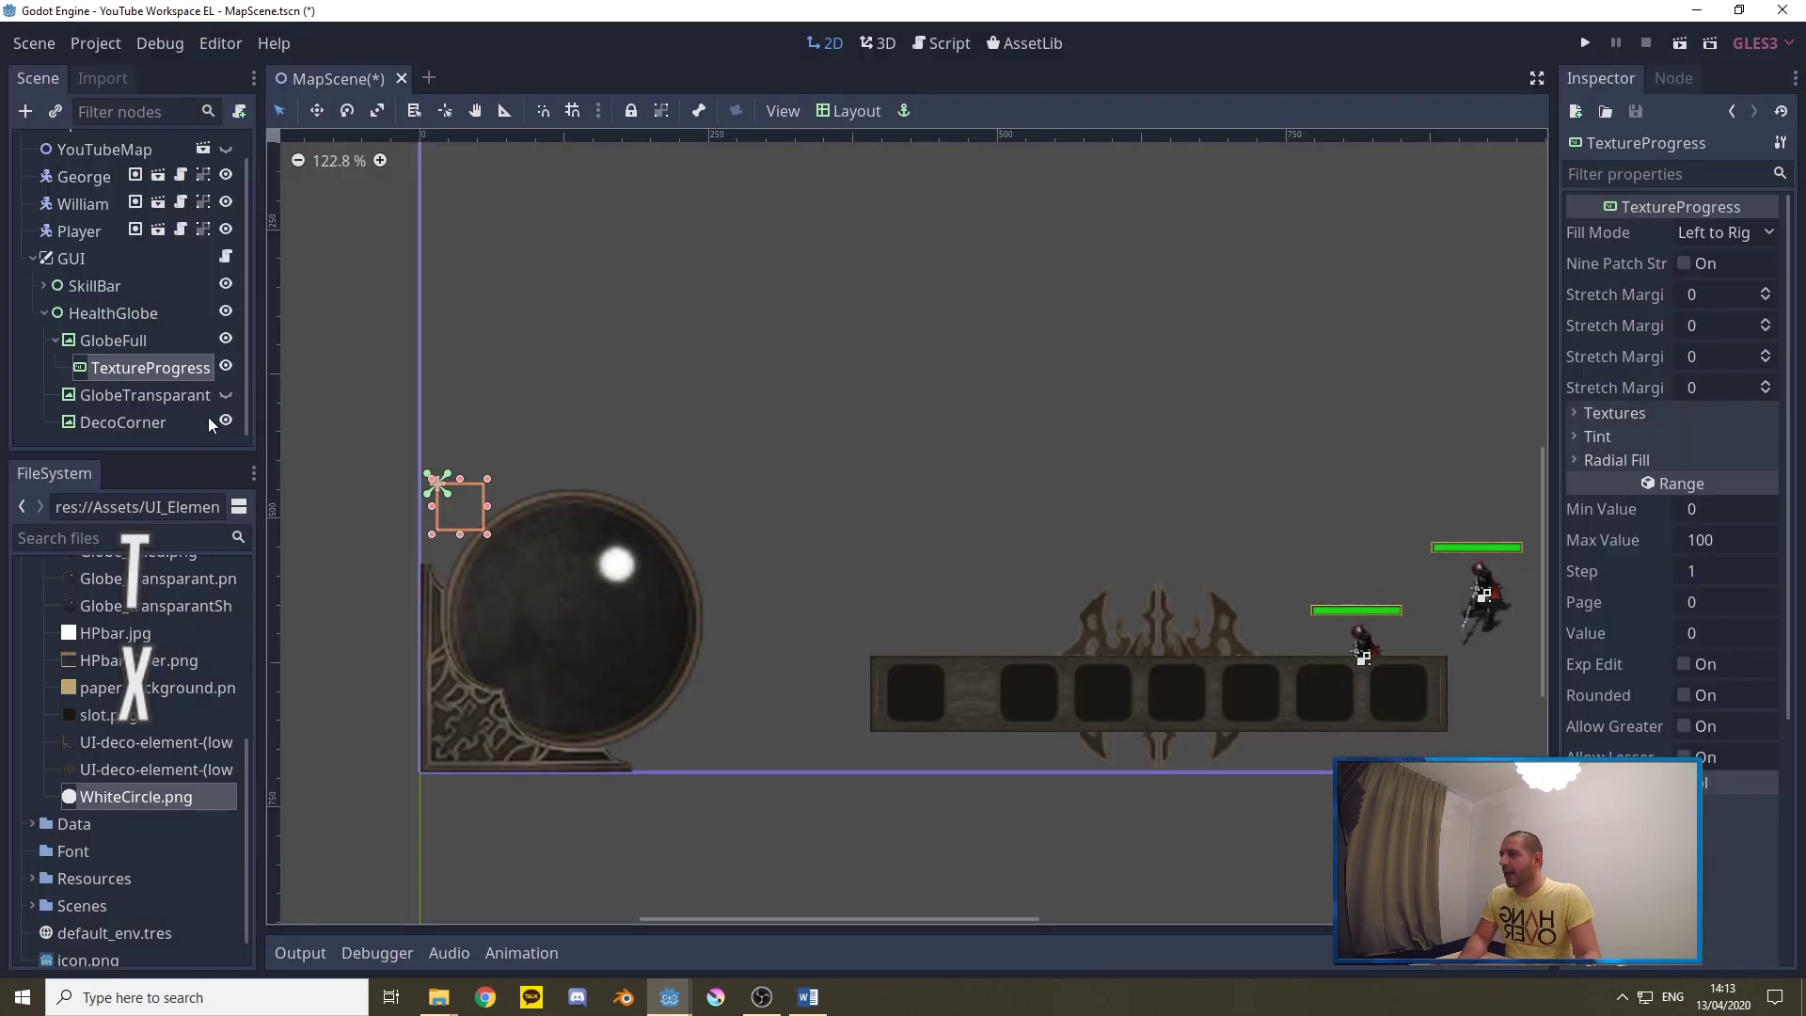
Add a Tween node as a child of the TextureProgress
{"action": "right_click", "coordinate": [156, 366]}
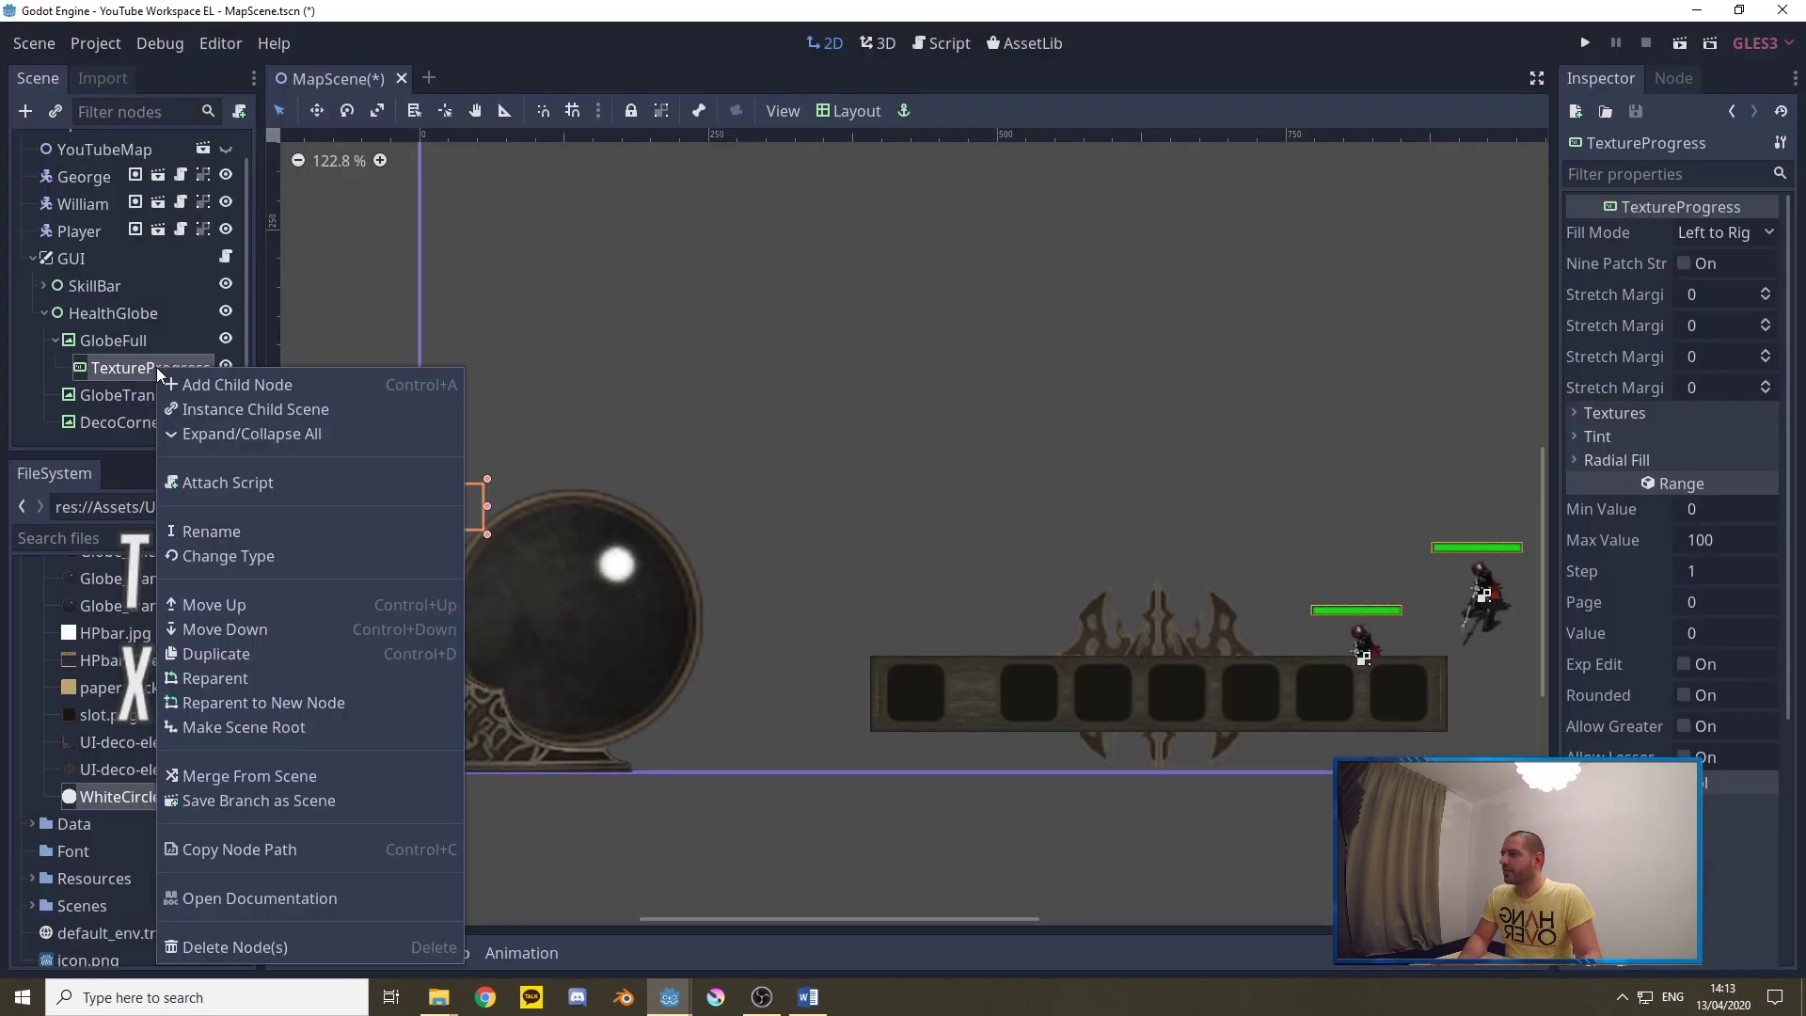
{"action": "left_click", "coordinate": [218, 385]}
{"action": "type", "text": "twee"}
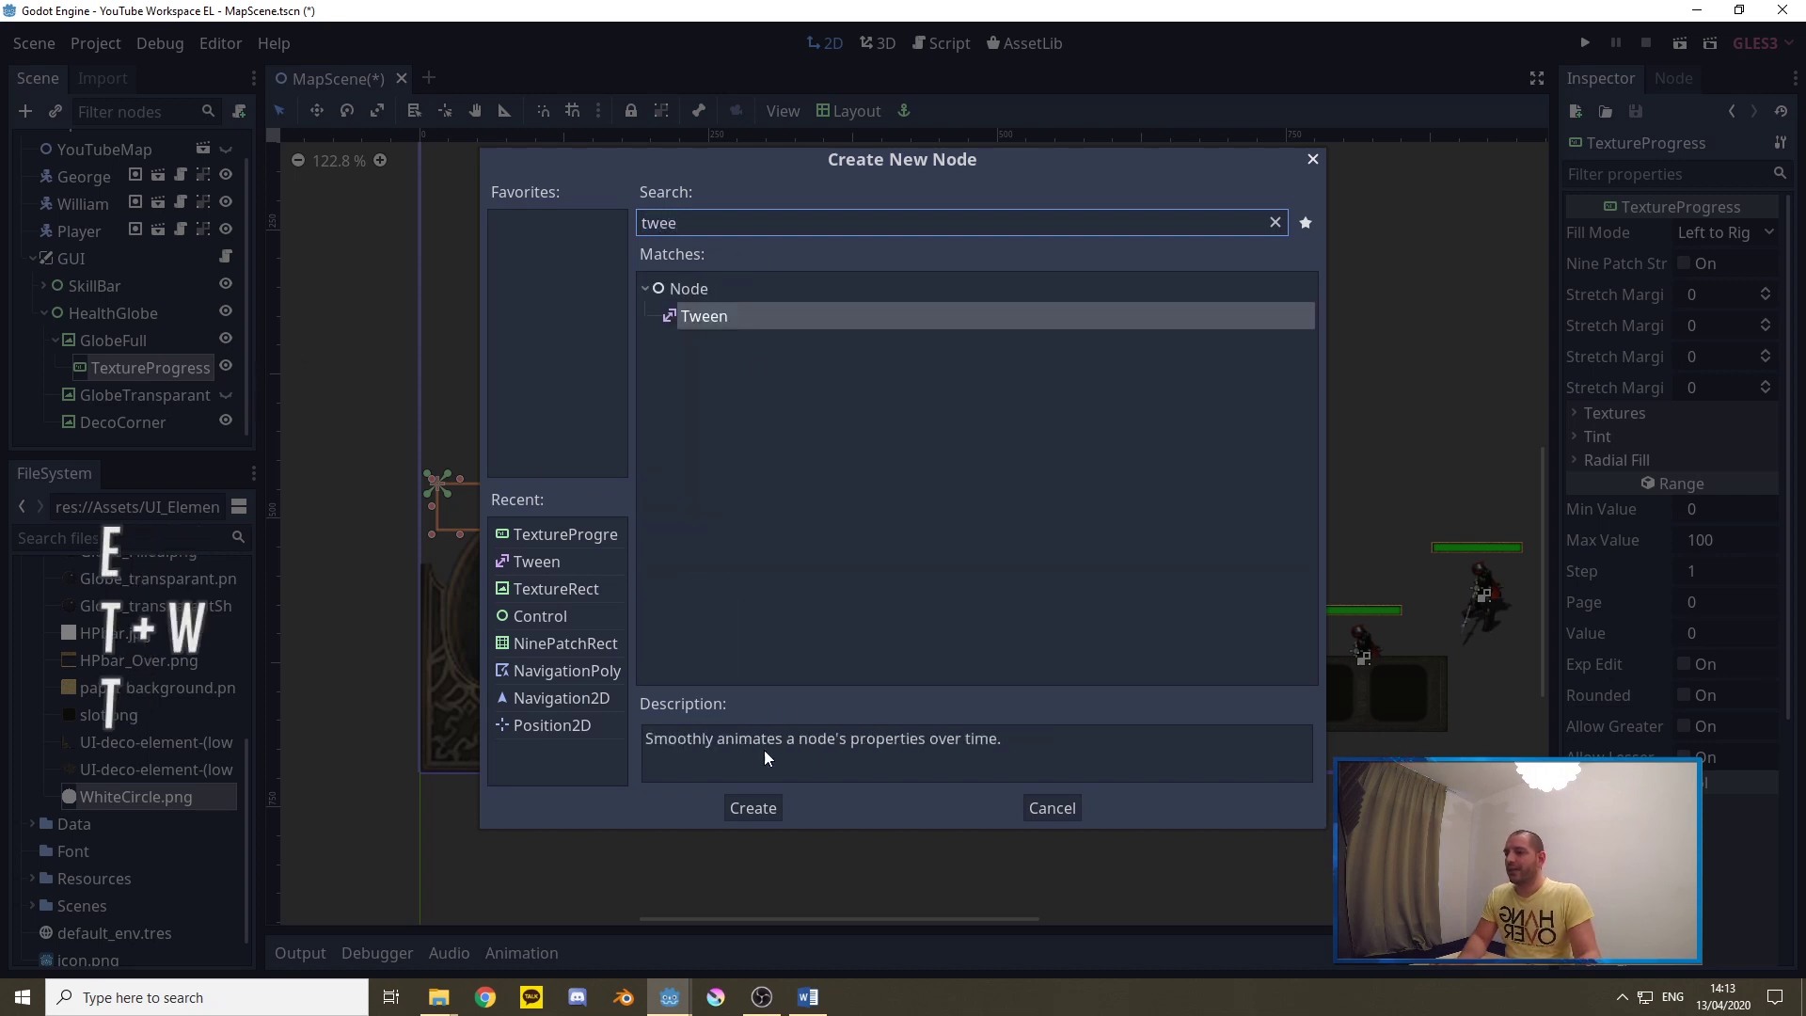
{"action": "left_click", "coordinate": [752, 807]}
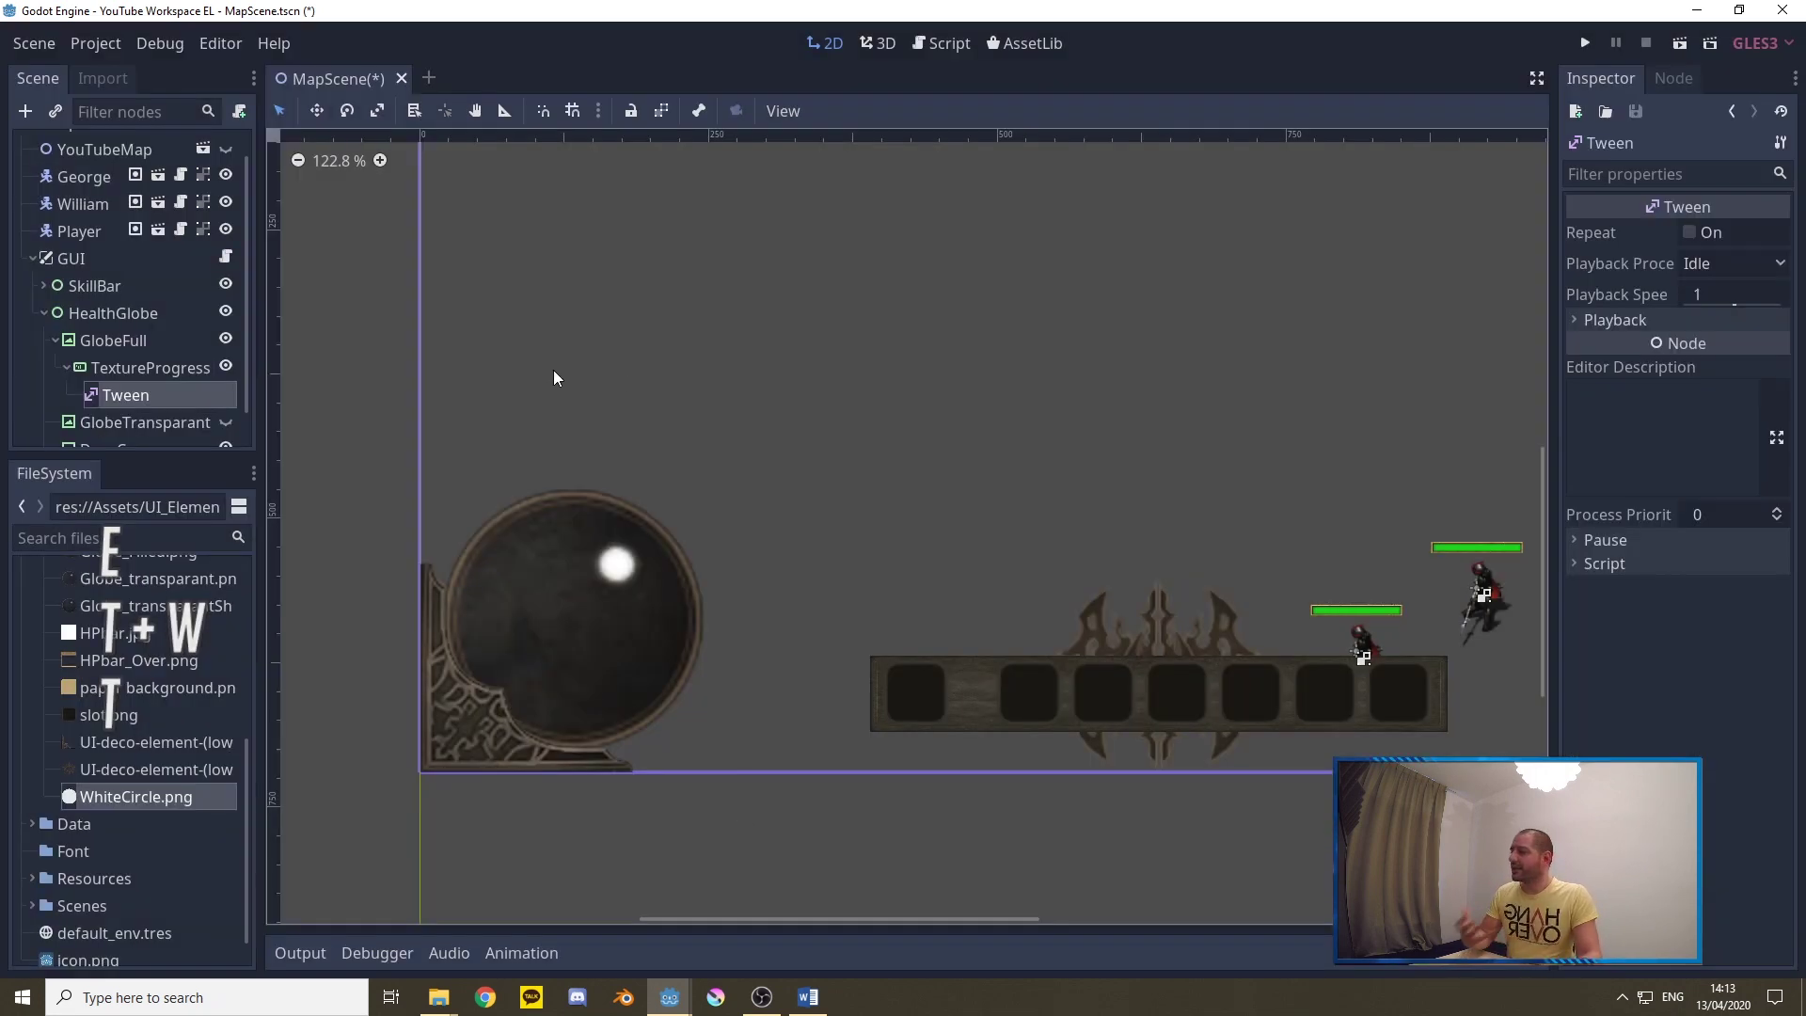
Set the TextureProgress Rect Min Size to 210×210
{"action": "left_click", "coordinate": [147, 370]}
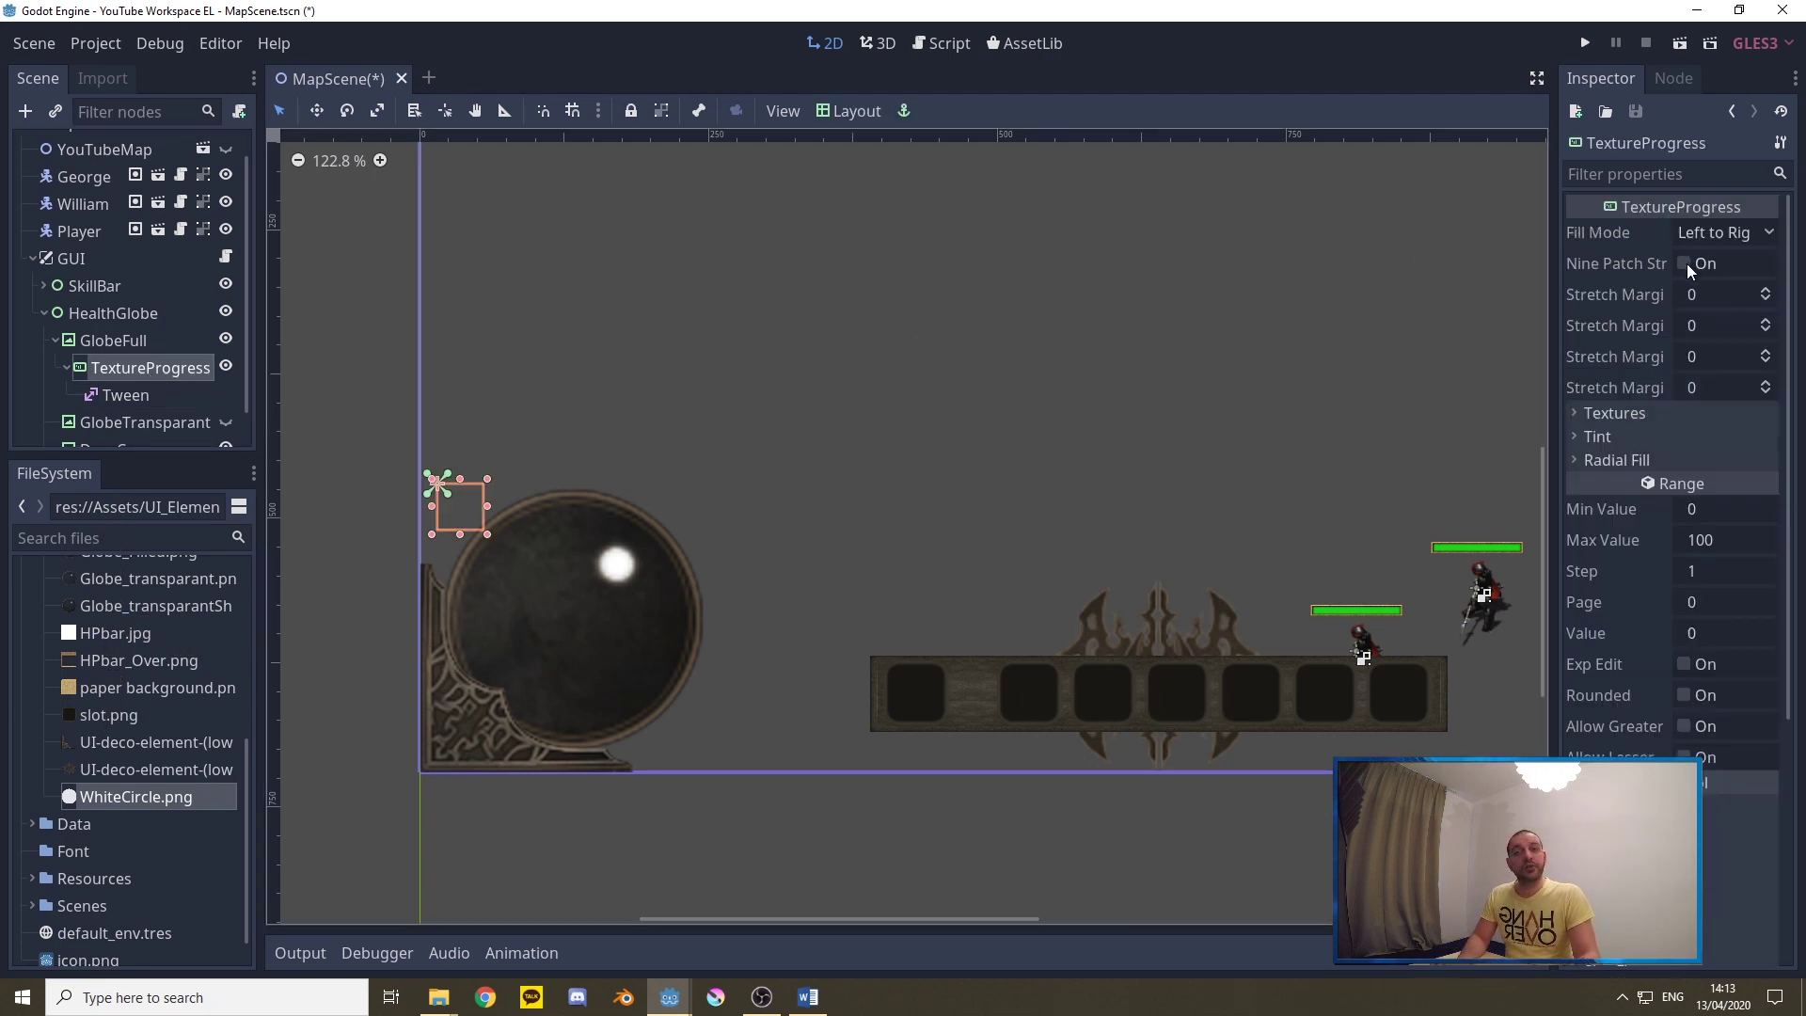
{"action": "scroll", "coordinate": [1646, 516], "scroll_direction": "down", "scroll_amount": 4}
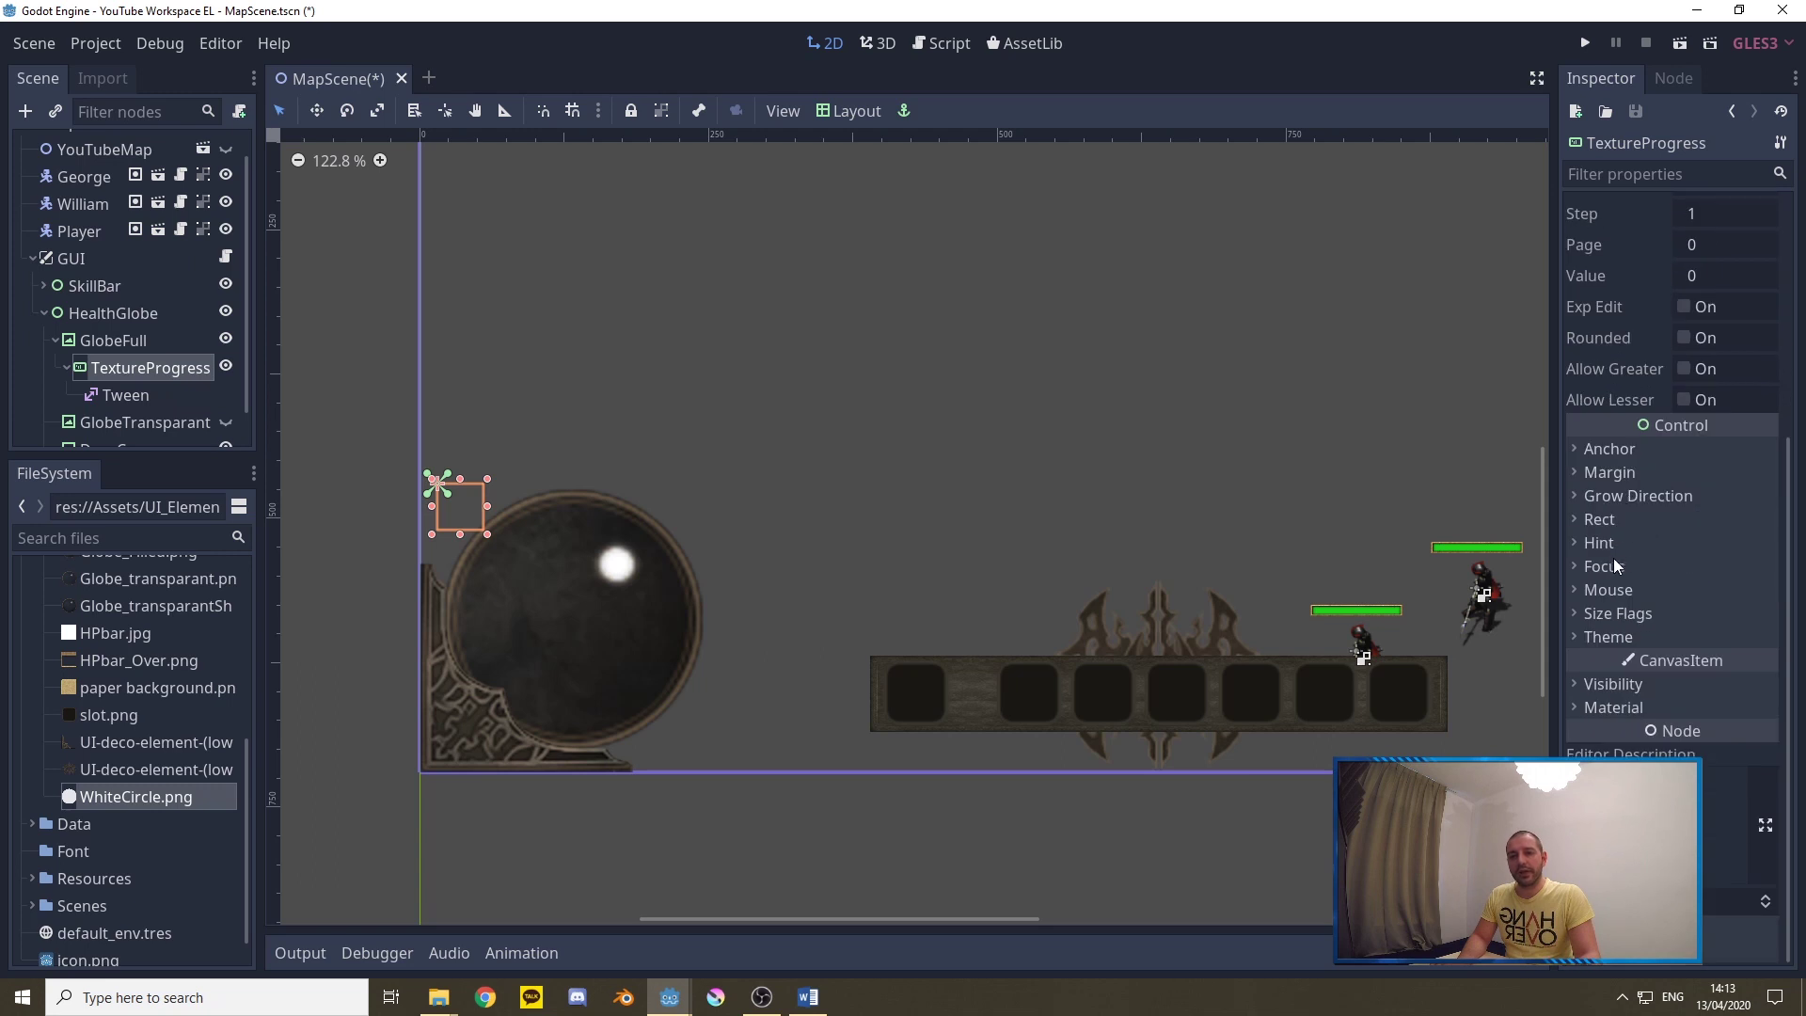
{"action": "left_click", "coordinate": [1611, 519]}
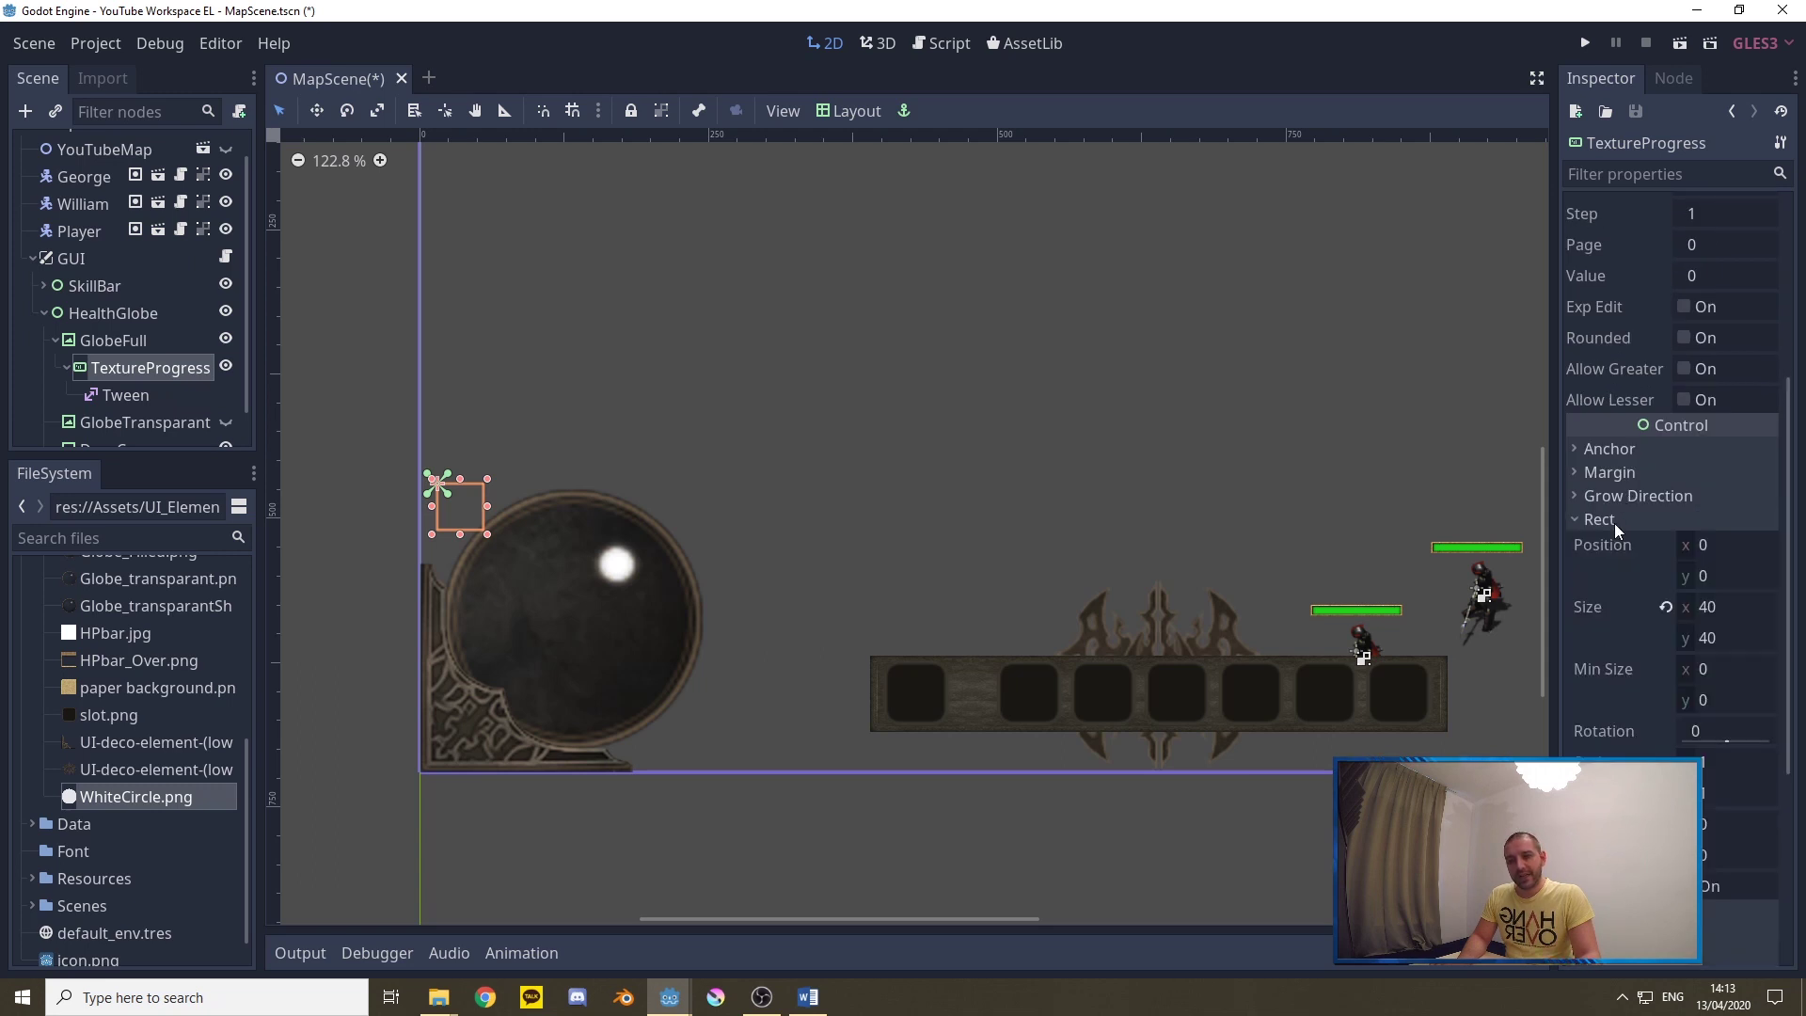
{"action": "left_click", "coordinate": [1691, 674]}
{"action": "type", "text": "210"}
{"action": "key", "text": "Tab"}
{"action": "type", "text": "210"}
{"action": "key", "text": "Tab"}
Use WhiteCircle.png as the progress texture and set the value to 70
{"action": "scroll", "coordinate": [1790, 653], "scroll_direction": "up", "scroll_amount": 1}
{"action": "scroll", "coordinate": [1790, 653], "scroll_direction": "up", "scroll_amount": 3}
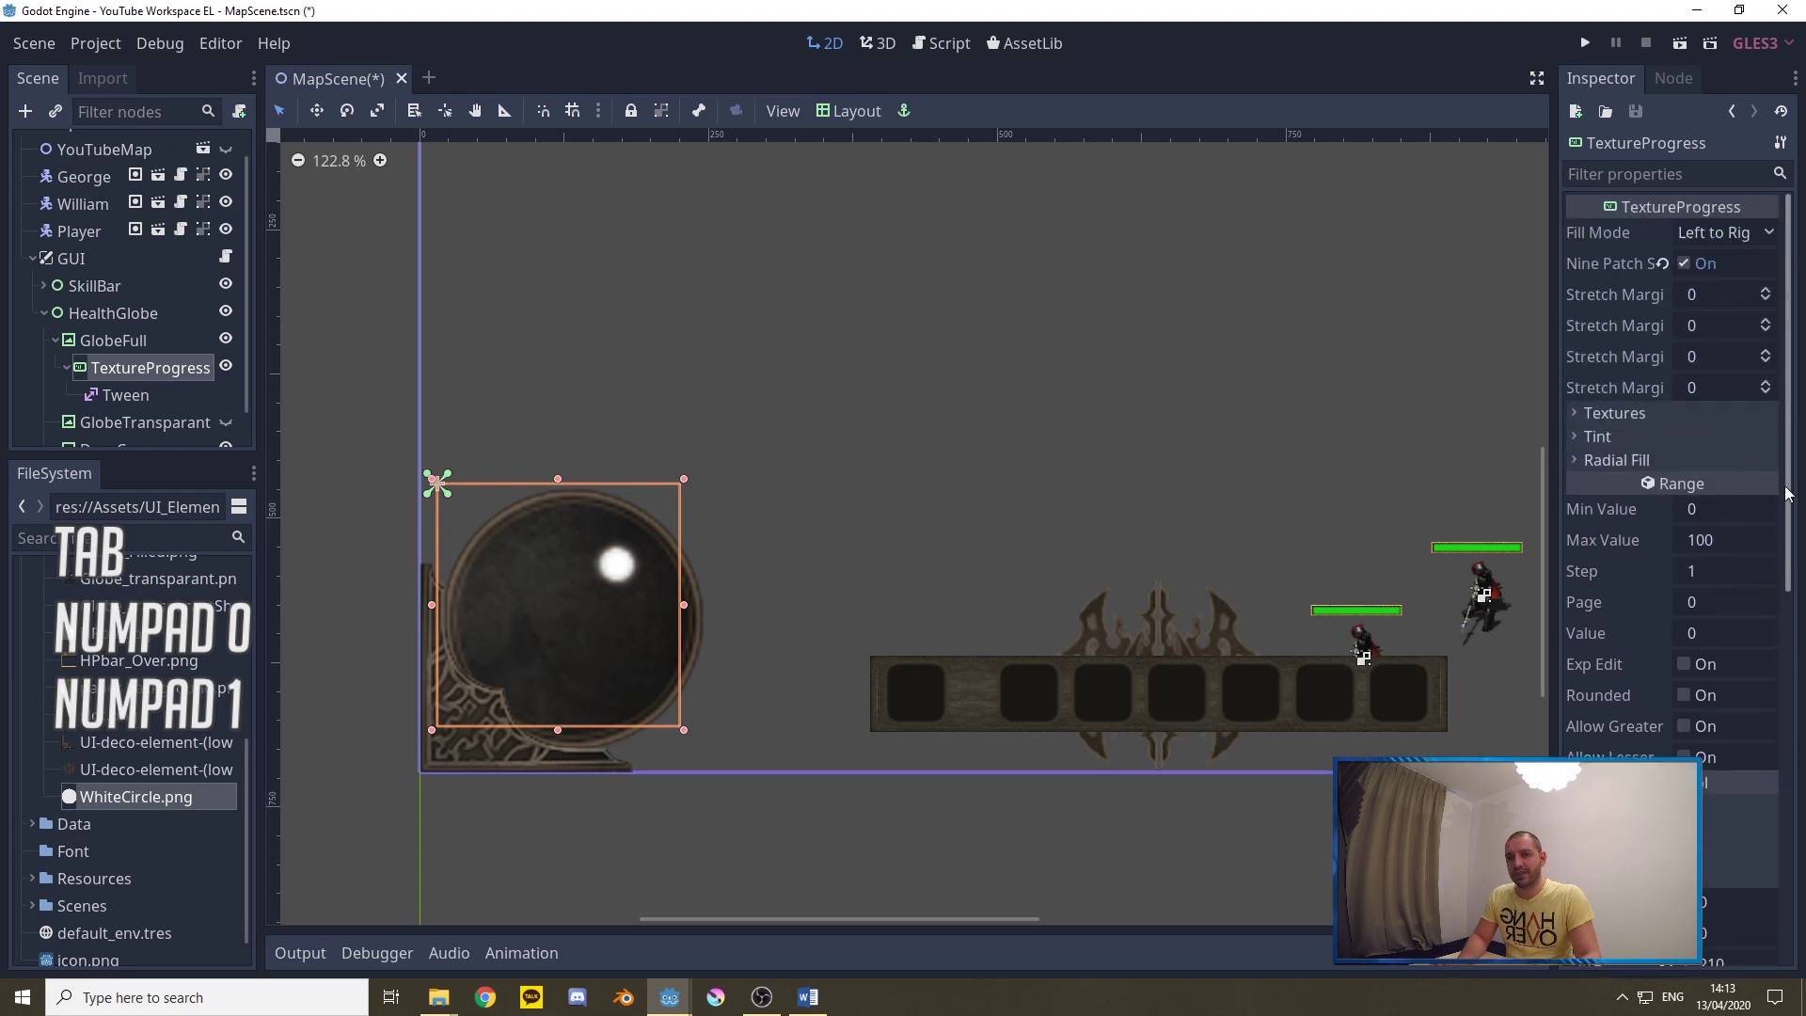
{"action": "left_click", "coordinate": [1638, 420]}
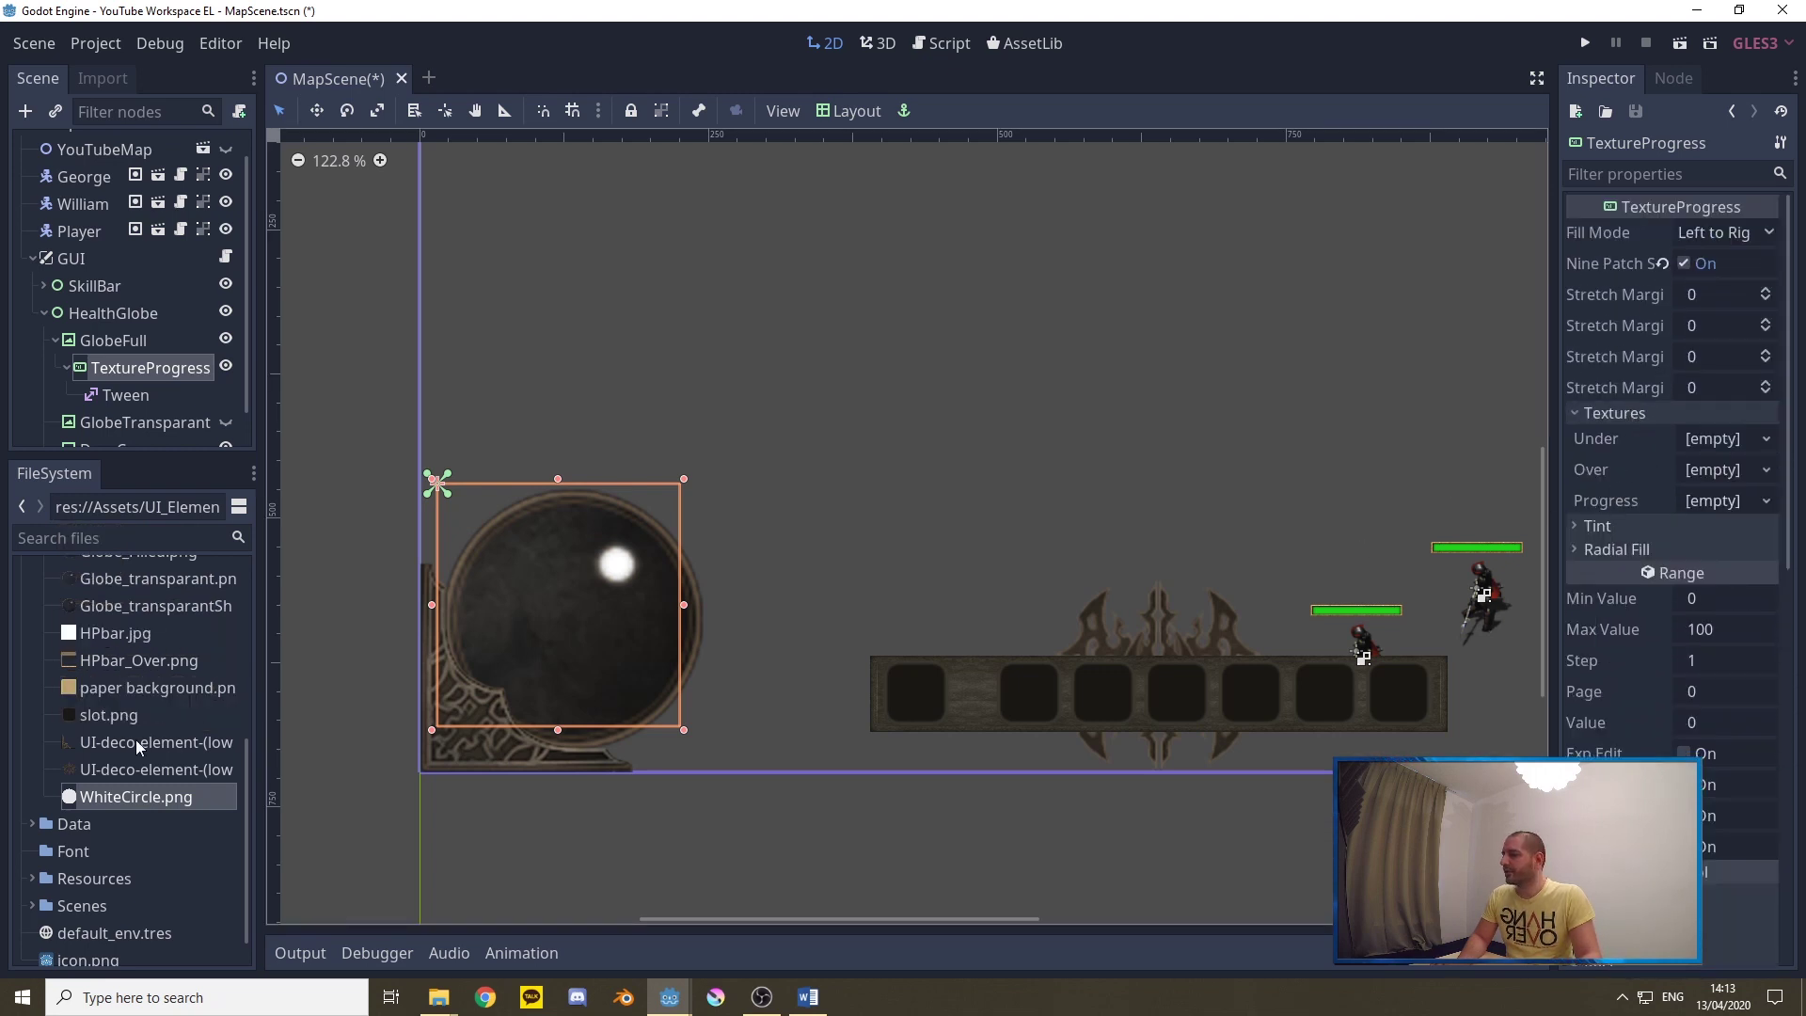
{"action": "left_click_drag", "start_coordinate": [113, 797], "coordinate": [1718, 508]}
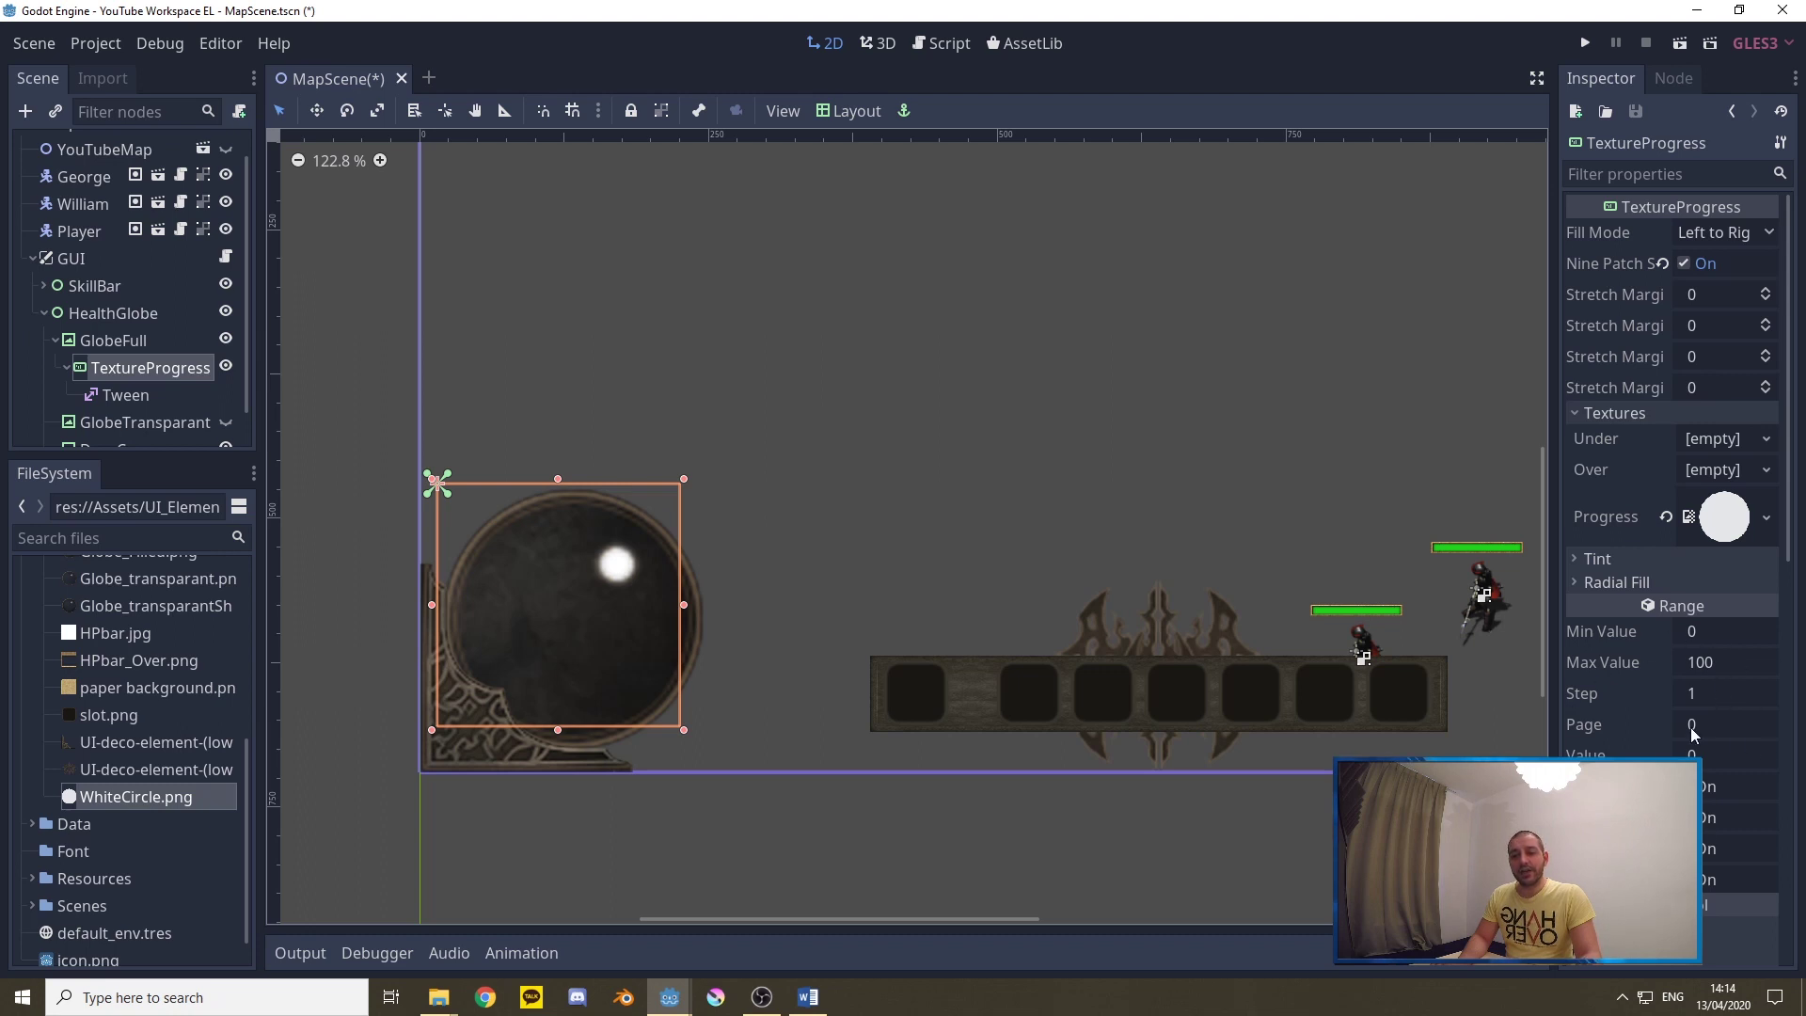
{"action": "left_click", "coordinate": [1709, 753]}
{"action": "type", "text": "70"}
{"action": "key", "text": "Return"}
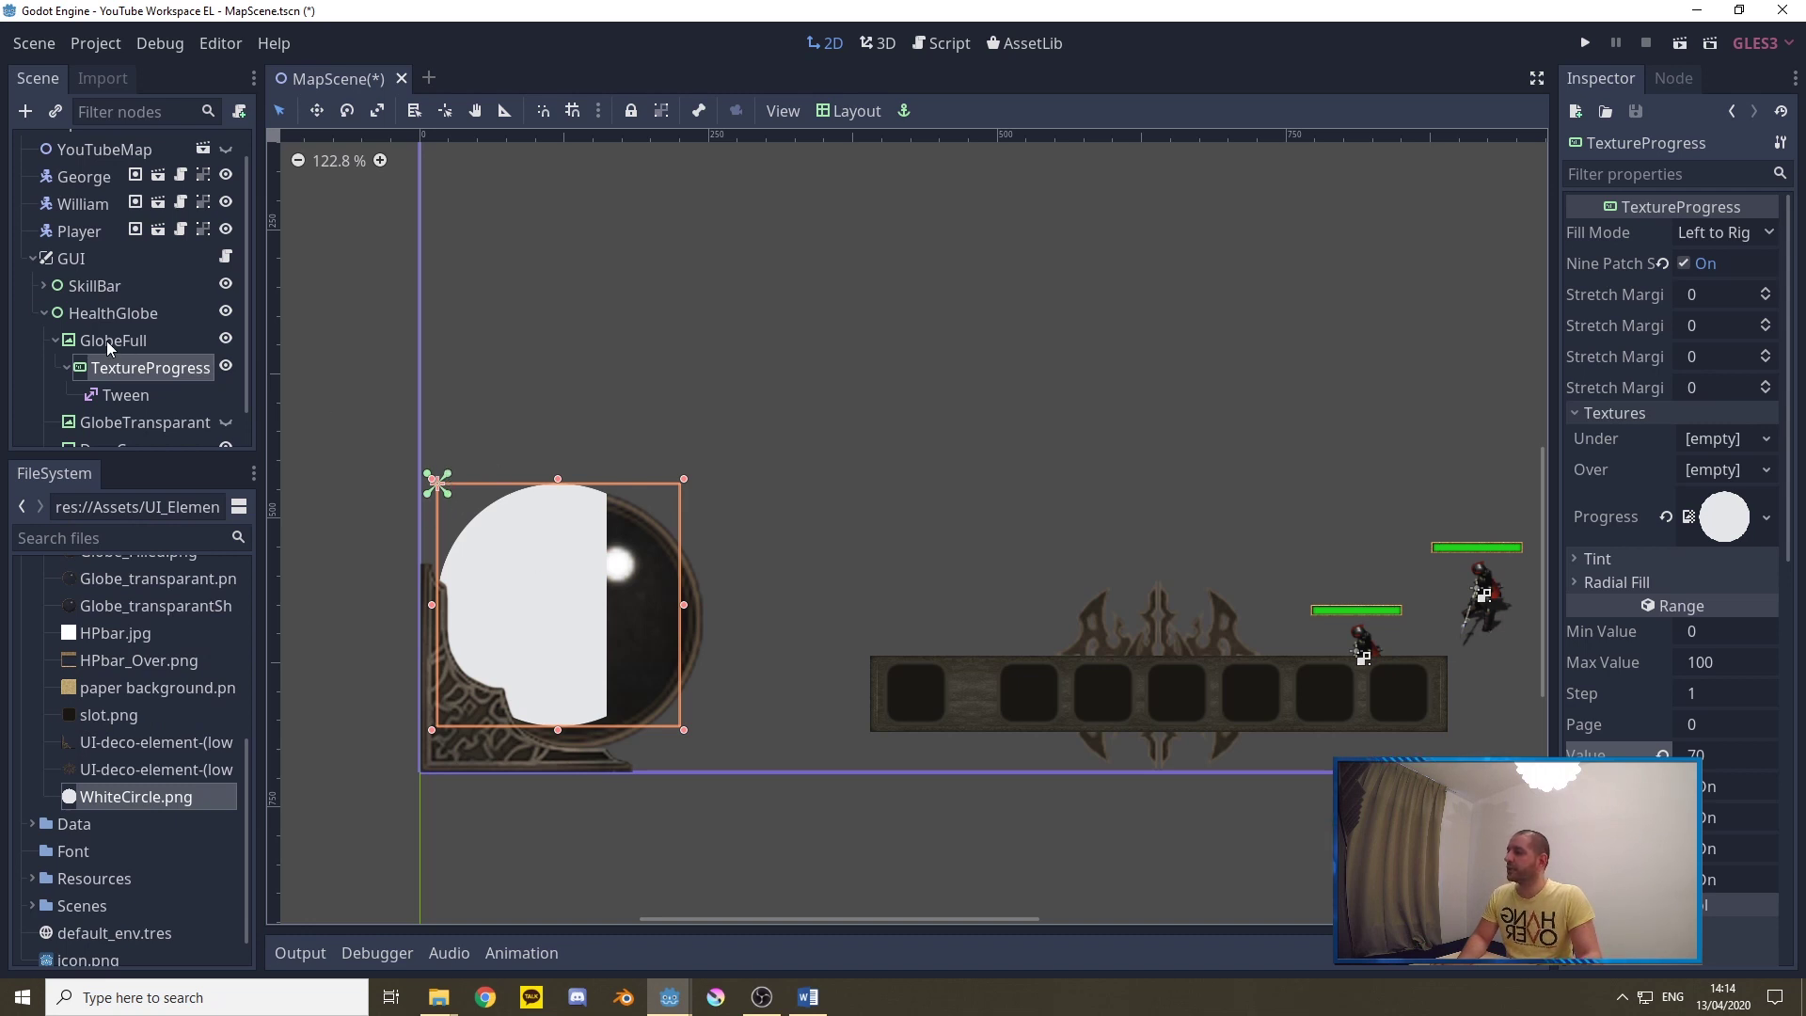
Center the TextureProgress in its parent and set Fill Mode to Bottom to Top
{"action": "left_click", "coordinate": [850, 111]}
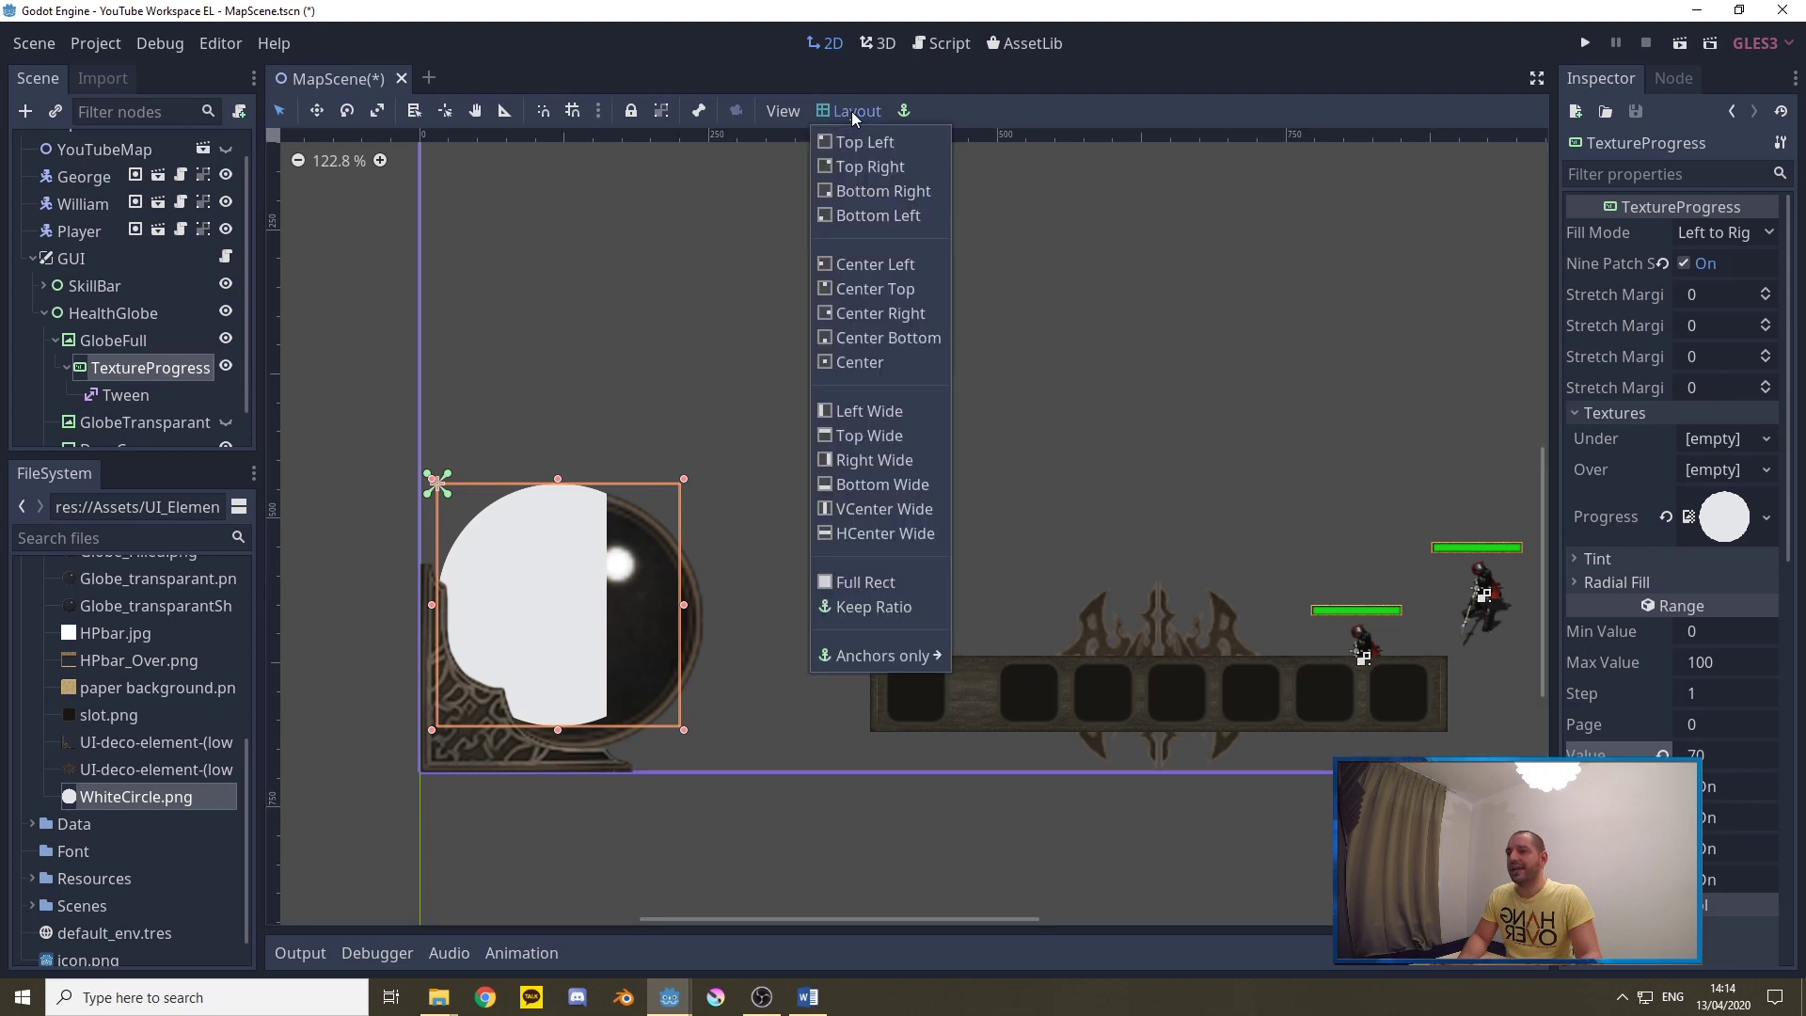
{"action": "left_click", "coordinate": [861, 364]}
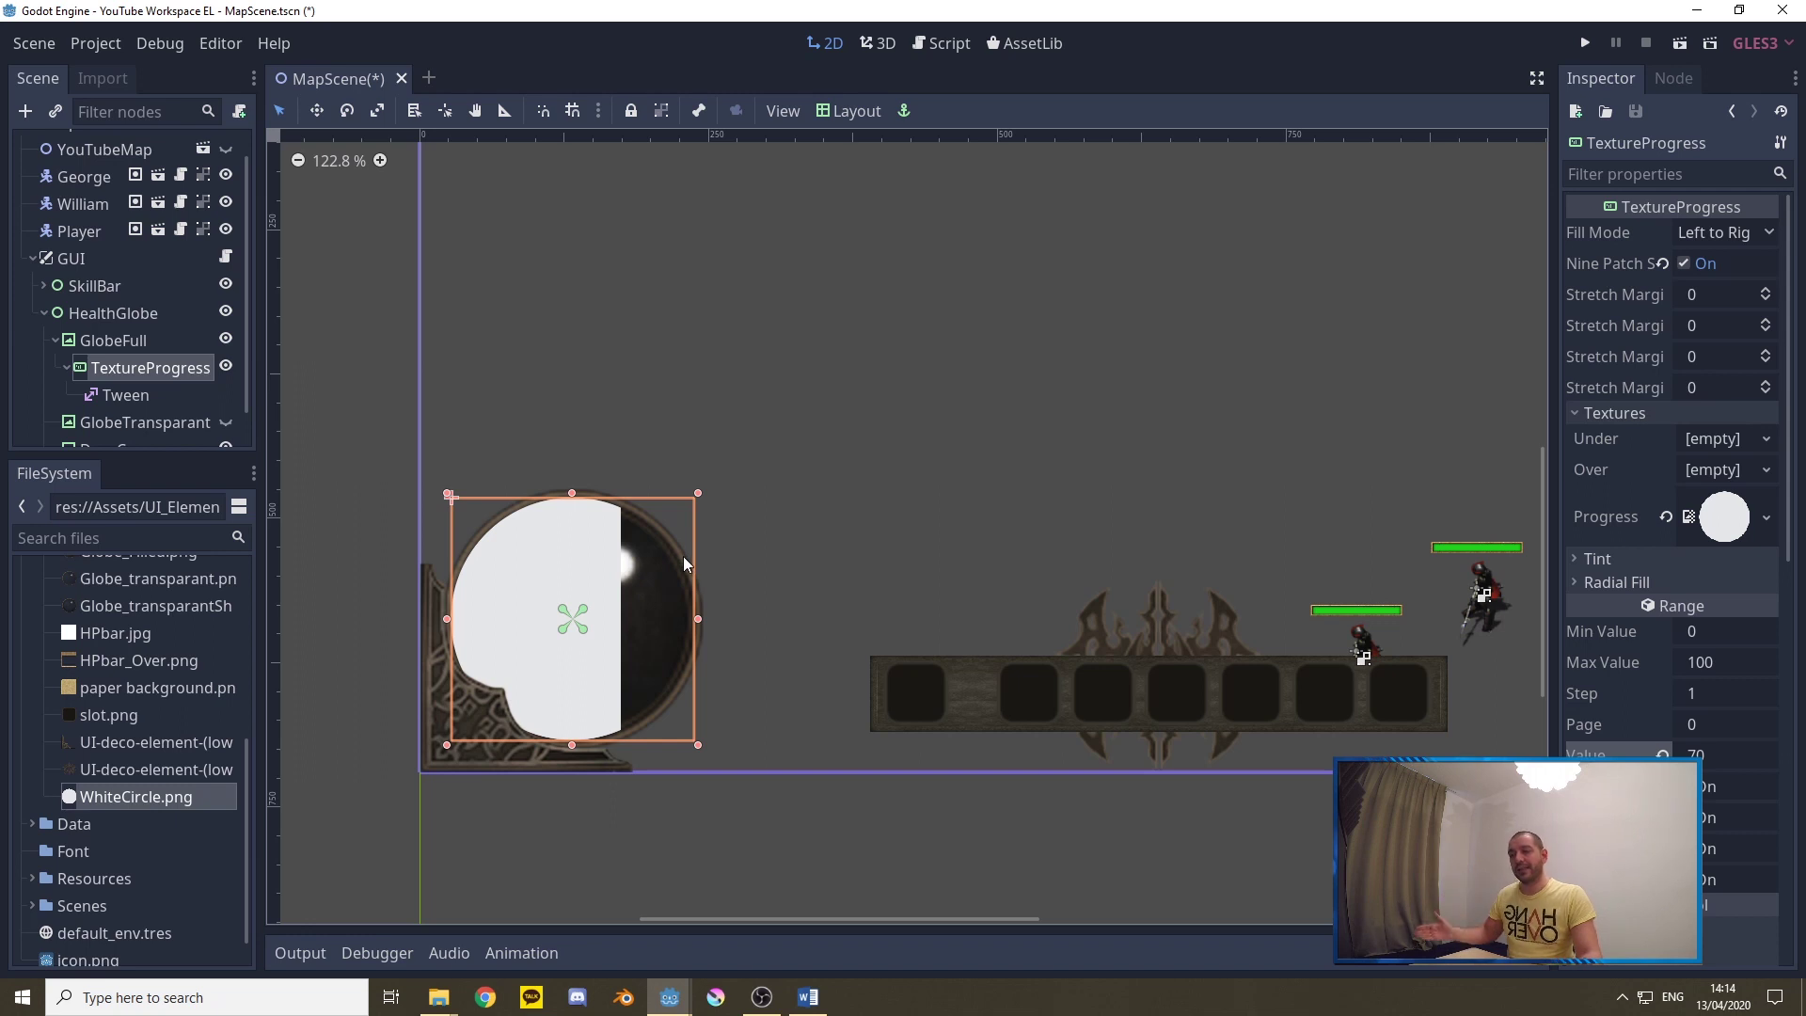
{"action": "left_click", "coordinate": [1739, 231]}
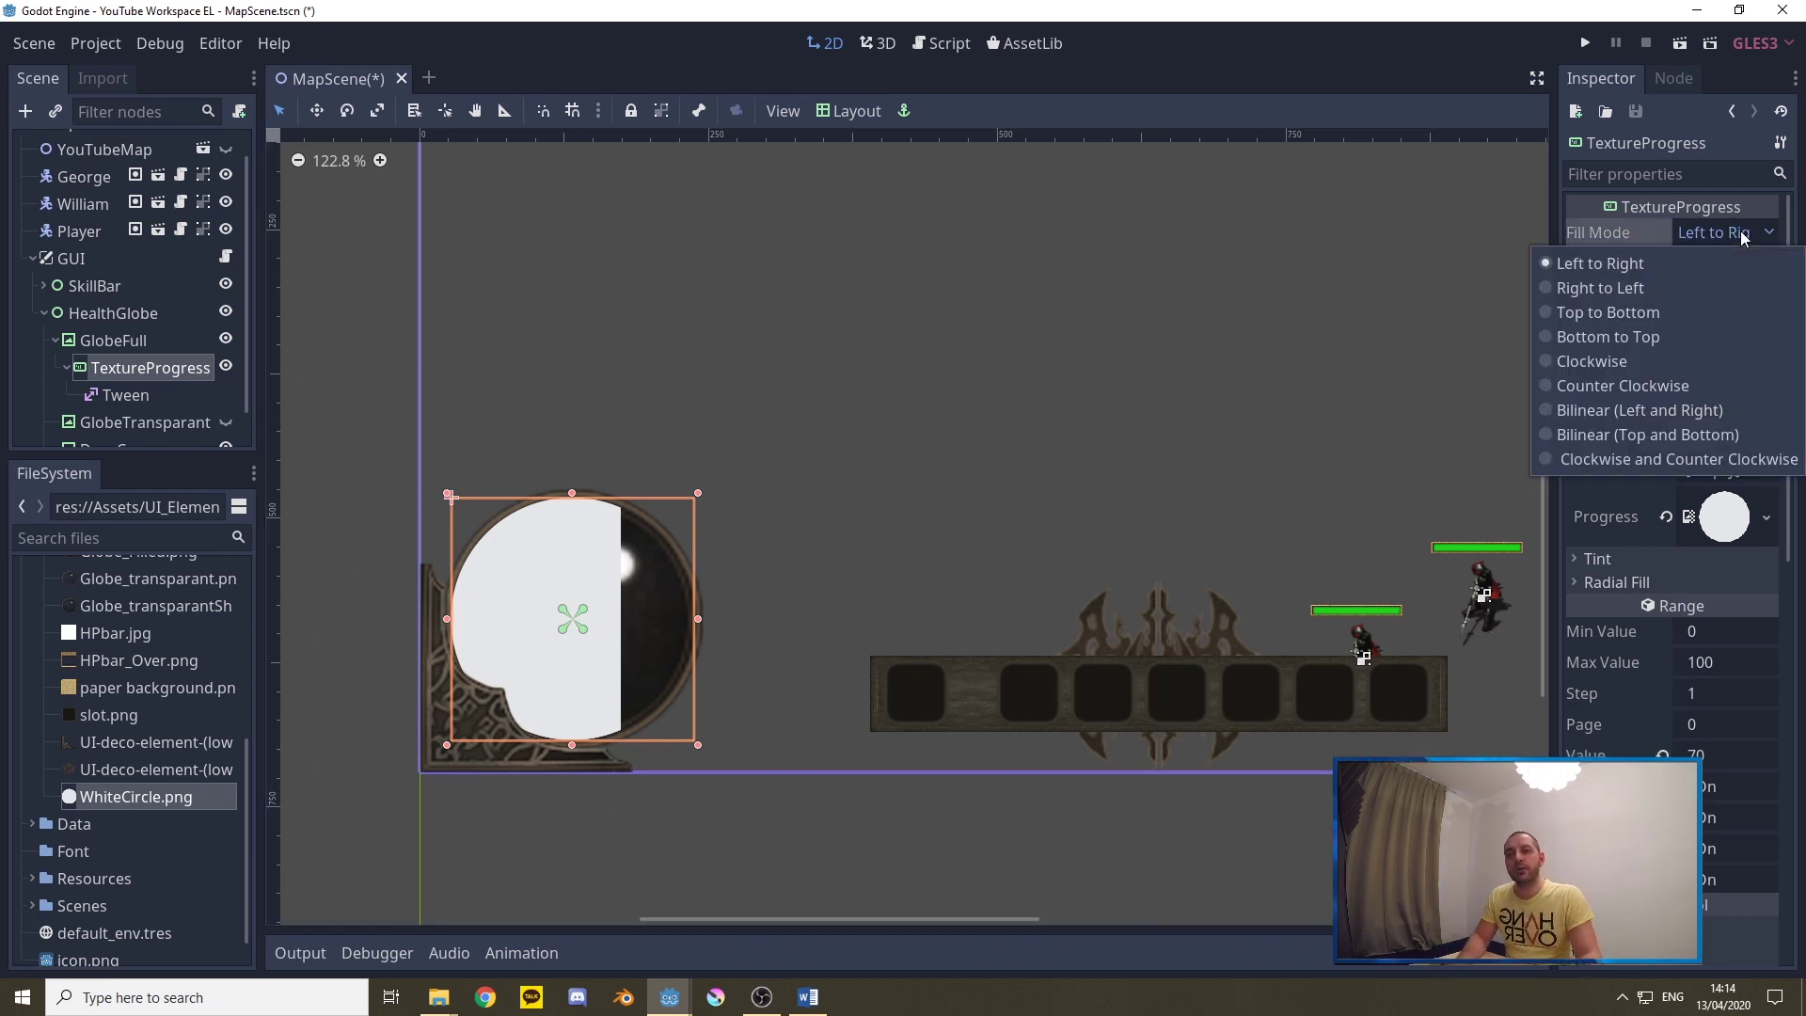
{"action": "left_click", "coordinate": [1693, 337]}
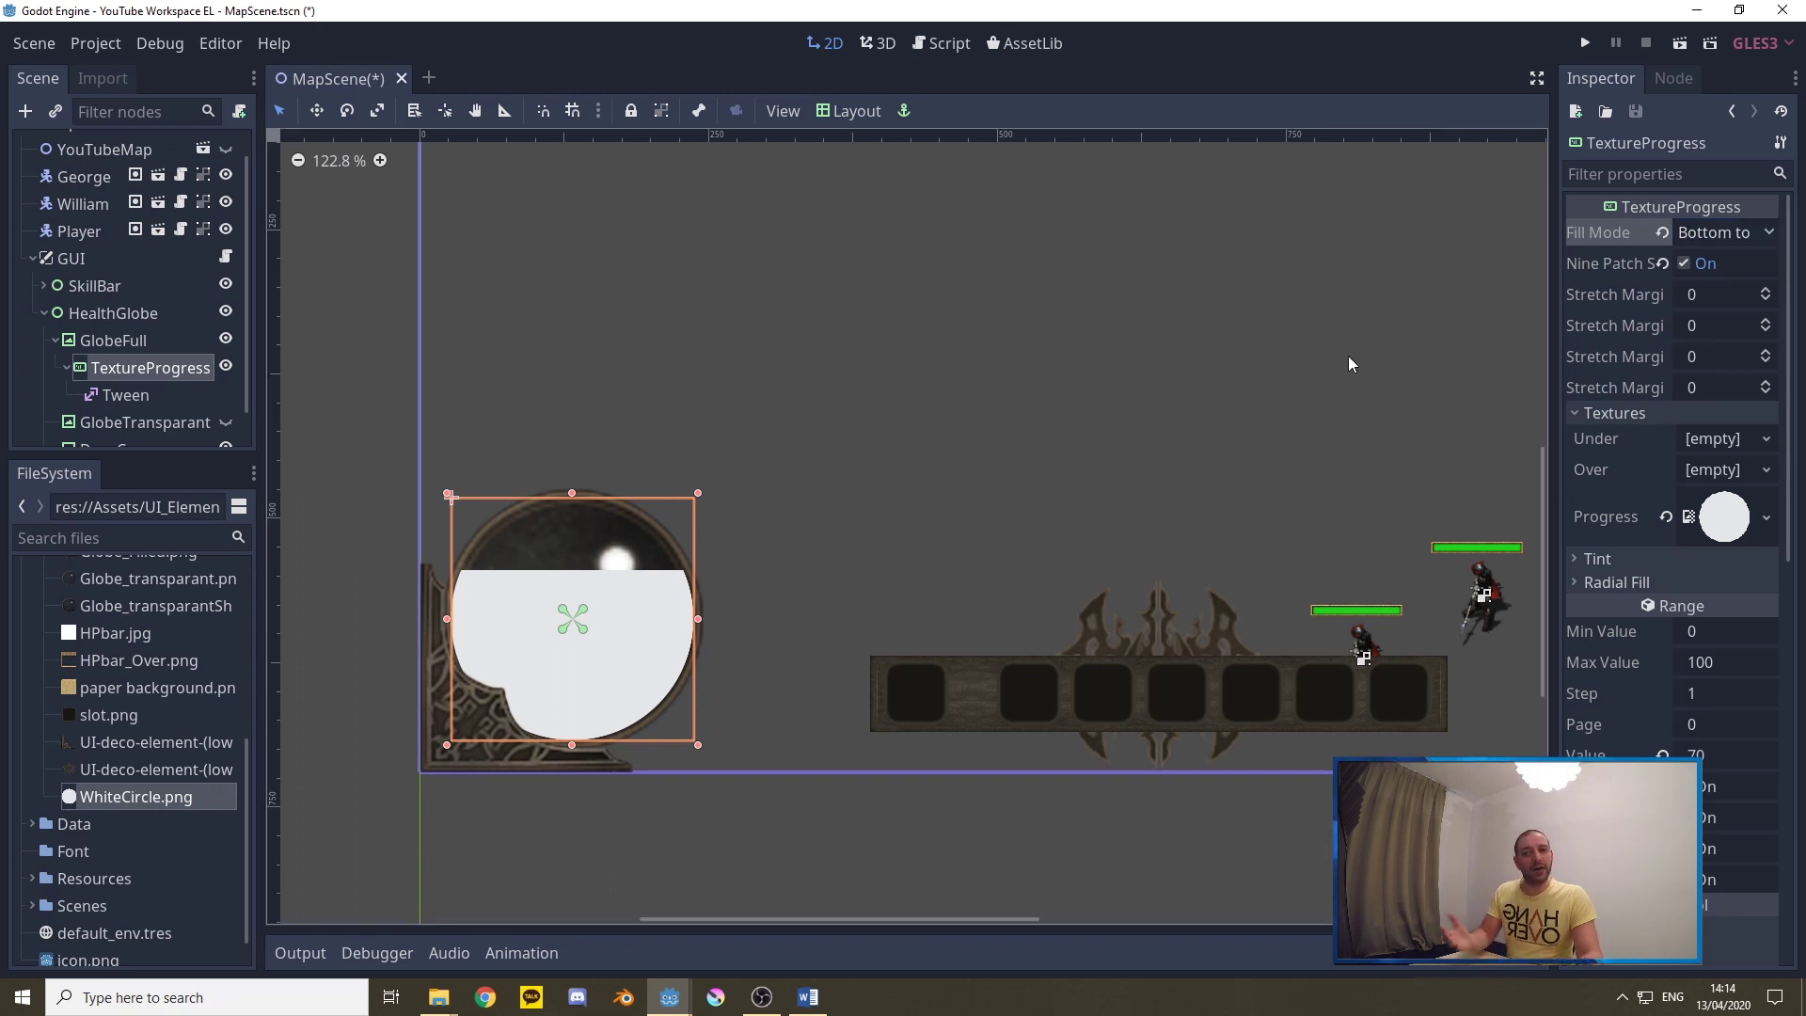
Tint the progress fill pure red (255, 0, 0) with alpha 190
{"action": "left_click", "coordinate": [1642, 561]}
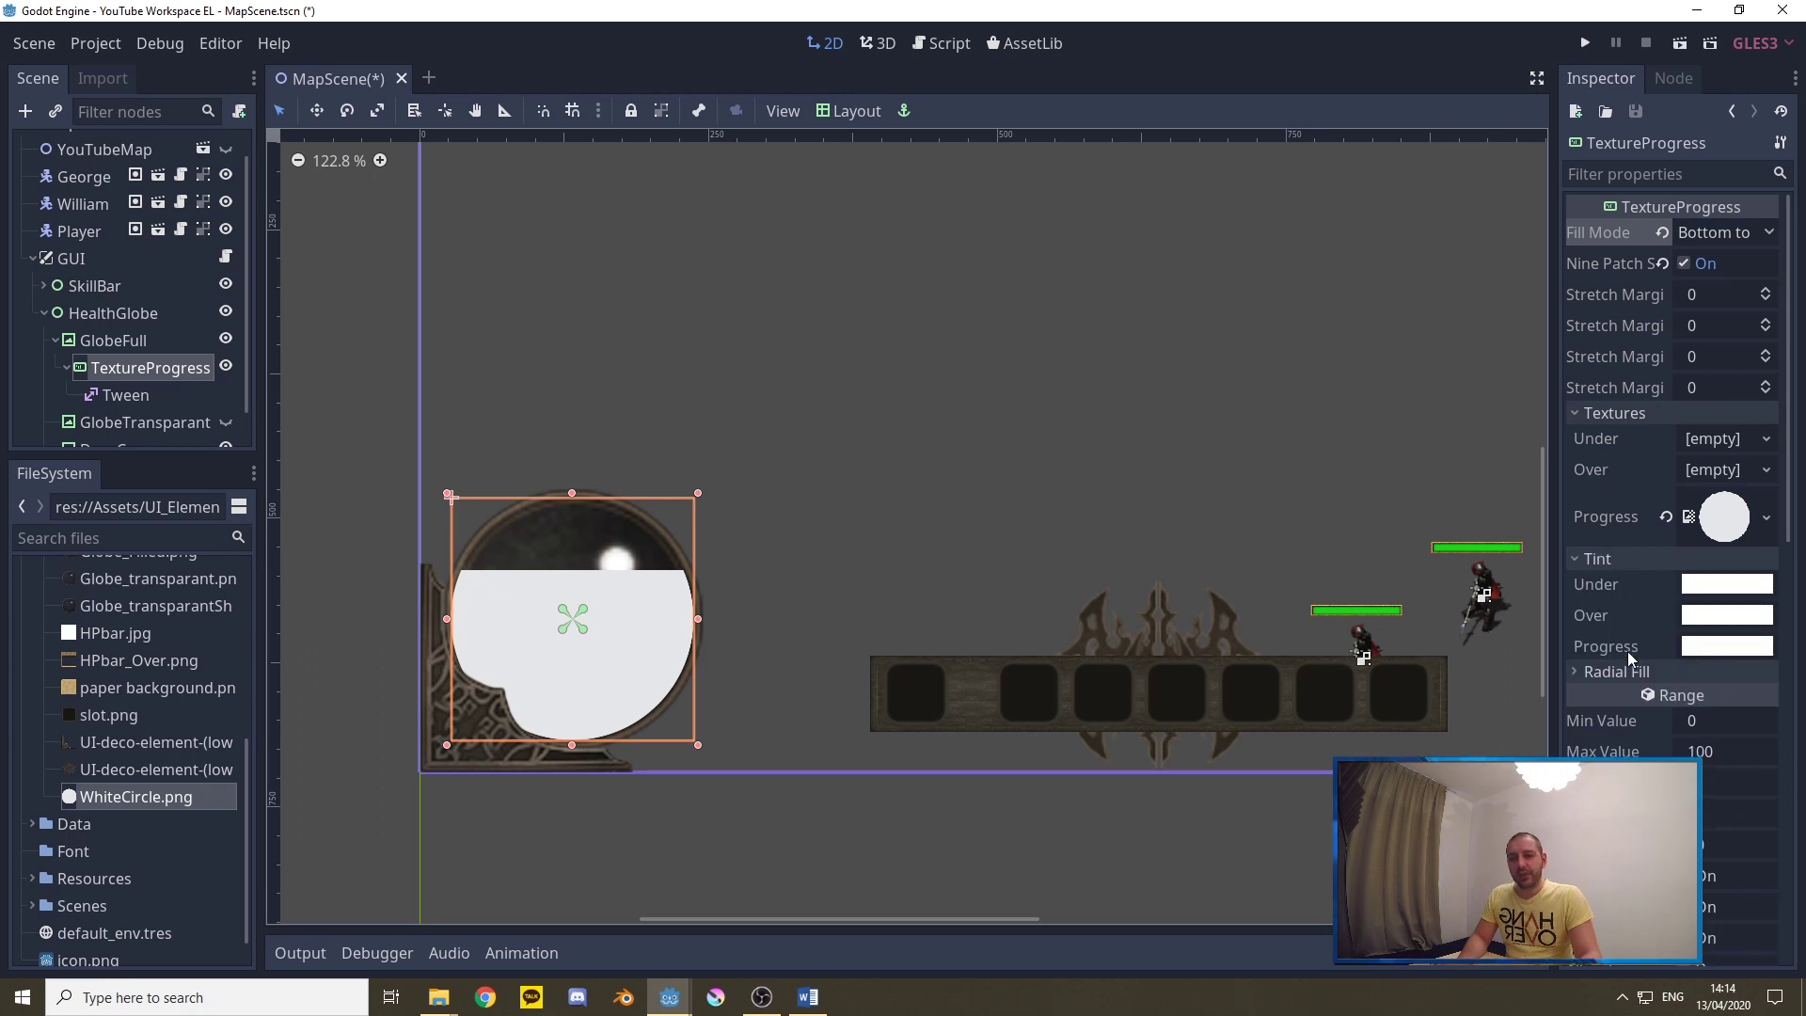
{"action": "left_click", "coordinate": [1727, 646]}
{"action": "left_click_drag", "start_coordinate": [1545, 287], "coordinate": [1703, 103]}
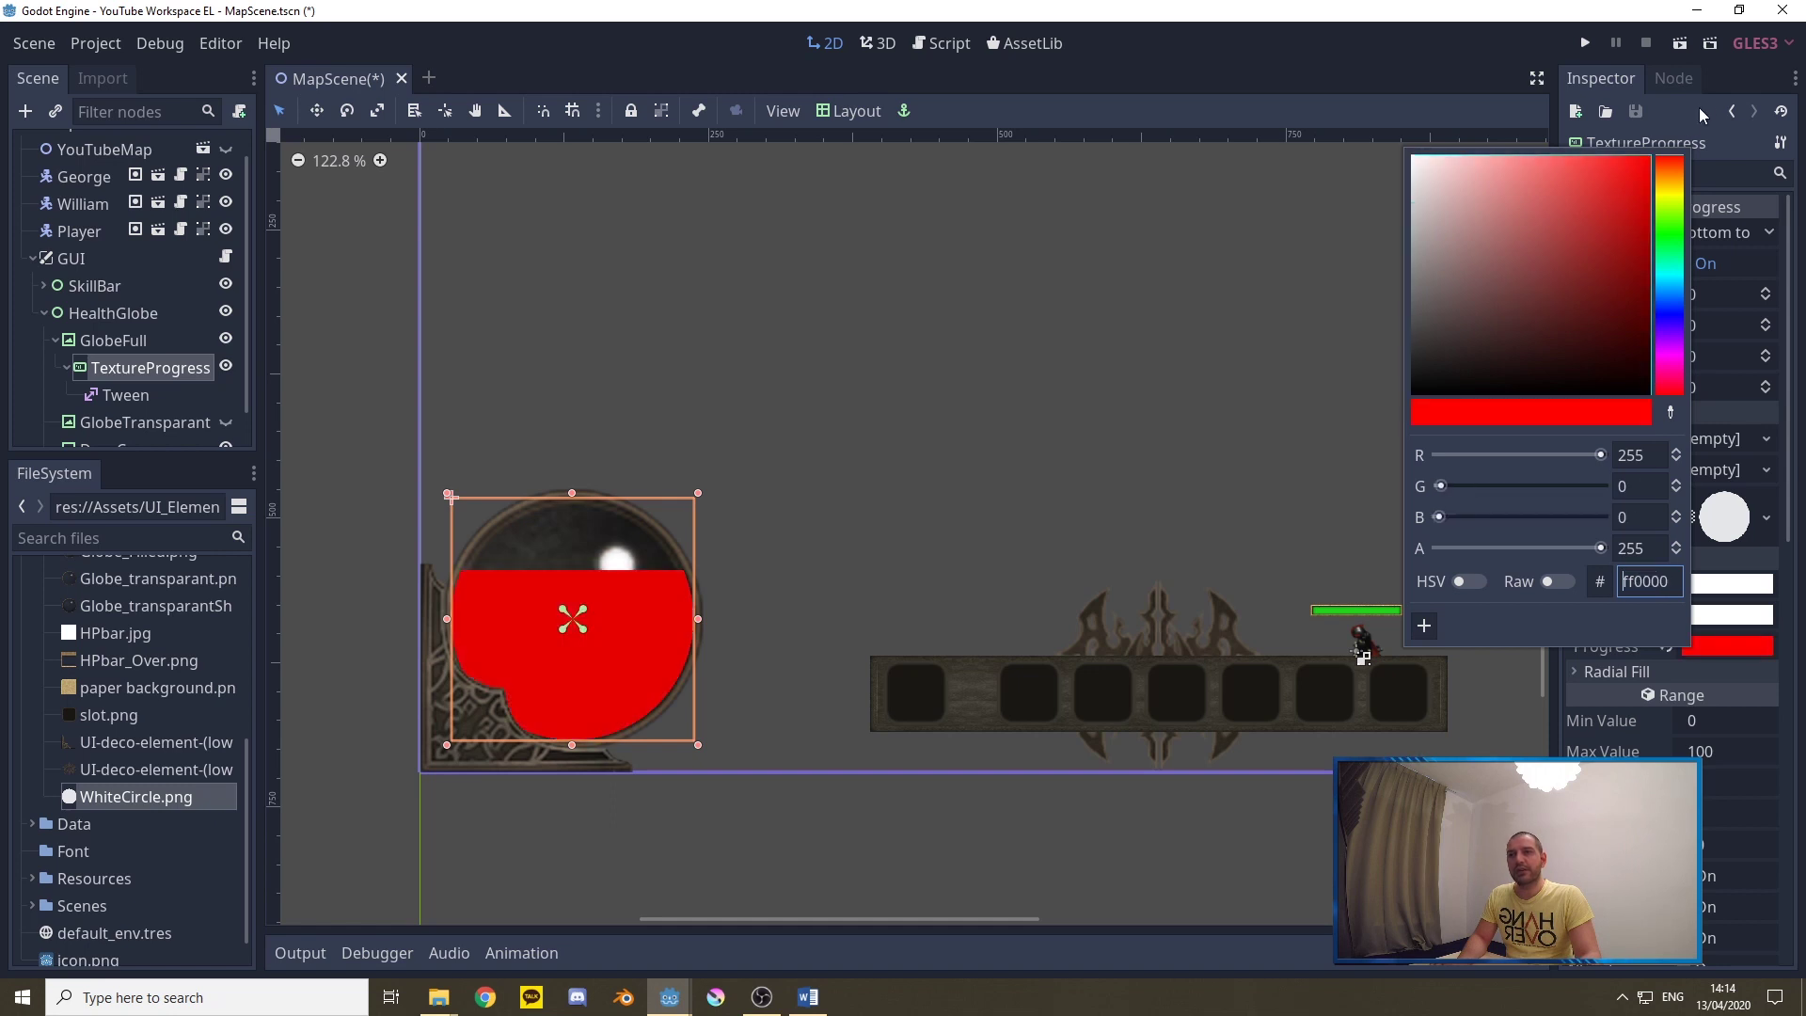
{"action": "left_click", "coordinate": [1623, 544]}
{"action": "type", "text": "190"}
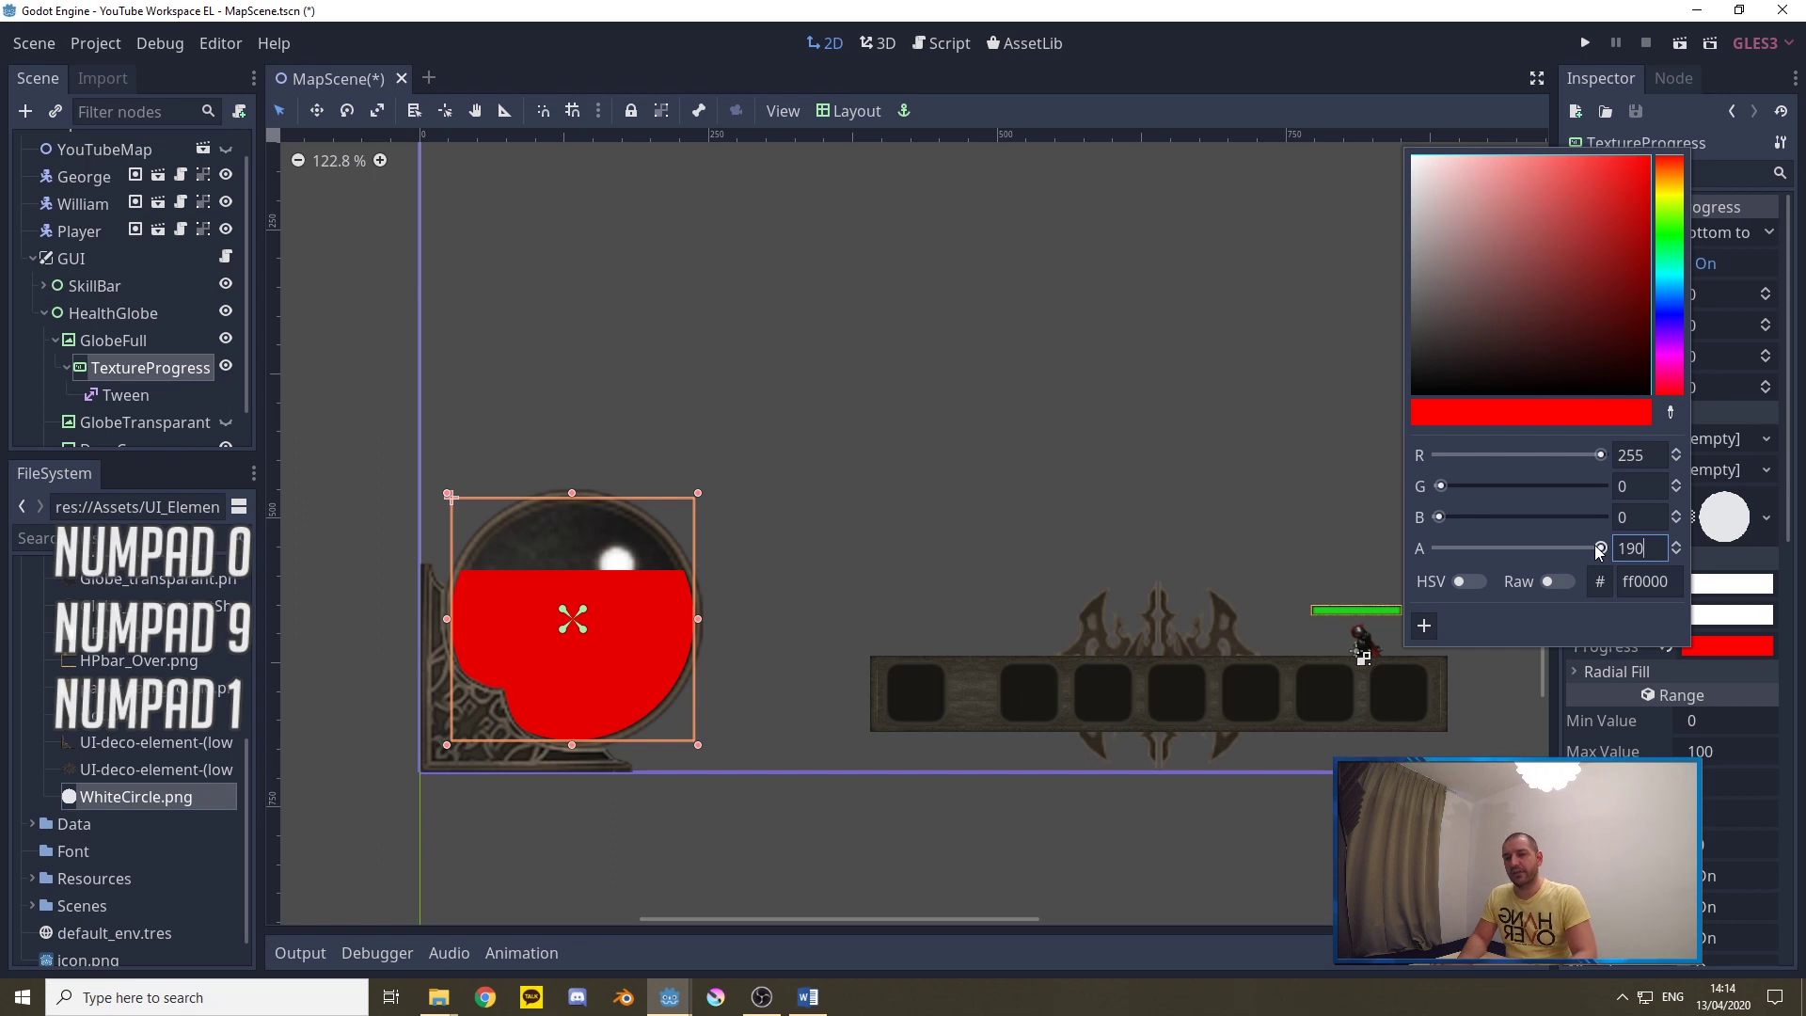
{"action": "key", "text": "Return"}
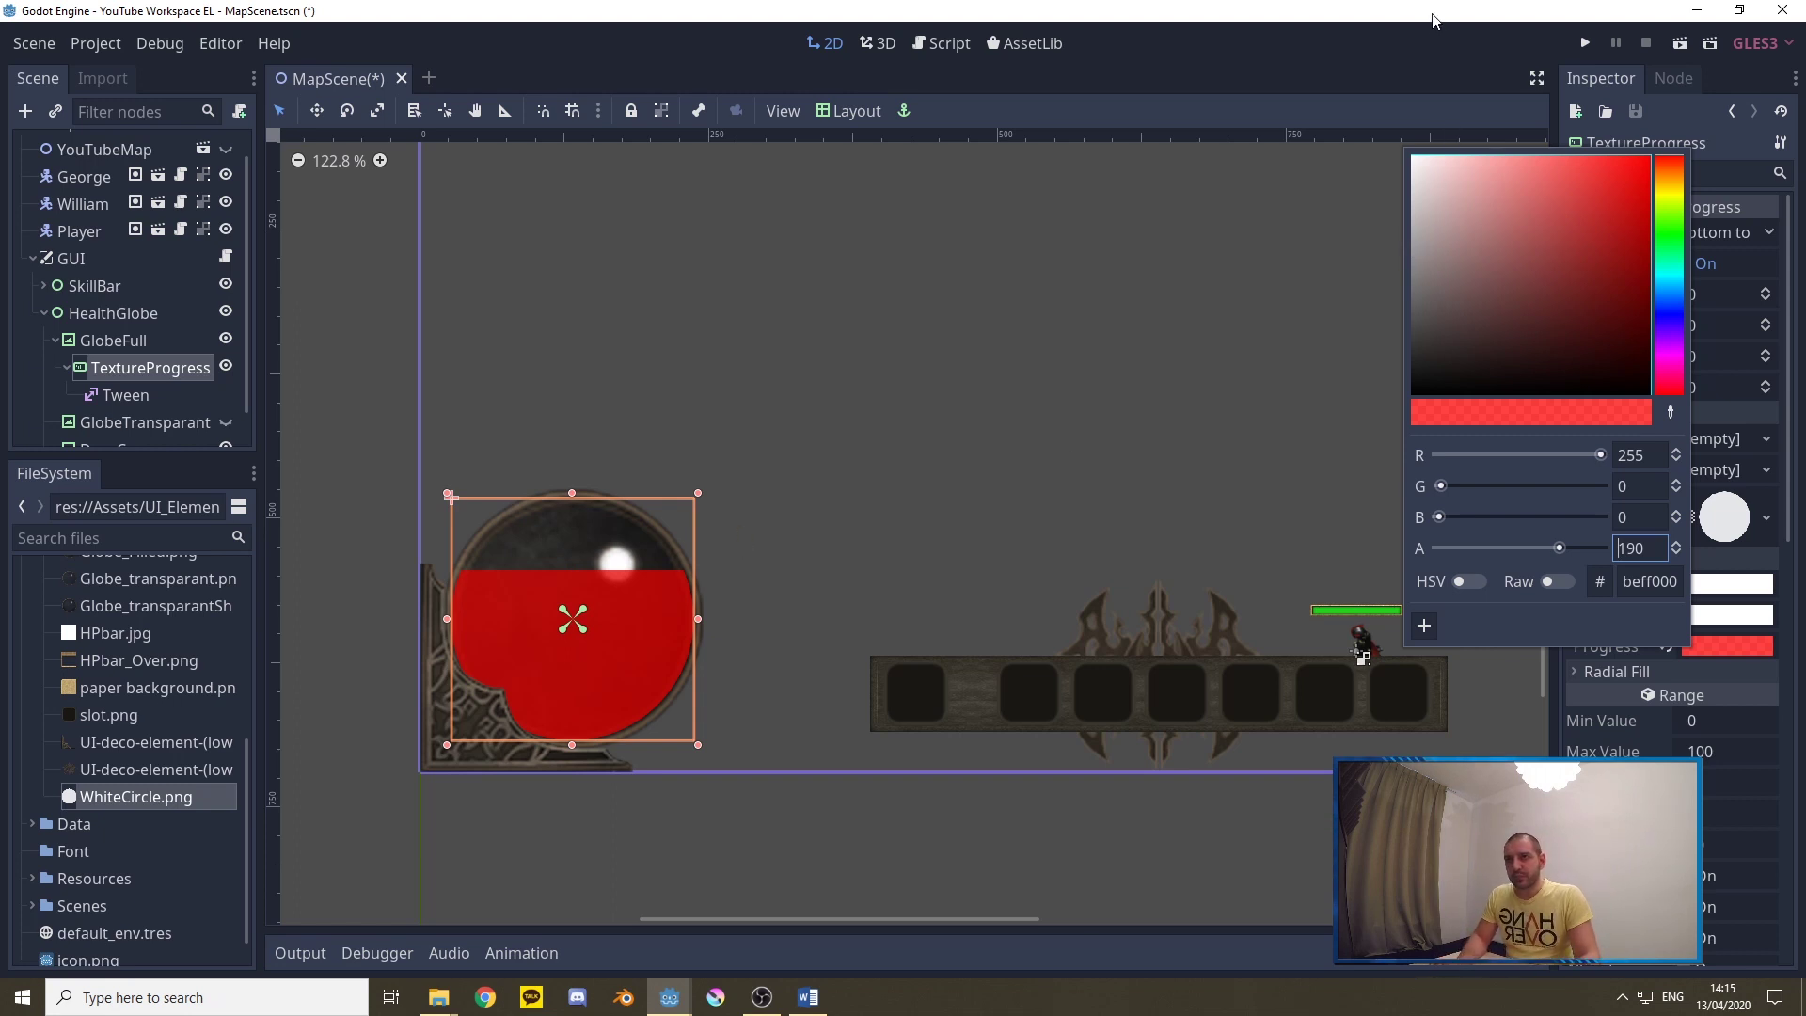
Close the colour picker and re-show the GlobeTransparant overlay, toggling it off and on to compare
{"action": "left_click", "coordinate": [1563, 691]}
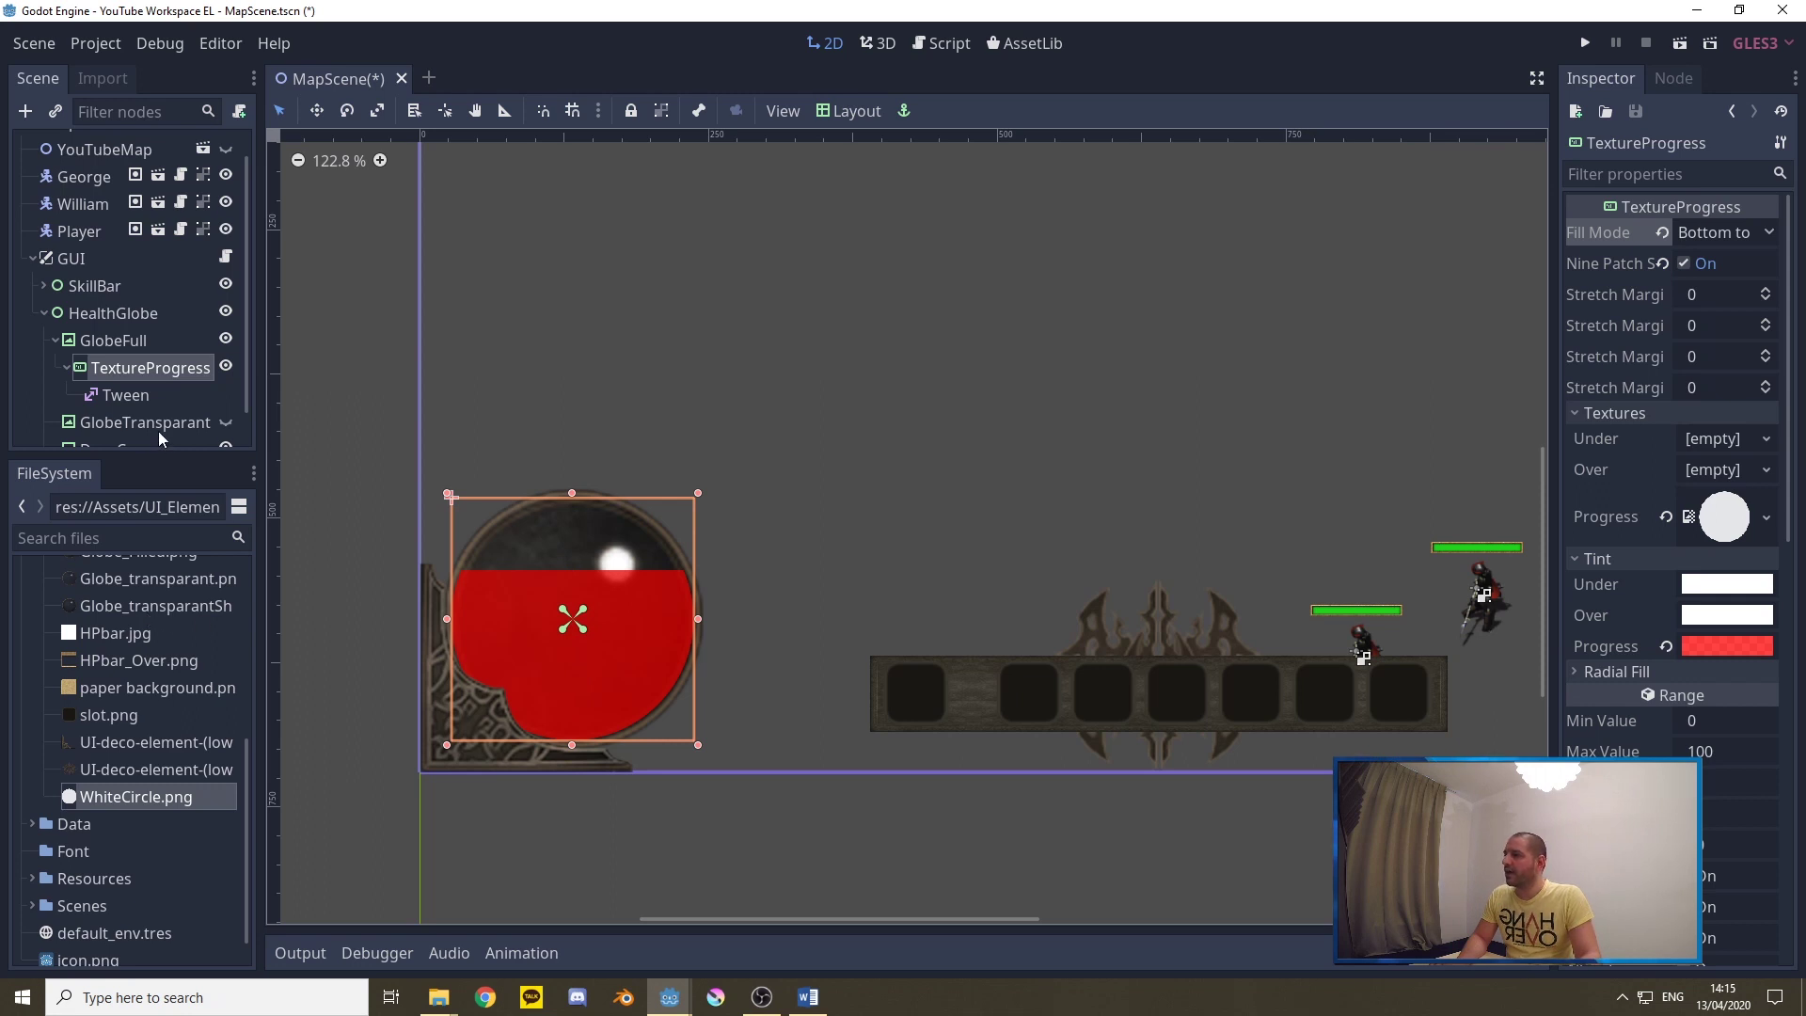
{"action": "left_click", "coordinate": [228, 425]}
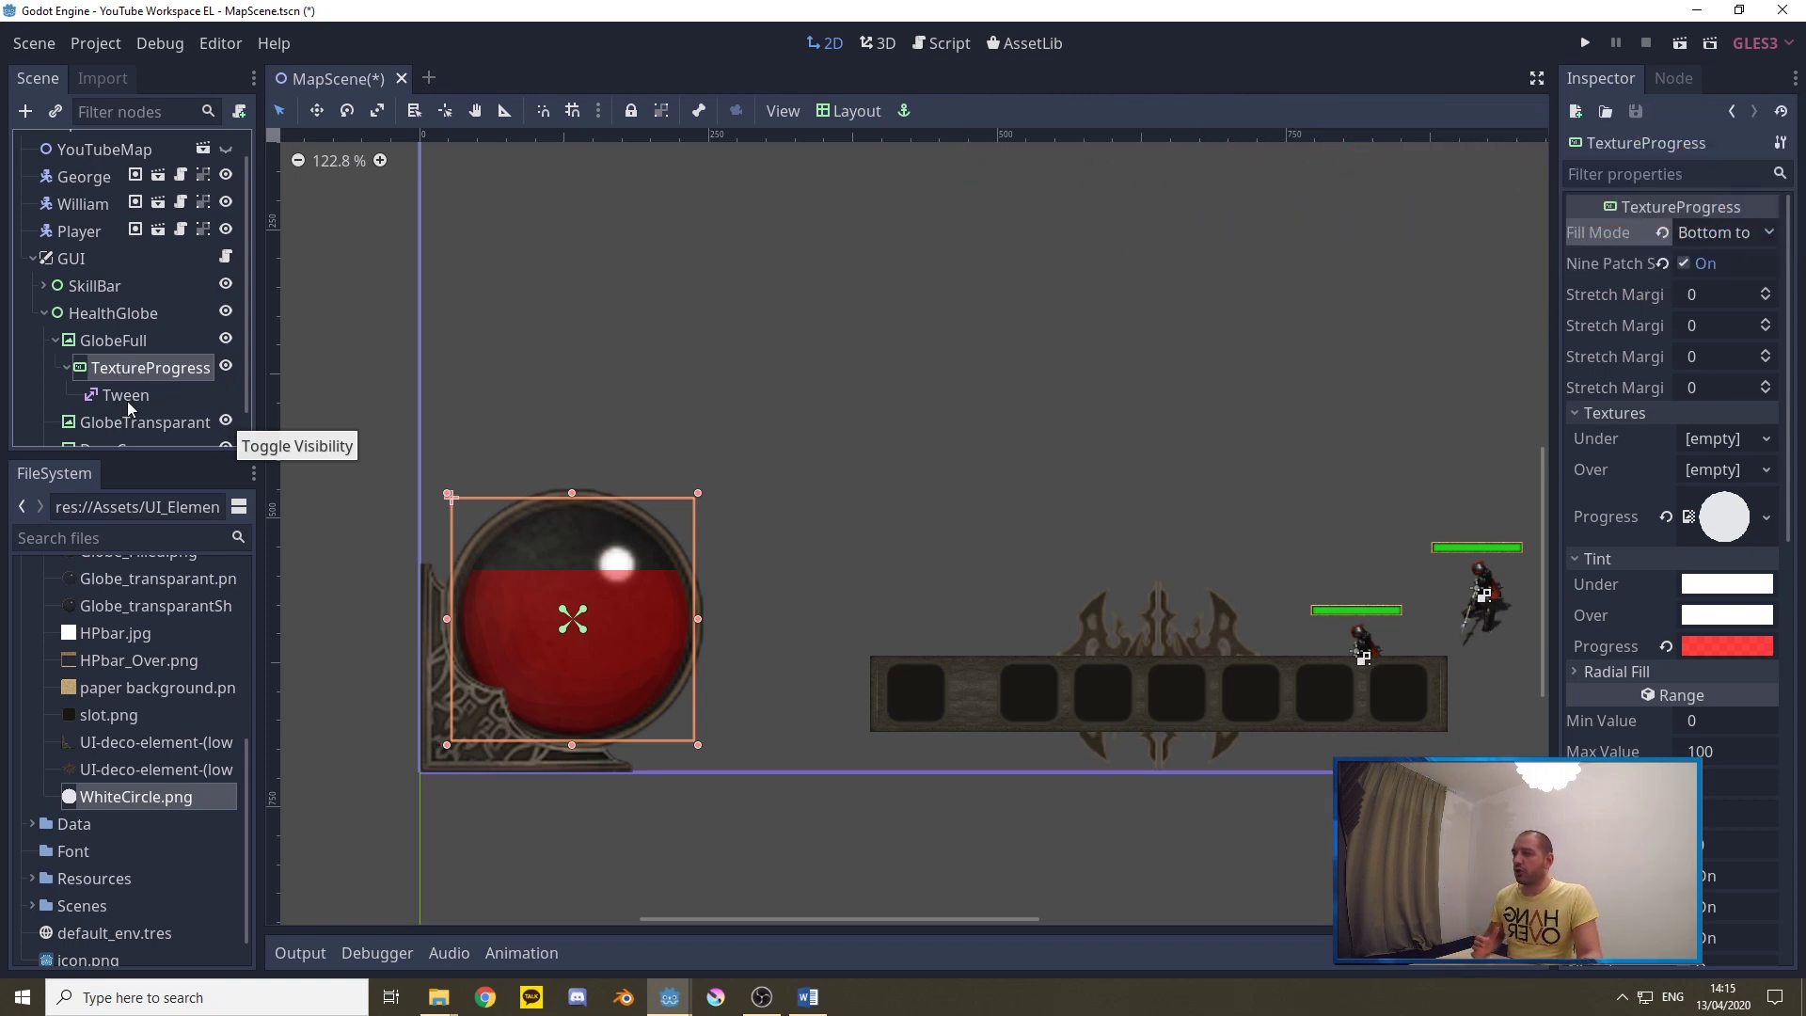
{"action": "left_click", "coordinate": [123, 344]}
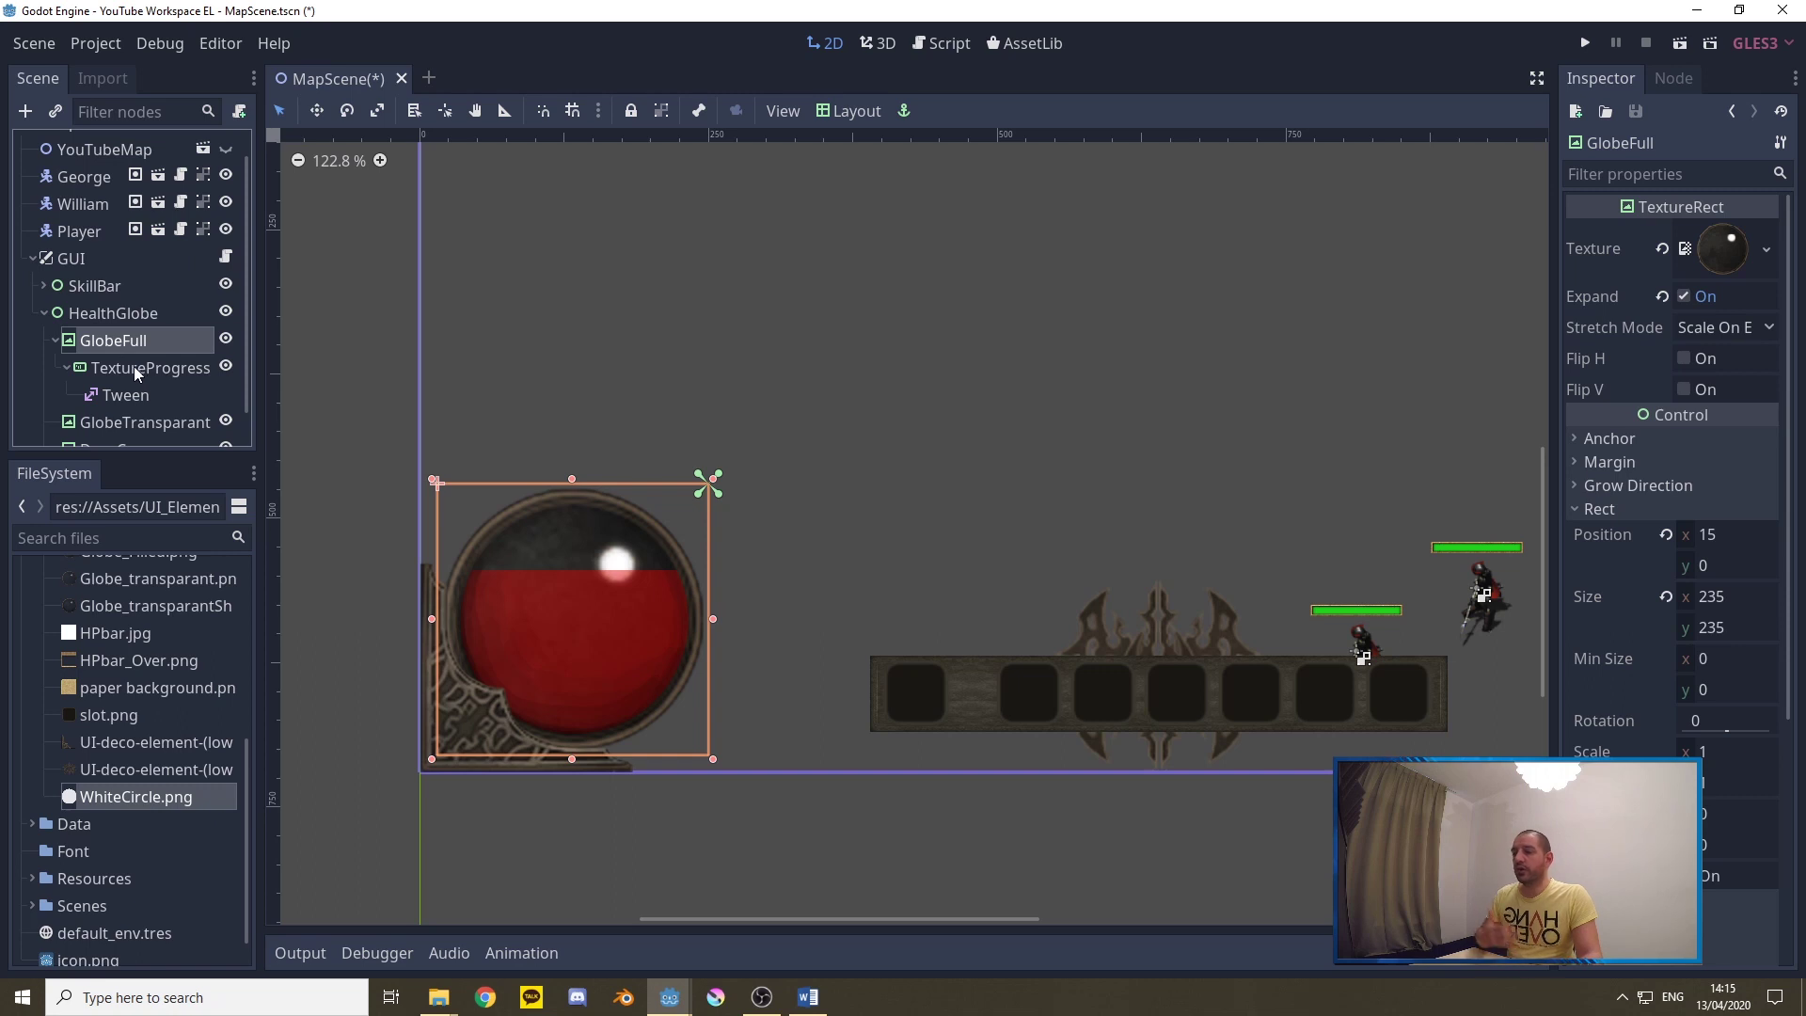
{"action": "left_click", "coordinate": [121, 425]}
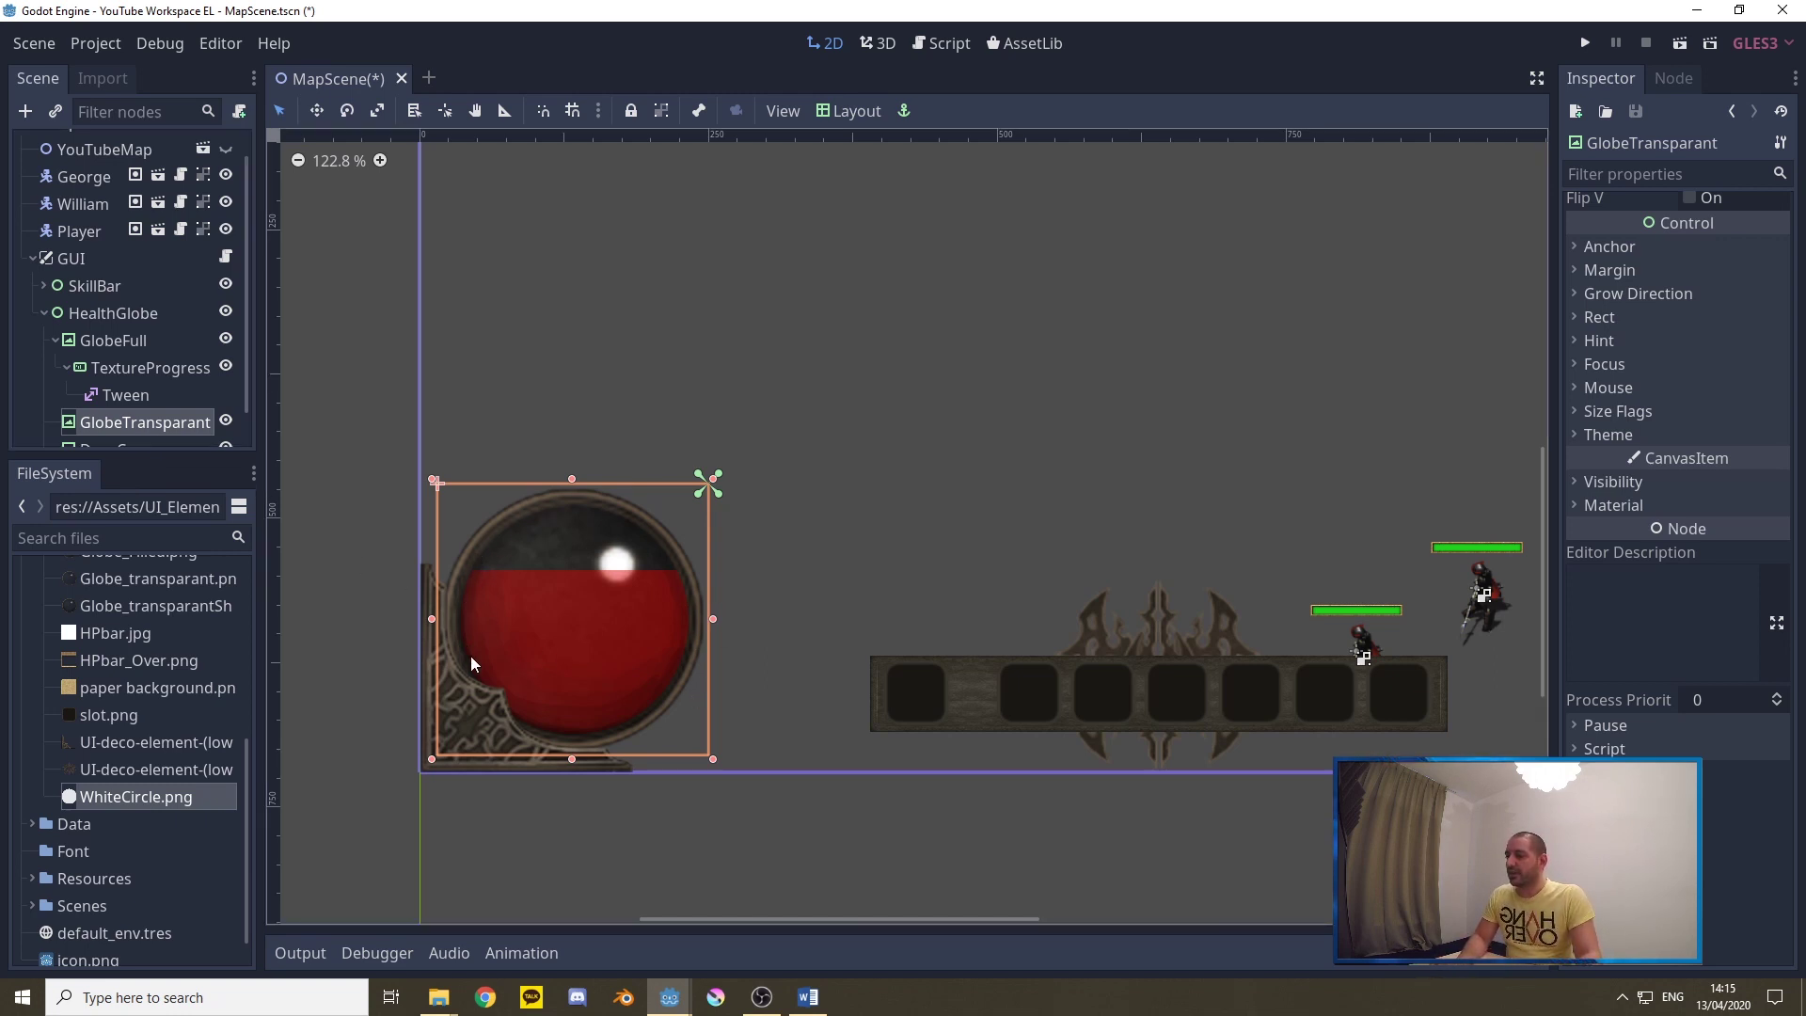
{"action": "left_click", "coordinate": [228, 420]}
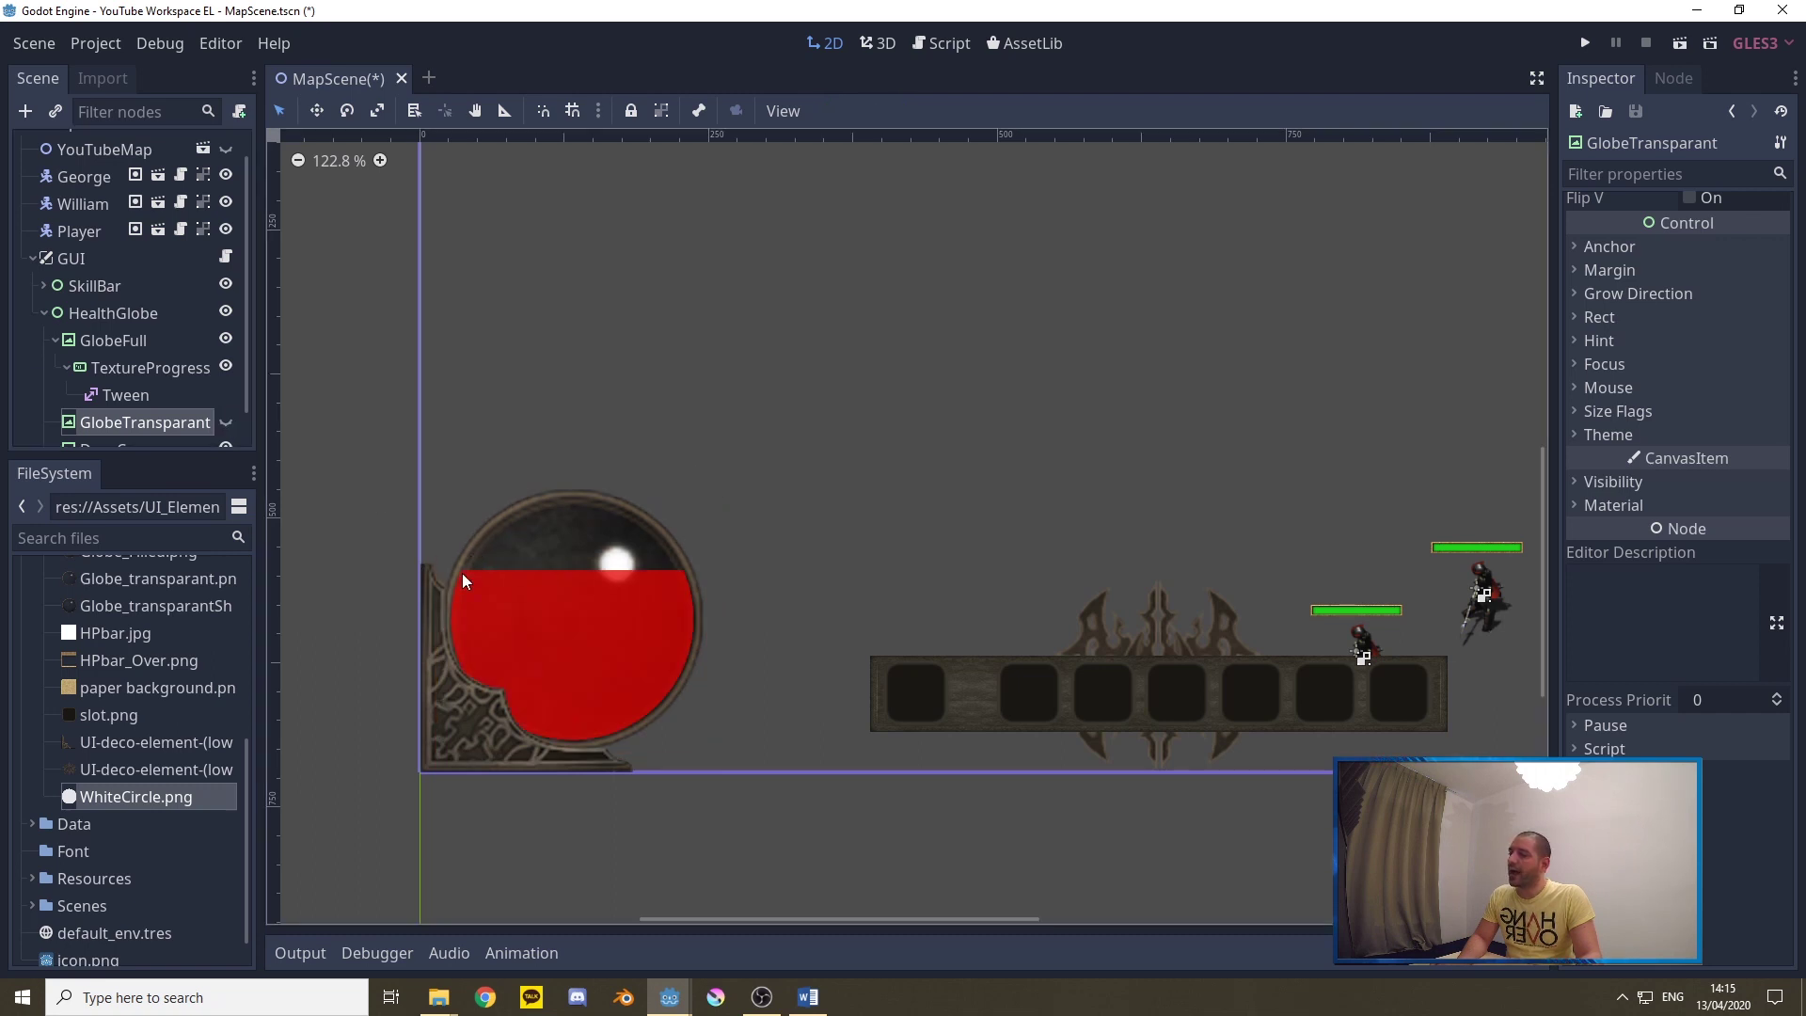
{"action": "left_click", "coordinate": [227, 423]}
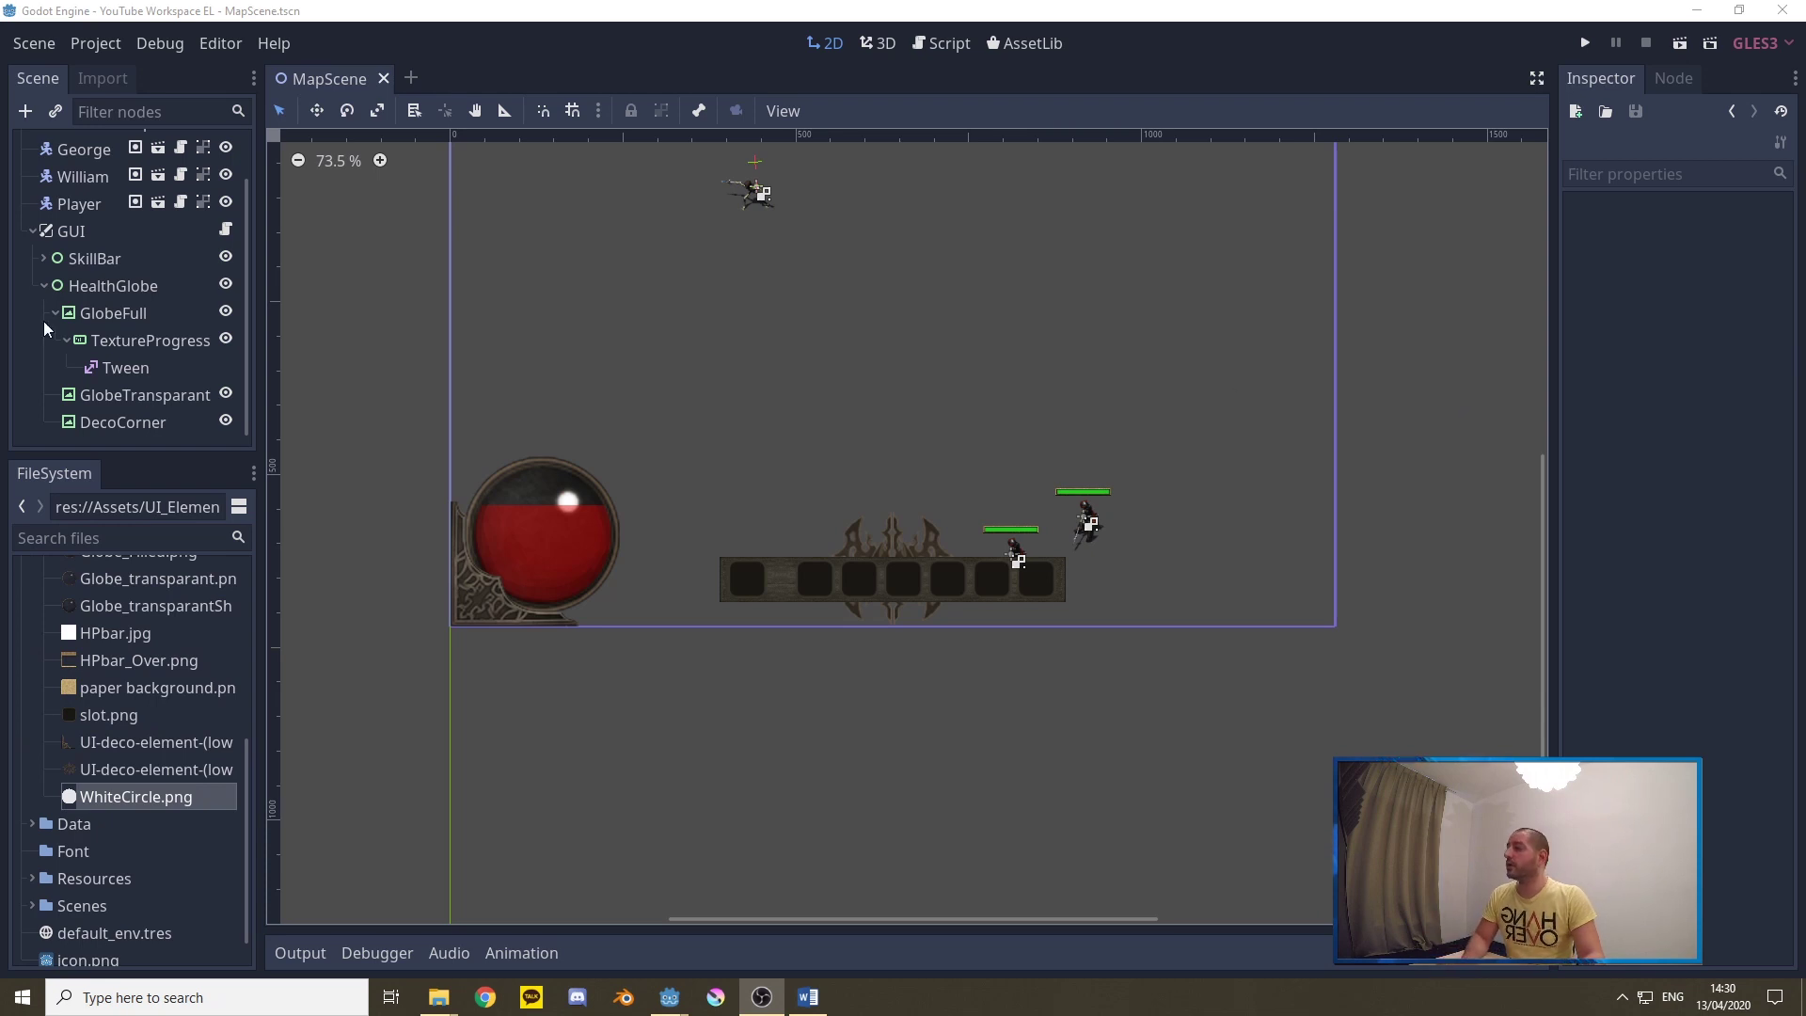
Duplicate the HealthGlobe node with Ctrl+D and rename the HealthGlobe2 copy to ManaGlobe
{"action": "left_click", "coordinate": [43, 287]}
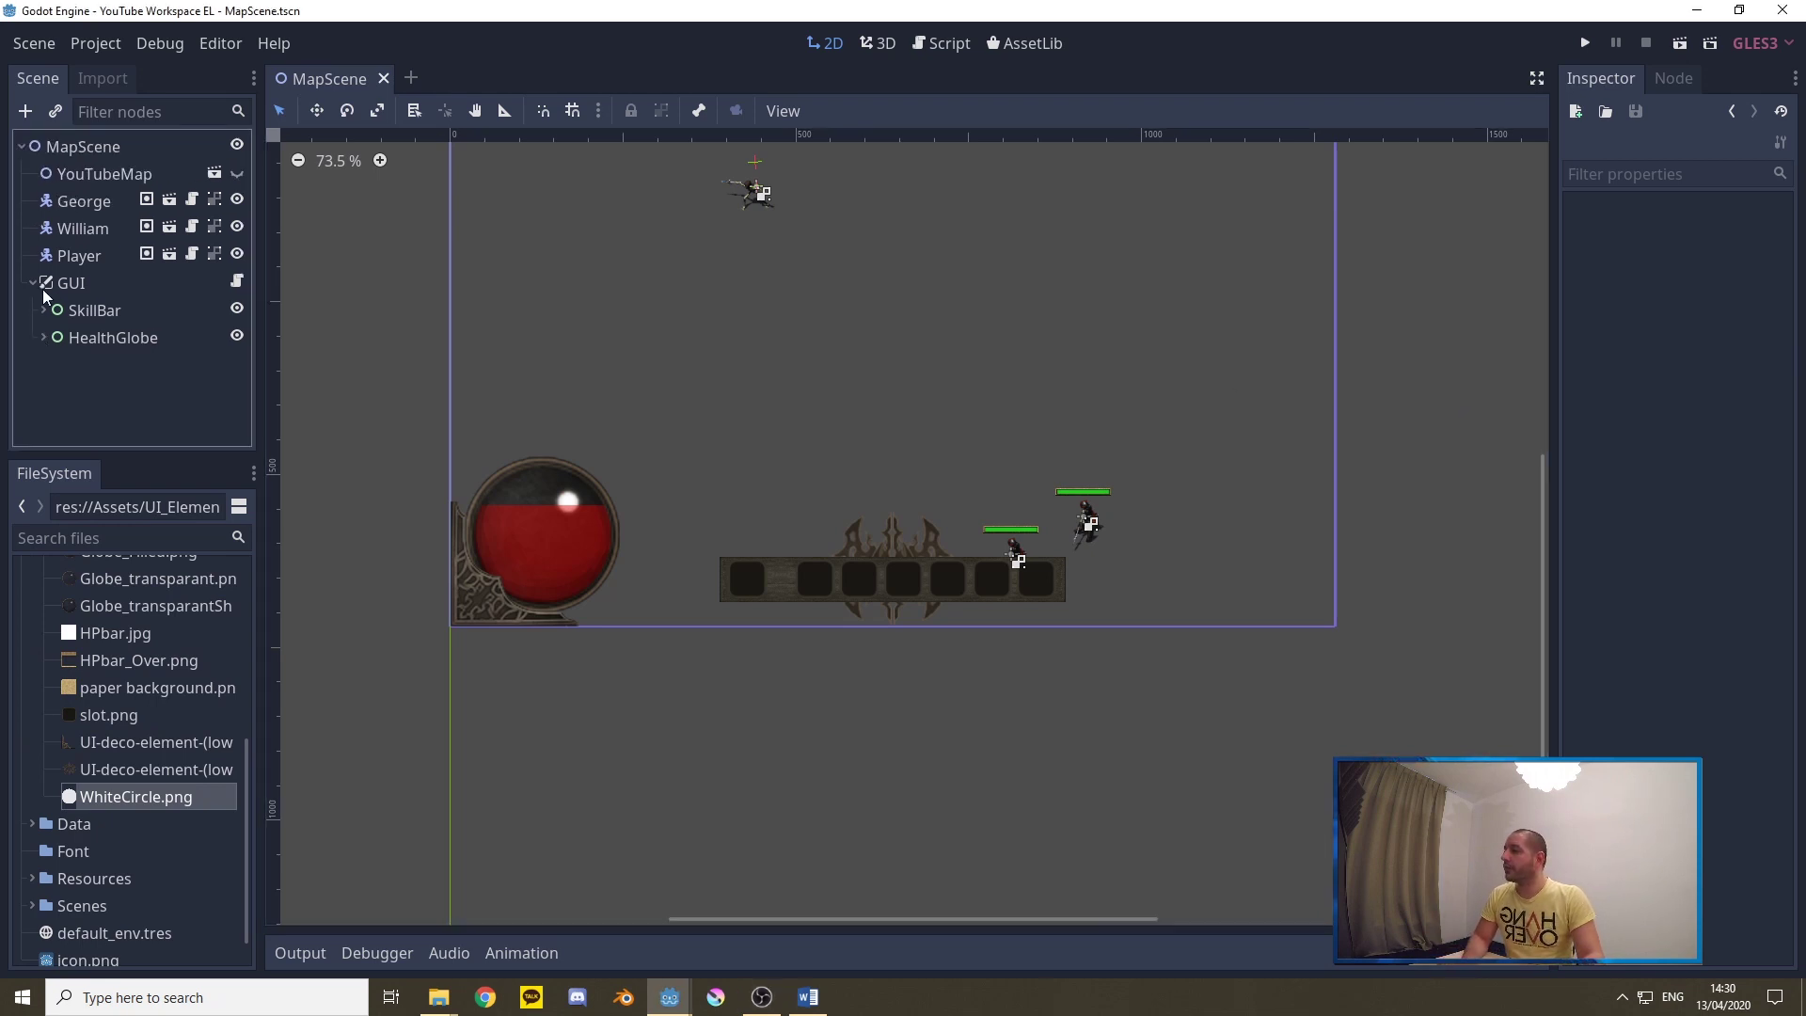
{"action": "left_click", "coordinate": [93, 340]}
{"action": "key", "text": "ctrl+d"}
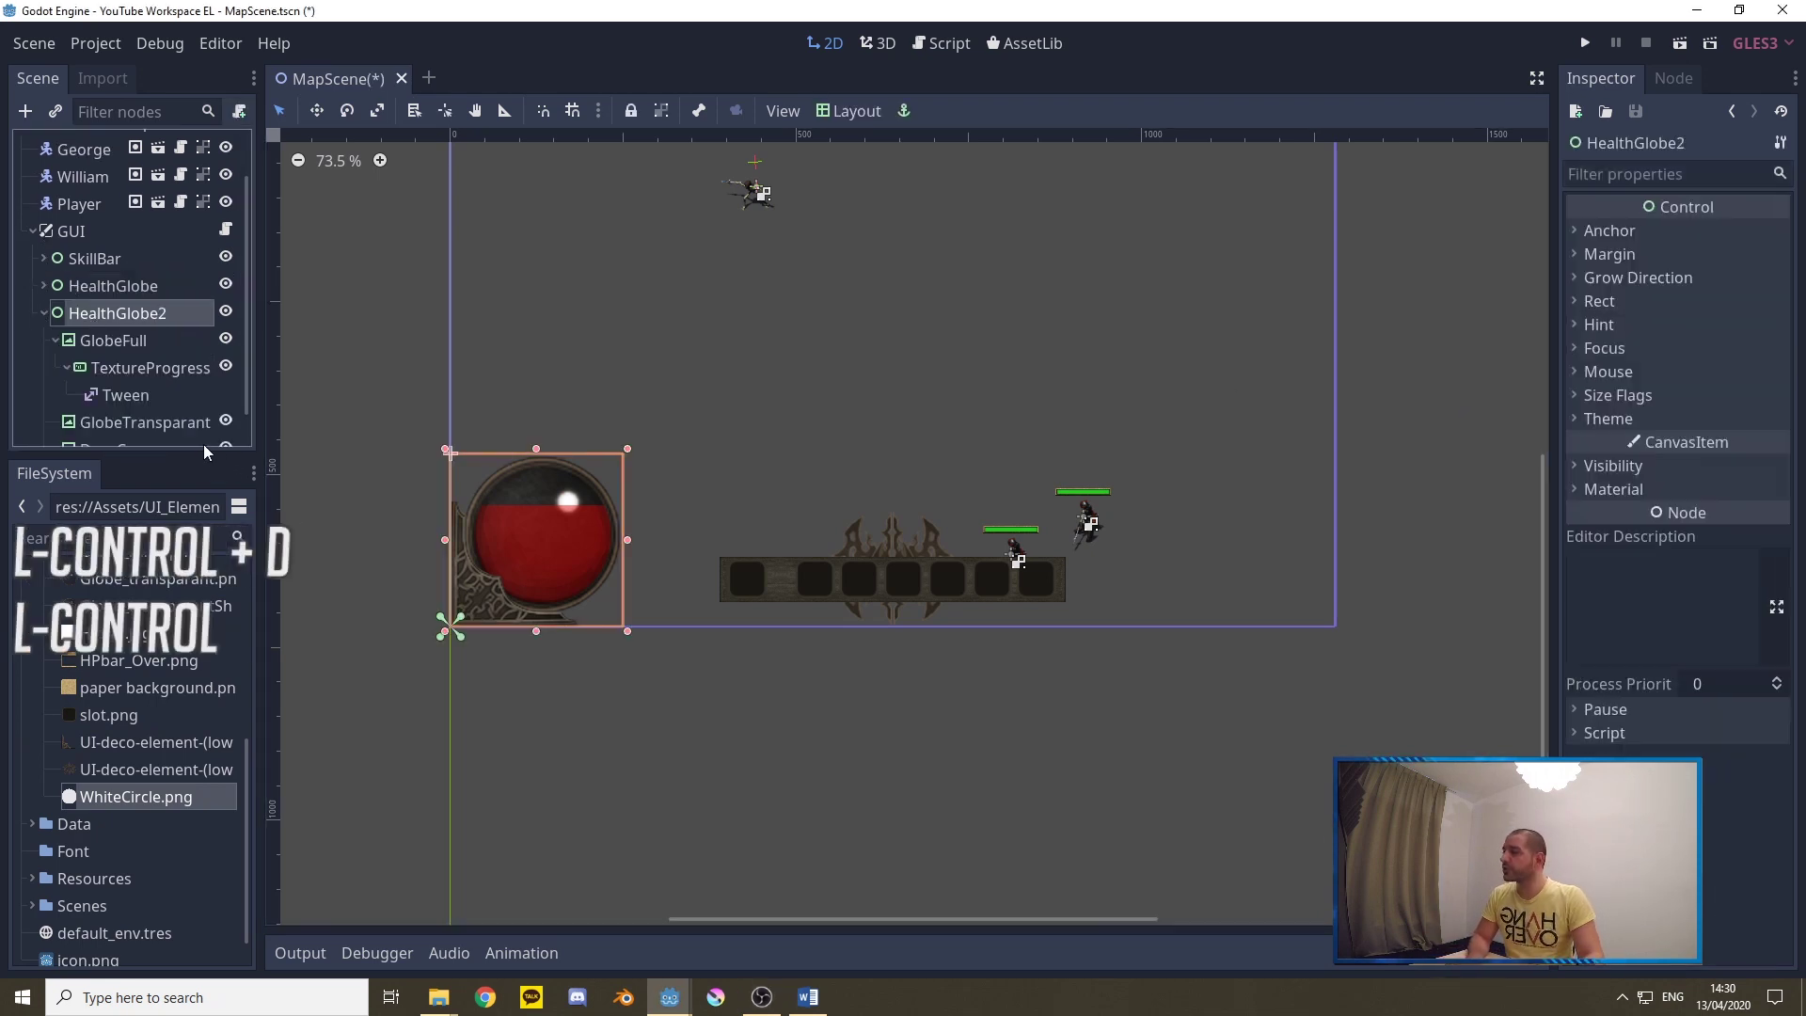
{"action": "right_click", "coordinate": [120, 318]}
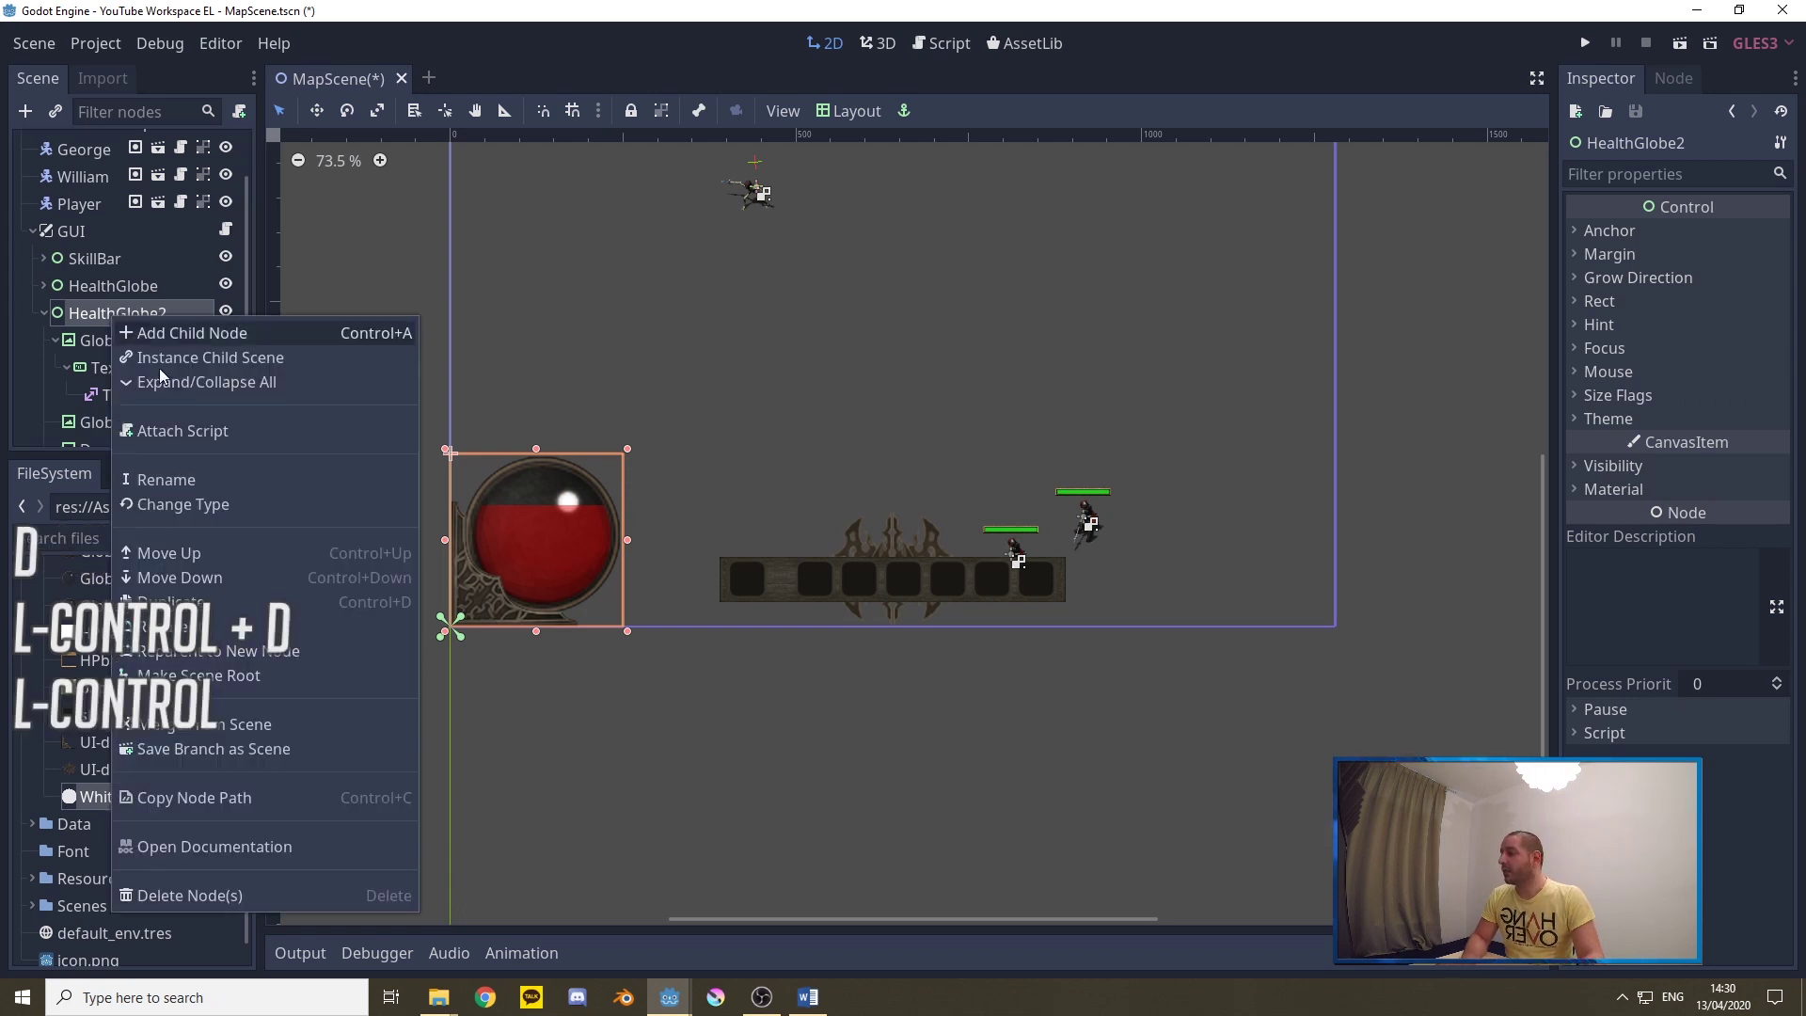
{"action": "left_click", "coordinate": [169, 478]}
{"action": "type", "text": "ManaGlobe"}
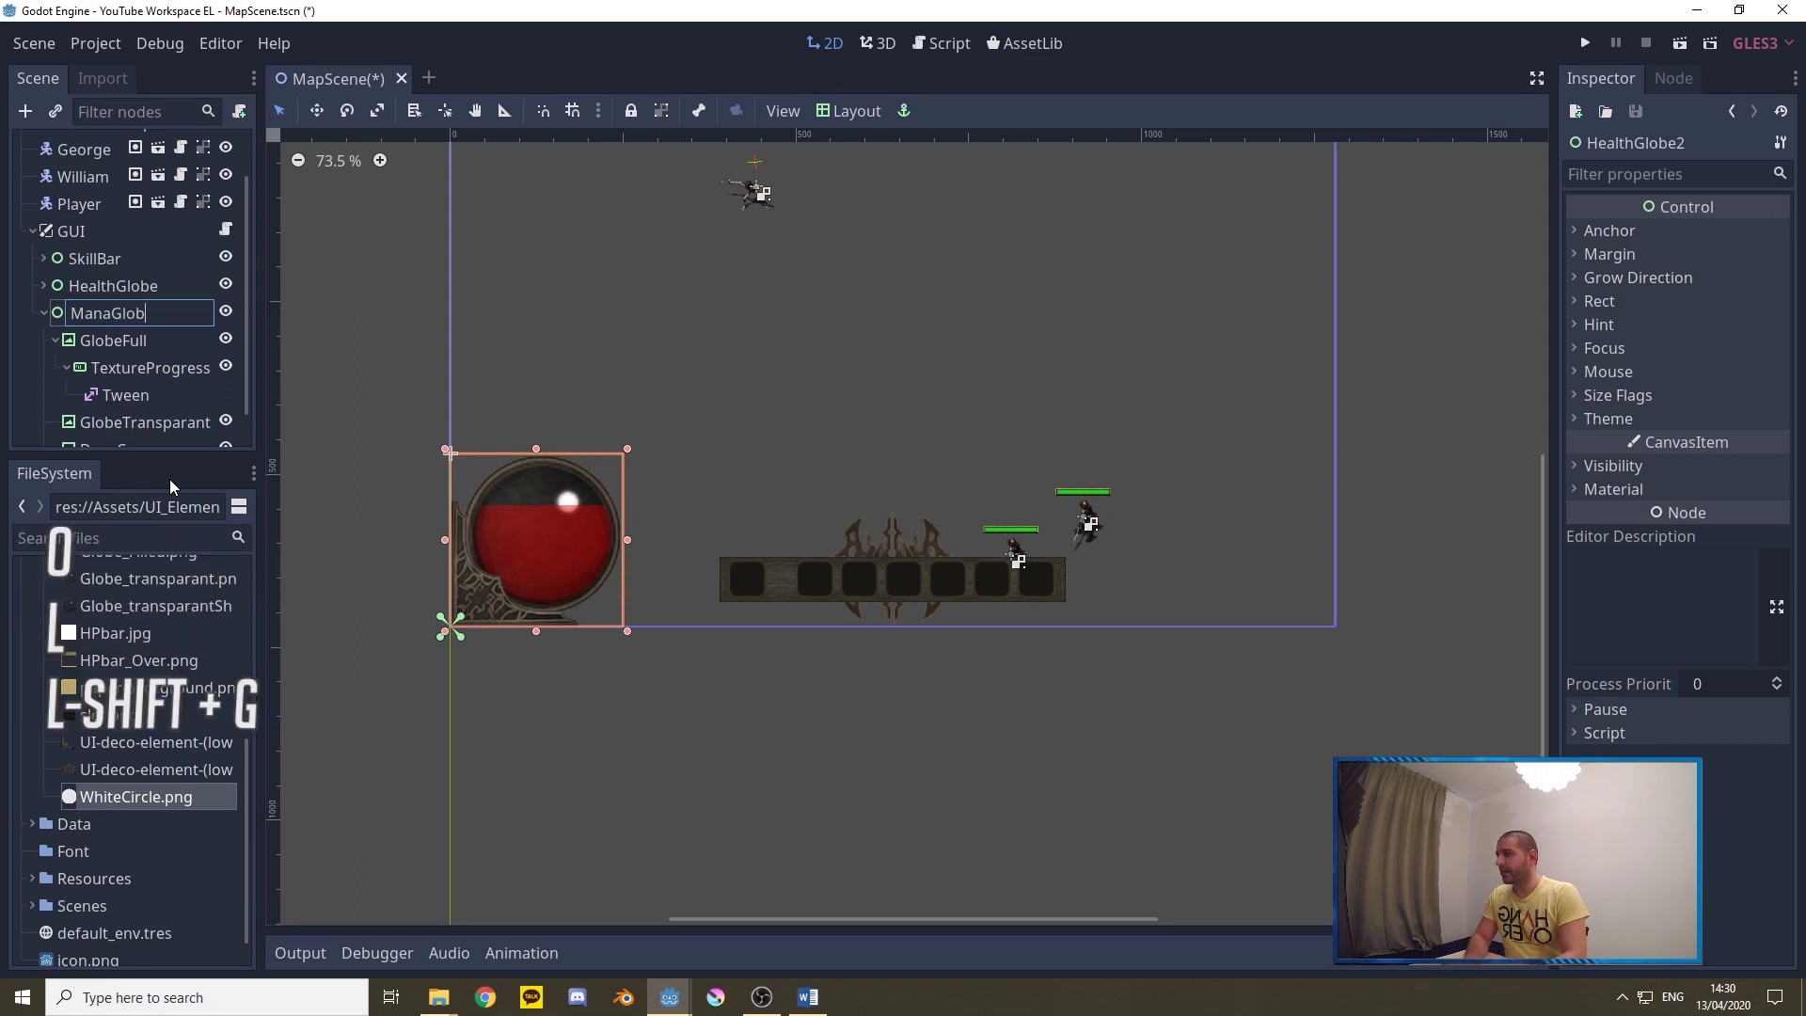
{"action": "key", "text": "Return"}
{"action": "scroll", "coordinate": [167, 272], "scroll_direction": "down", "scroll_amount": 1}
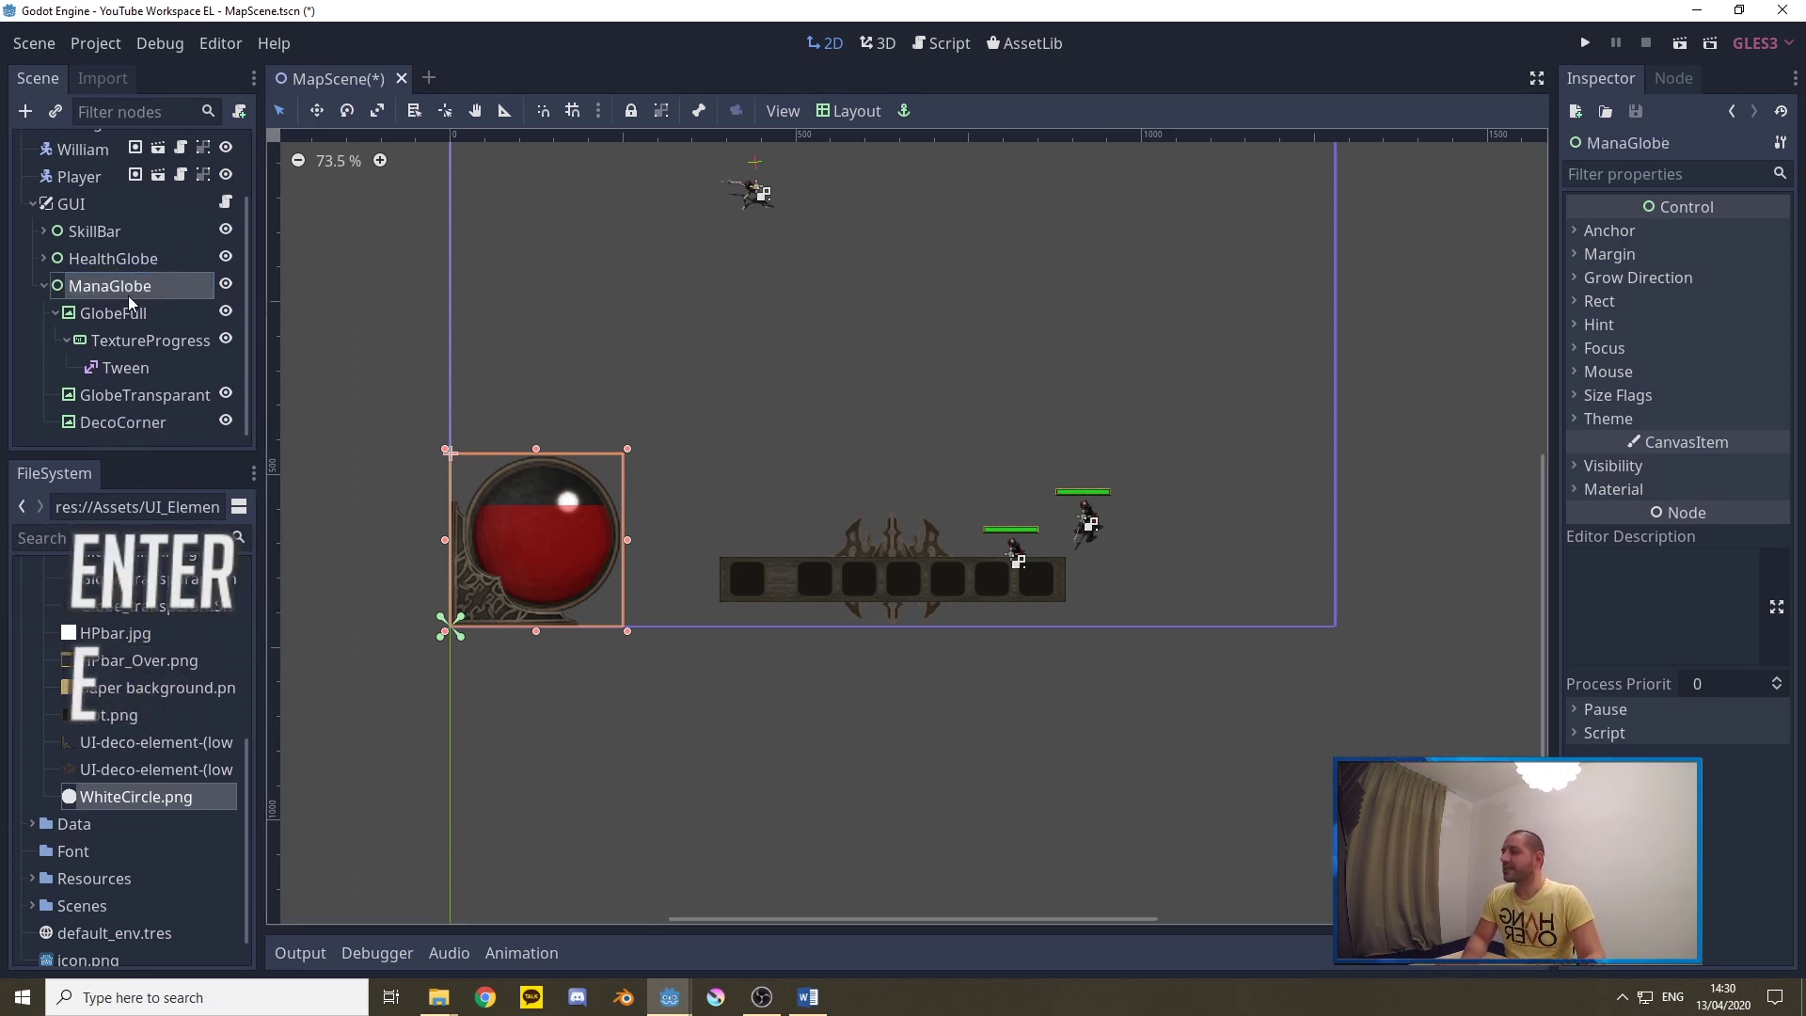
Anchor ManaGlobe bottom-right, then anchor its GlobeFull and GlobeTransparant layers top-left
{"action": "left_click", "coordinate": [848, 115]}
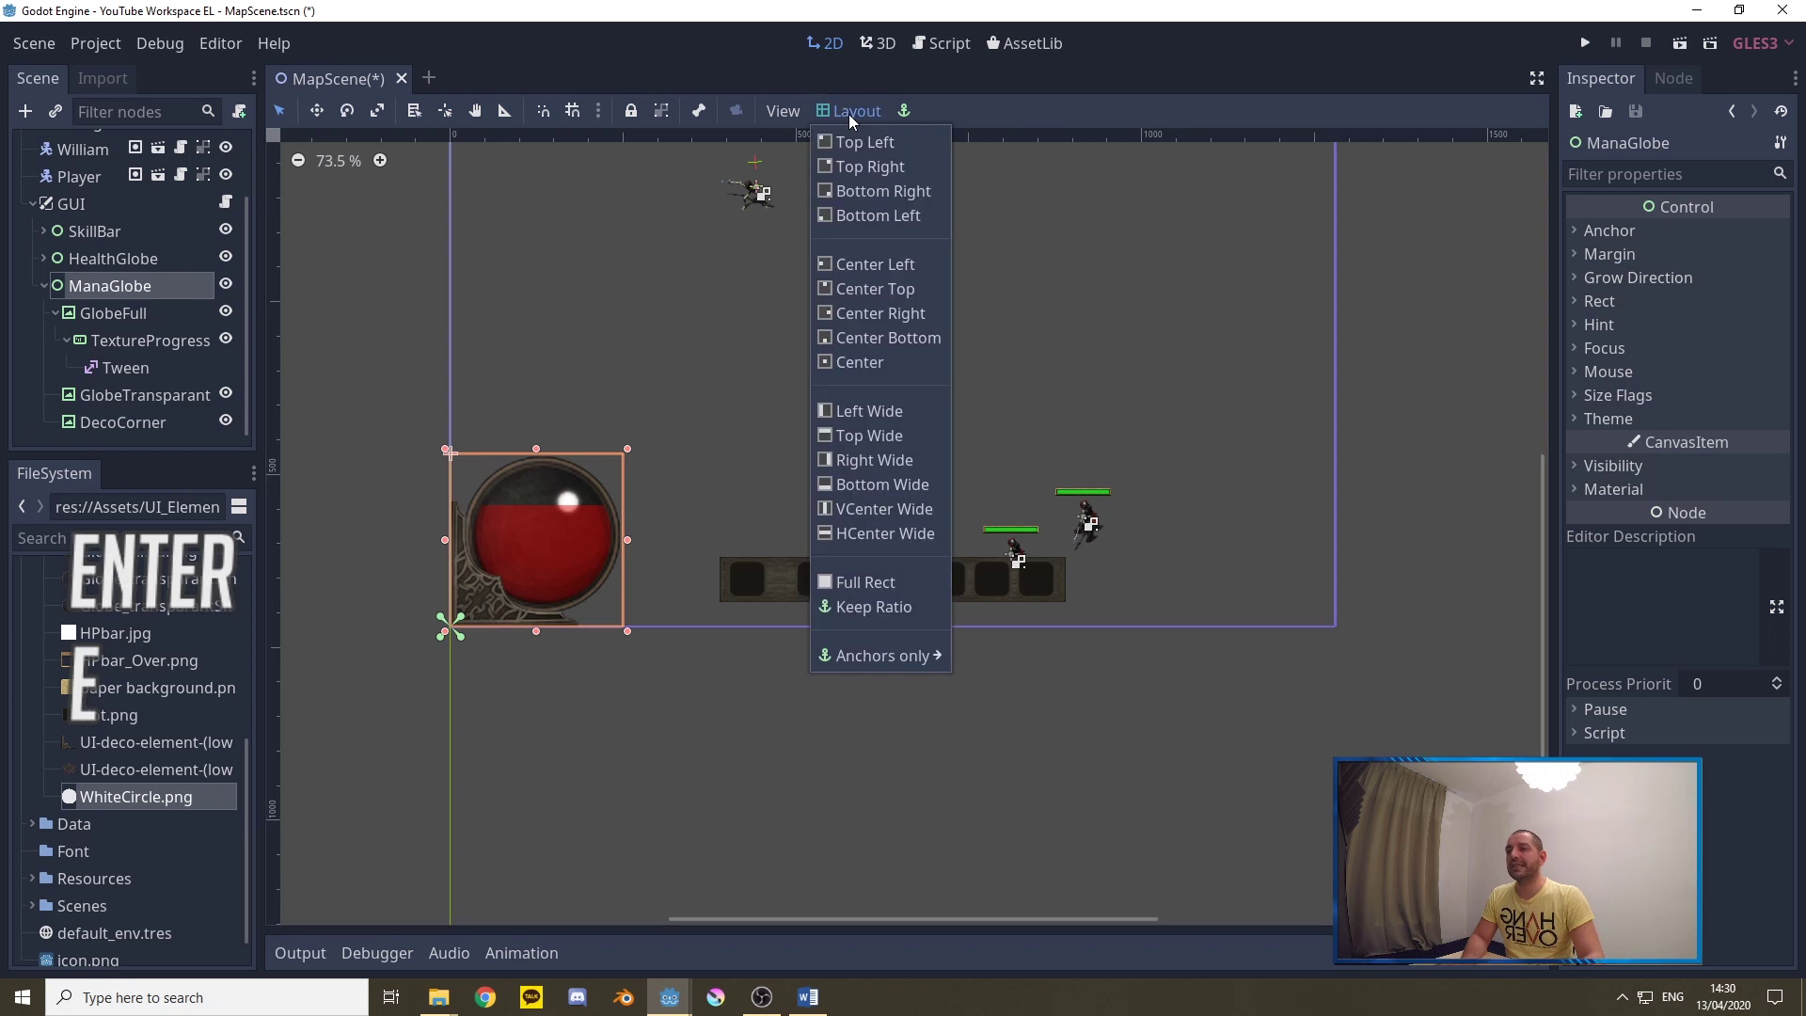
{"action": "left_click", "coordinate": [871, 192]}
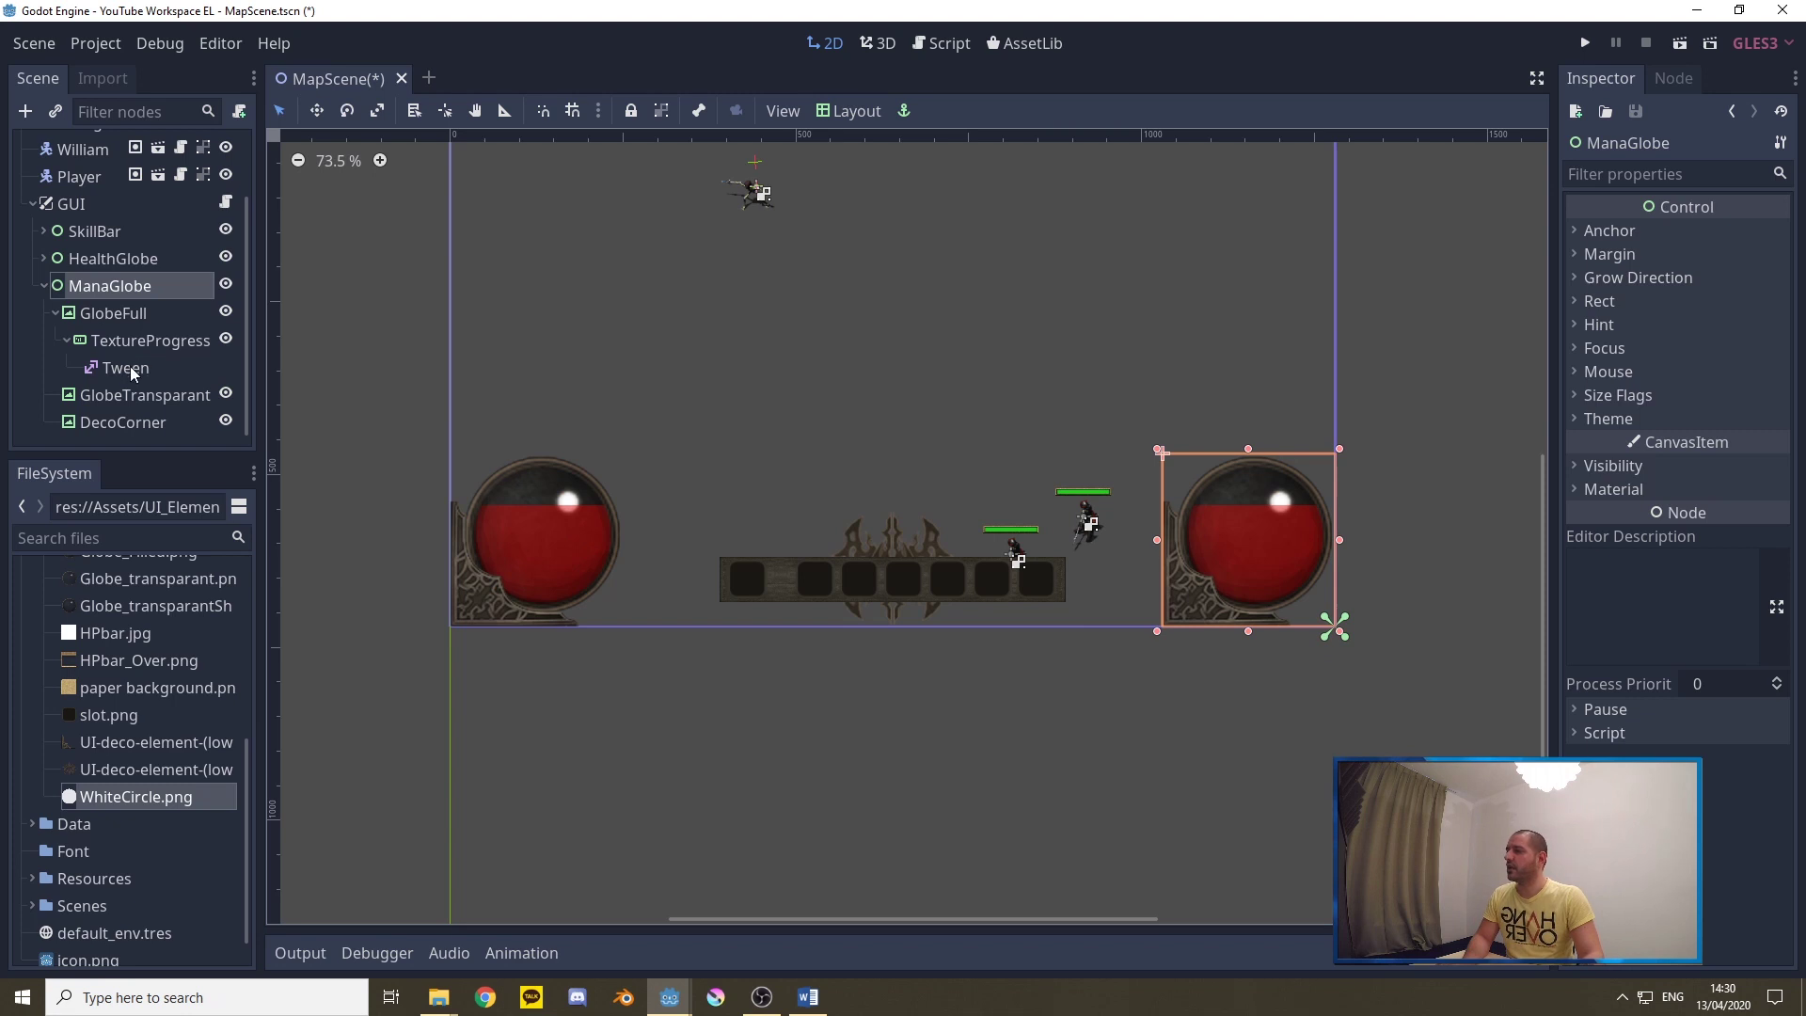
{"action": "left_click", "coordinate": [120, 320]}
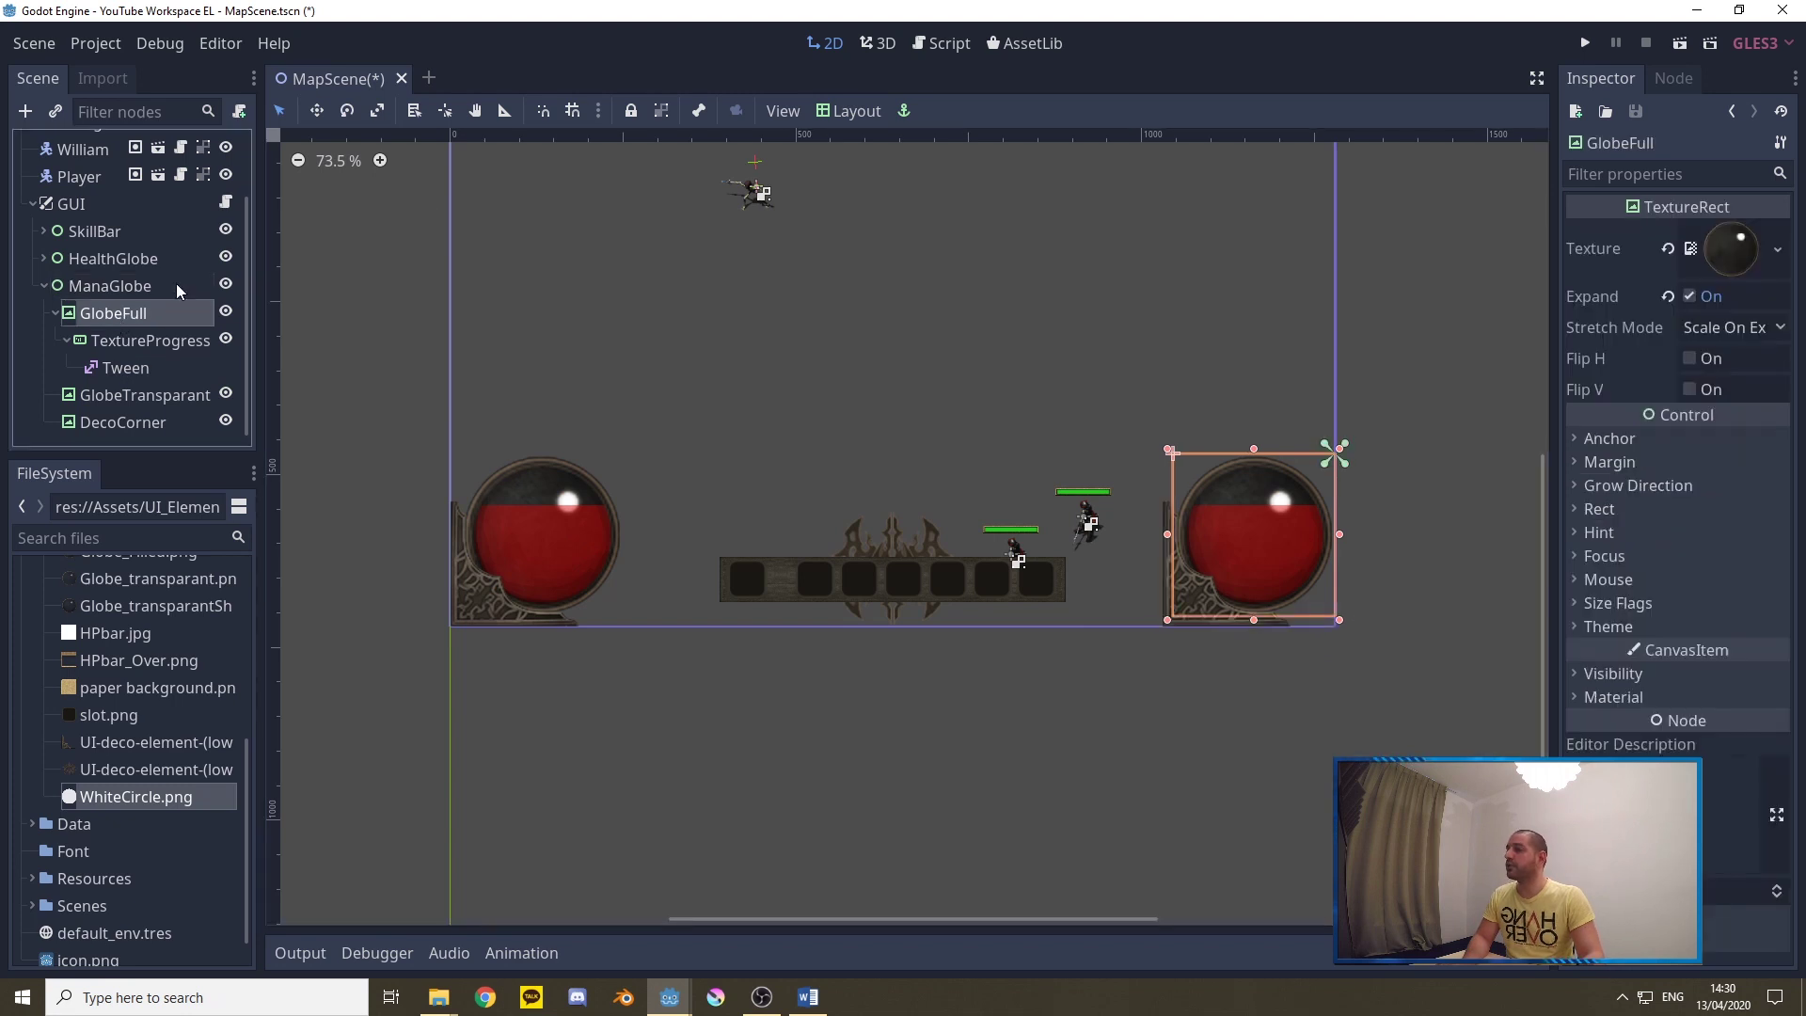
{"action": "left_click", "coordinate": [844, 113]}
{"action": "left_click", "coordinate": [860, 141]}
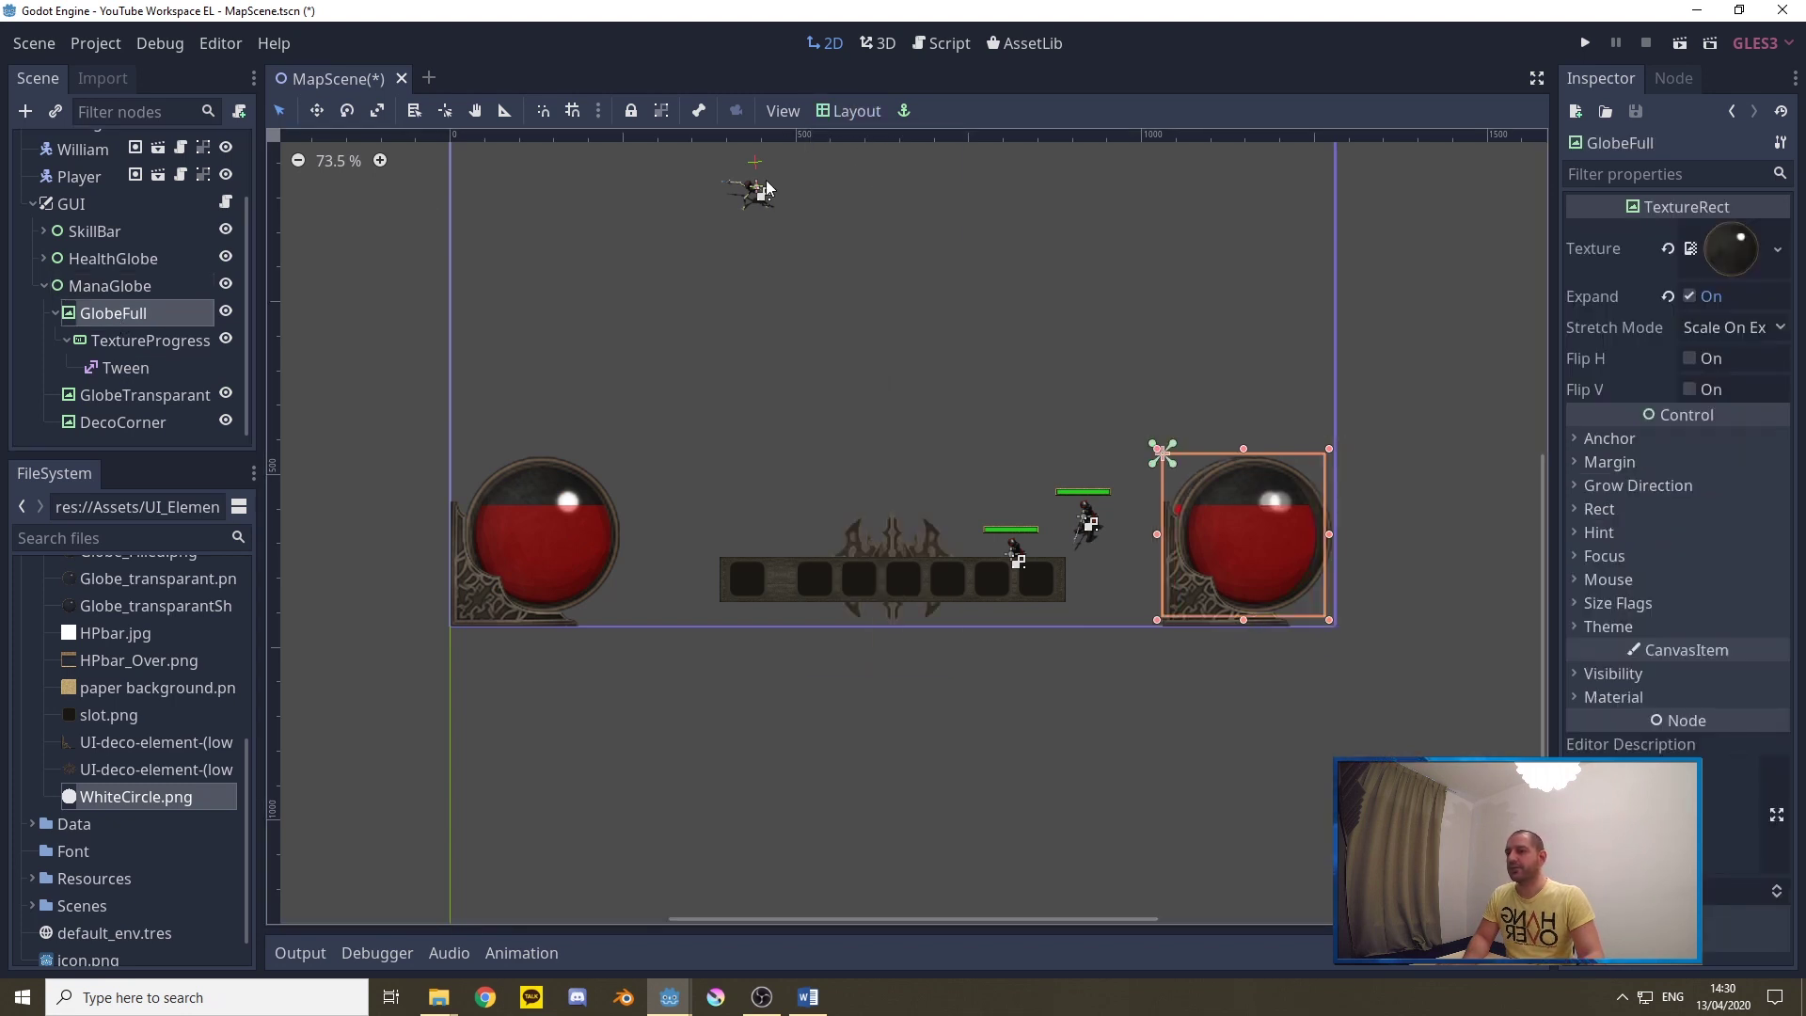
{"action": "left_click", "coordinate": [126, 397]}
{"action": "left_click", "coordinate": [873, 108]}
{"action": "left_click", "coordinate": [861, 139]}
Anchor ManaGlobe's DecoCorner bottom-right and flip it horizontally with Flip H
{"action": "left_click", "coordinate": [131, 421]}
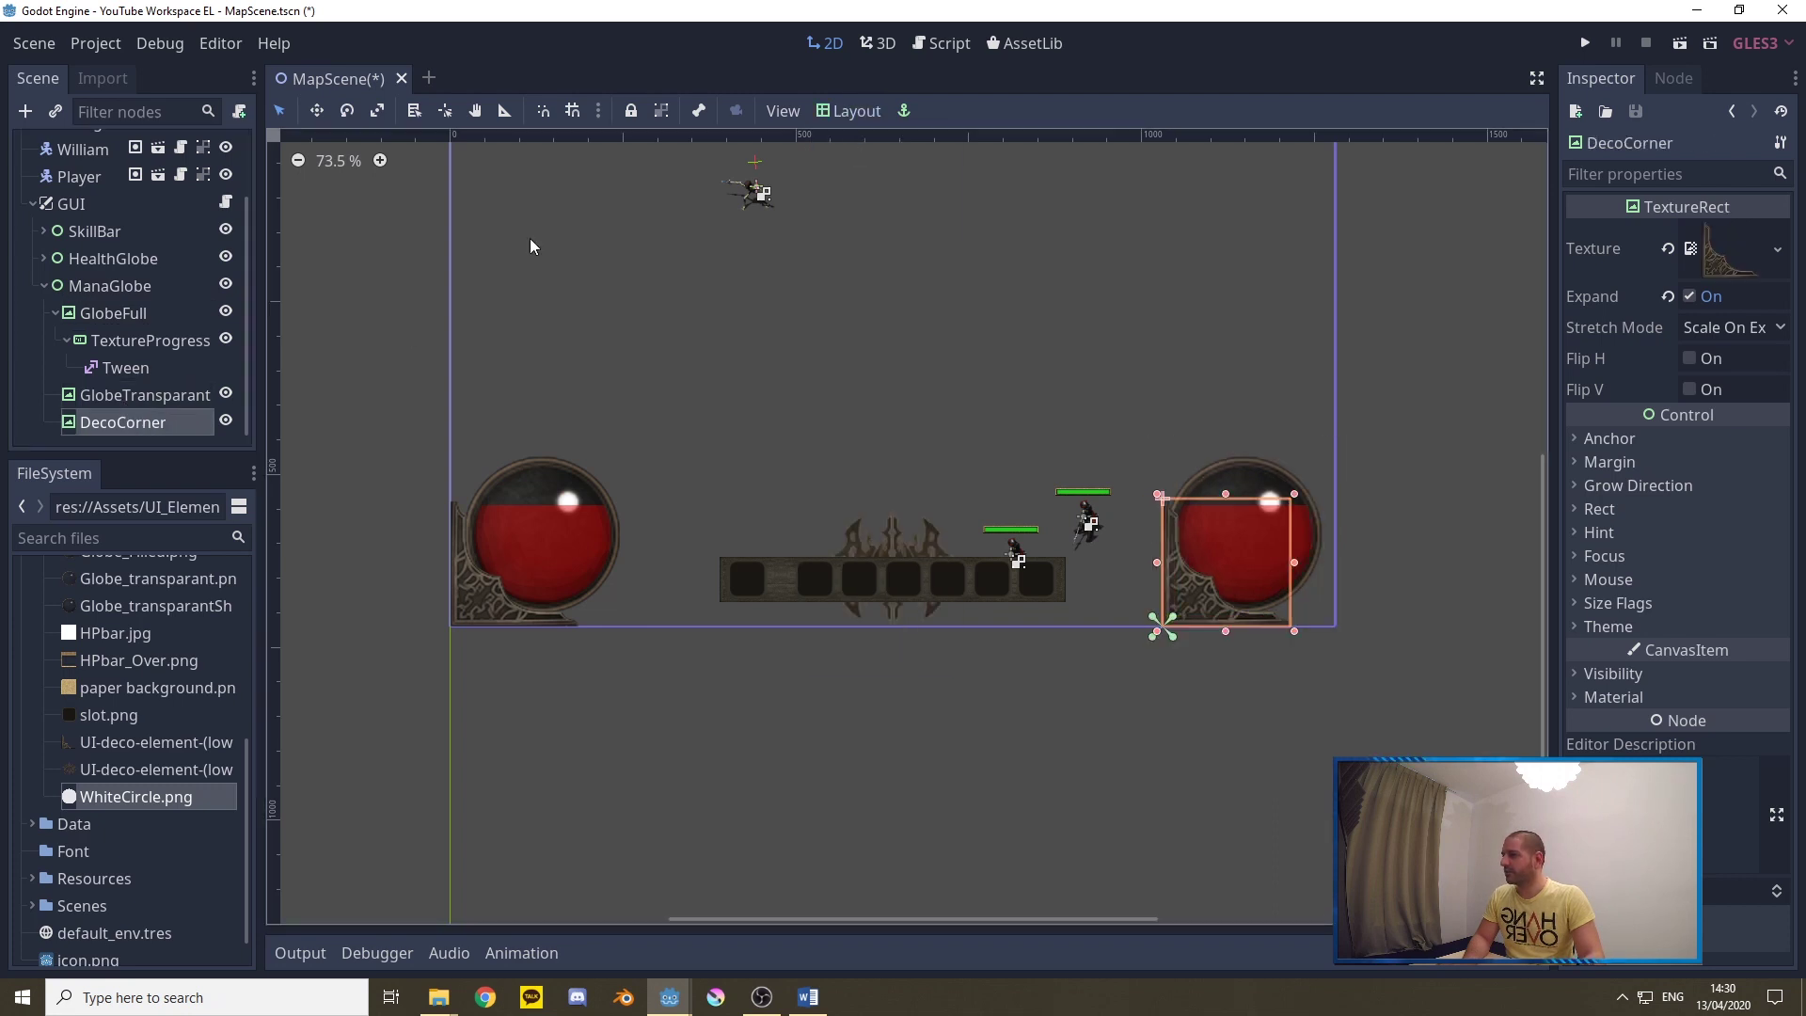
{"action": "left_click", "coordinate": [847, 111]}
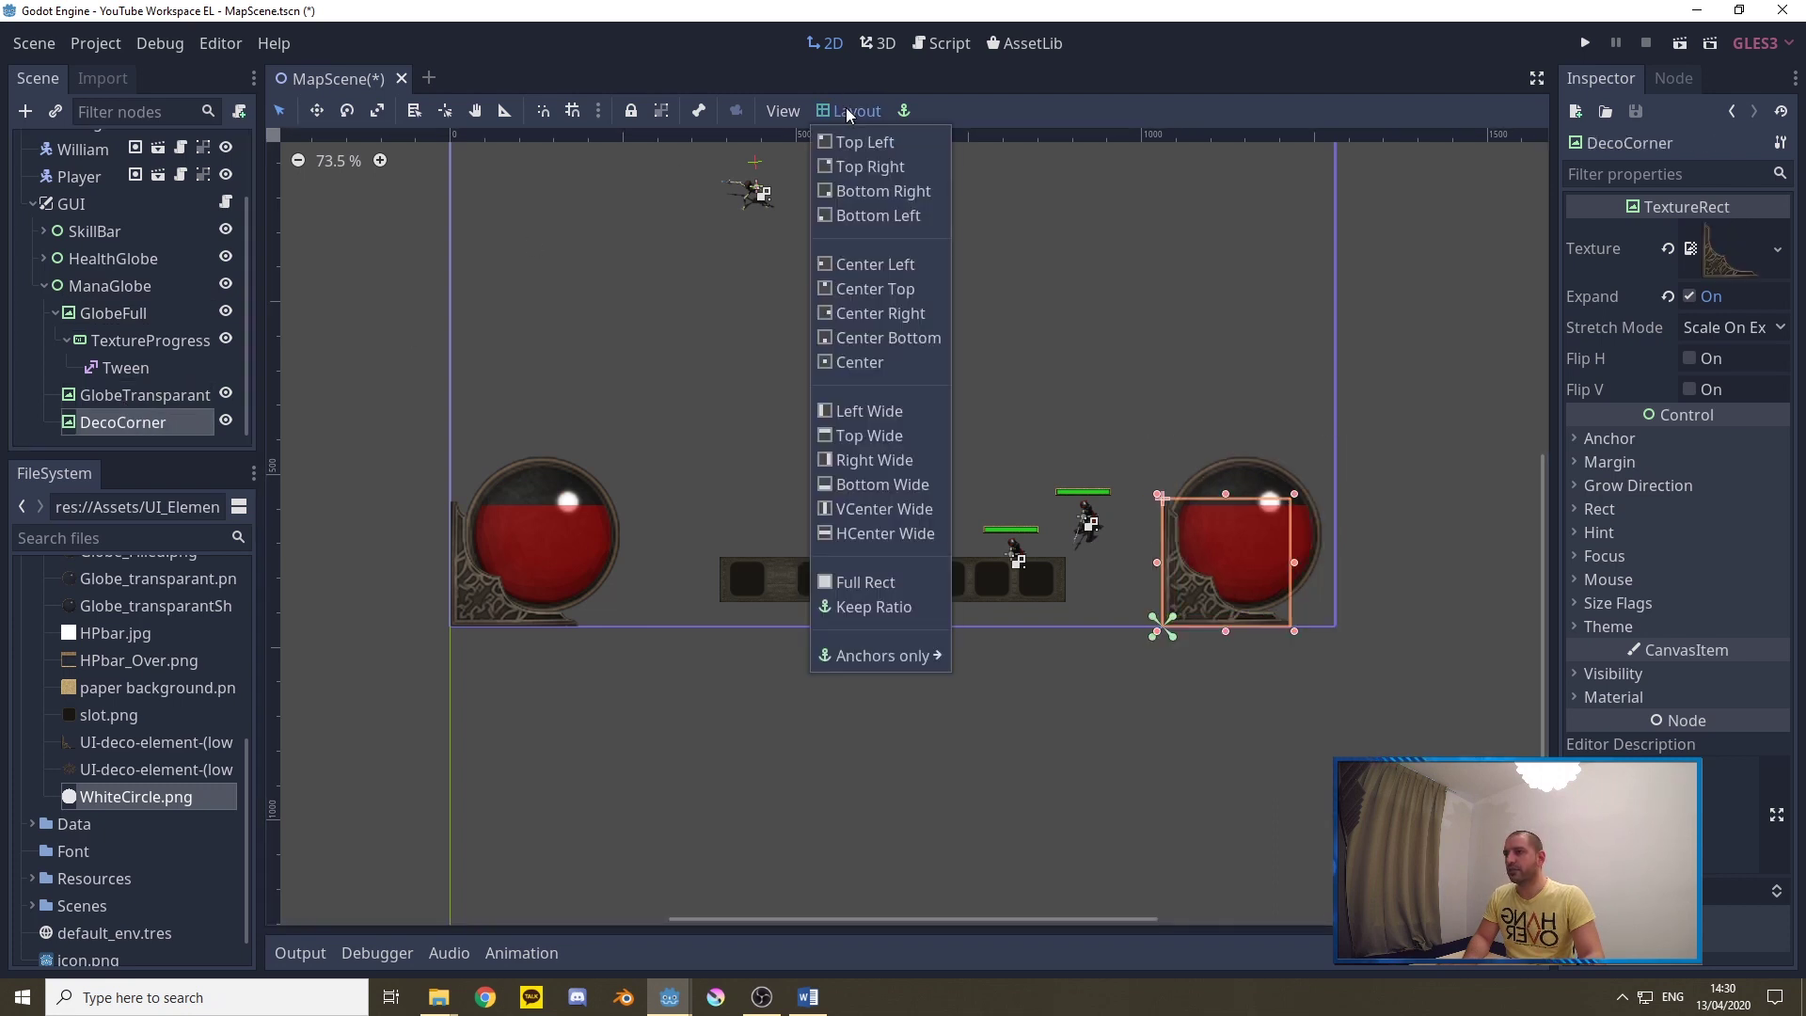
{"action": "left_click", "coordinate": [886, 193]}
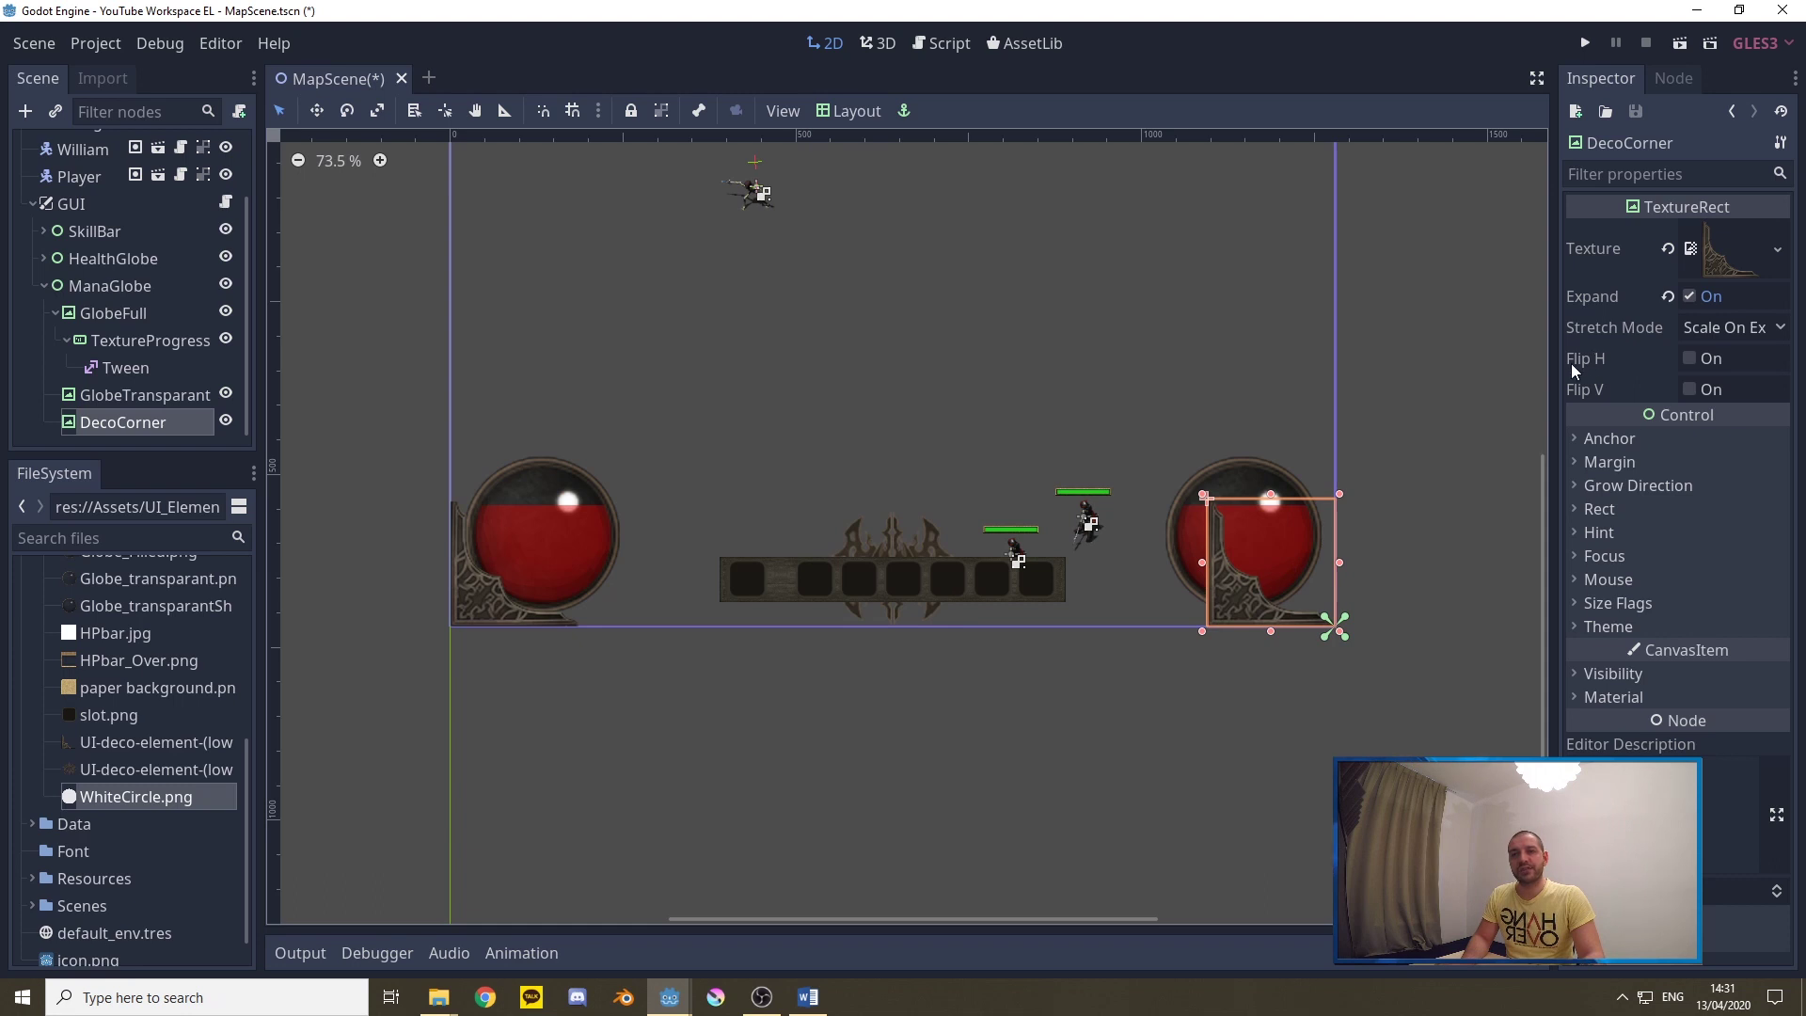
{"action": "left_click", "coordinate": [1691, 358]}
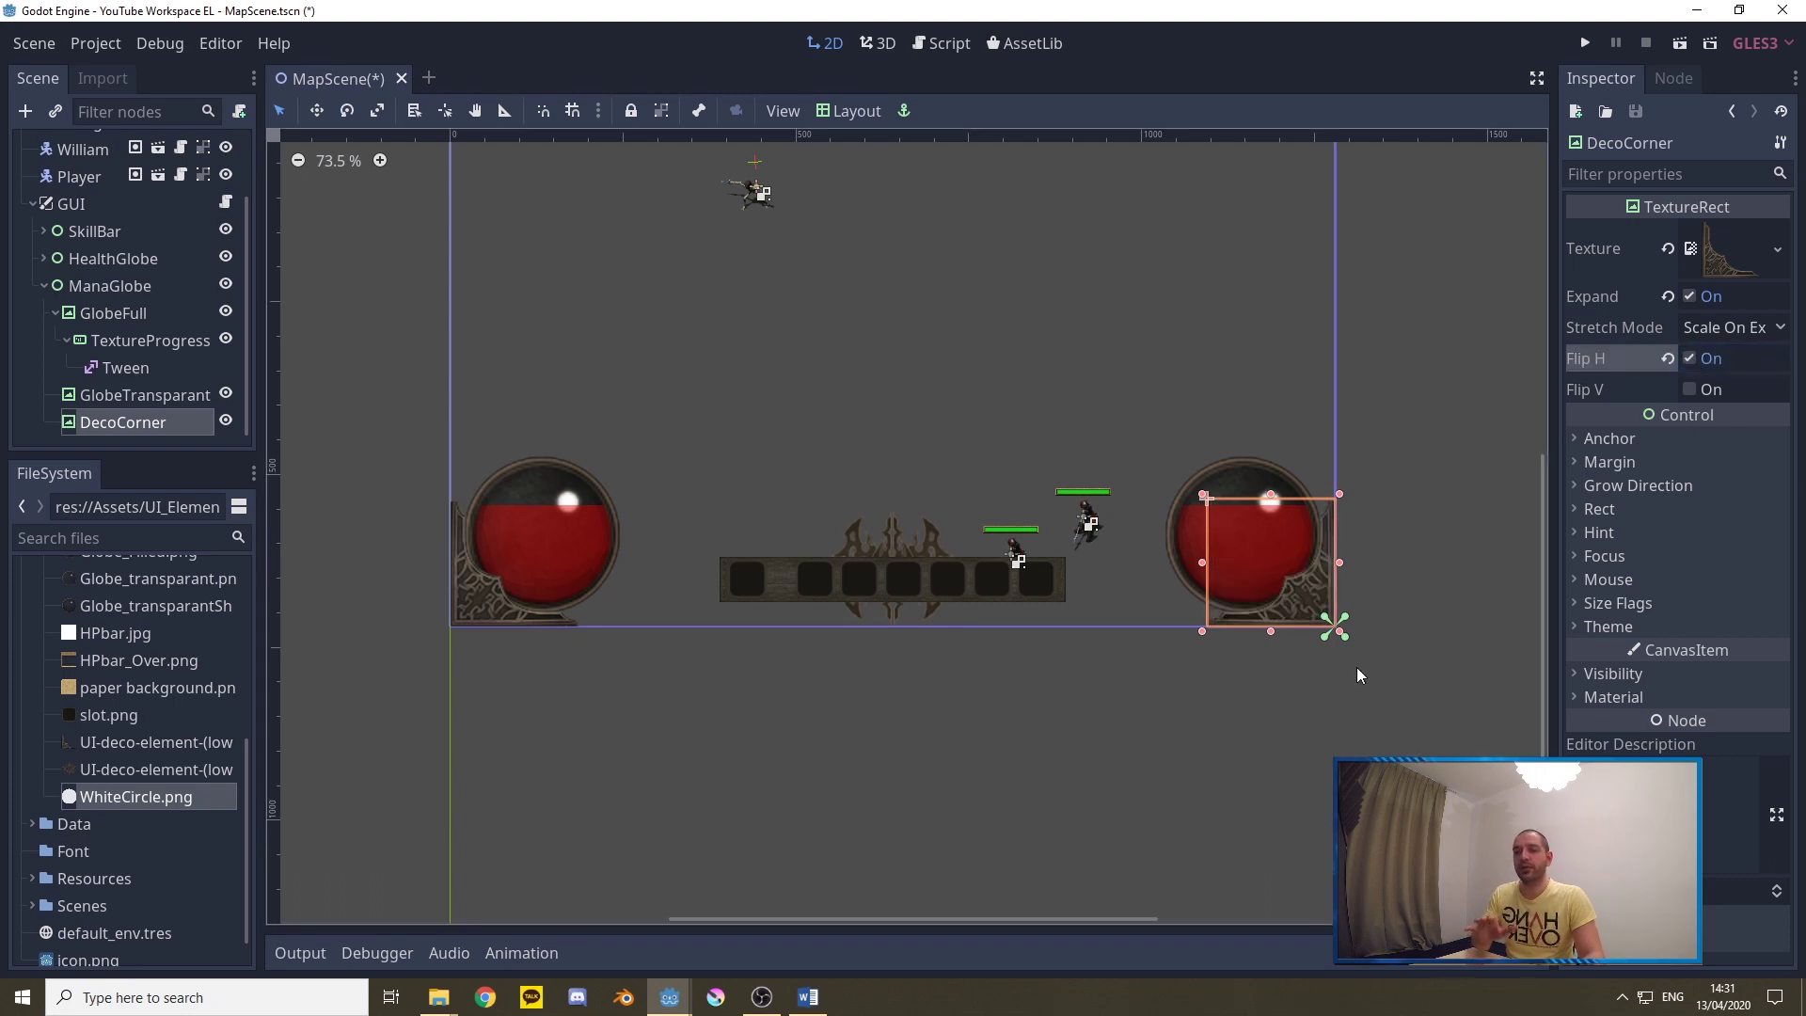
{"action": "left_click", "coordinate": [1428, 497]}
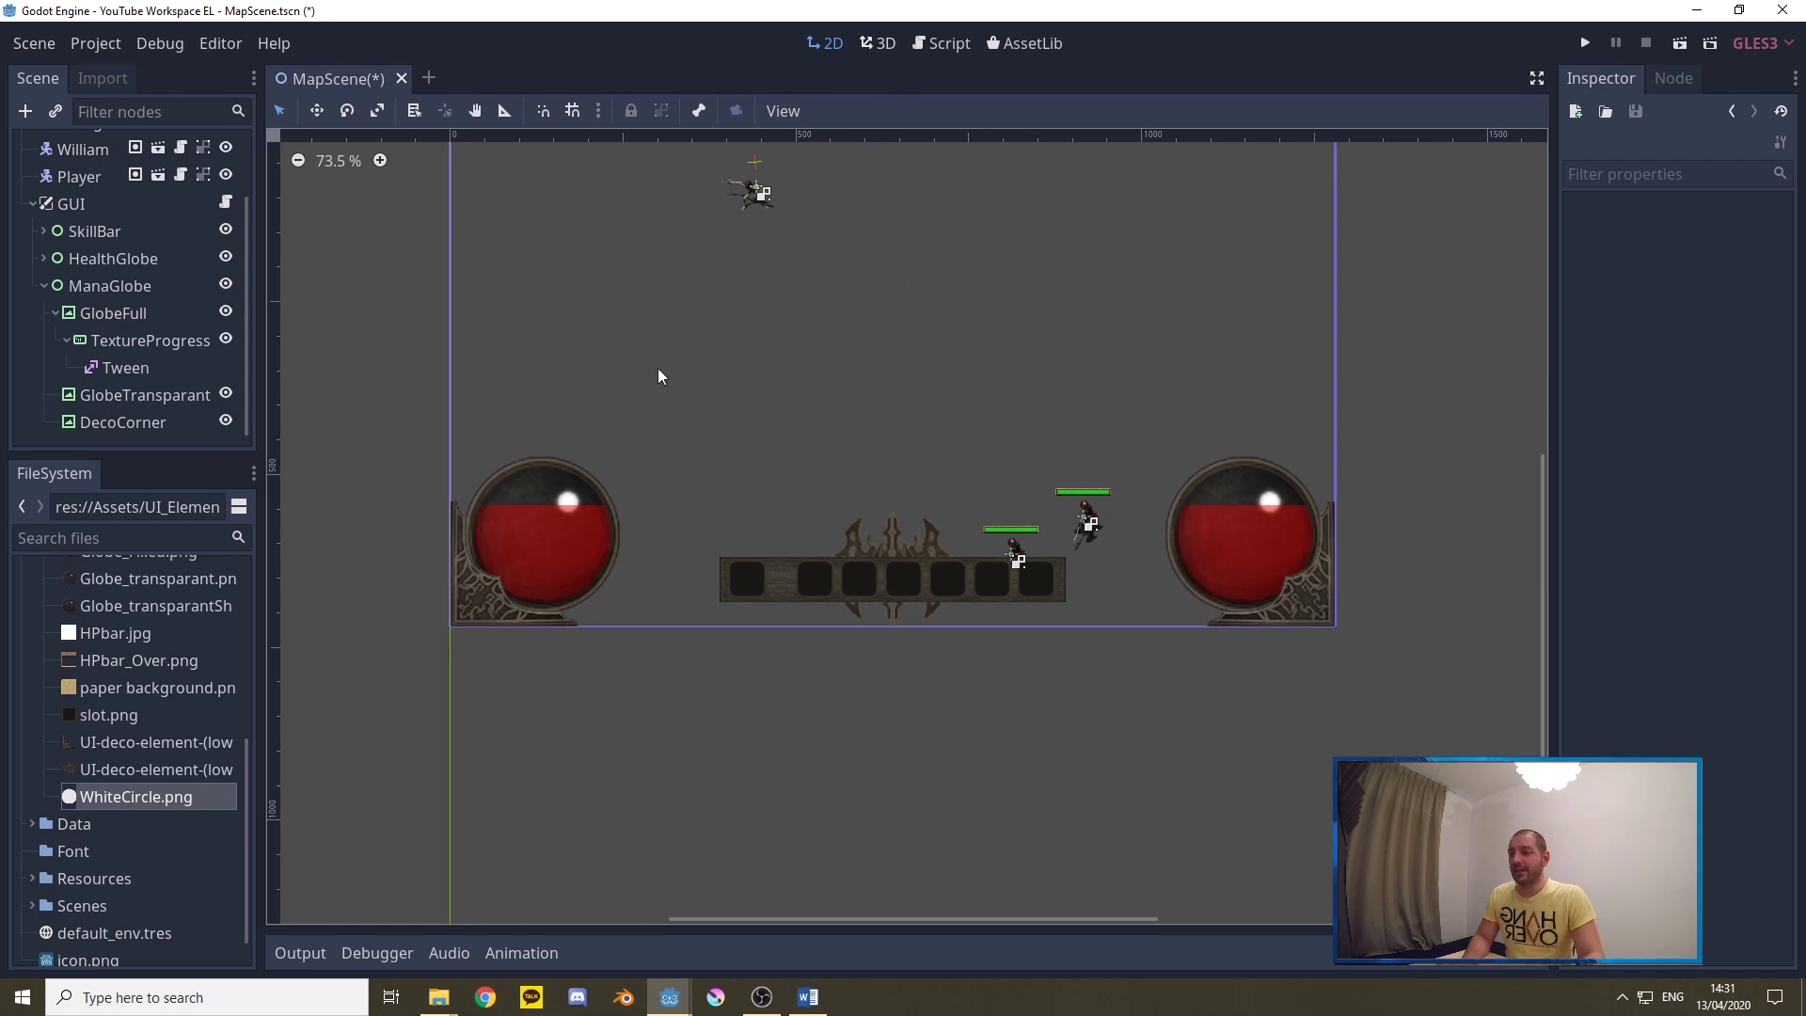
Enable Flip H on ManaGlobe's GlobeTransparant overlay so its highlight sits on the left
{"action": "left_click", "coordinate": [116, 316]}
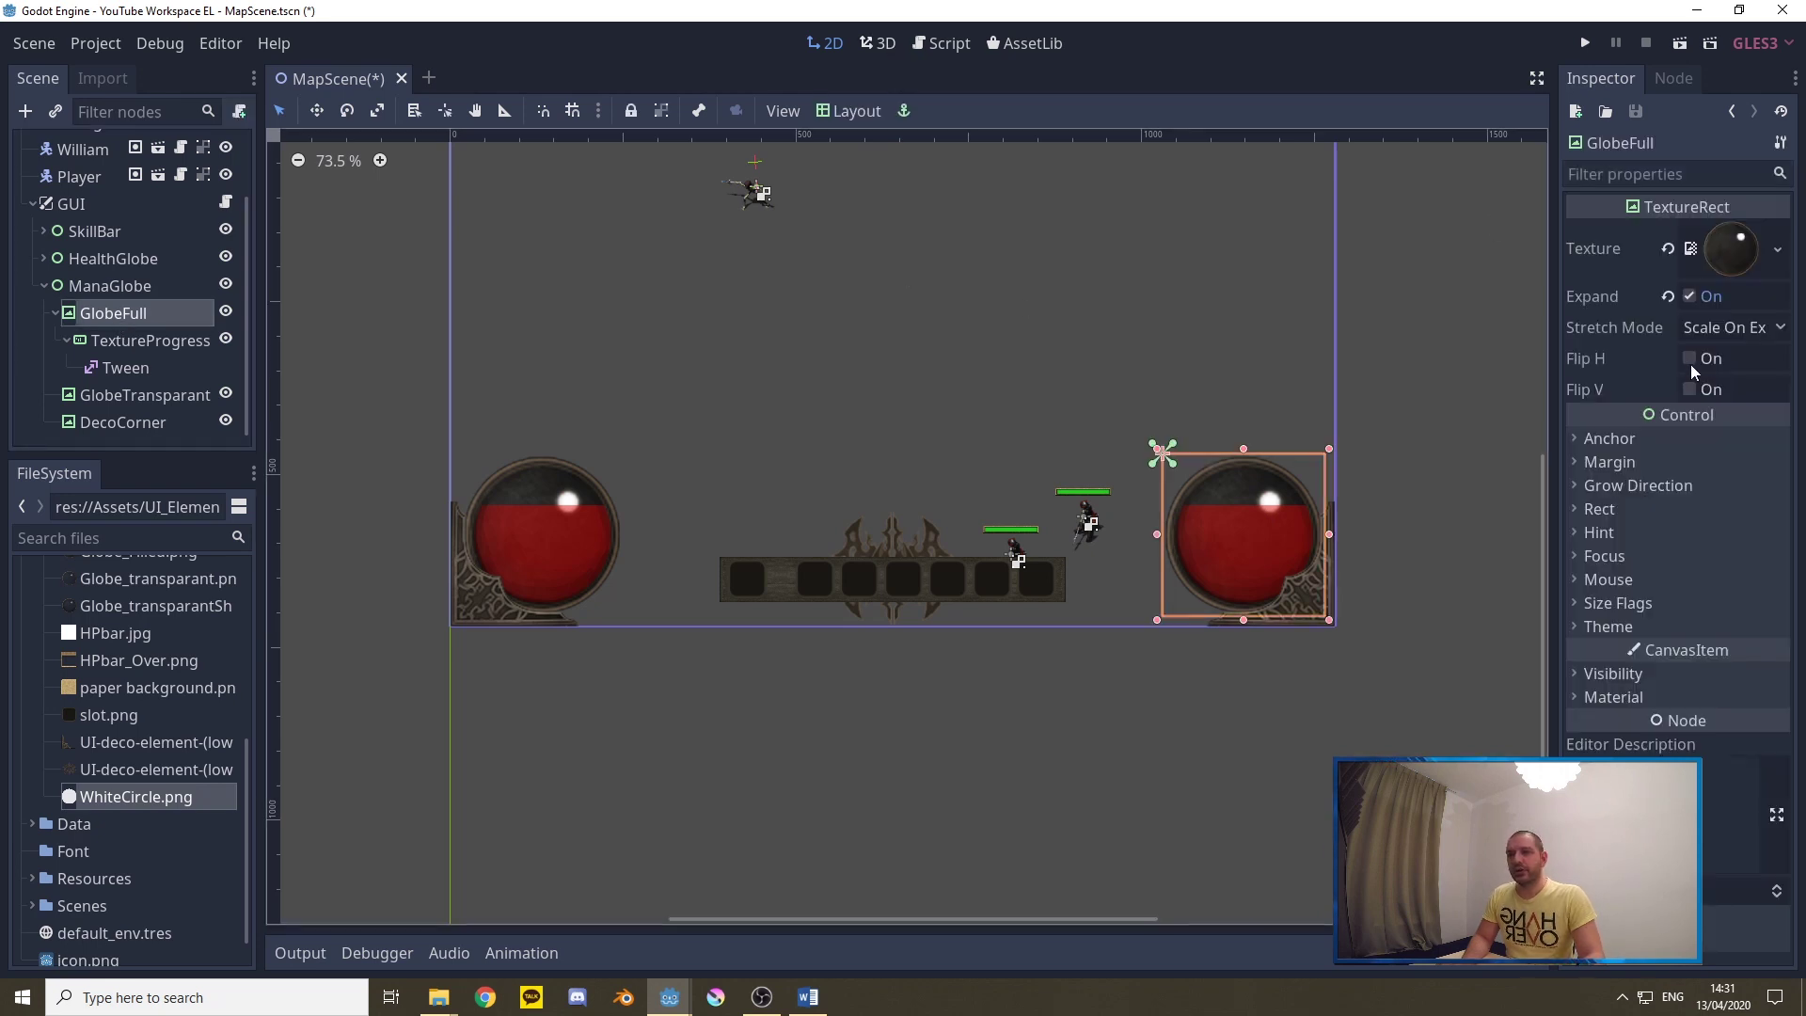
{"action": "left_click", "coordinate": [146, 396]}
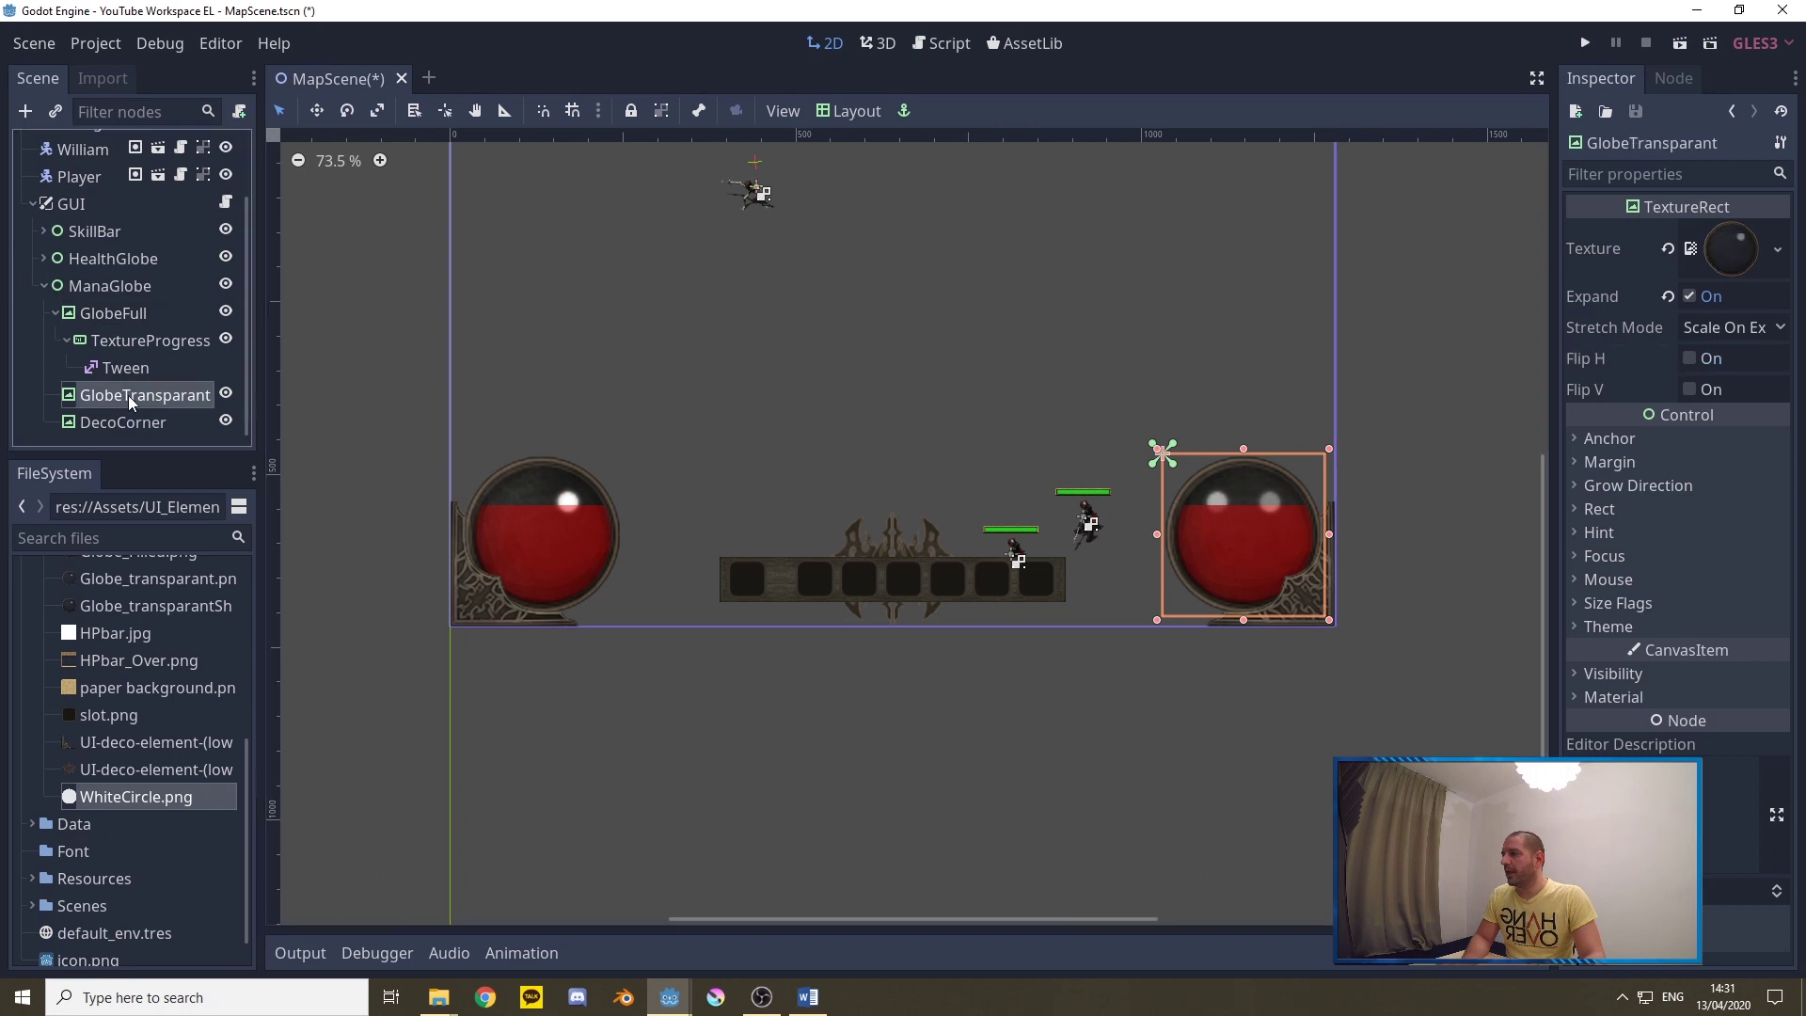
{"action": "left_click", "coordinate": [1692, 358]}
{"action": "left_click", "coordinate": [1470, 397]}
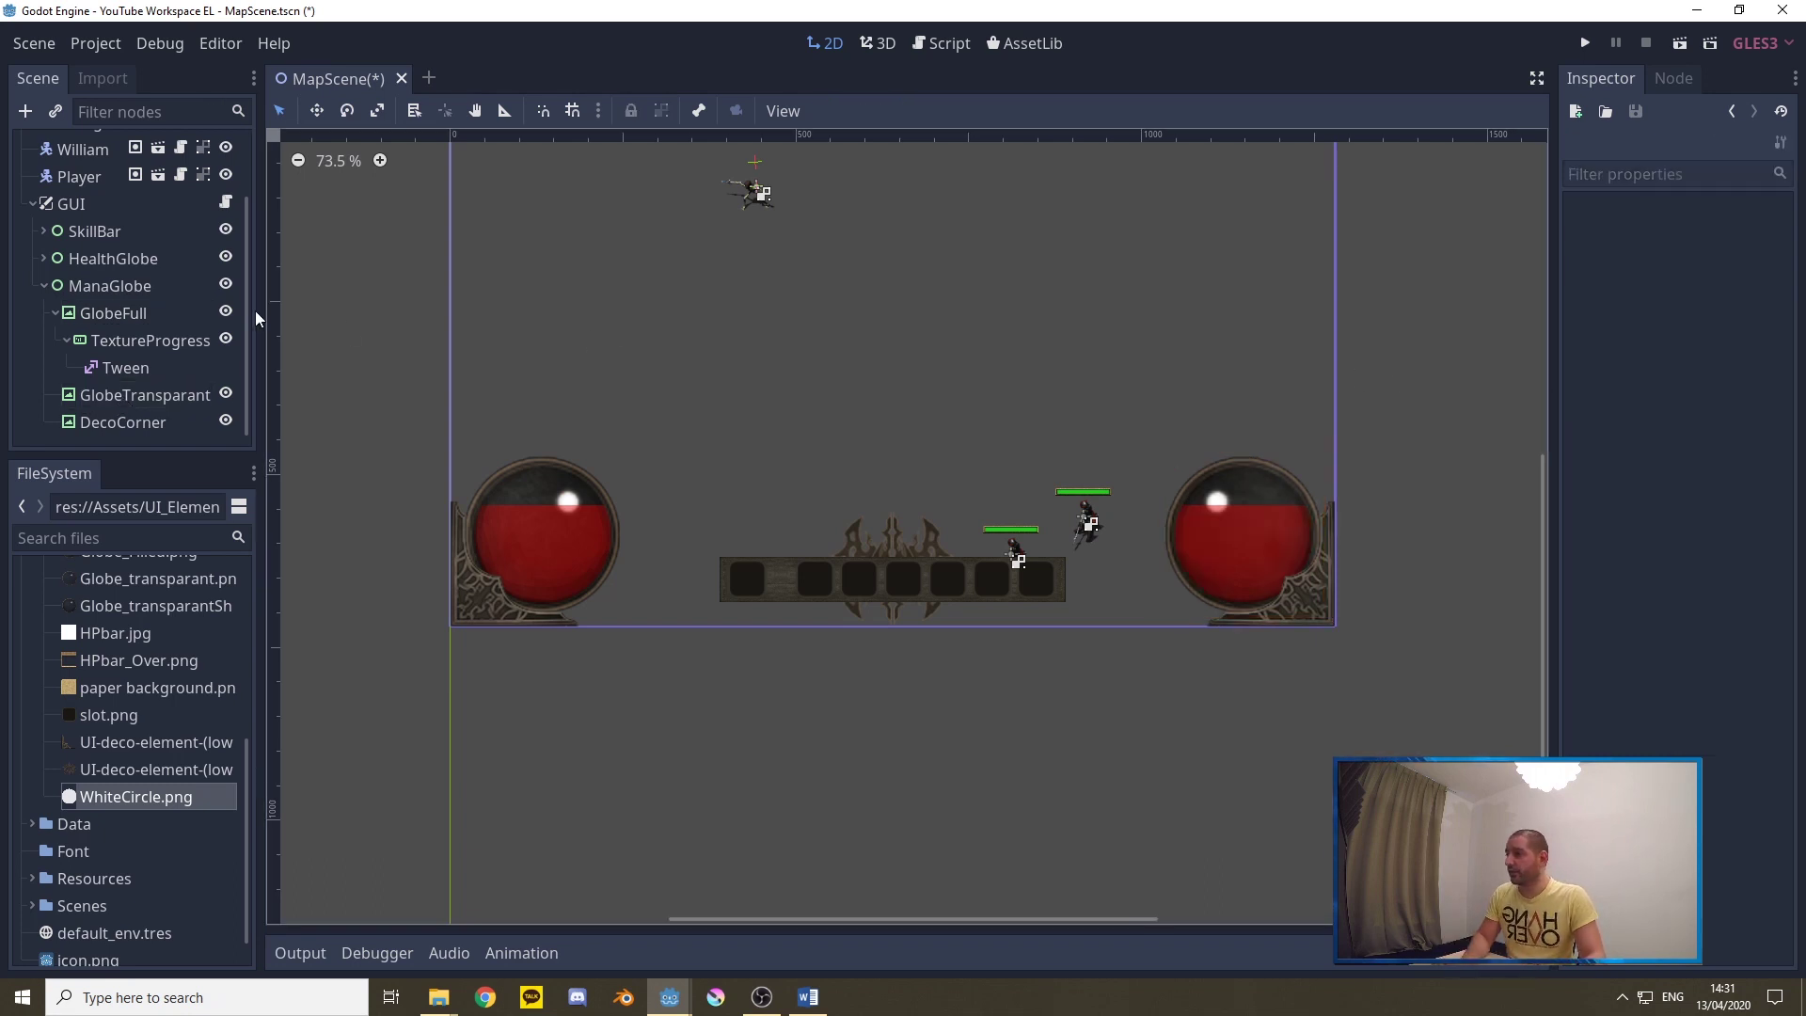
Set the Progress tint of ManaGlobe's TextureProgress from red to blue
{"action": "left_click", "coordinate": [143, 344]}
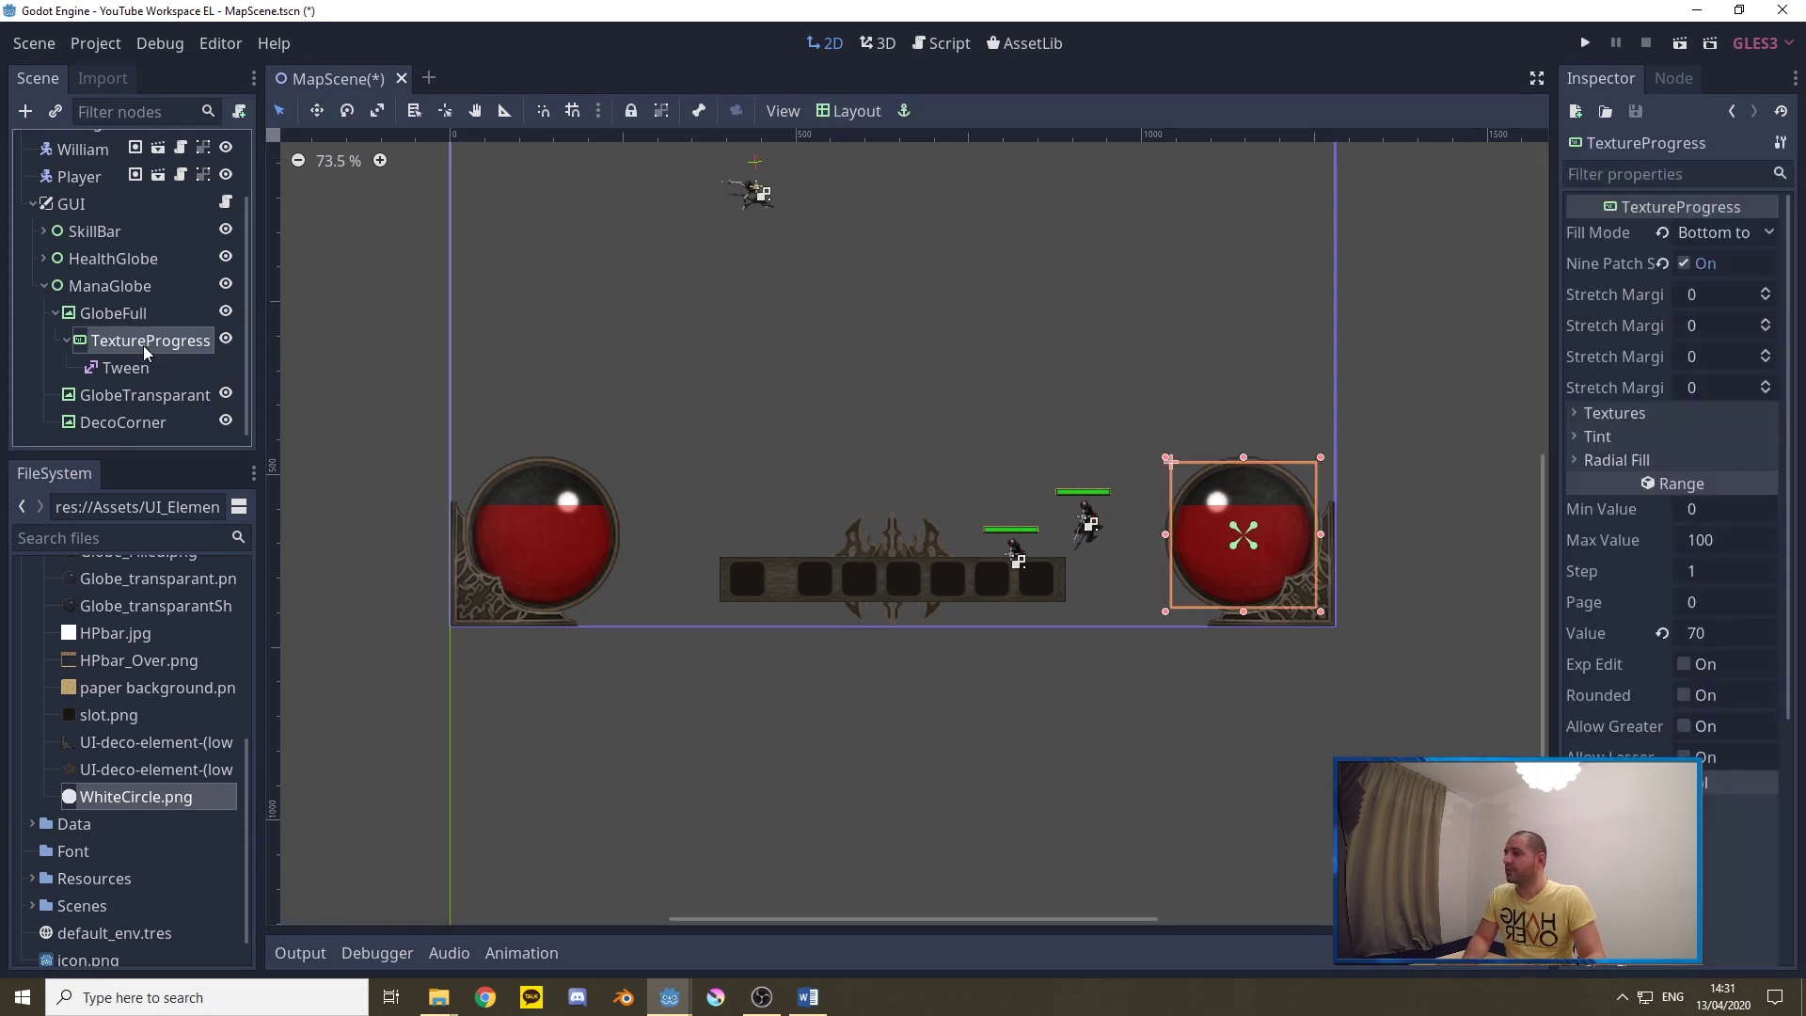
{"action": "left_click", "coordinate": [1635, 436]}
{"action": "left_click", "coordinate": [1724, 525]}
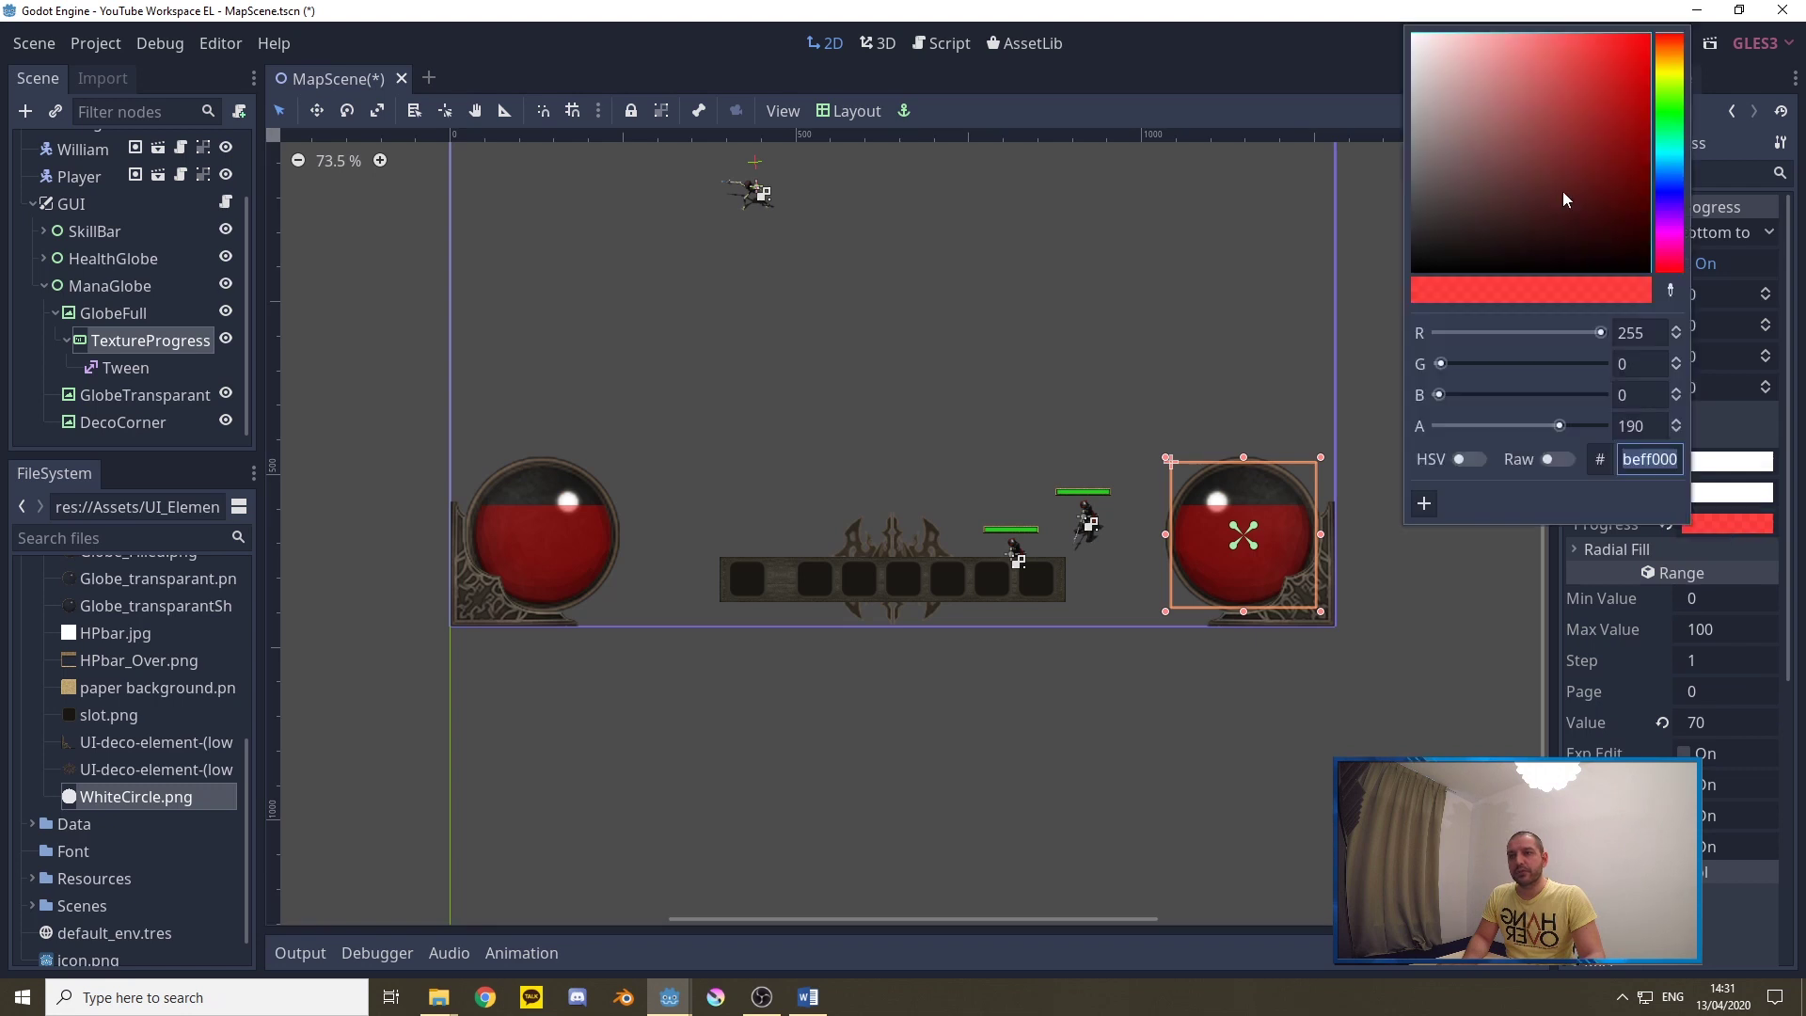
{"action": "left_click", "coordinate": [1671, 198]}
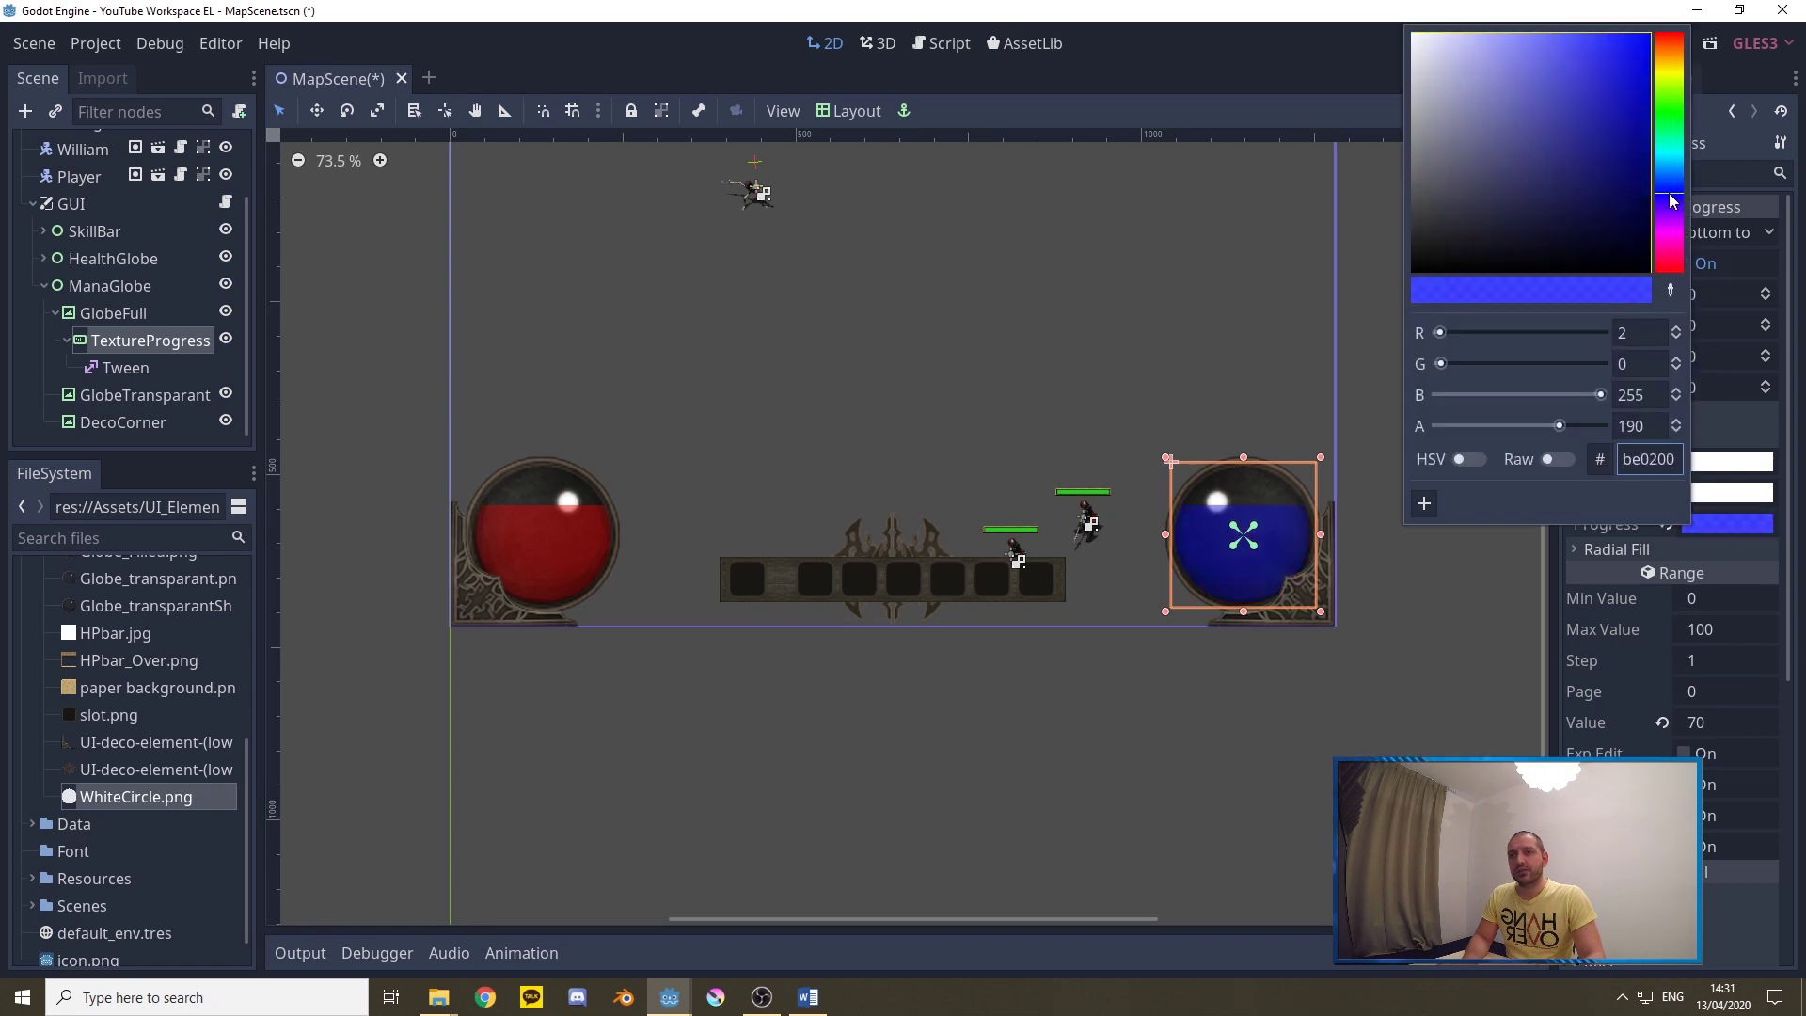
{"action": "left_click", "coordinate": [1366, 290]}
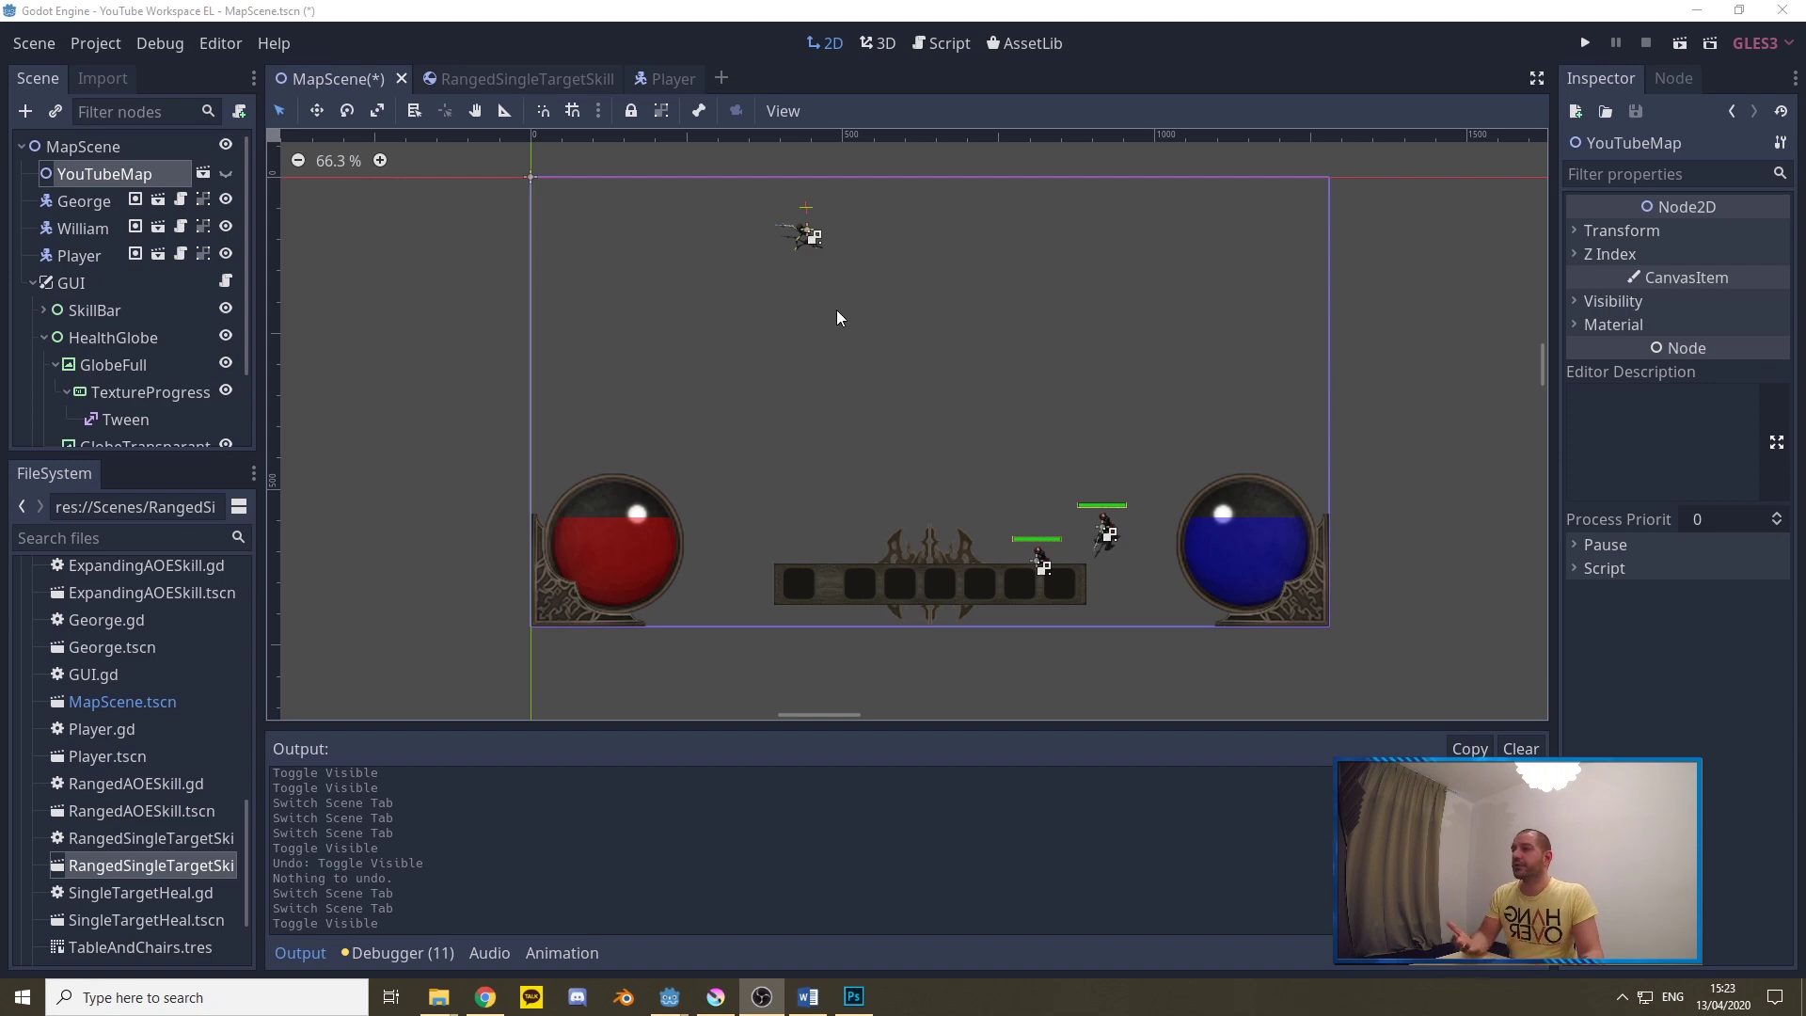
Make the YouTubeMap node visible and switch to the RangedSingleTargetSkill scene tab
{"action": "left_click", "coordinate": [228, 172]}
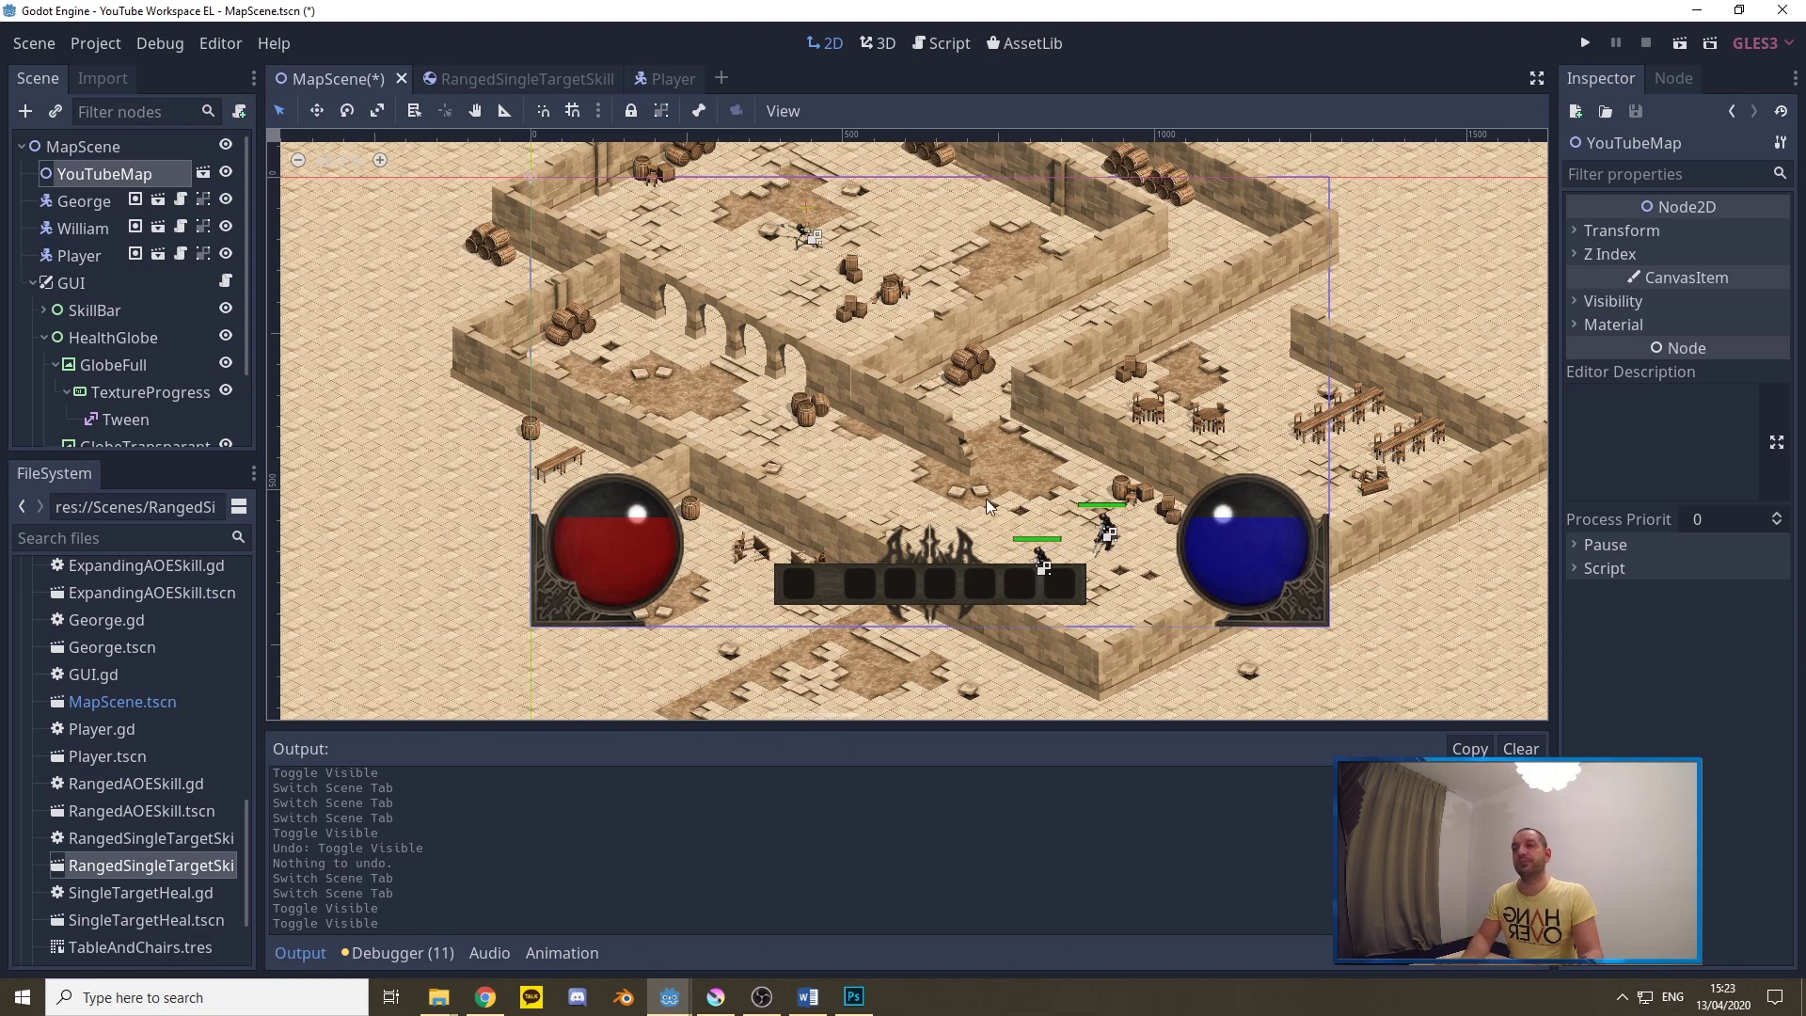
{"action": "left_click", "coordinate": [502, 82]}
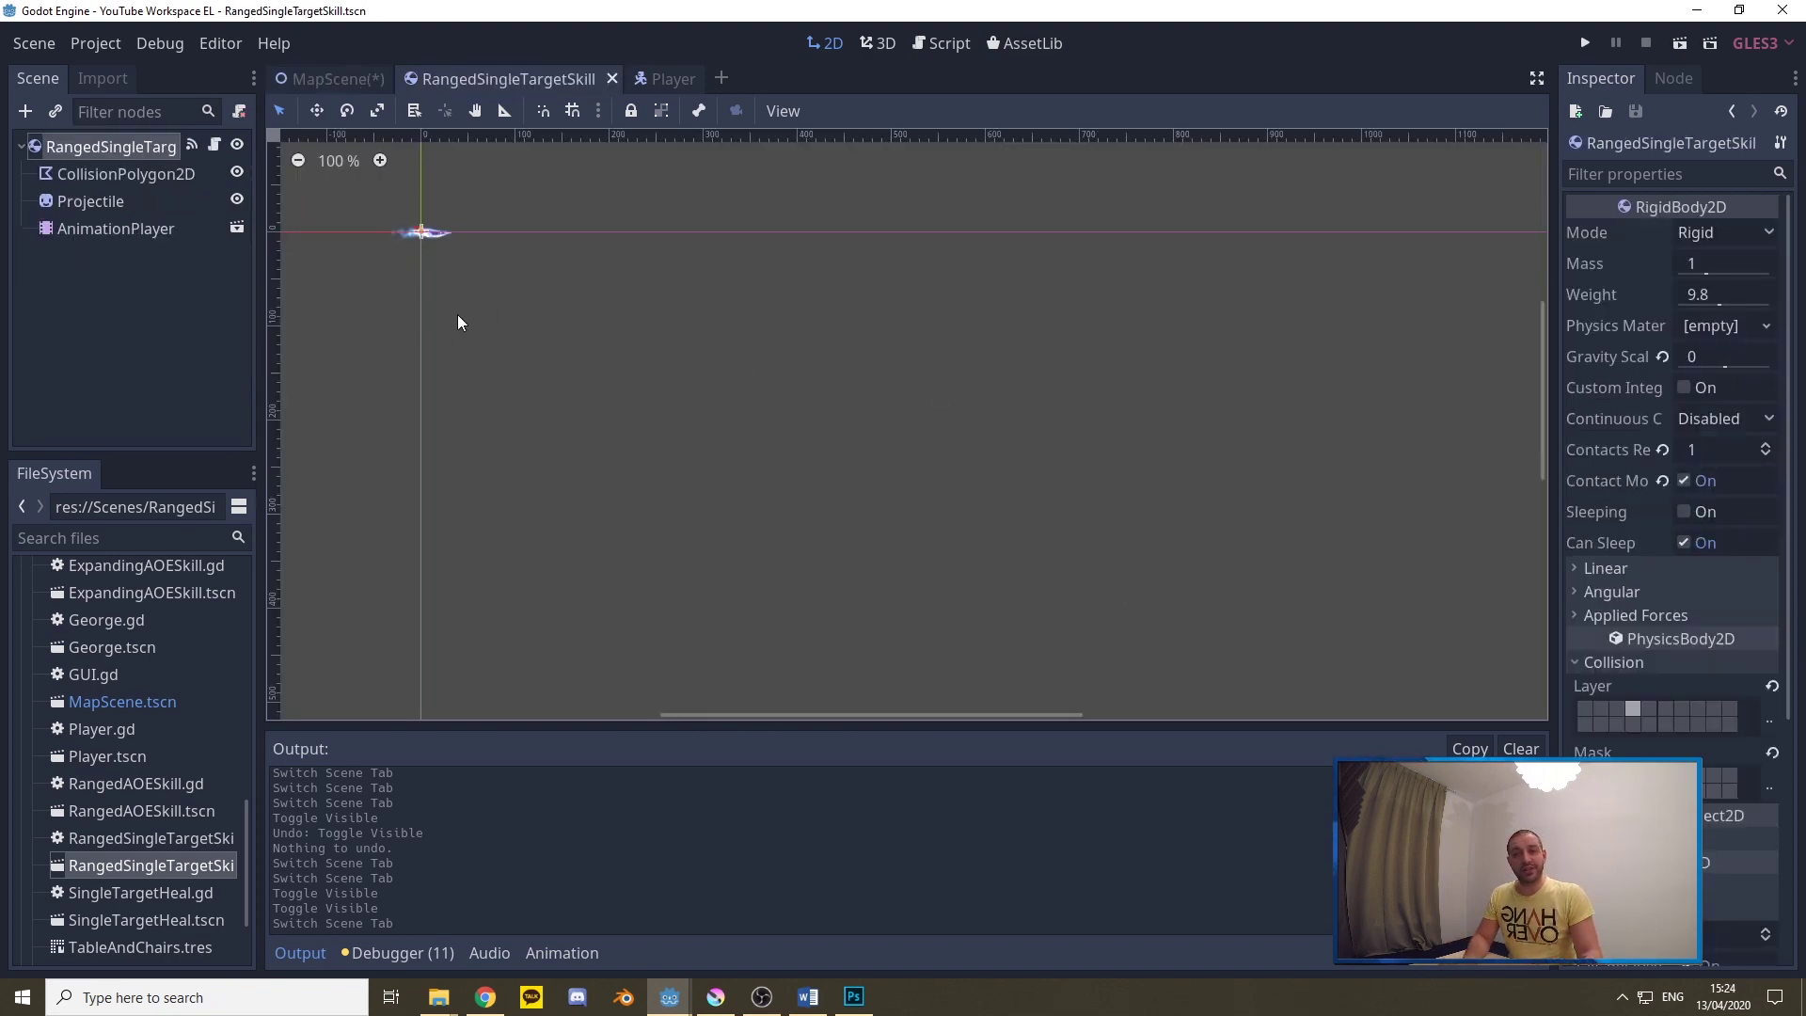
Review the skill script's _on_Spell_body_entered handler that calls OnHit on Player-group bodies
{"action": "left_click", "coordinate": [941, 48]}
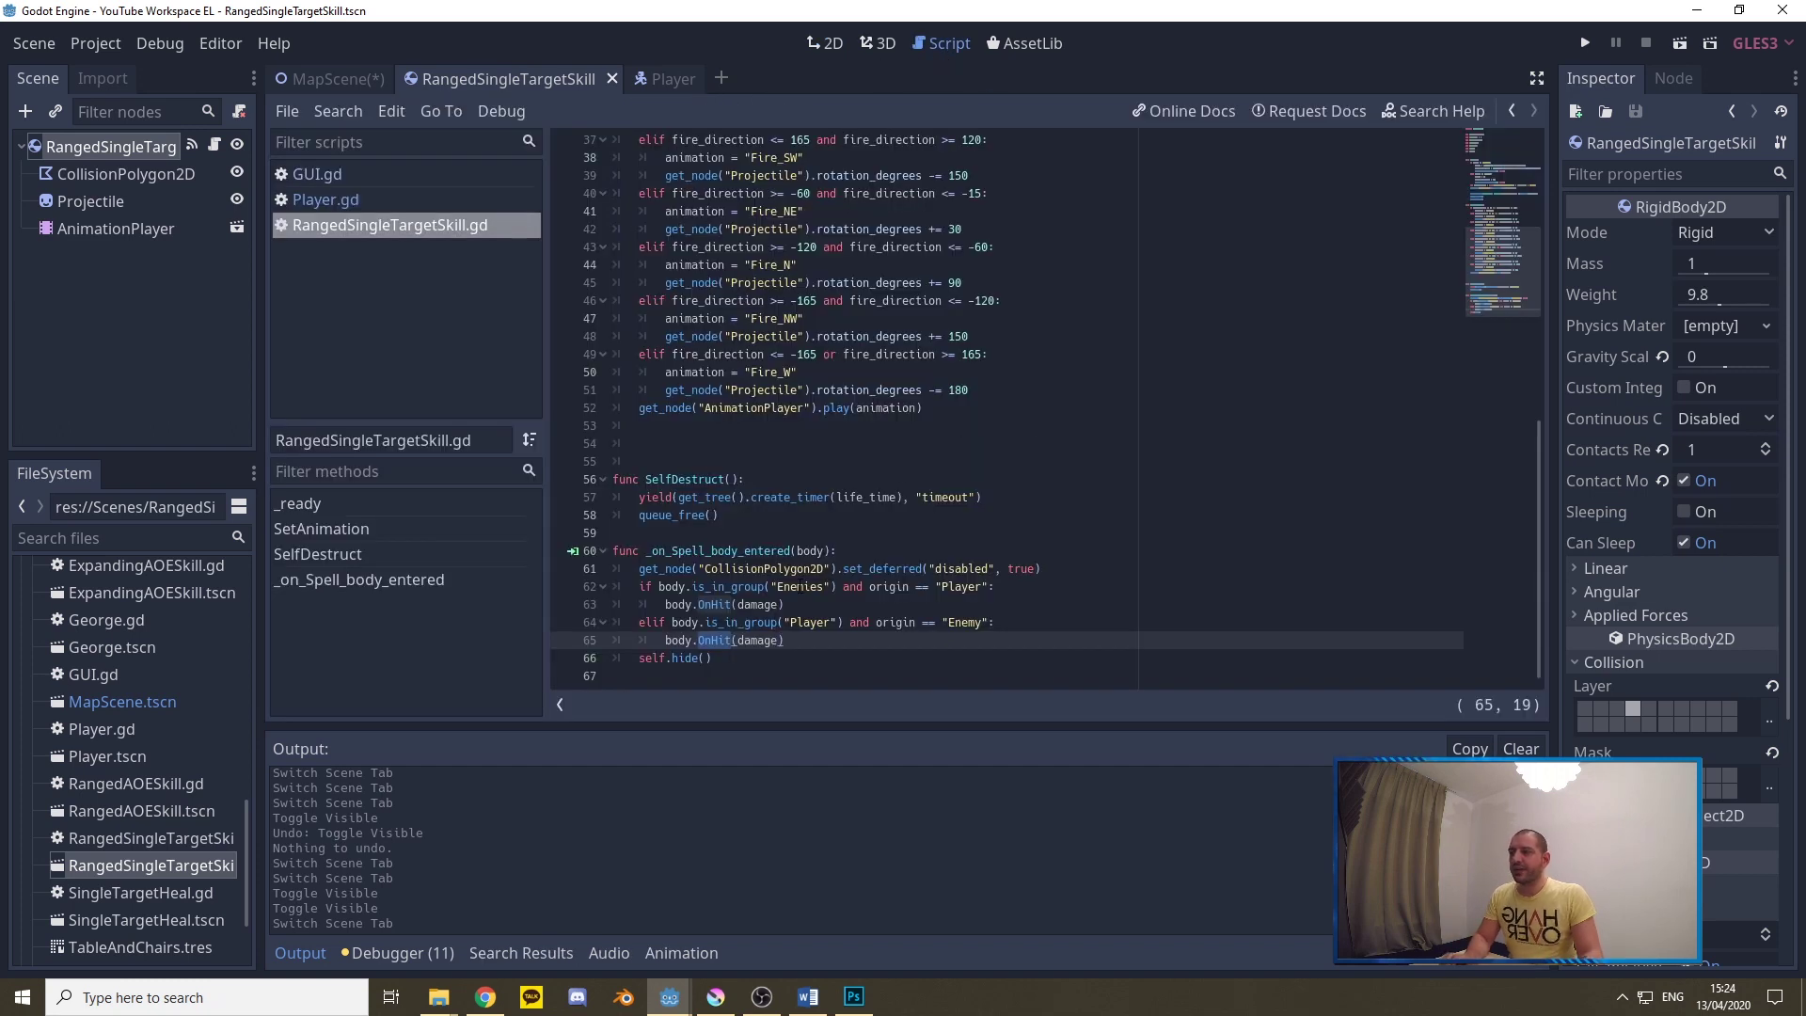
{"action": "left_click_drag", "start_coordinate": [645, 551], "coordinate": [831, 550]}
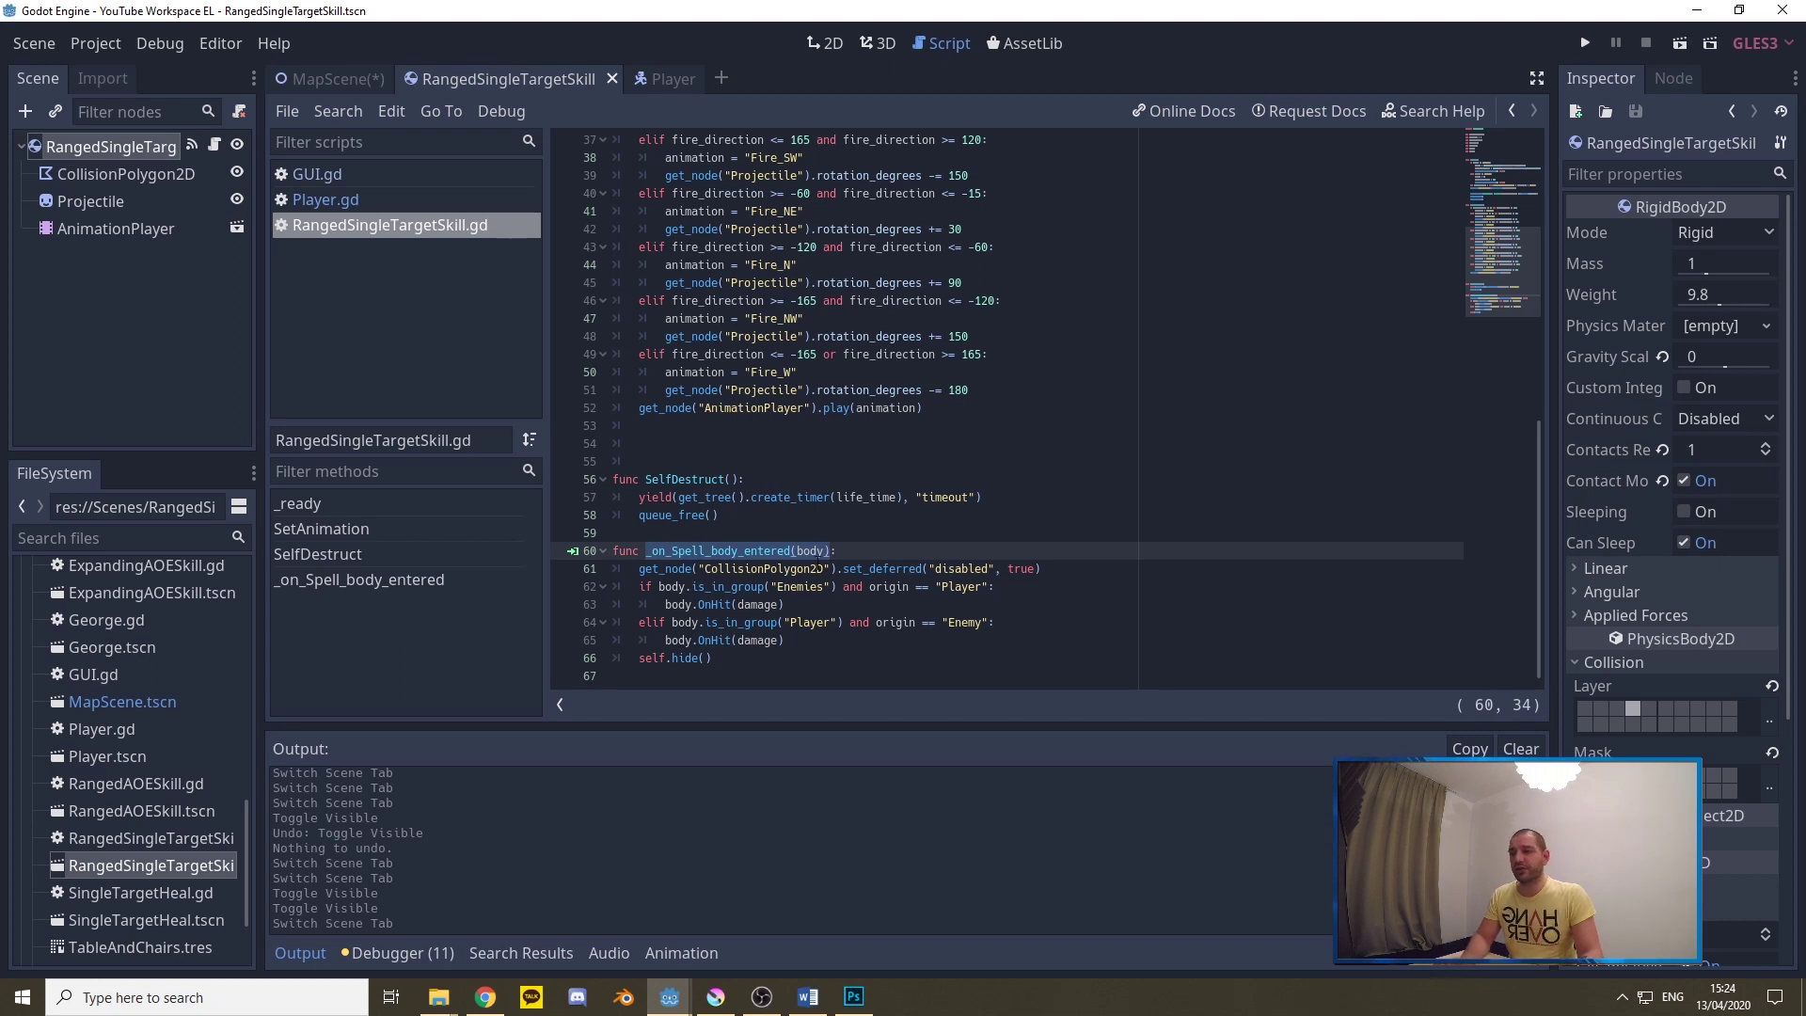
{"action": "left_click_drag", "start_coordinate": [671, 622], "coordinate": [996, 624]}
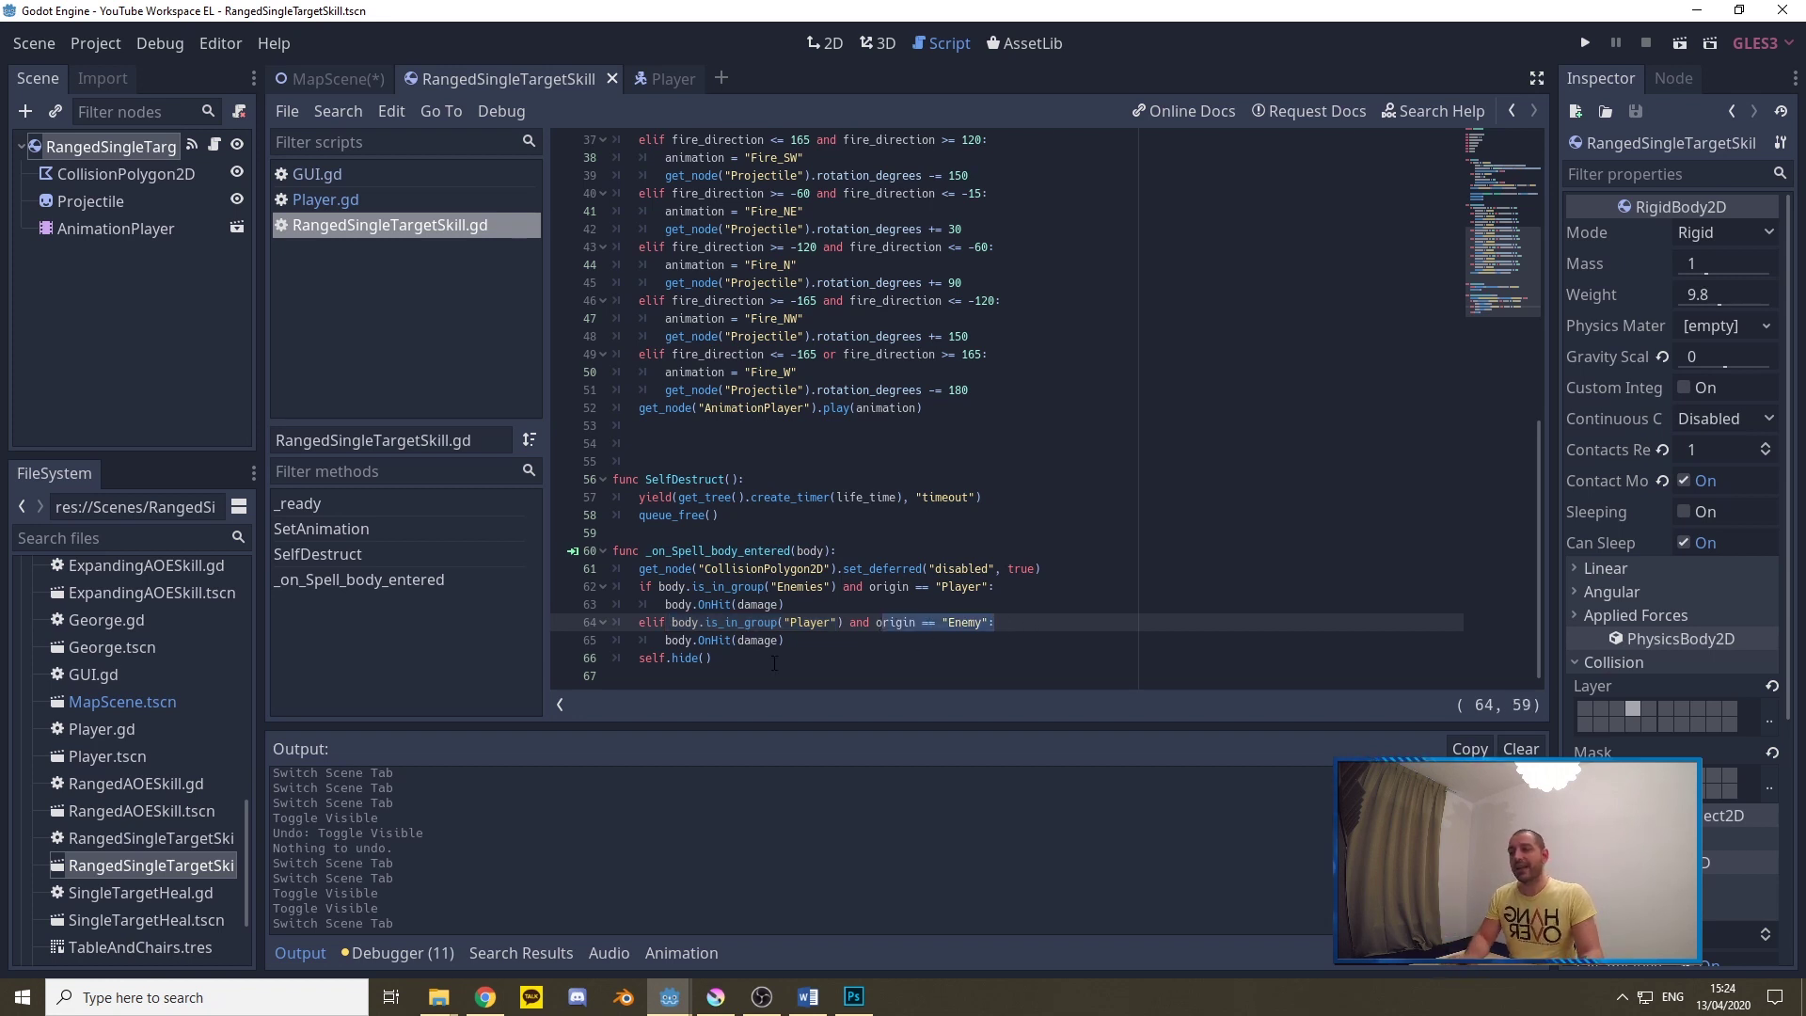
{"action": "double_click", "coordinate": [714, 640]}
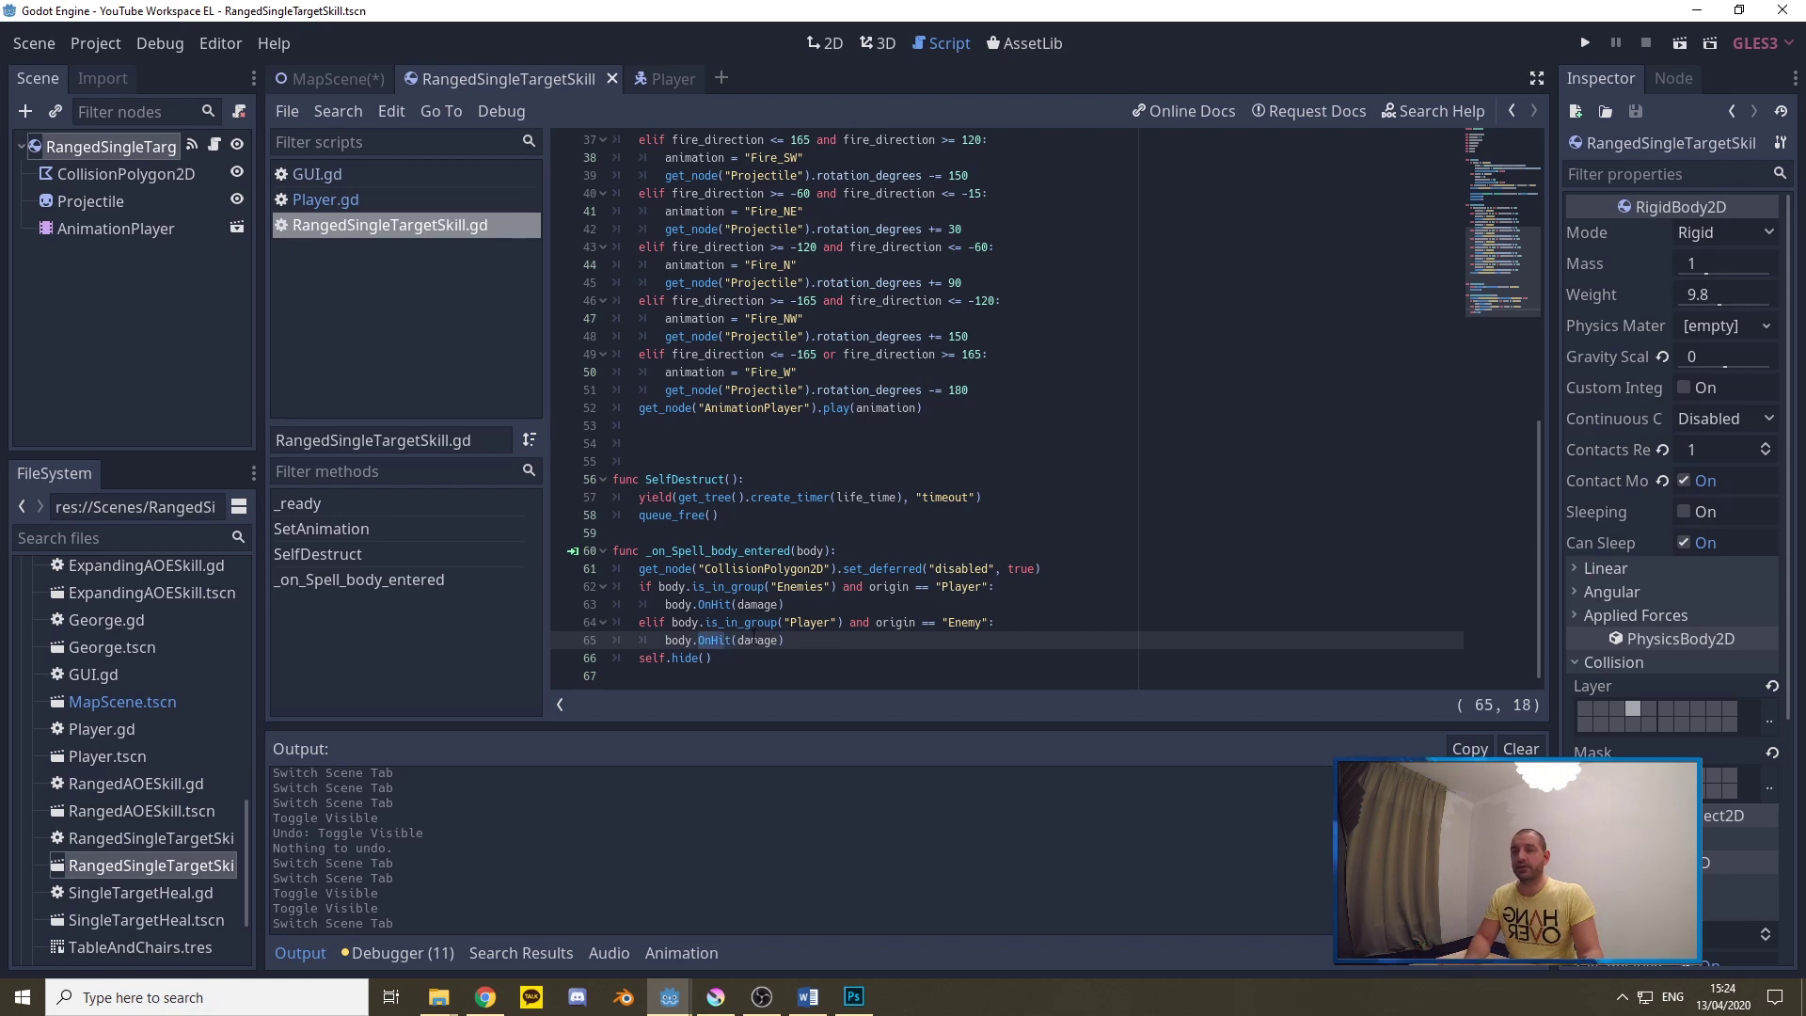
In Player.gd's OnHit function, delete the print(current_hp) line and the leftover empty line
{"action": "left_click", "coordinate": [670, 79]}
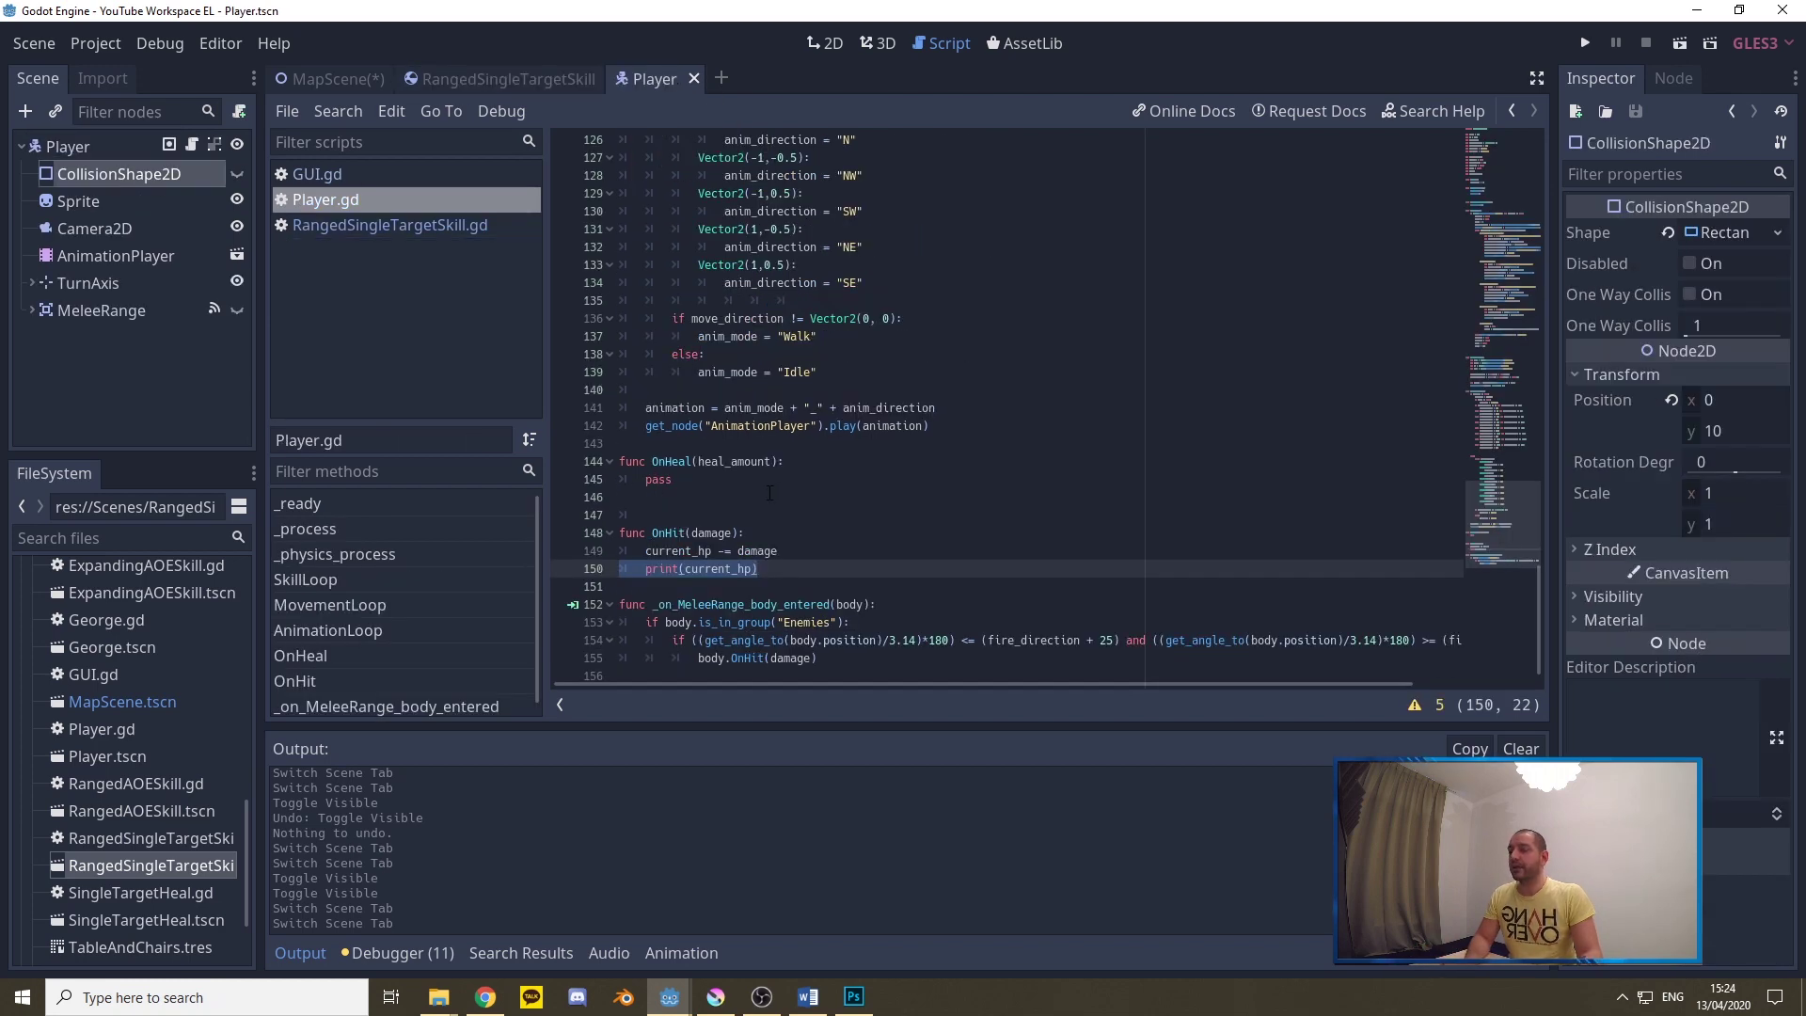
{"action": "double_click", "coordinate": [670, 532]}
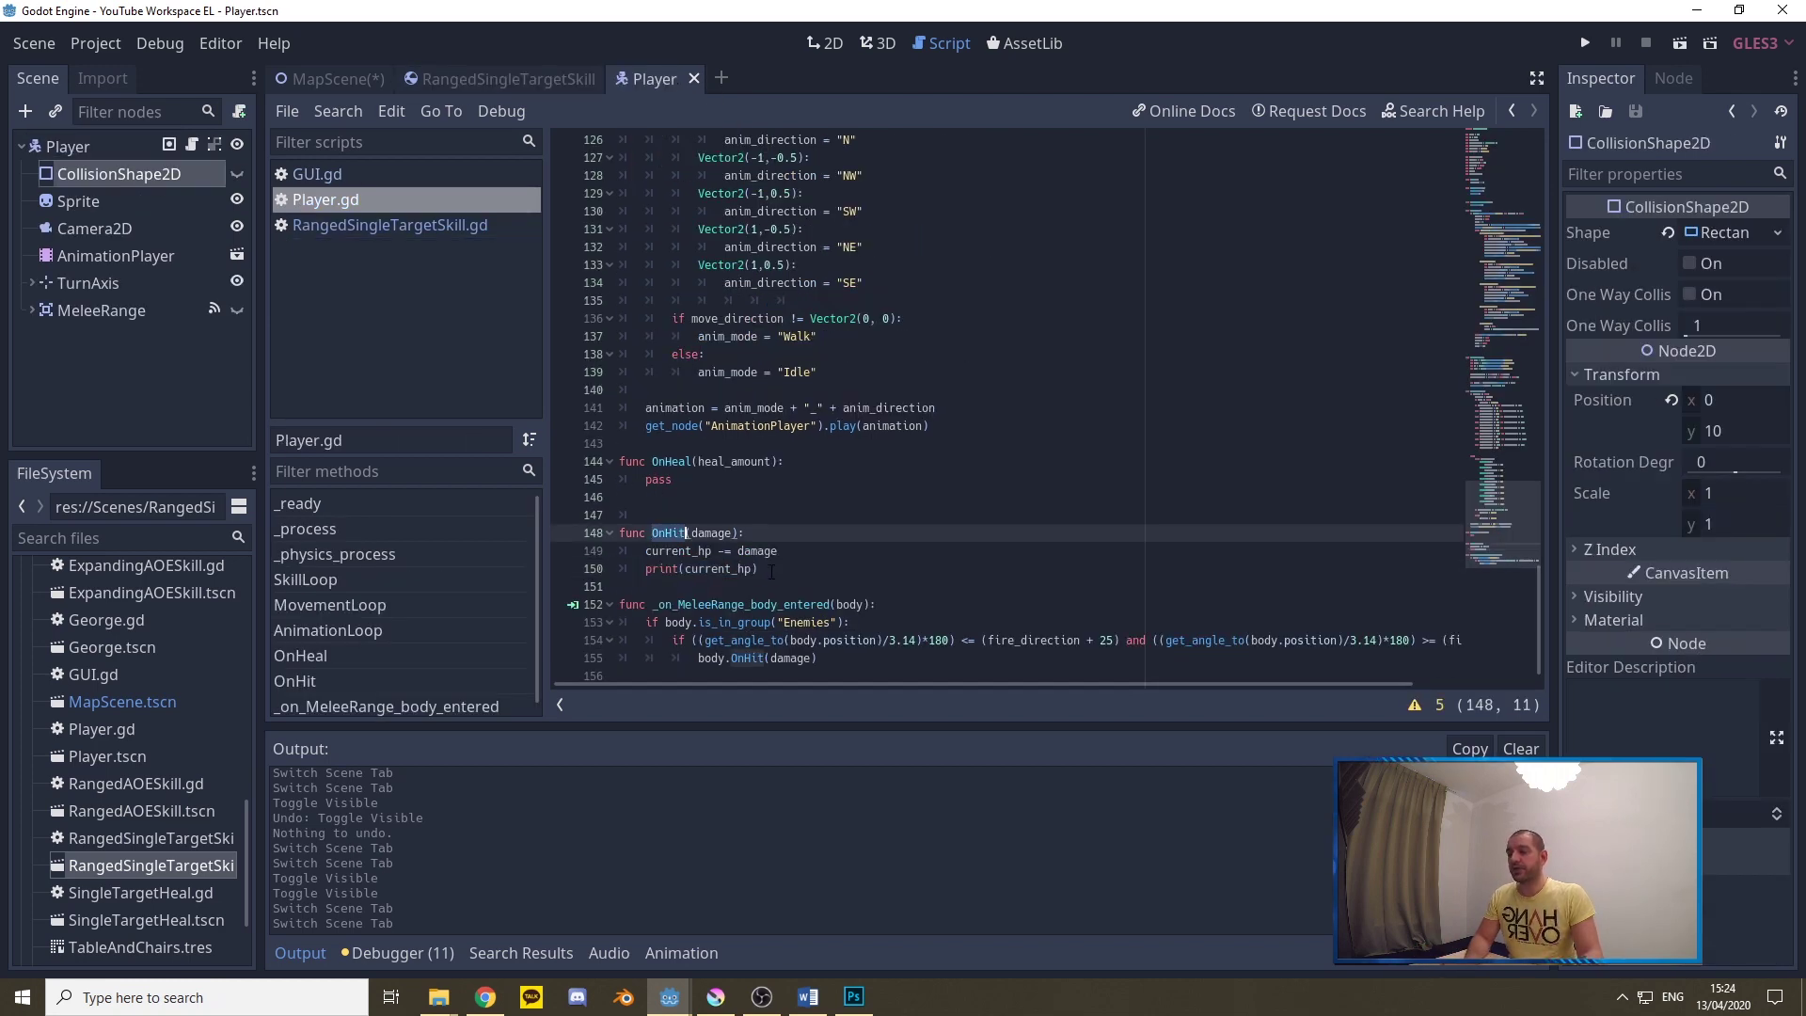
{"action": "double_click", "coordinate": [754, 550]}
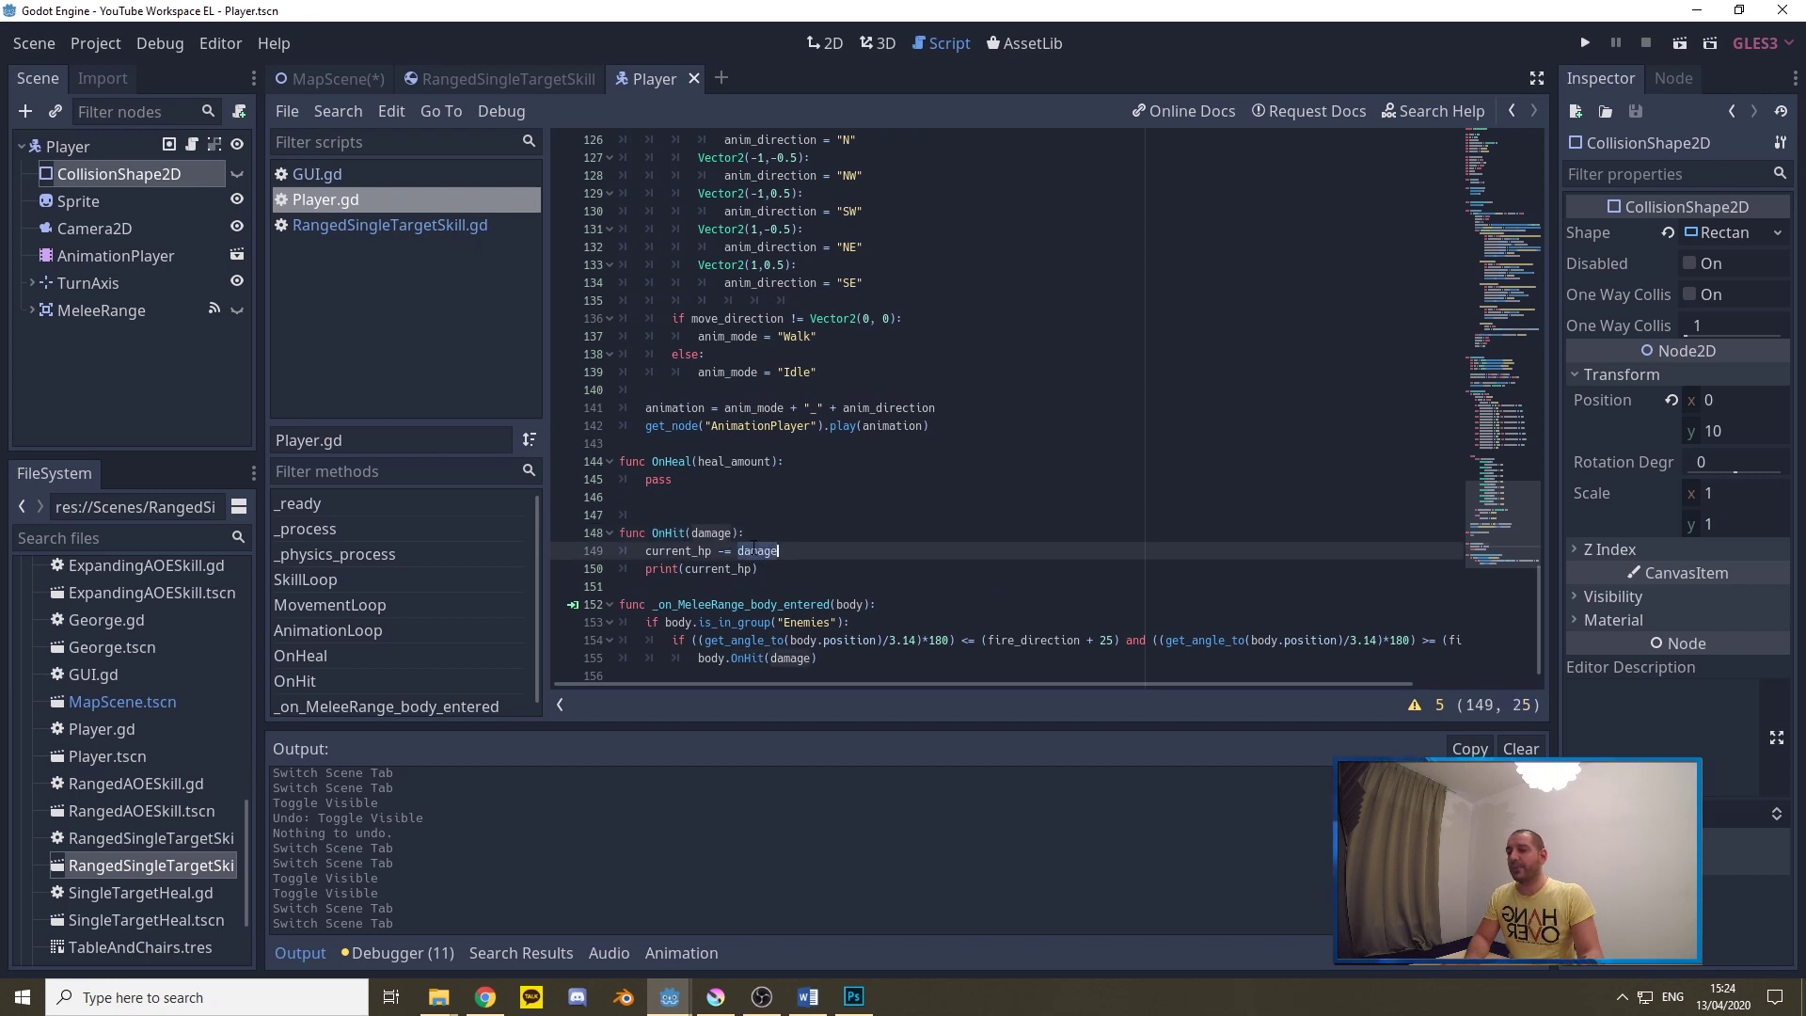
{"action": "double_click", "coordinate": [695, 552]}
{"action": "left_click", "coordinate": [736, 568]}
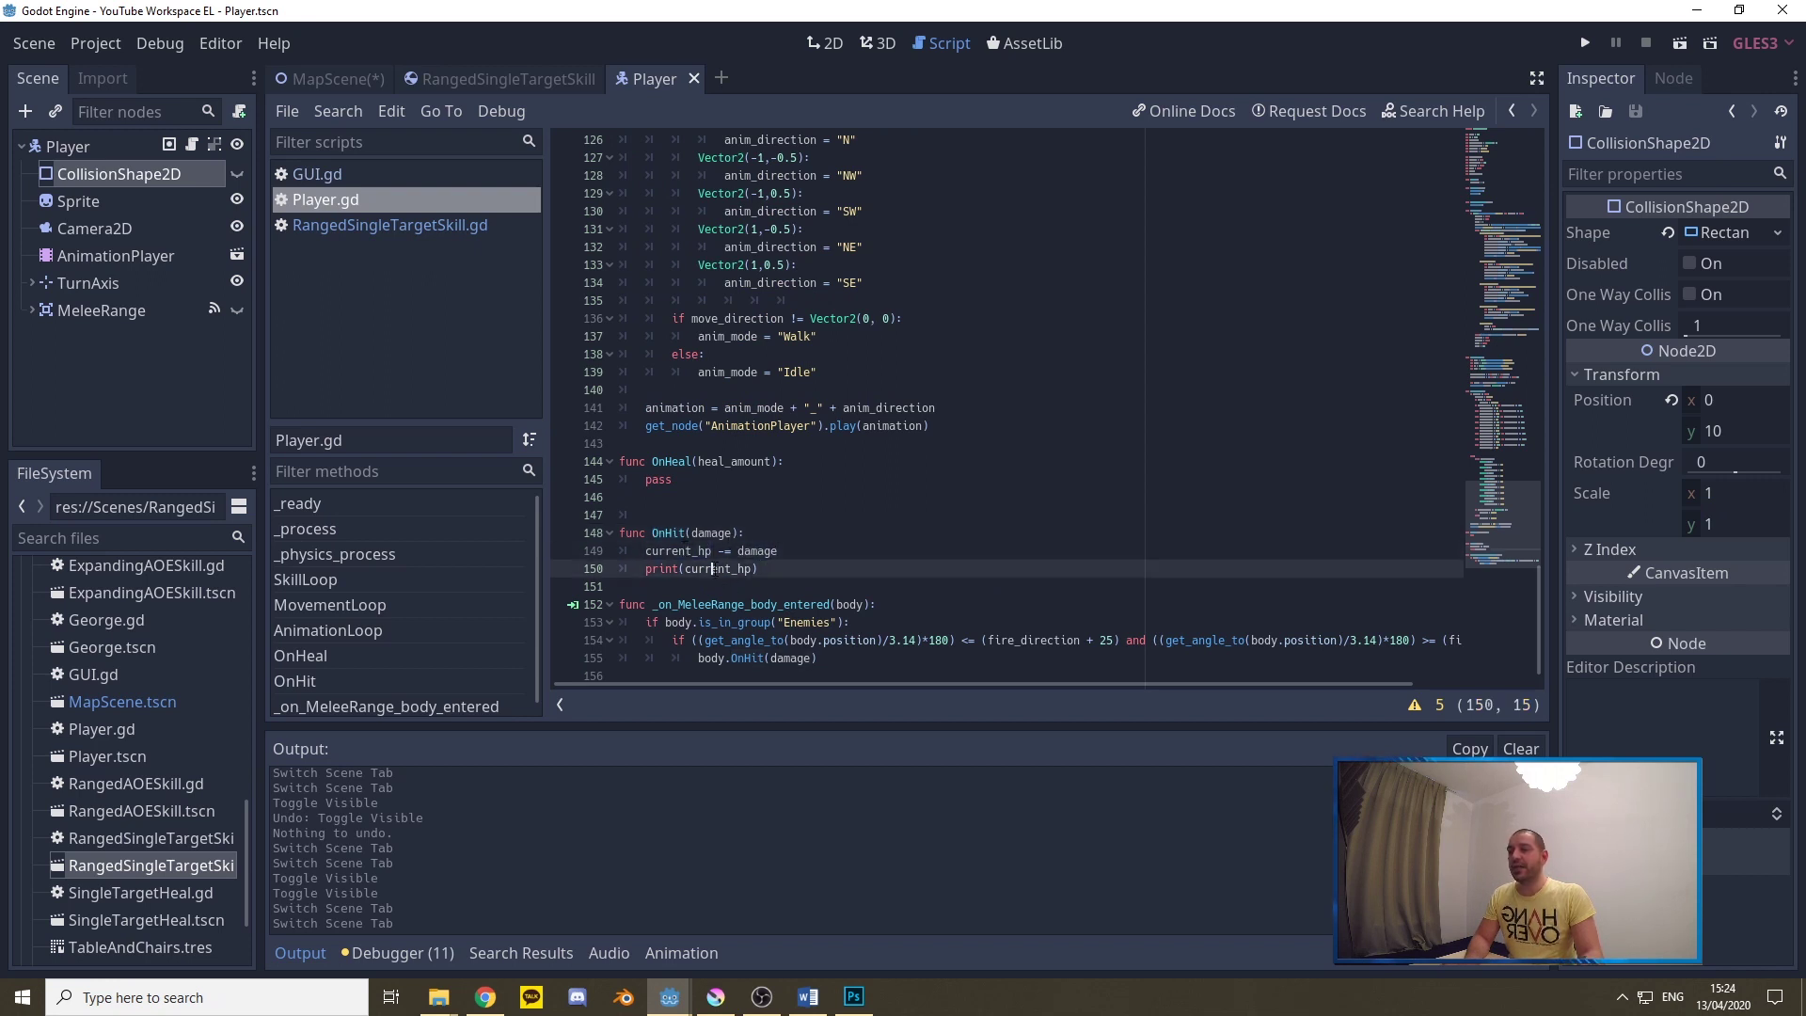
{"action": "left_click_drag", "start_coordinate": [738, 568], "coordinate": [644, 571]}
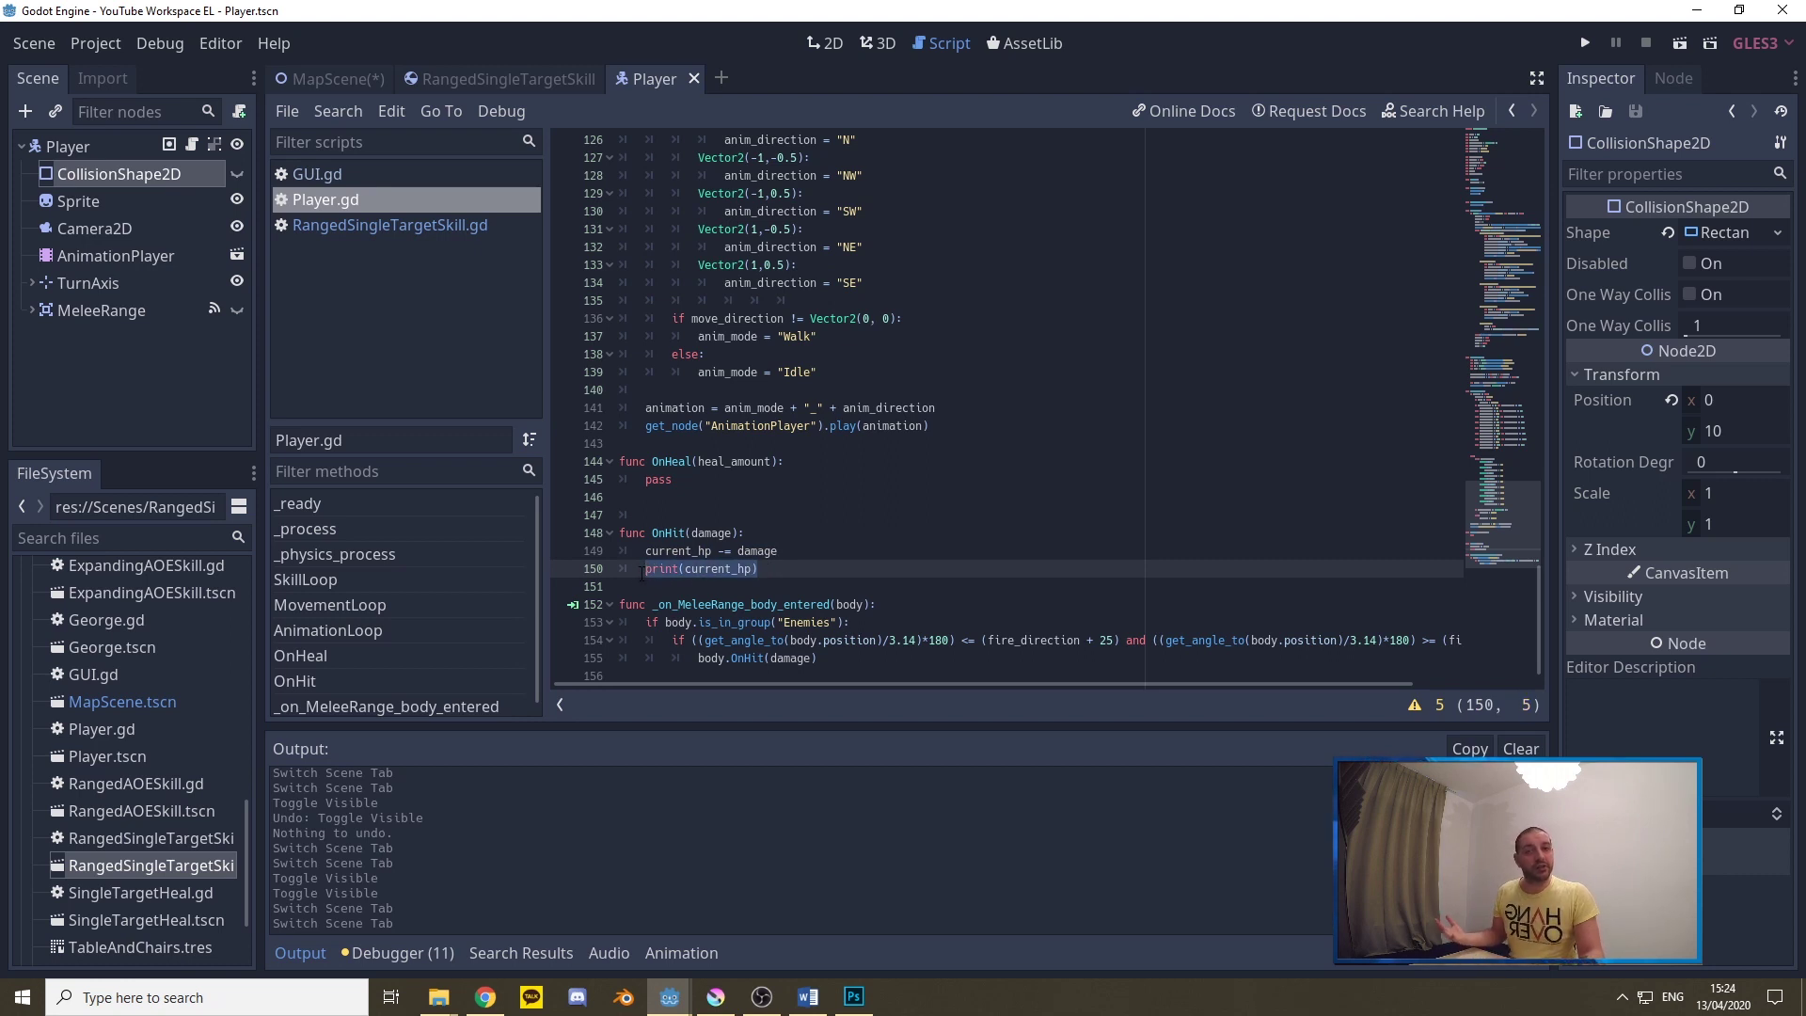
{"action": "key", "text": "BackSpace"}
{"action": "key", "text": "BackSpace"}
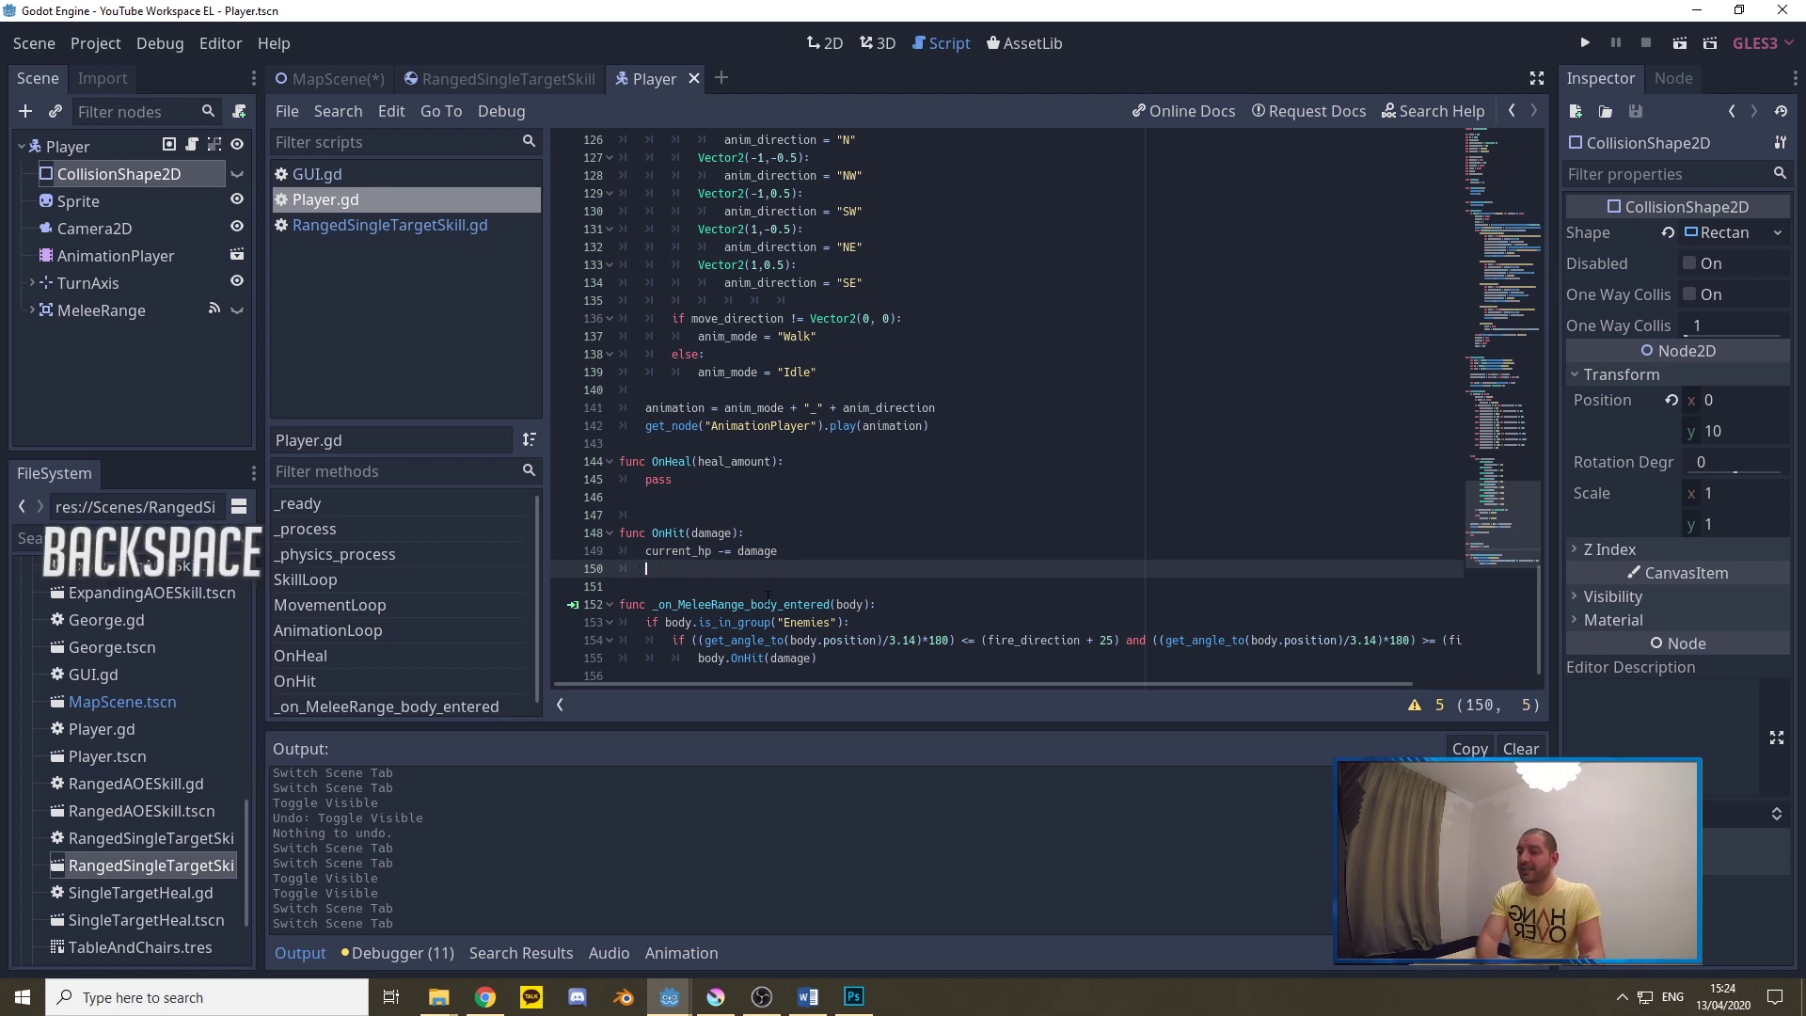
{"action": "key", "text": "BackSpace"}
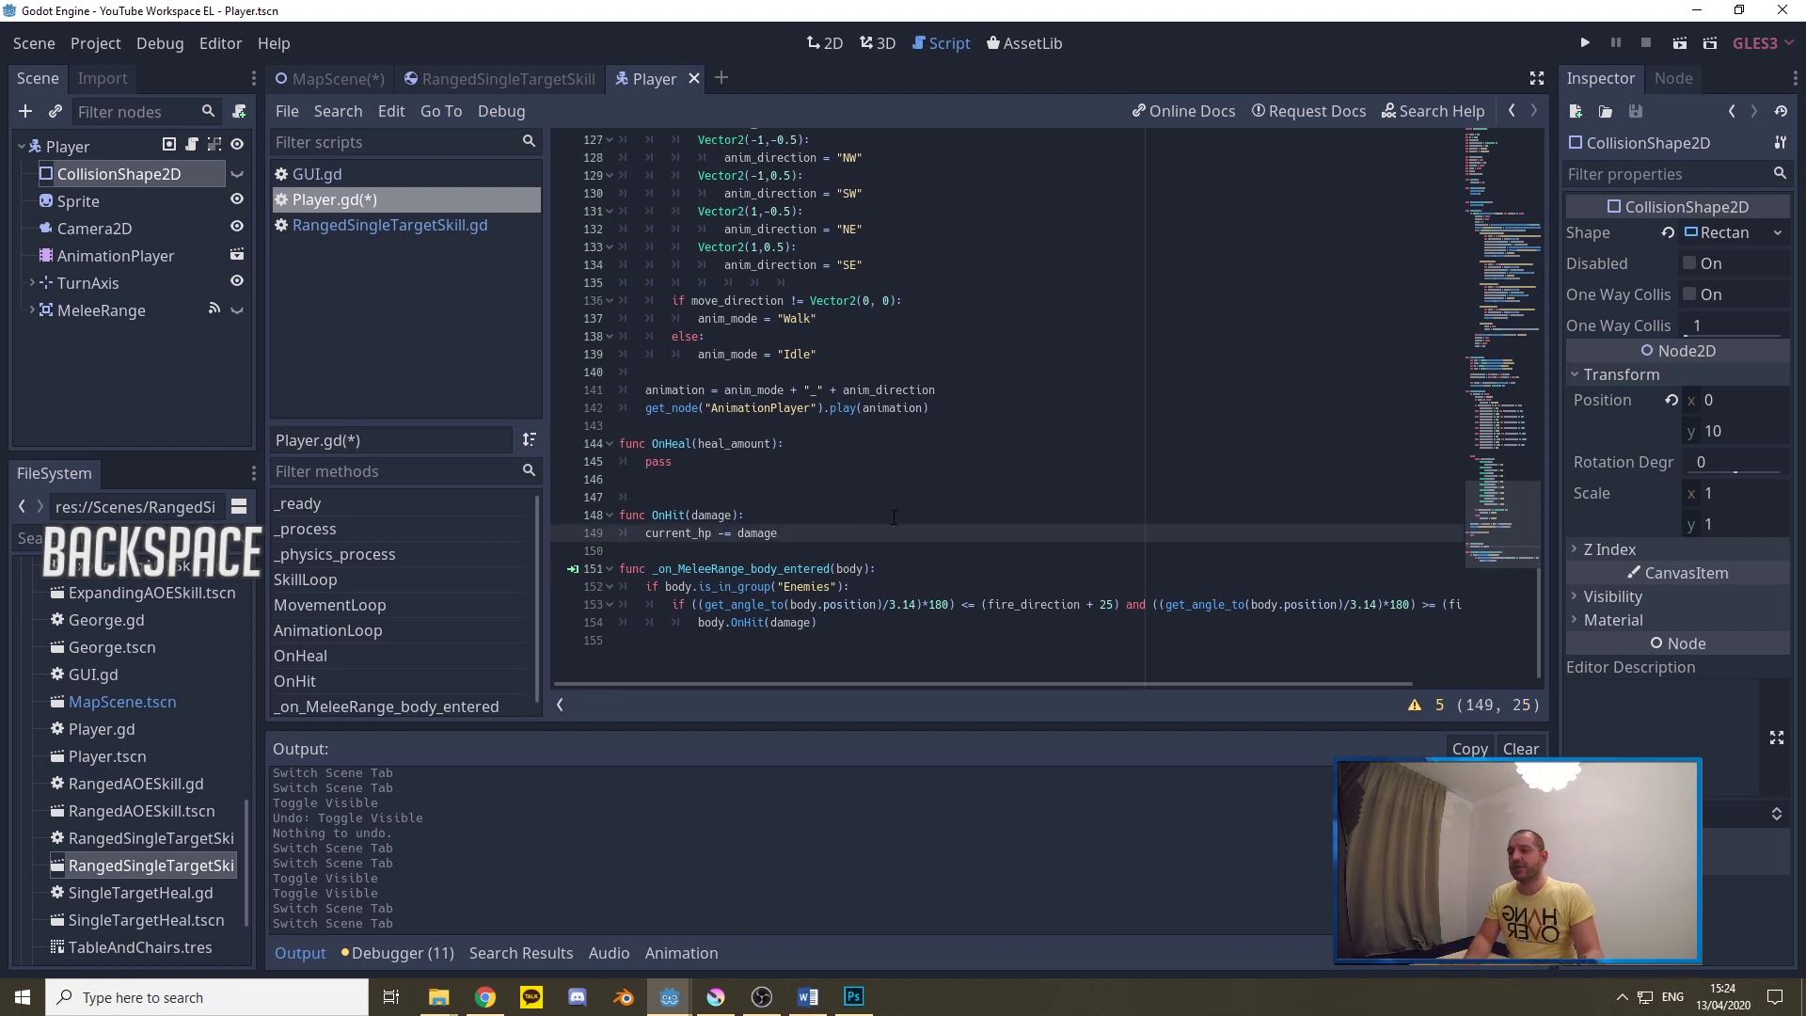
Review the hp and current_hp declarations at the top of Player.gd
{"action": "left_click_drag", "start_coordinate": [1537, 643], "coordinate": [1535, 170]}
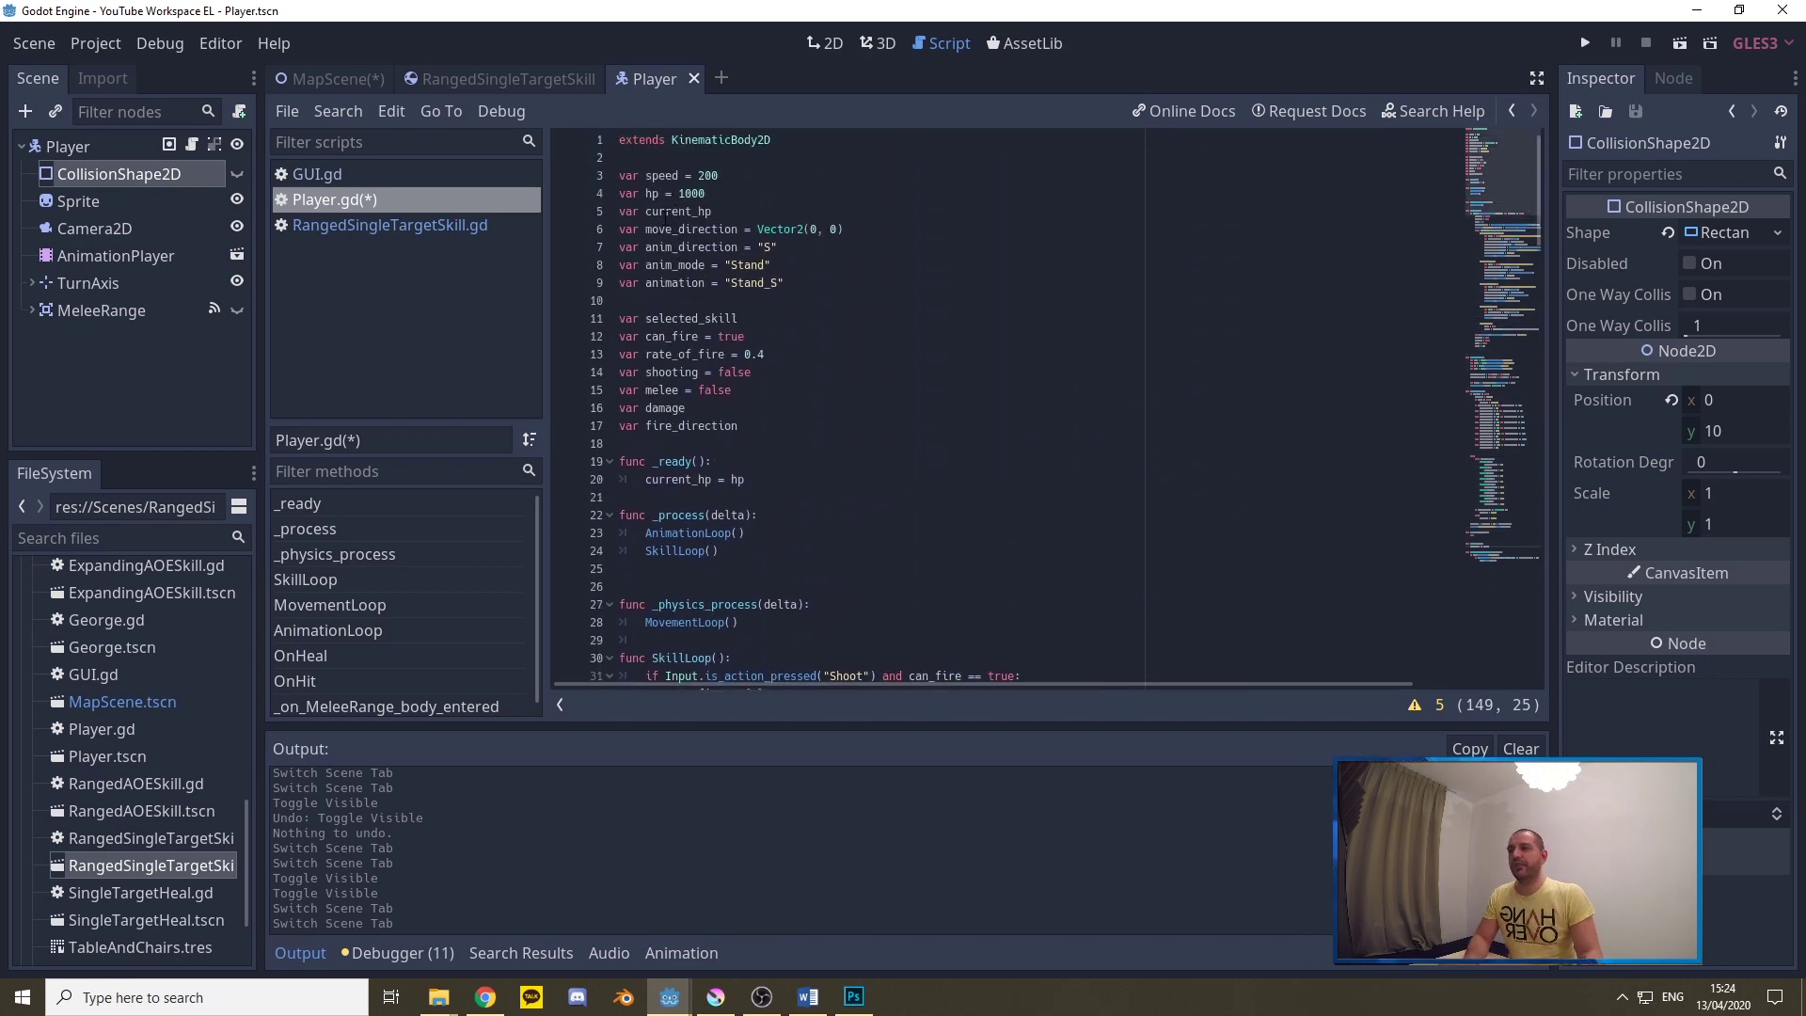
{"action": "double_click", "coordinate": [667, 211]}
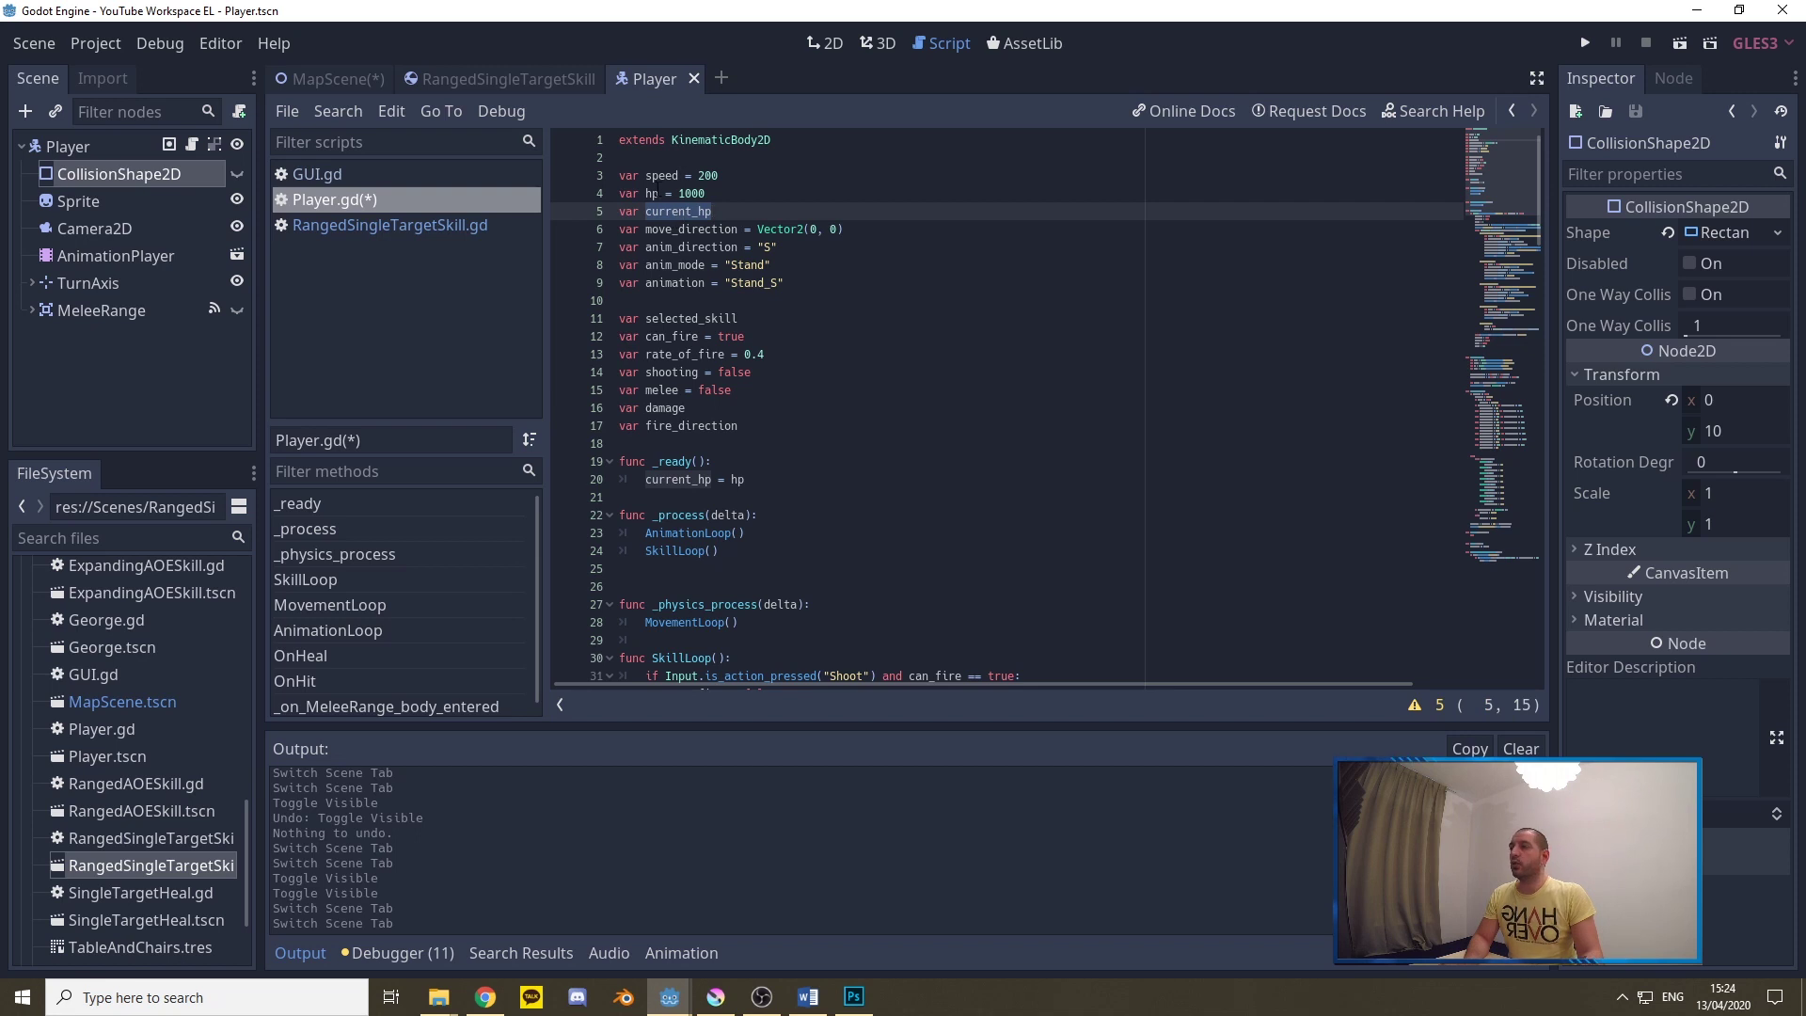
{"action": "double_click", "coordinate": [652, 192]}
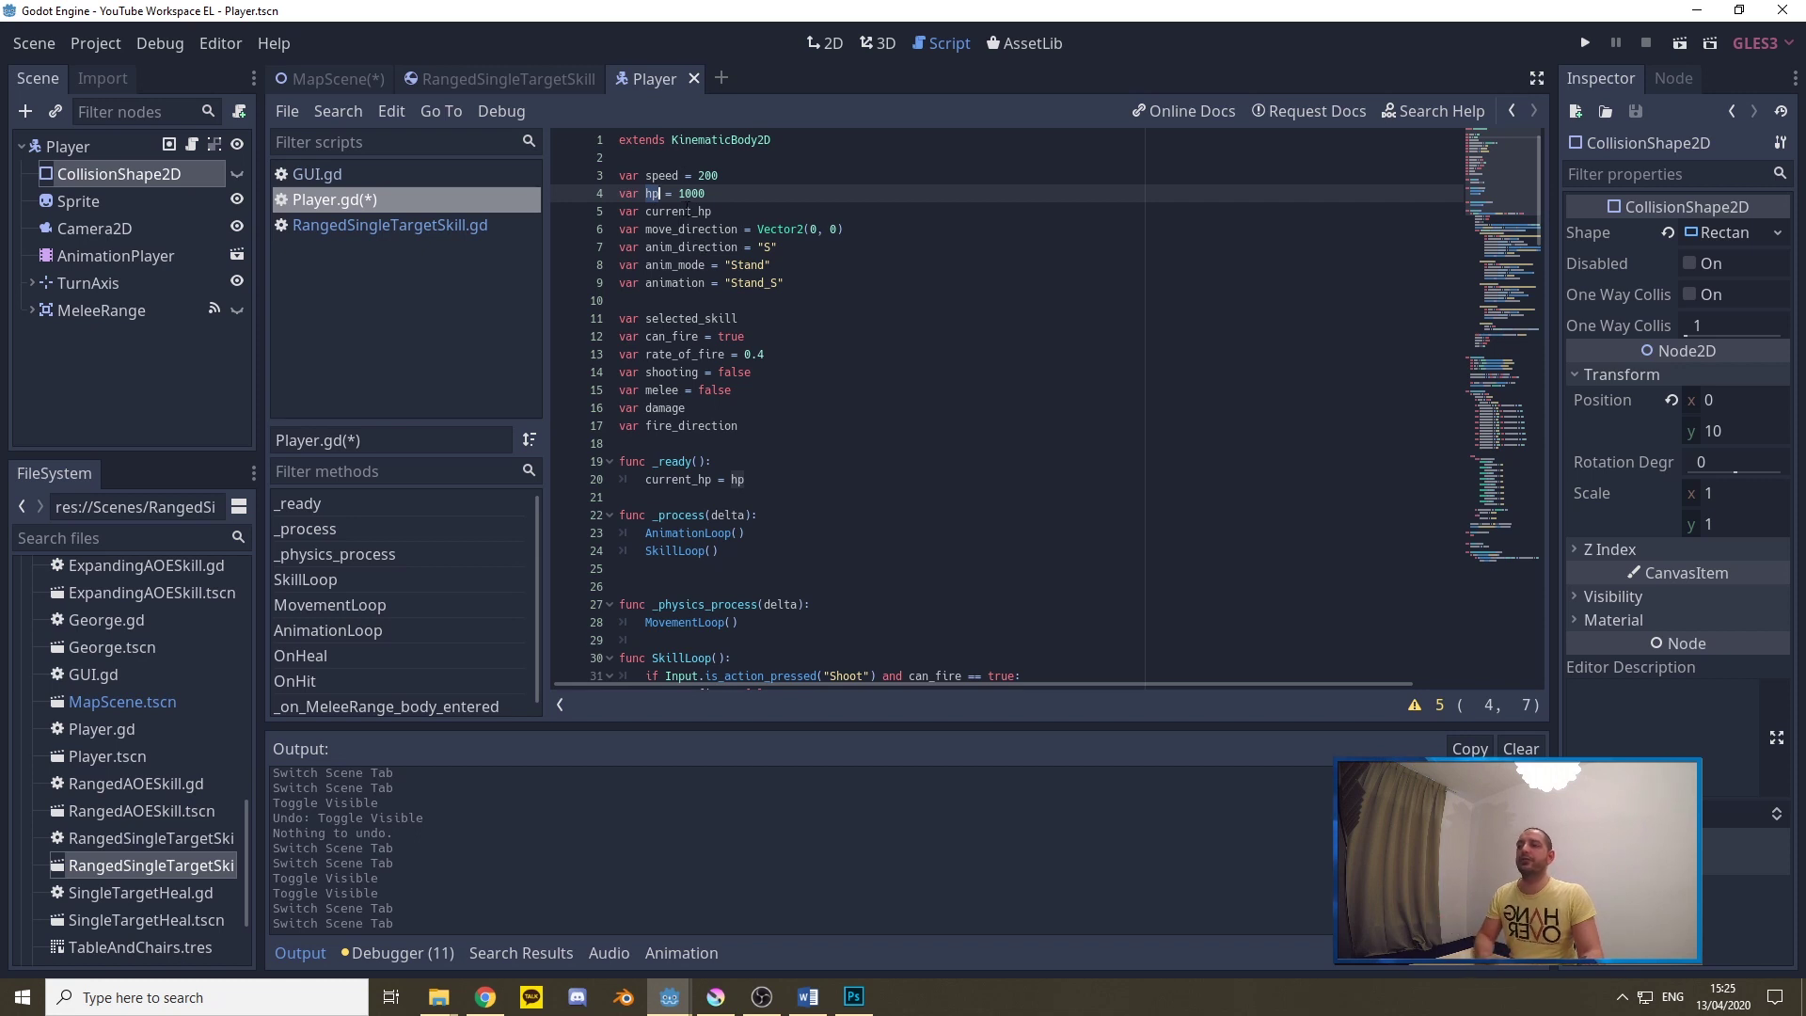
{"action": "double_click", "coordinate": [676, 211]}
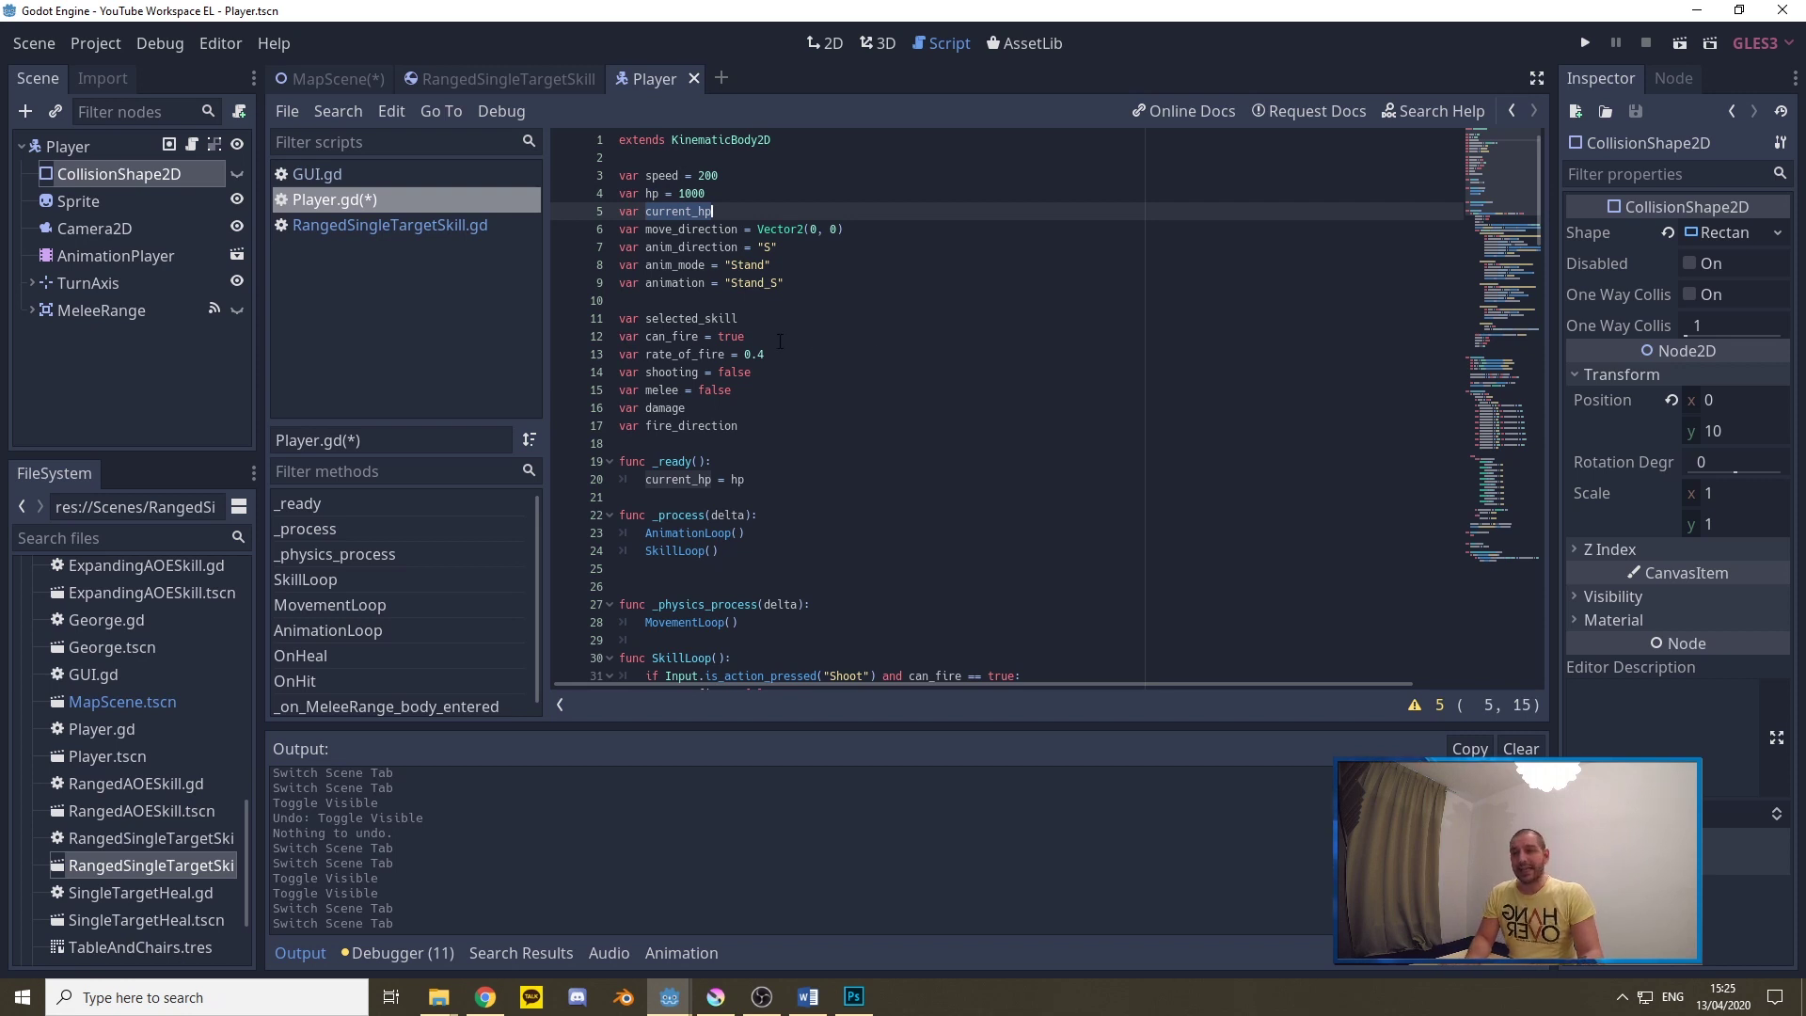
Open the GUI node's GUI.gd script from the MapScene scene
{"action": "left_click", "coordinate": [331, 79]}
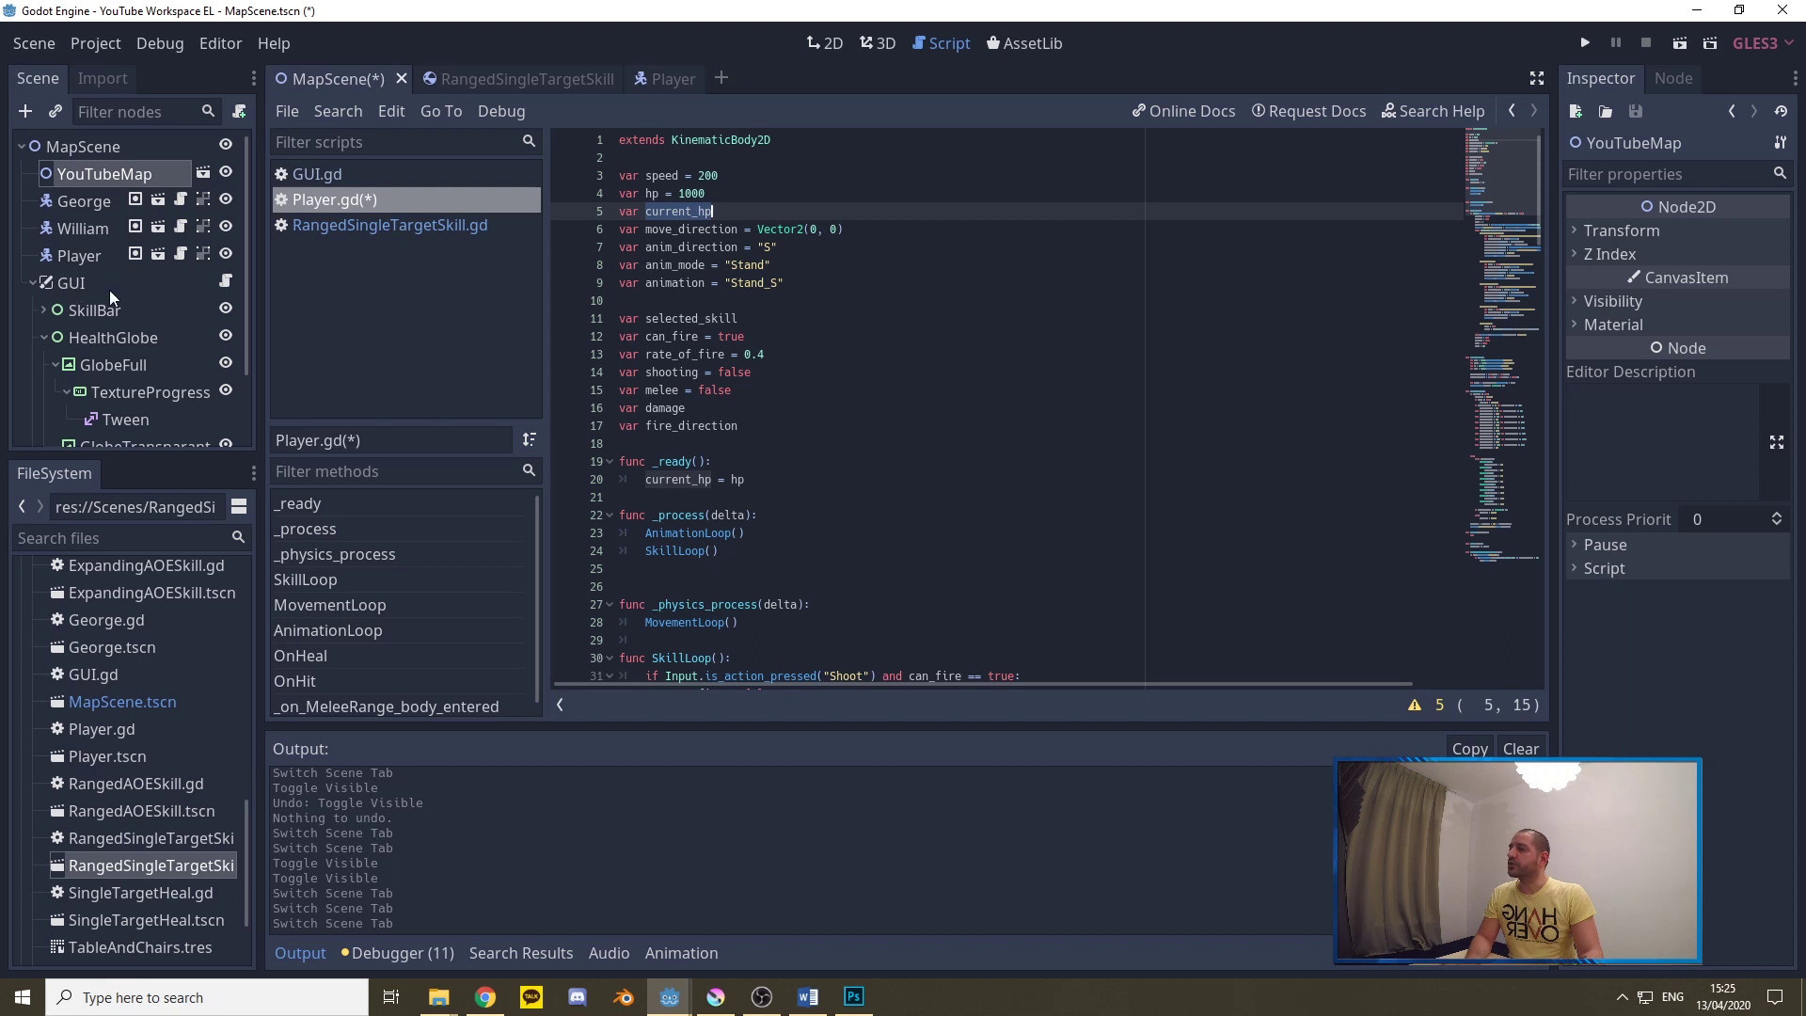
{"action": "left_click", "coordinate": [227, 281]}
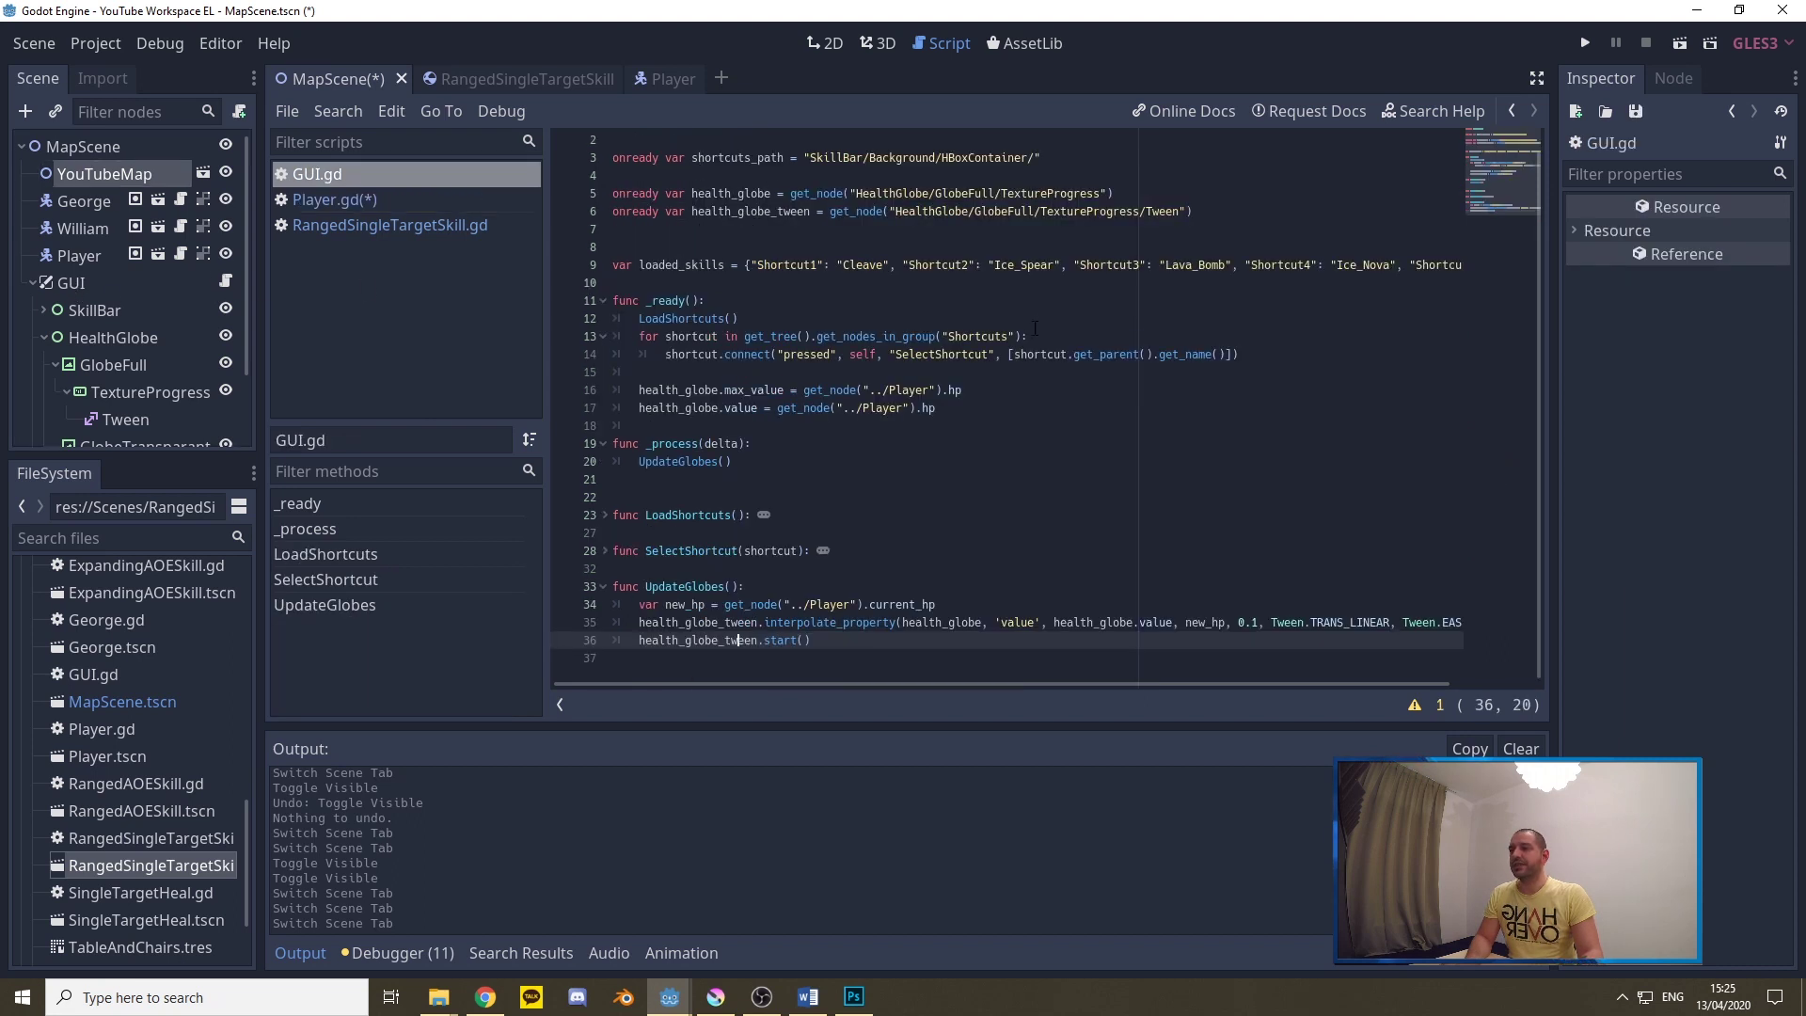
{"action": "left_click", "coordinate": [1072, 483]}
{"action": "scroll", "coordinate": [1031, 356], "scroll_direction": "up", "scroll_amount": 1}
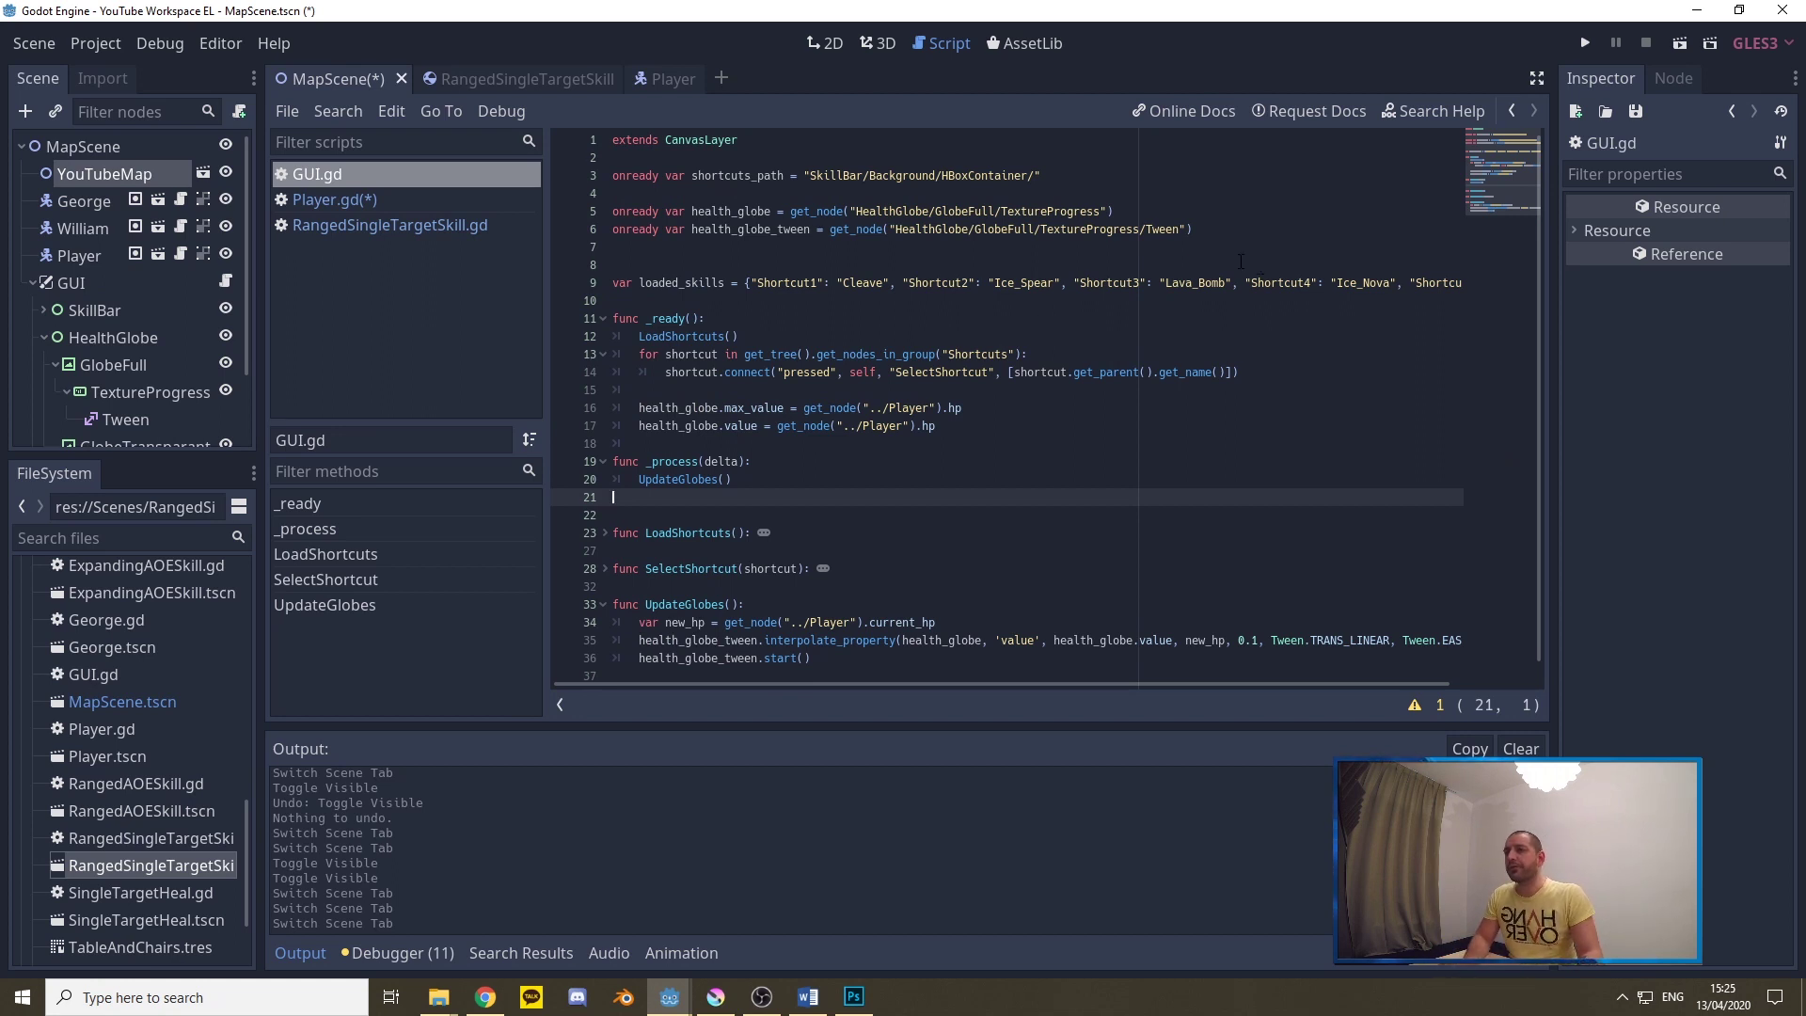
Review the health_globe and health_globe_tween declarations on lines 5–6
{"action": "left_click_drag", "start_coordinate": [1197, 229], "coordinate": [605, 212]}
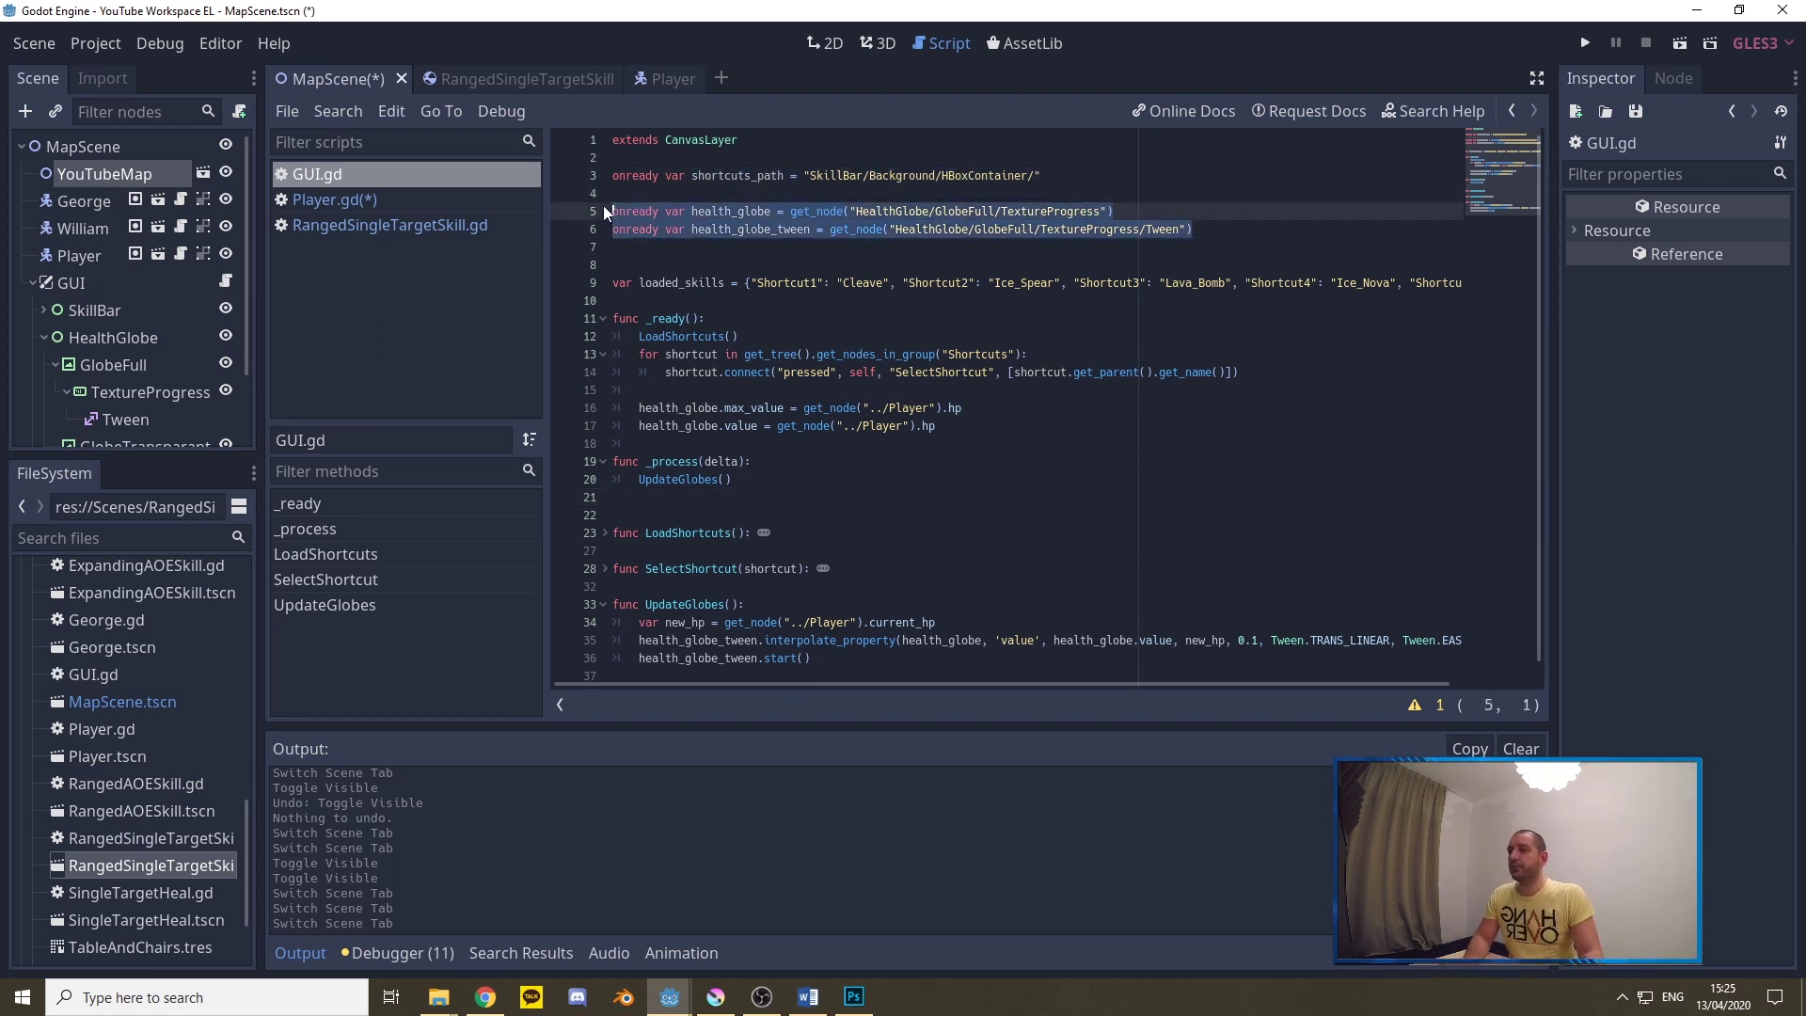
{"action": "left_click", "coordinate": [660, 212]}
{"action": "double_click", "coordinate": [740, 213]}
{"action": "double_click", "coordinate": [773, 230]}
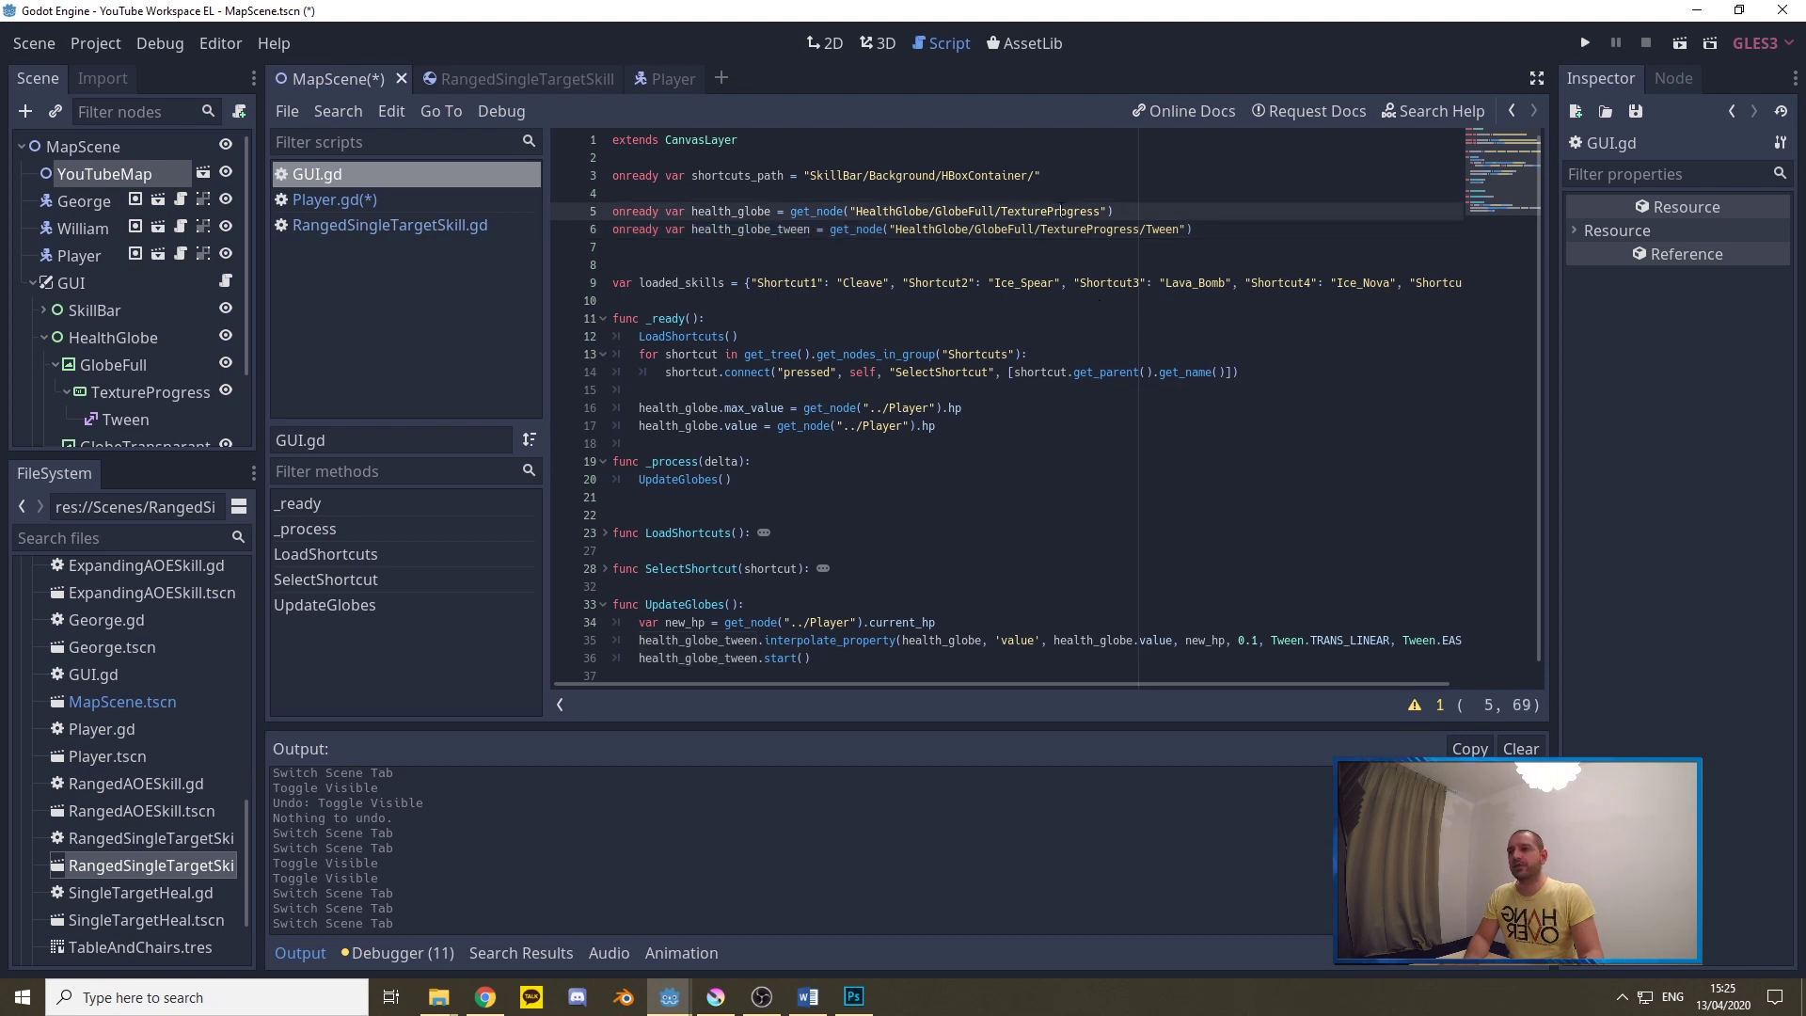
{"action": "key", "text": "Down"}
{"action": "key", "text": "ctrl+Right"}
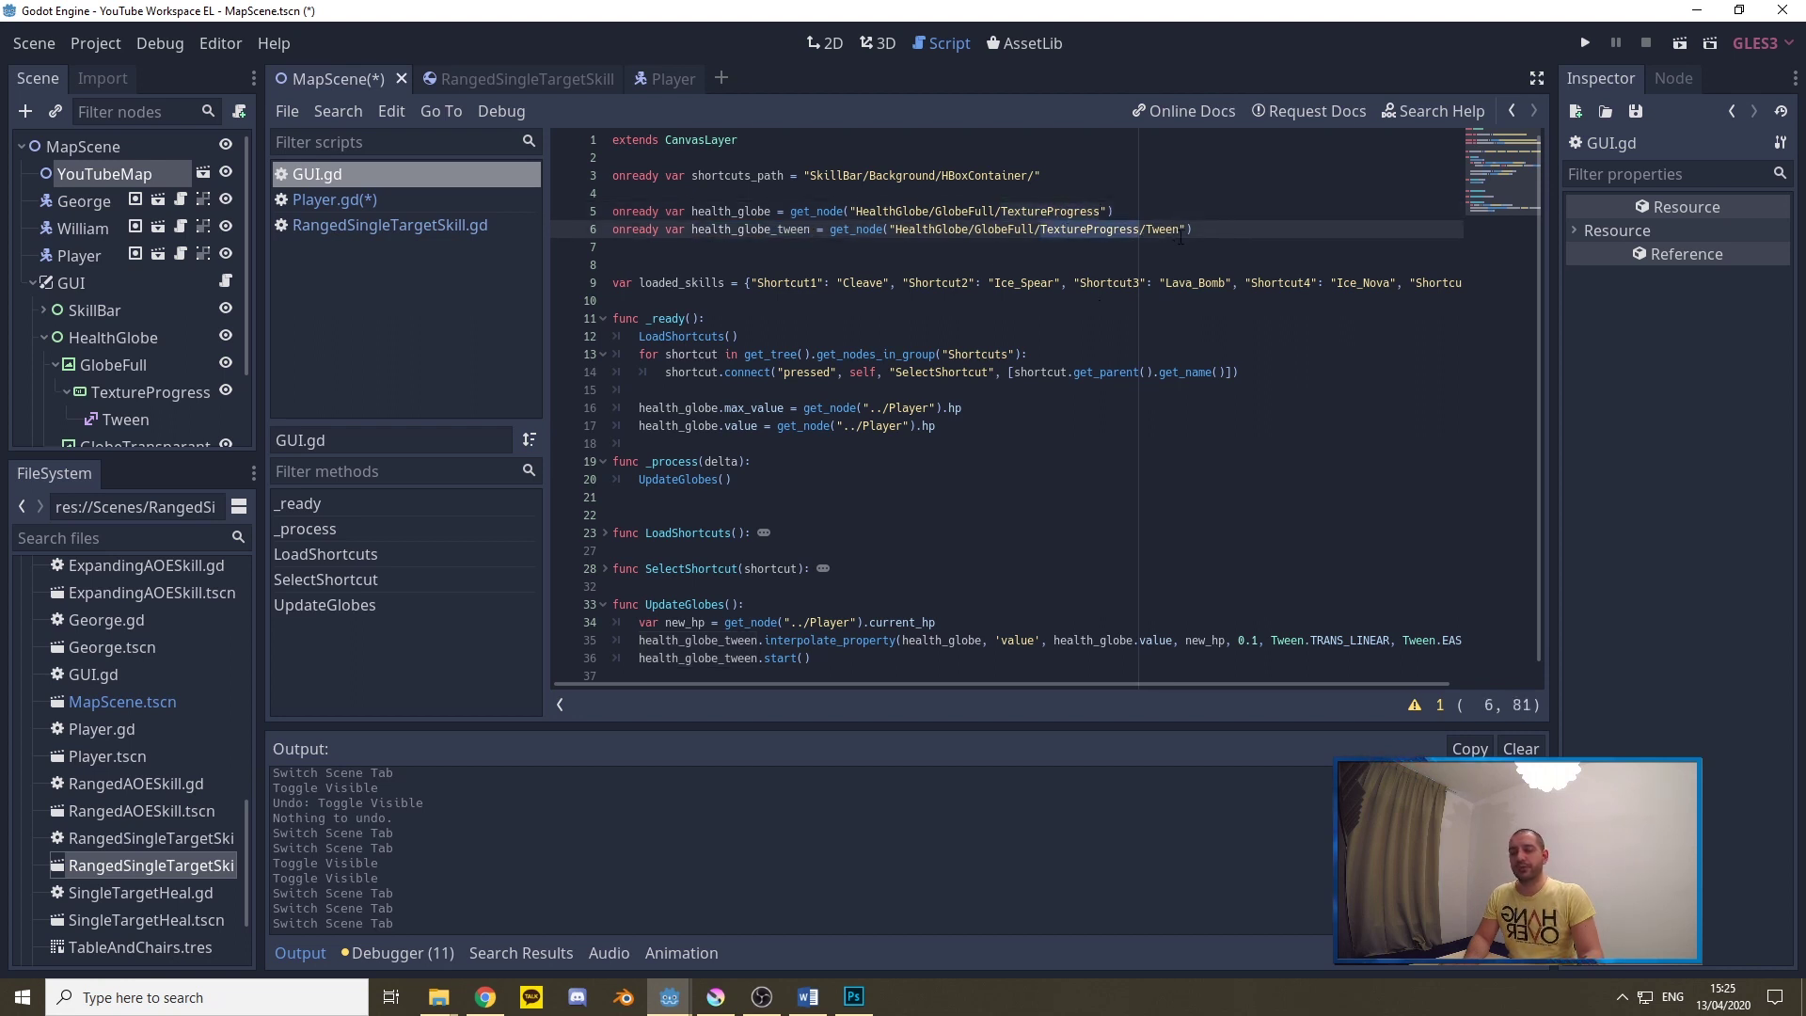
{"action": "left_click", "coordinate": [1199, 229]}
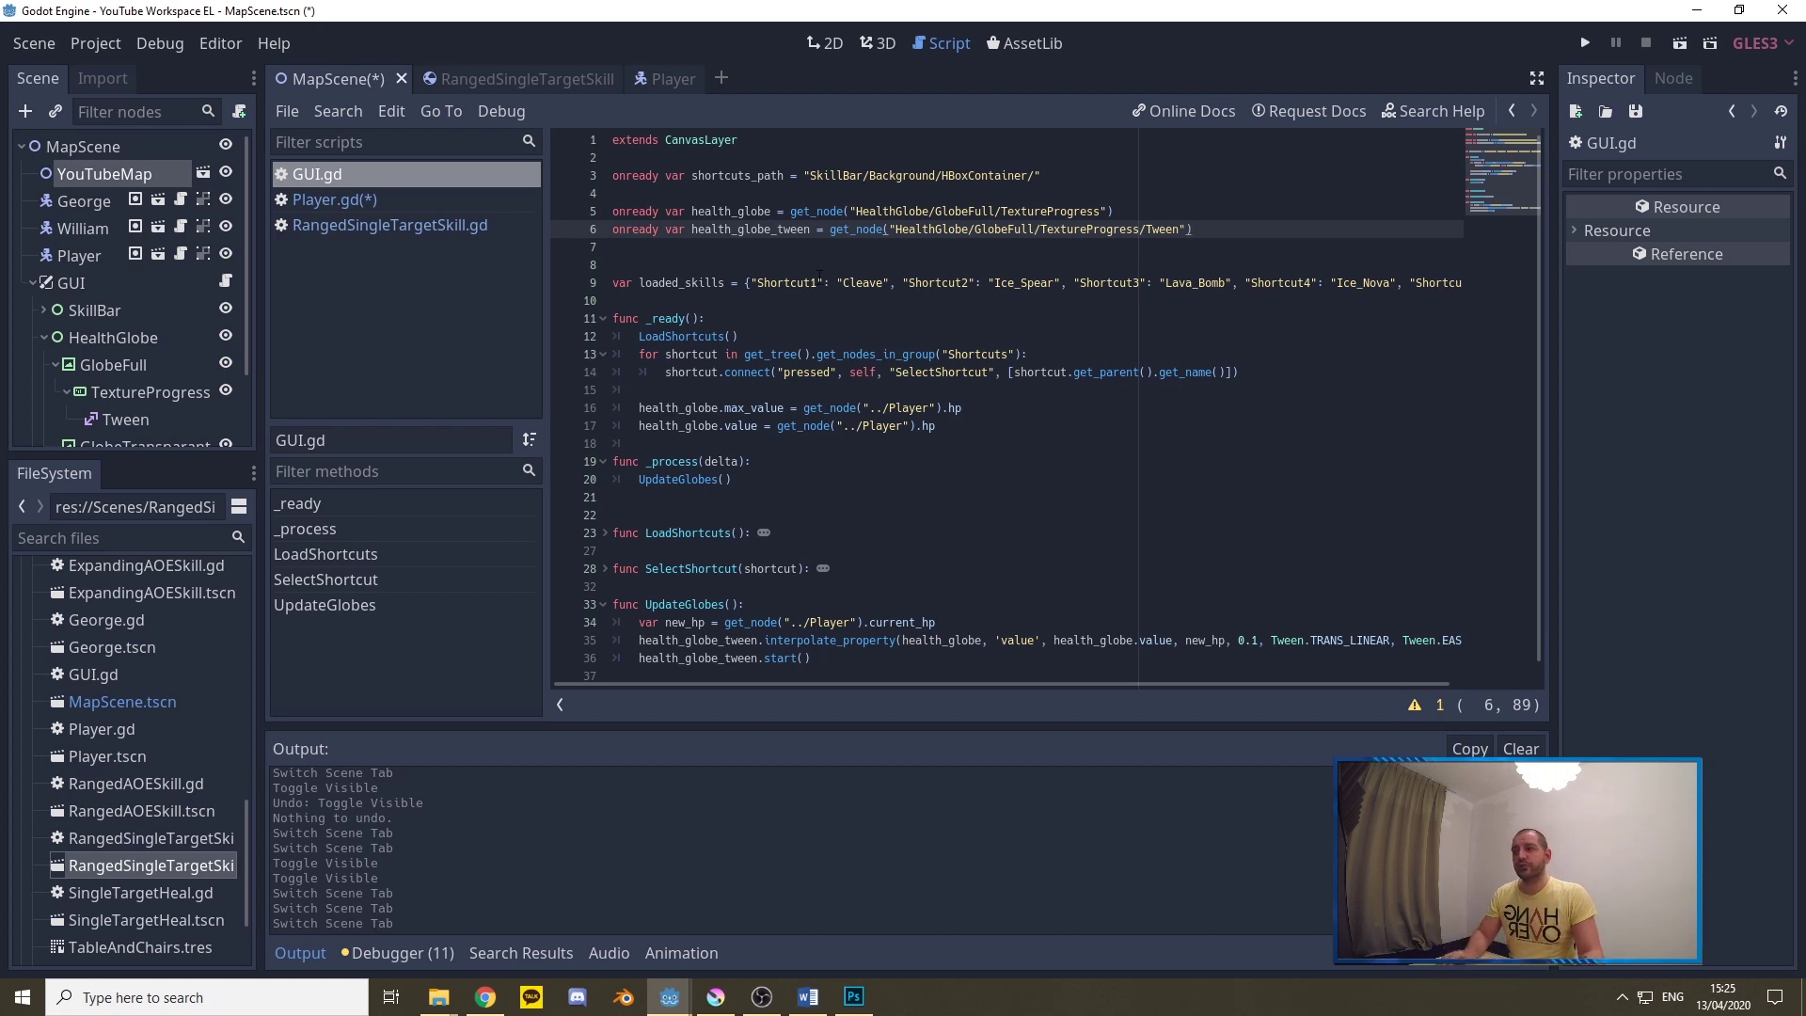
{"action": "scroll", "coordinate": [704, 242], "scroll_direction": "down", "scroll_amount": 1}
Review how _ready sets health_globe's max_value and value from the Player's hp
{"action": "left_click_drag", "start_coordinate": [647, 300], "coordinate": [708, 301]}
{"action": "double_click", "coordinate": [755, 390]}
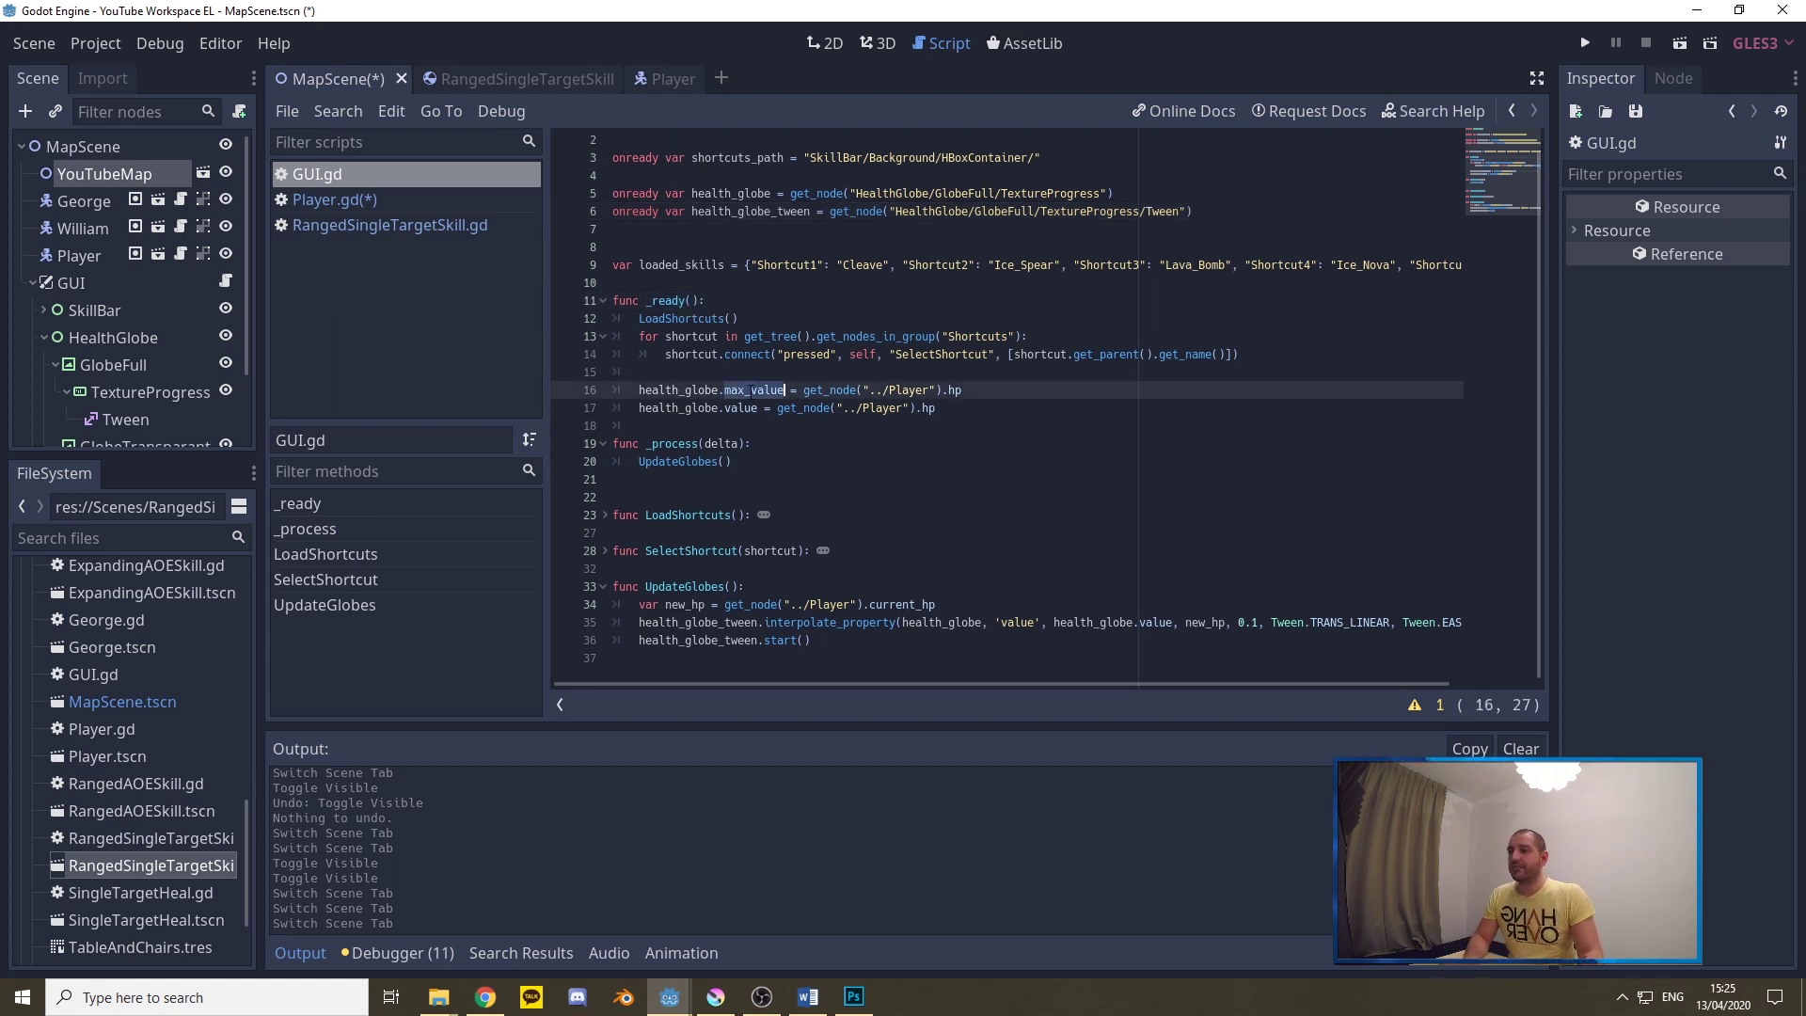
{"action": "double_click", "coordinate": [743, 407]}
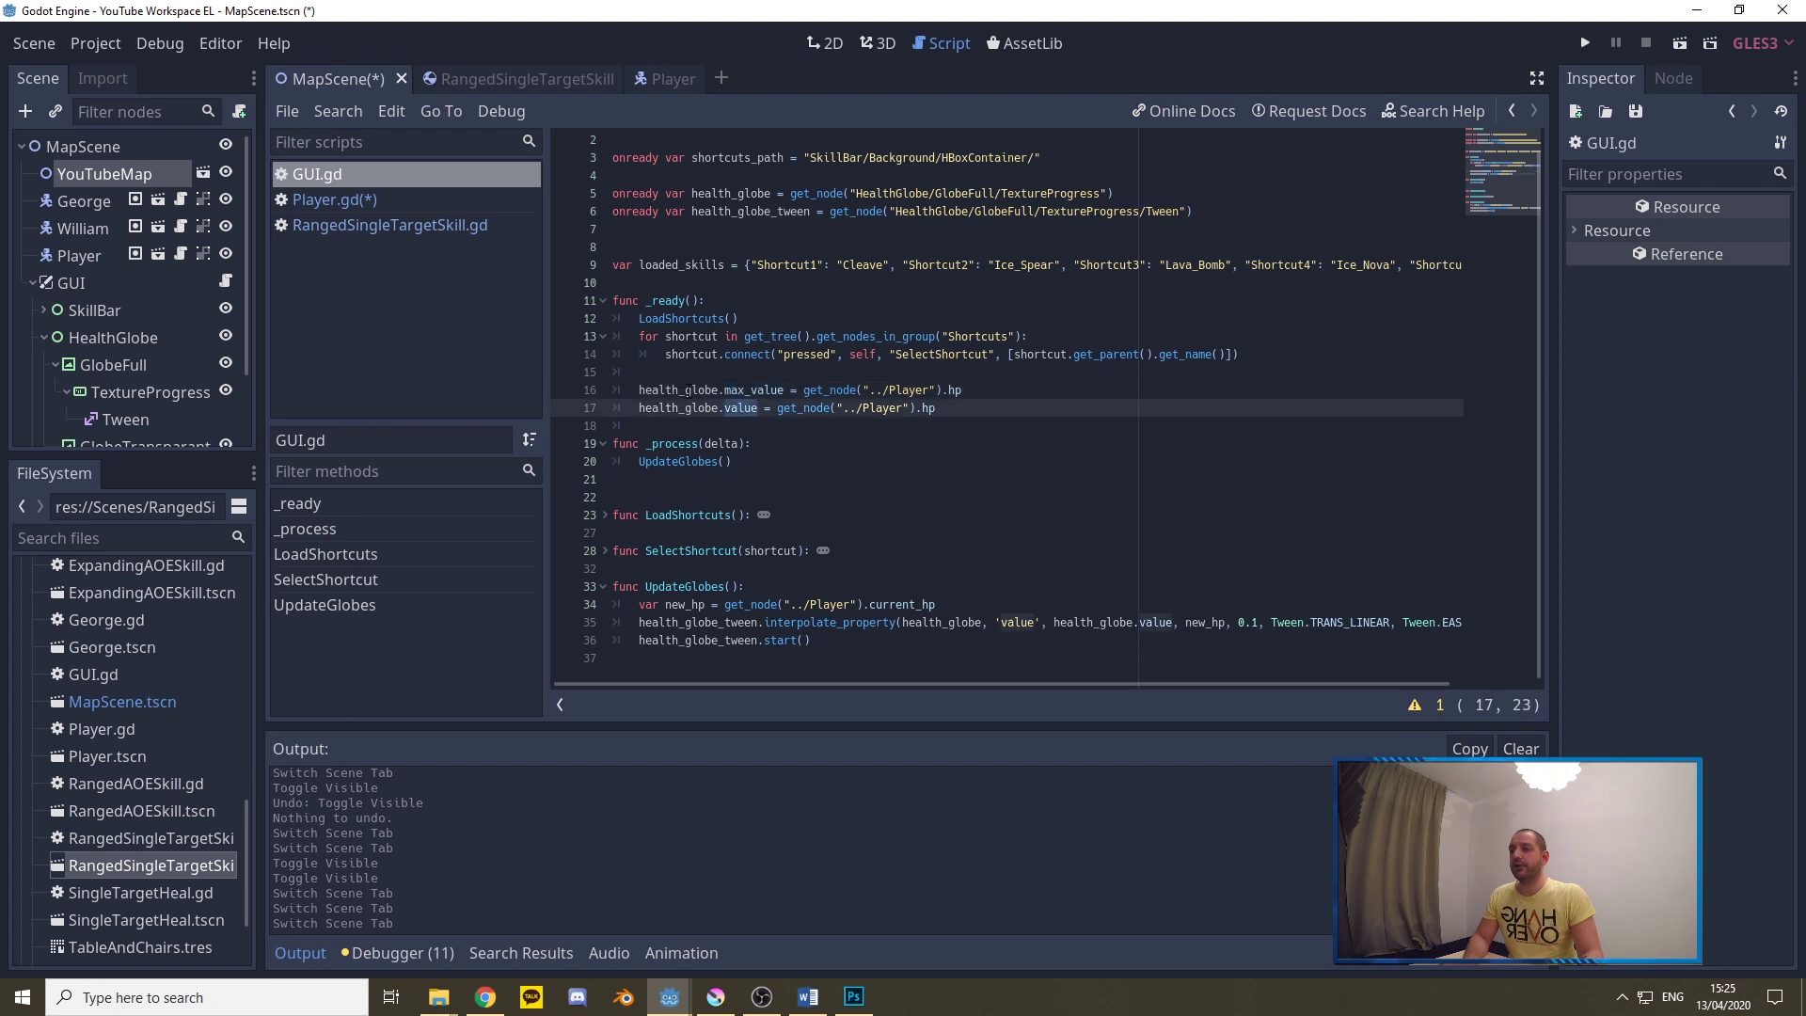
{"action": "double_click", "coordinate": [952, 389]}
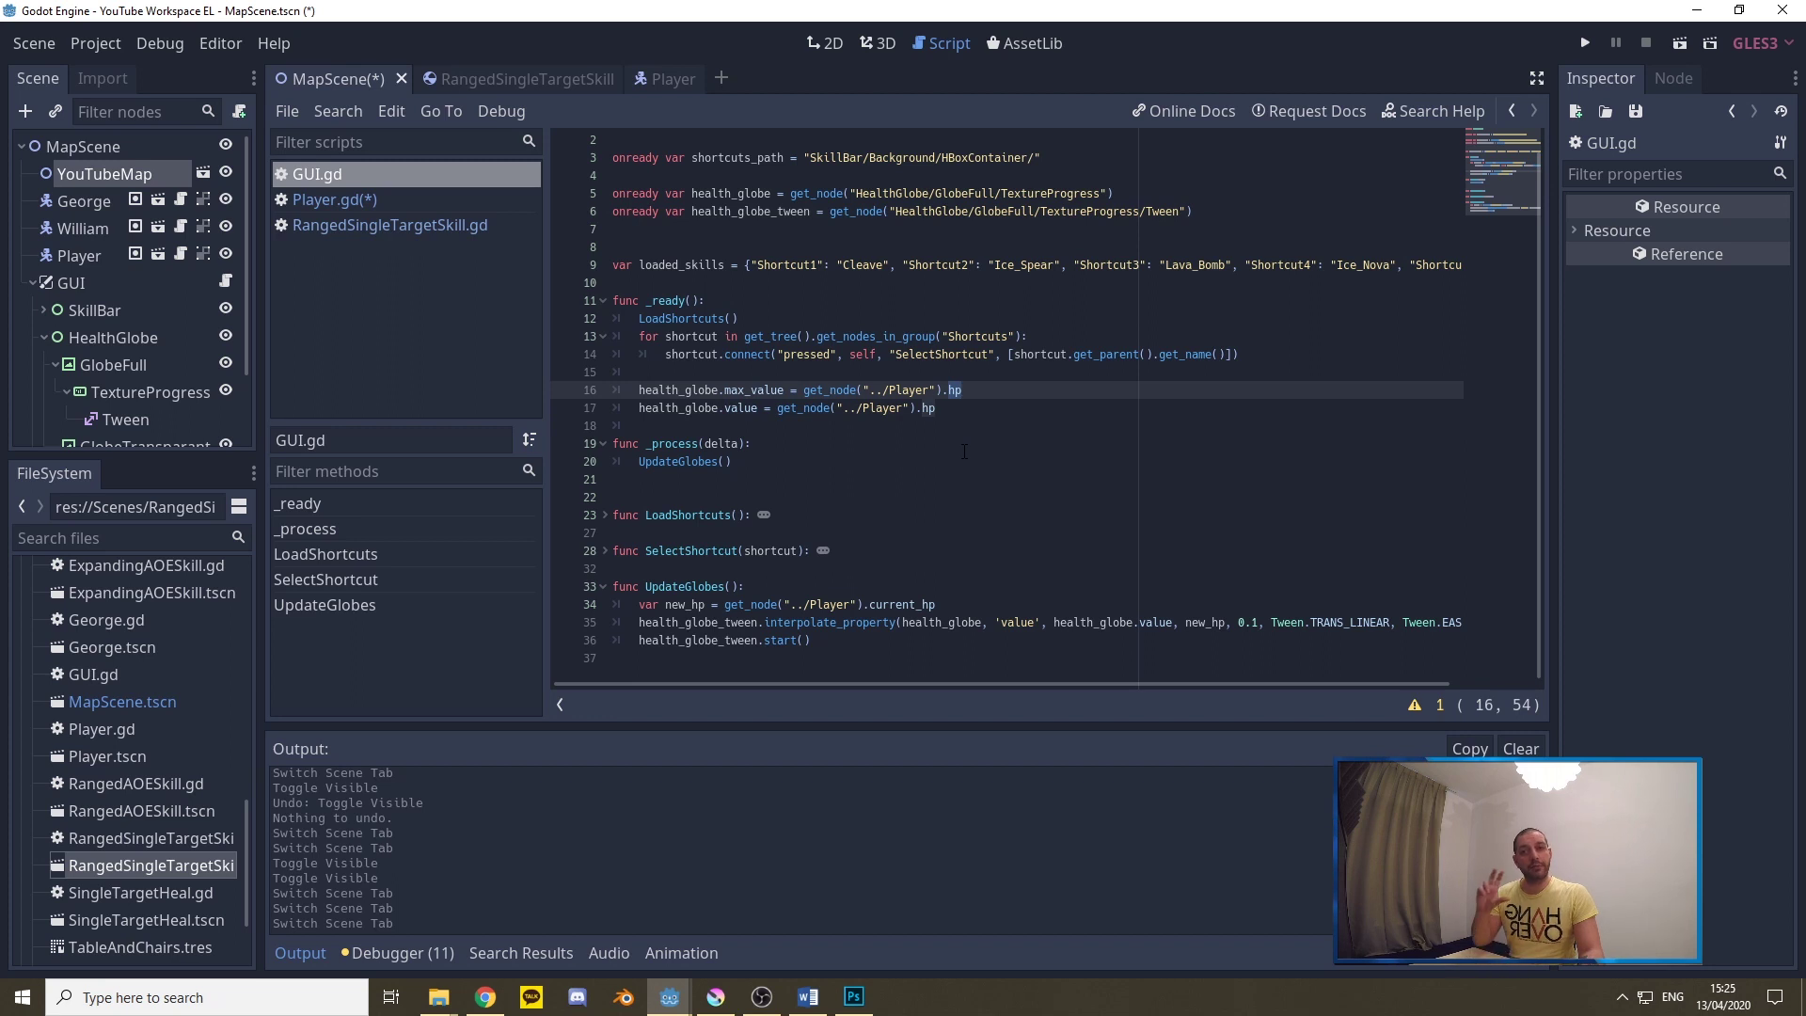
{"action": "left_click_drag", "start_coordinate": [942, 407], "coordinate": [628, 391]}
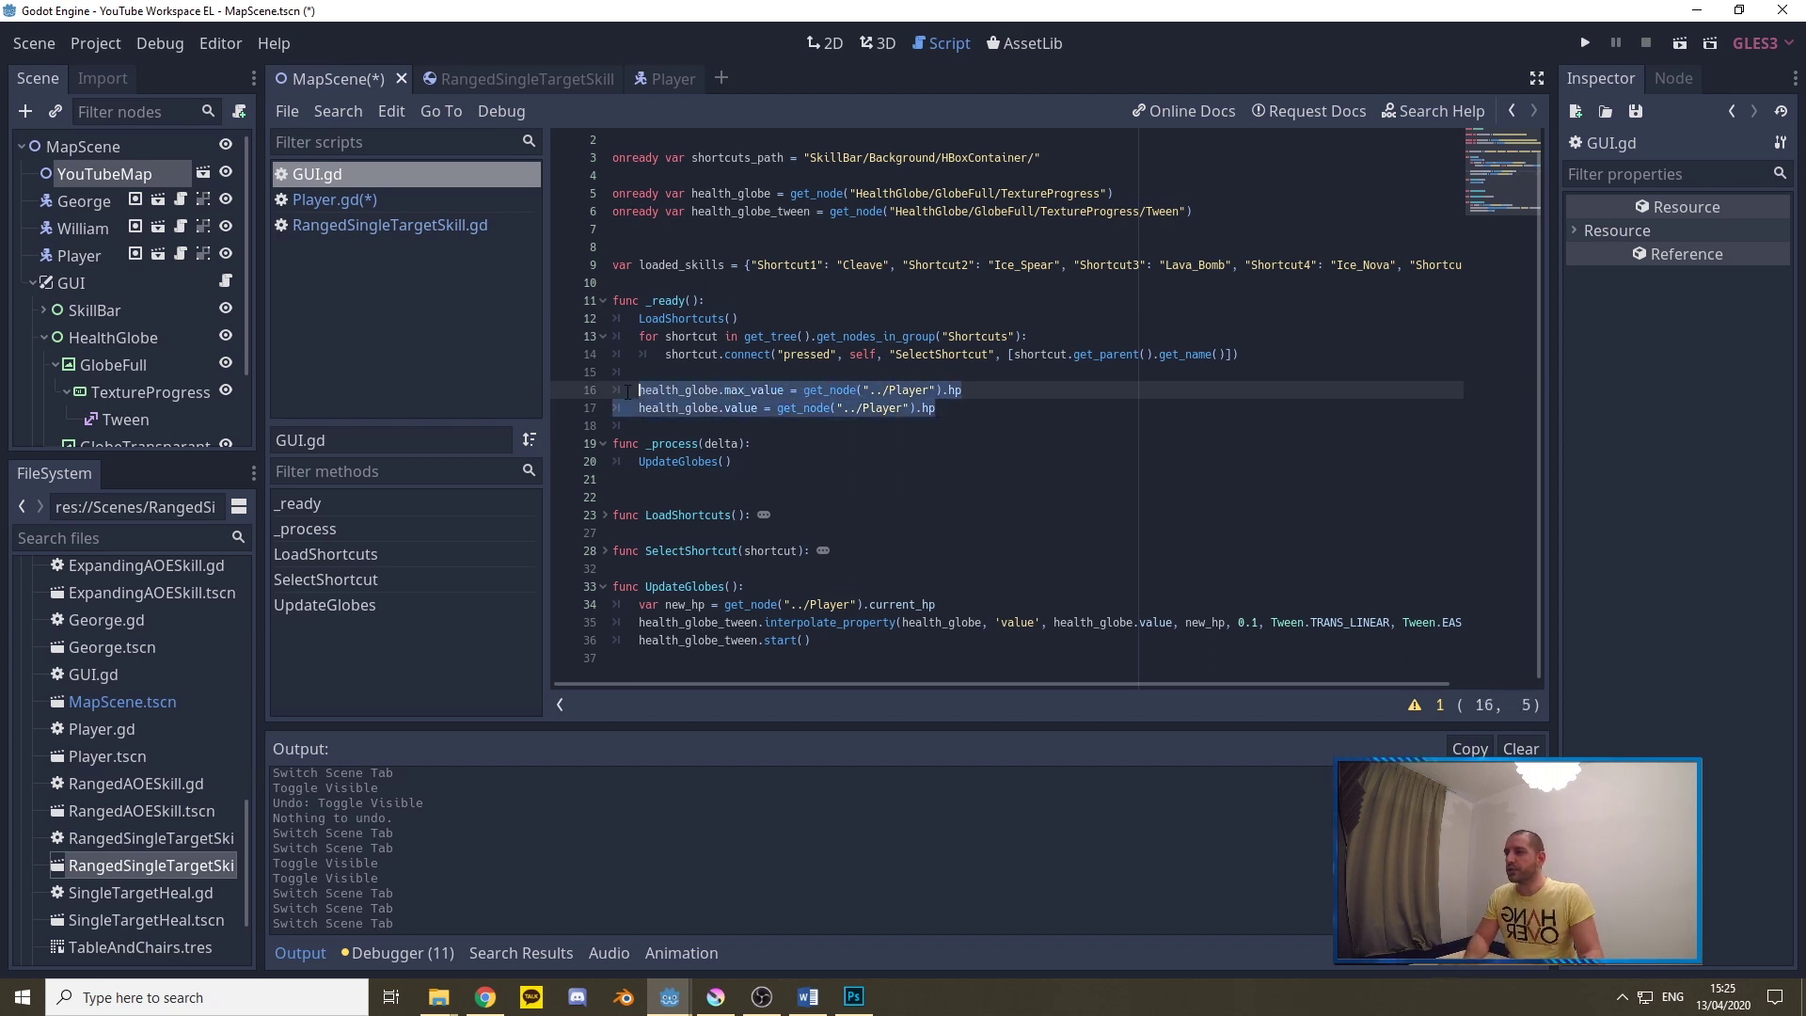
{"action": "left_click", "coordinate": [938, 408]}
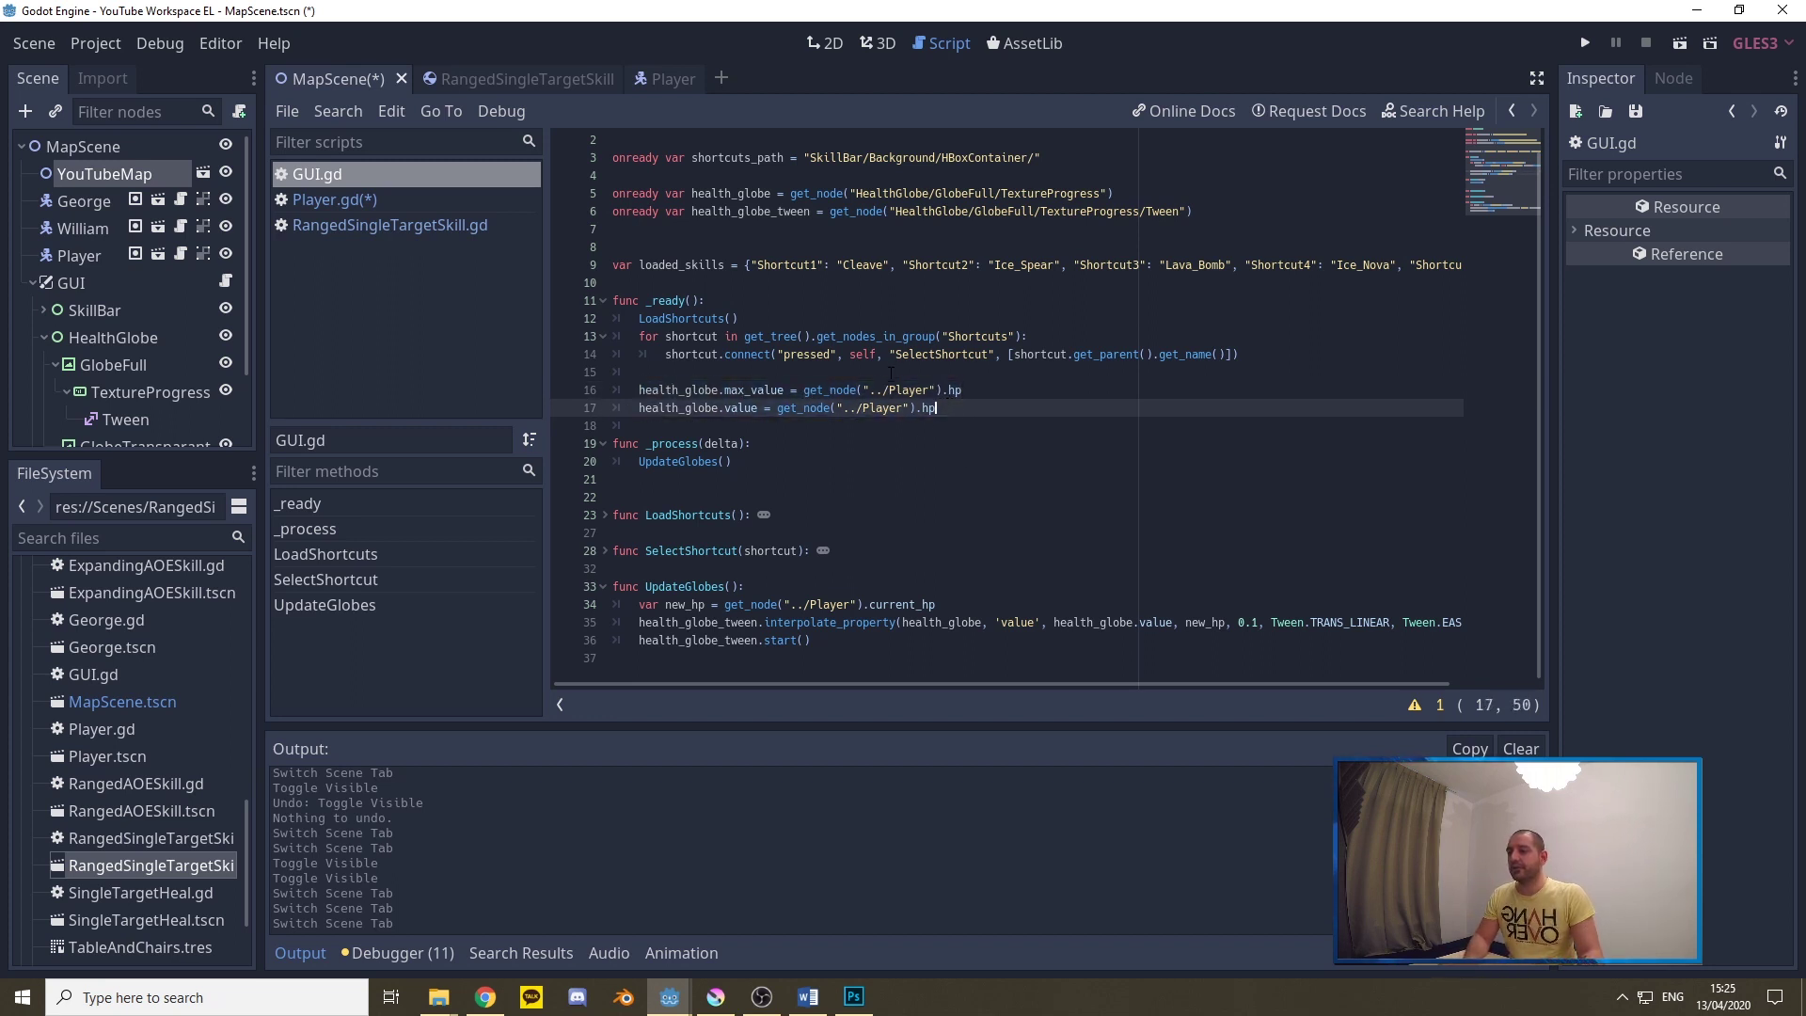
{"action": "double_click", "coordinate": [678, 444]}
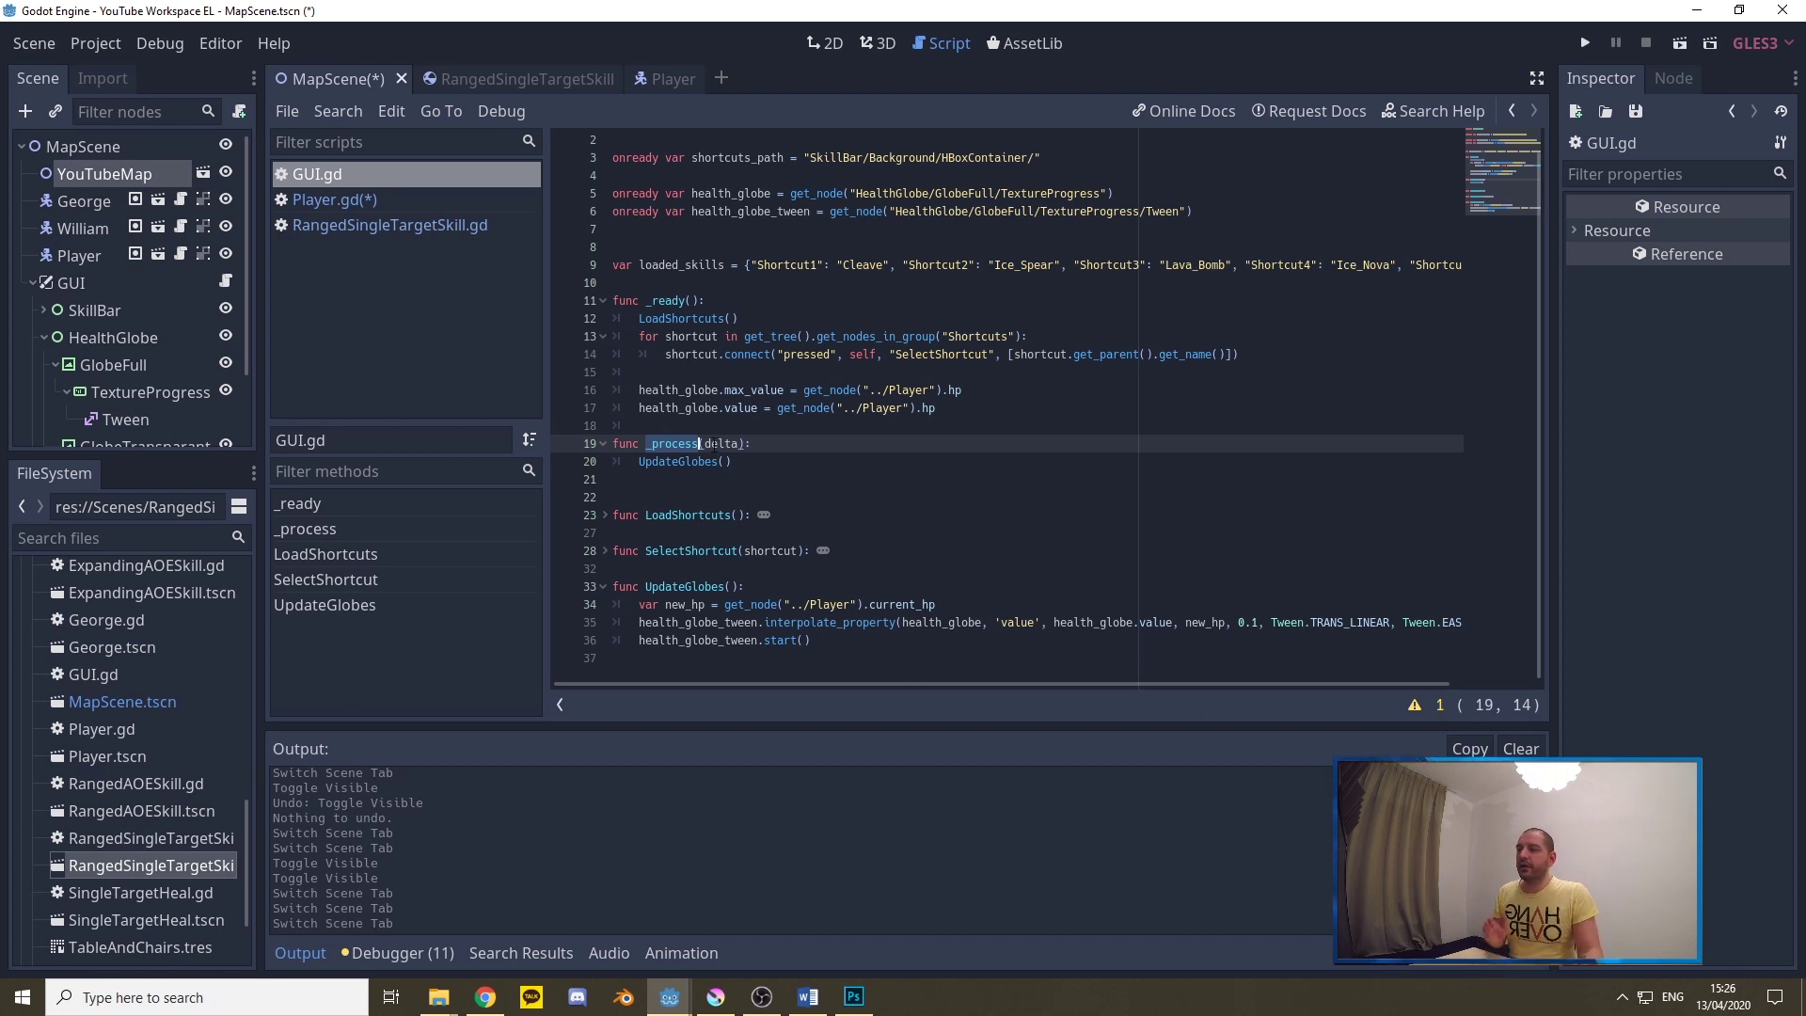
{"action": "double_click", "coordinate": [717, 444]}
{"action": "double_click", "coordinate": [701, 461]}
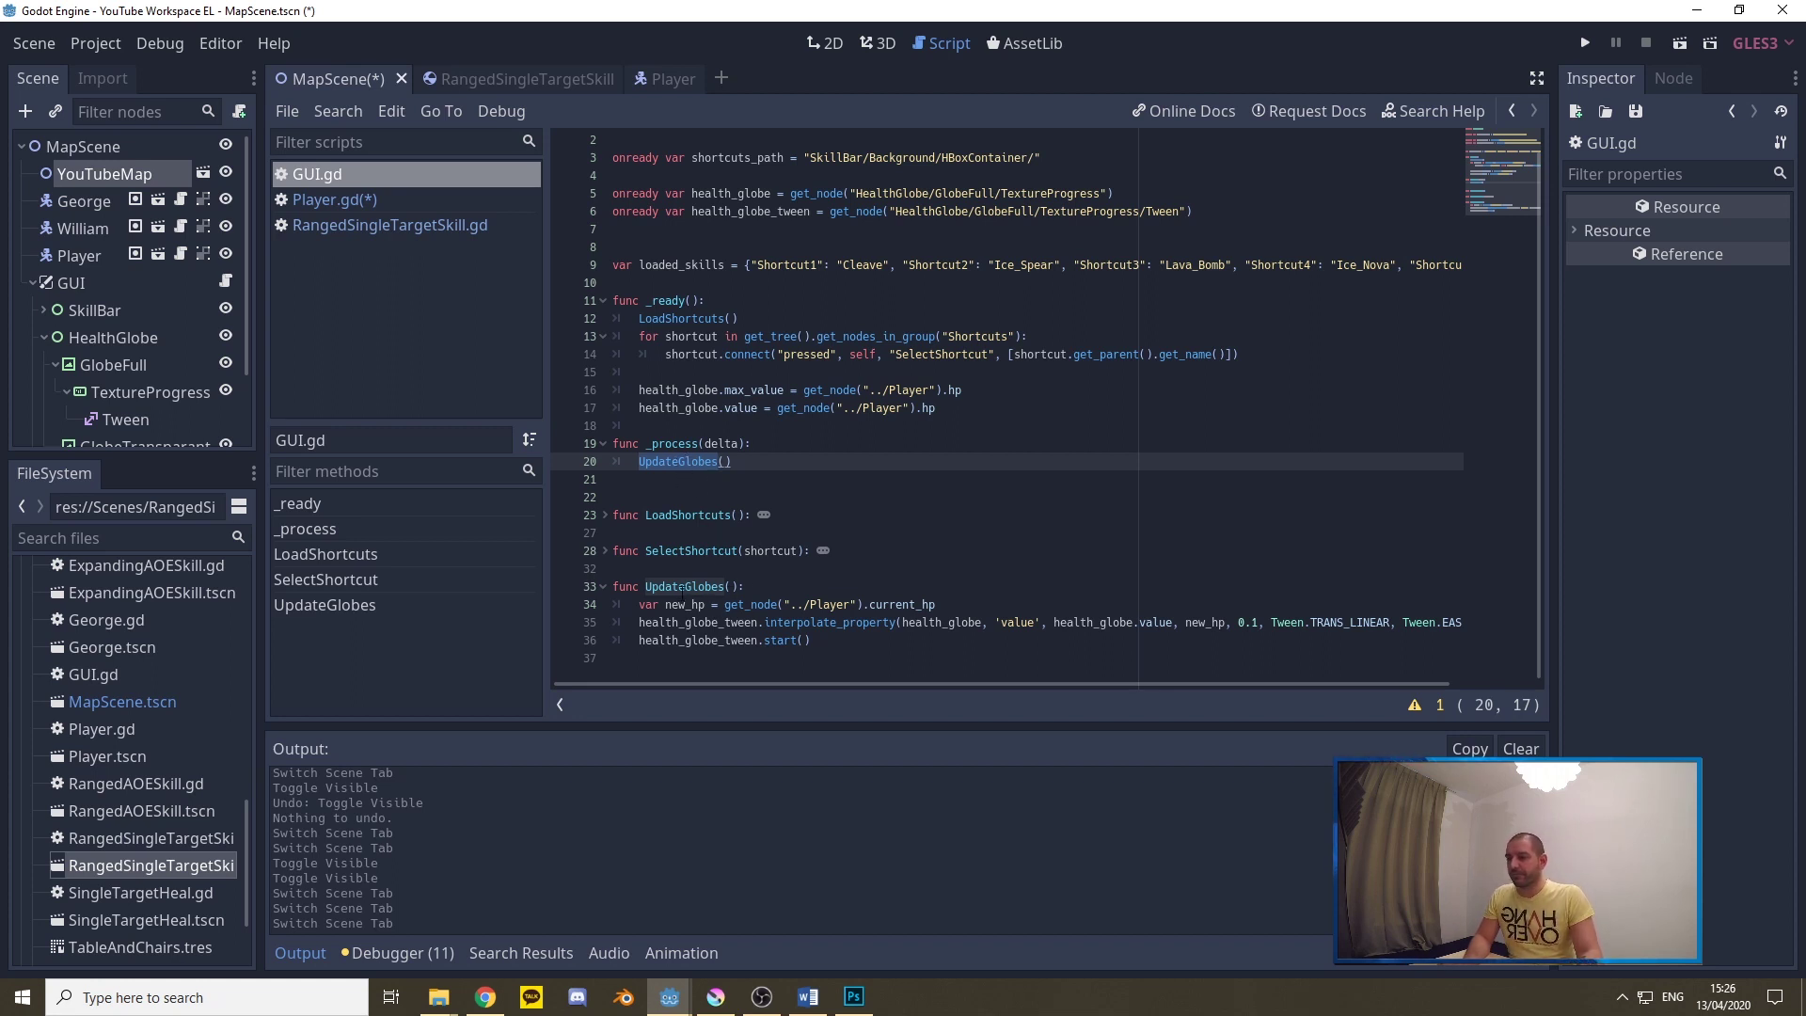
Review UpdateGlobes: new_hp is read from Player's current_hp and tweened via health_globe_tween
{"action": "left_click", "coordinate": [725, 586]}
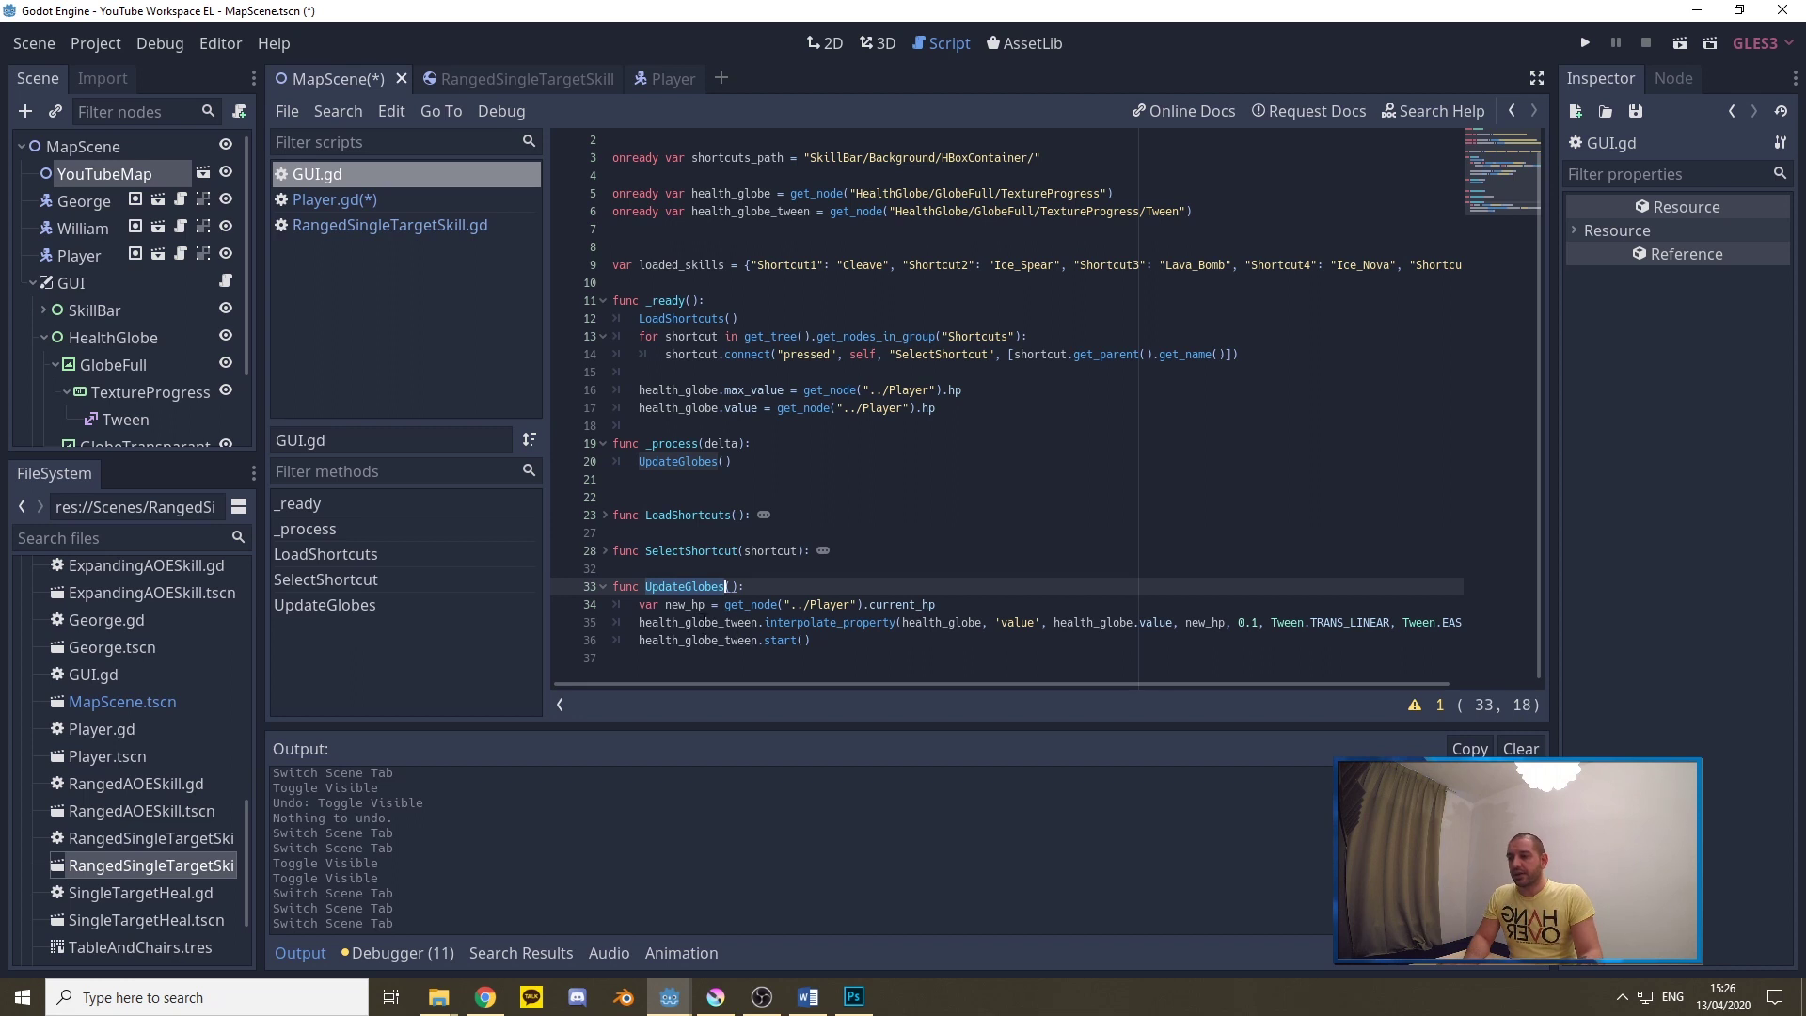
{"action": "double_click", "coordinate": [682, 605]}
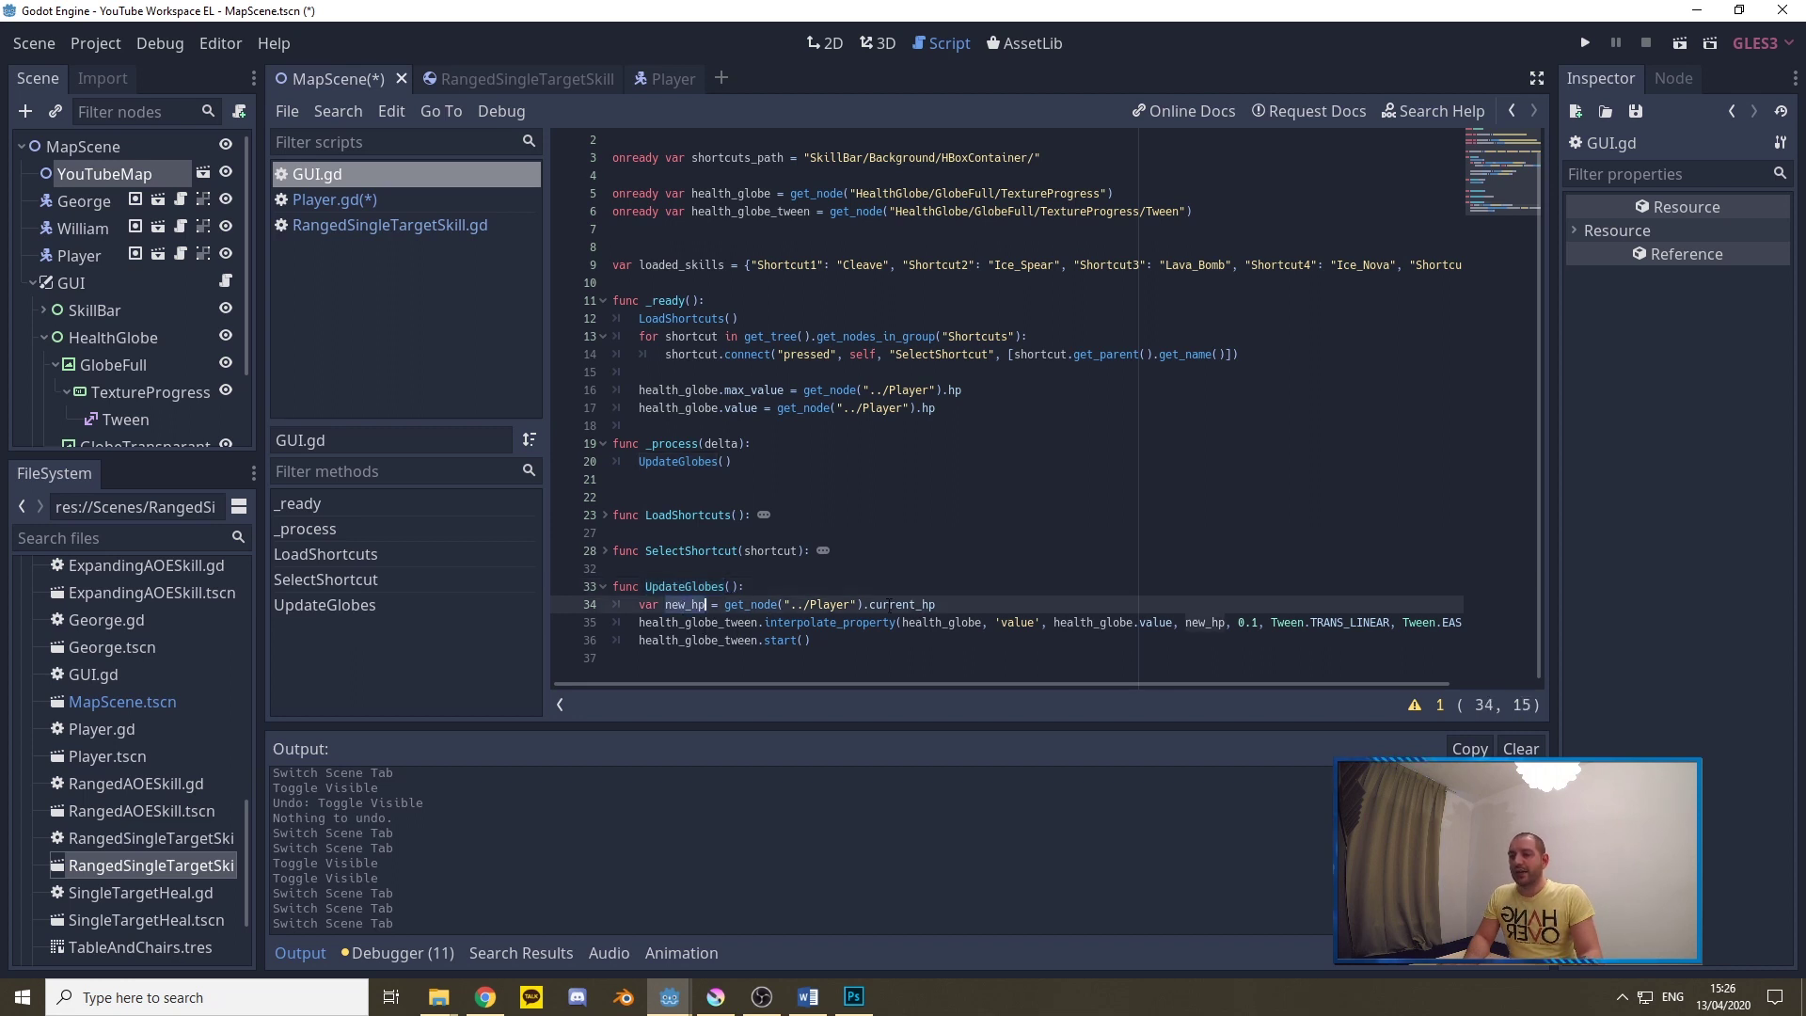
{"action": "double_click", "coordinate": [930, 604]}
{"action": "double_click", "coordinate": [847, 605]}
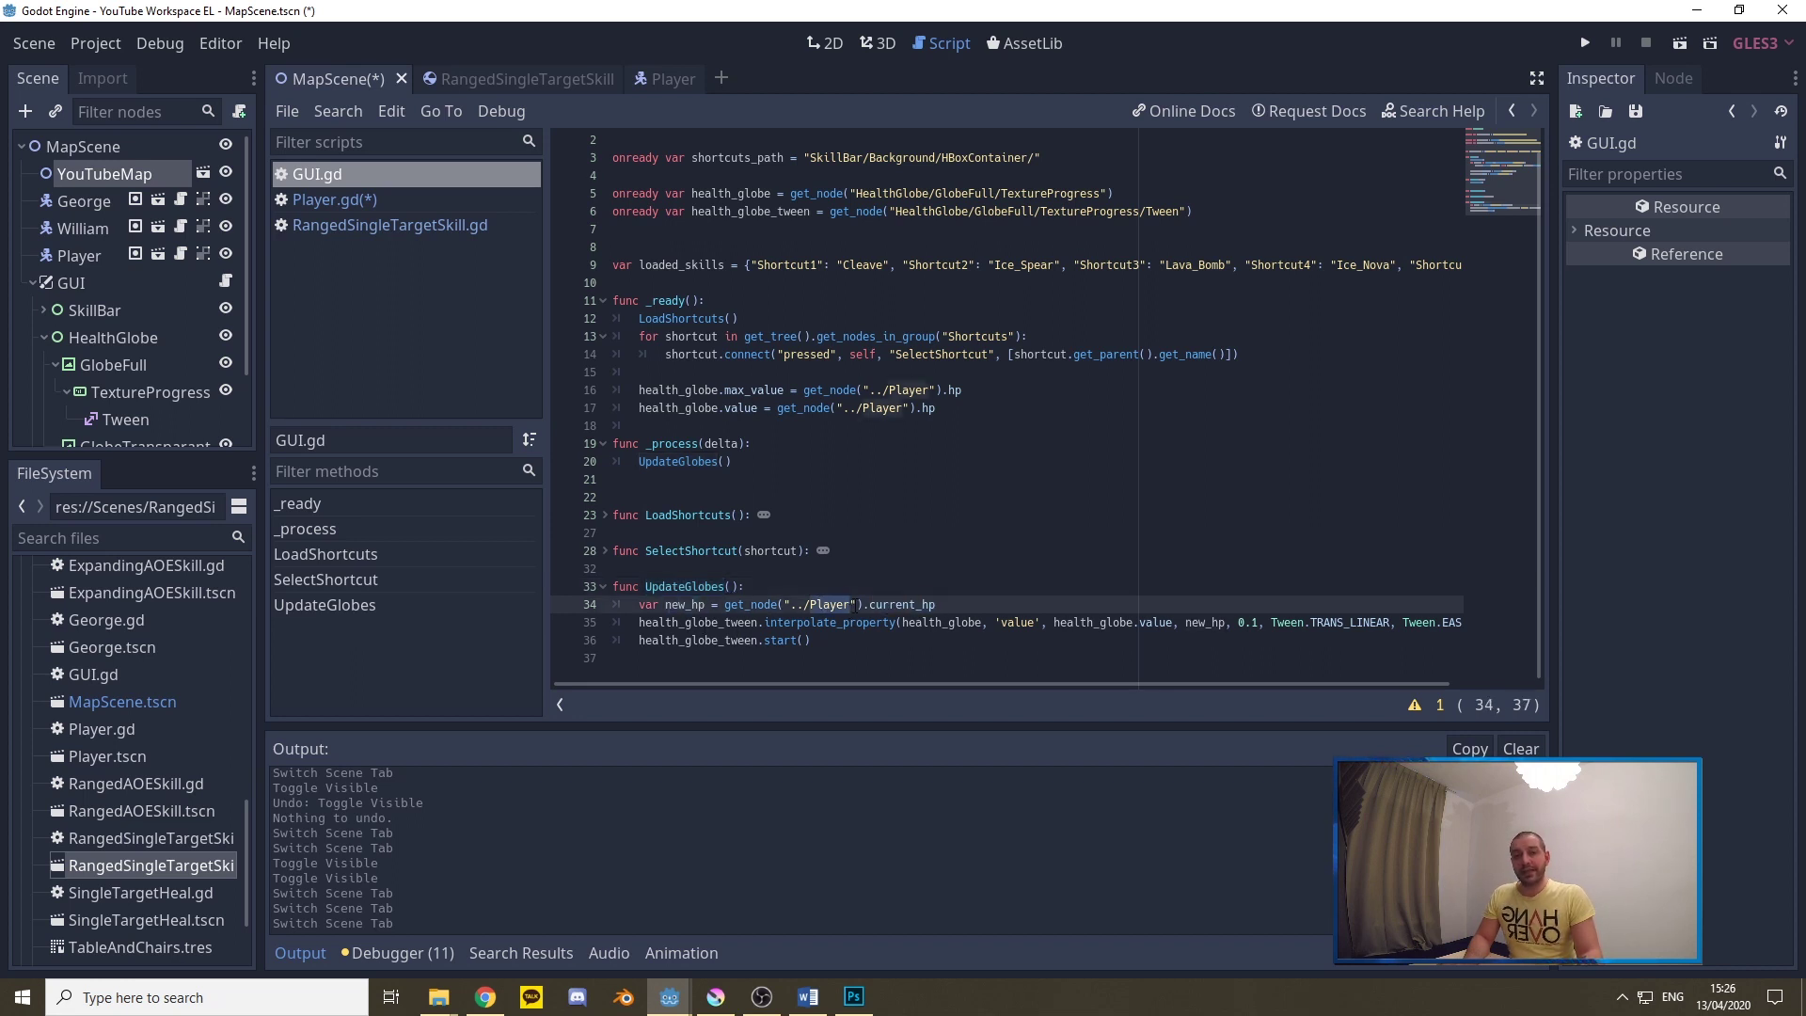
{"action": "double_click", "coordinate": [661, 621]}
{"action": "double_click", "coordinate": [791, 212]}
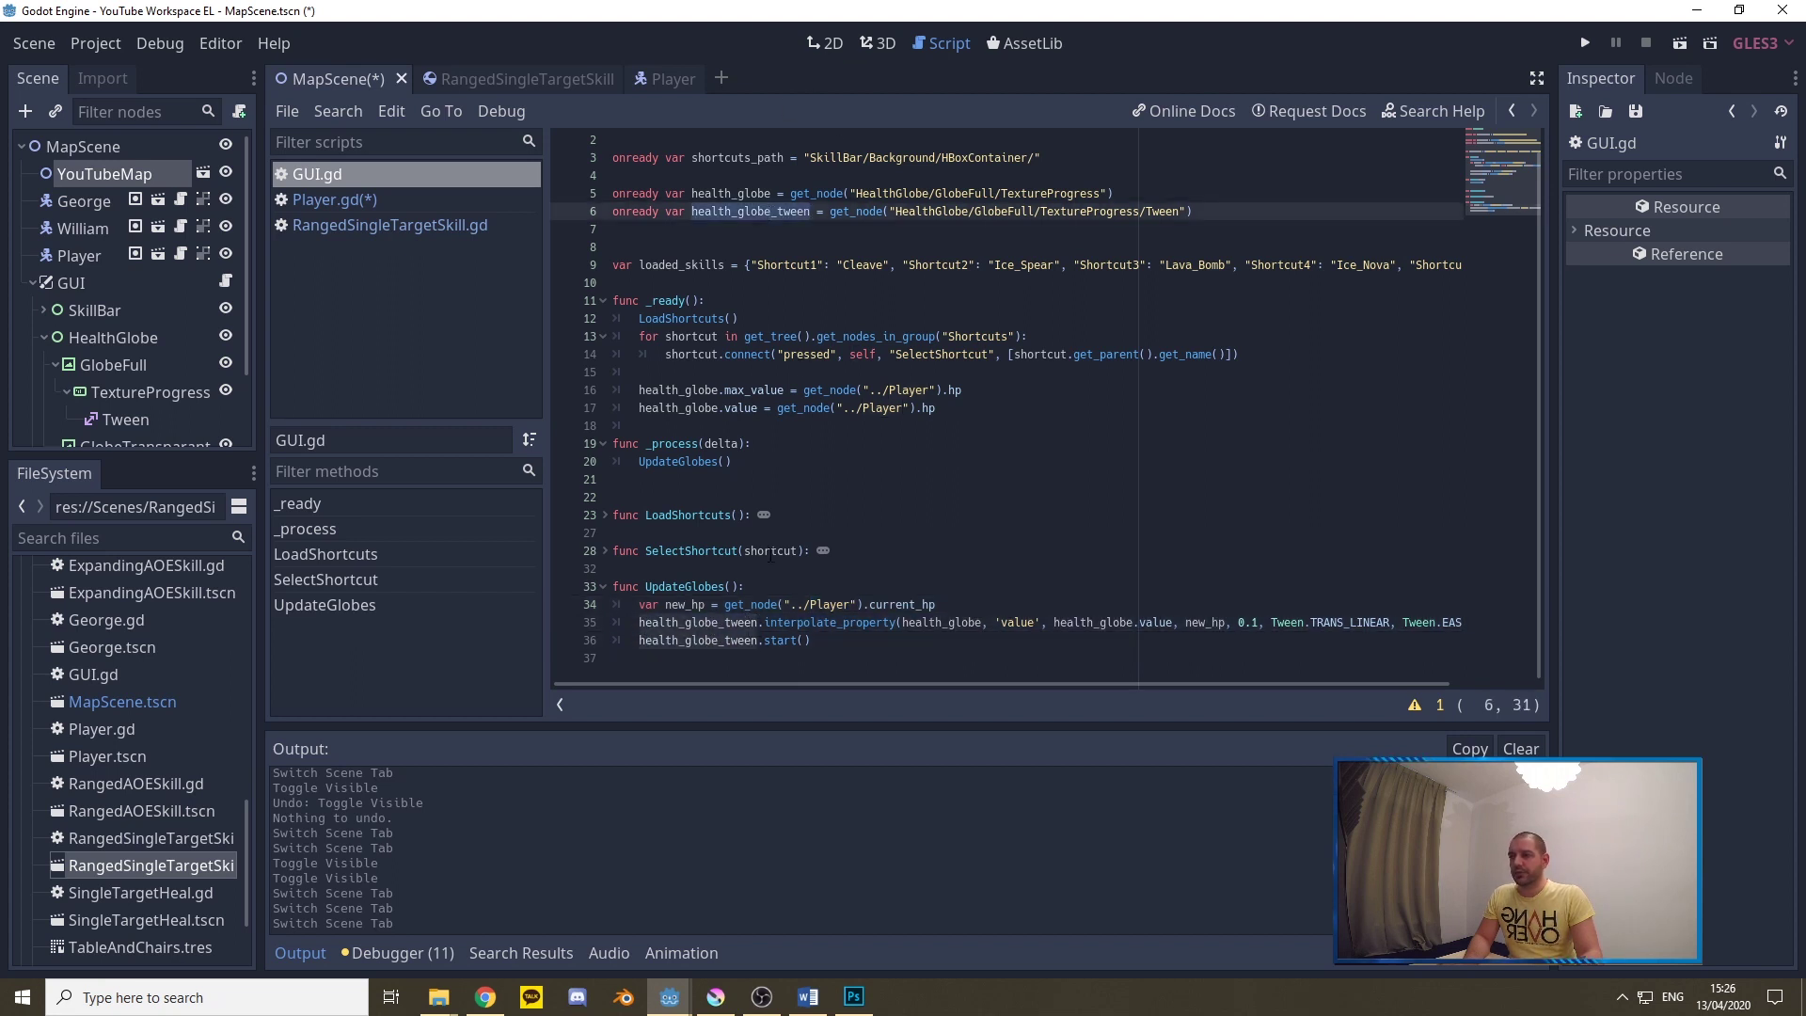
{"action": "double_click", "coordinate": [828, 622]}
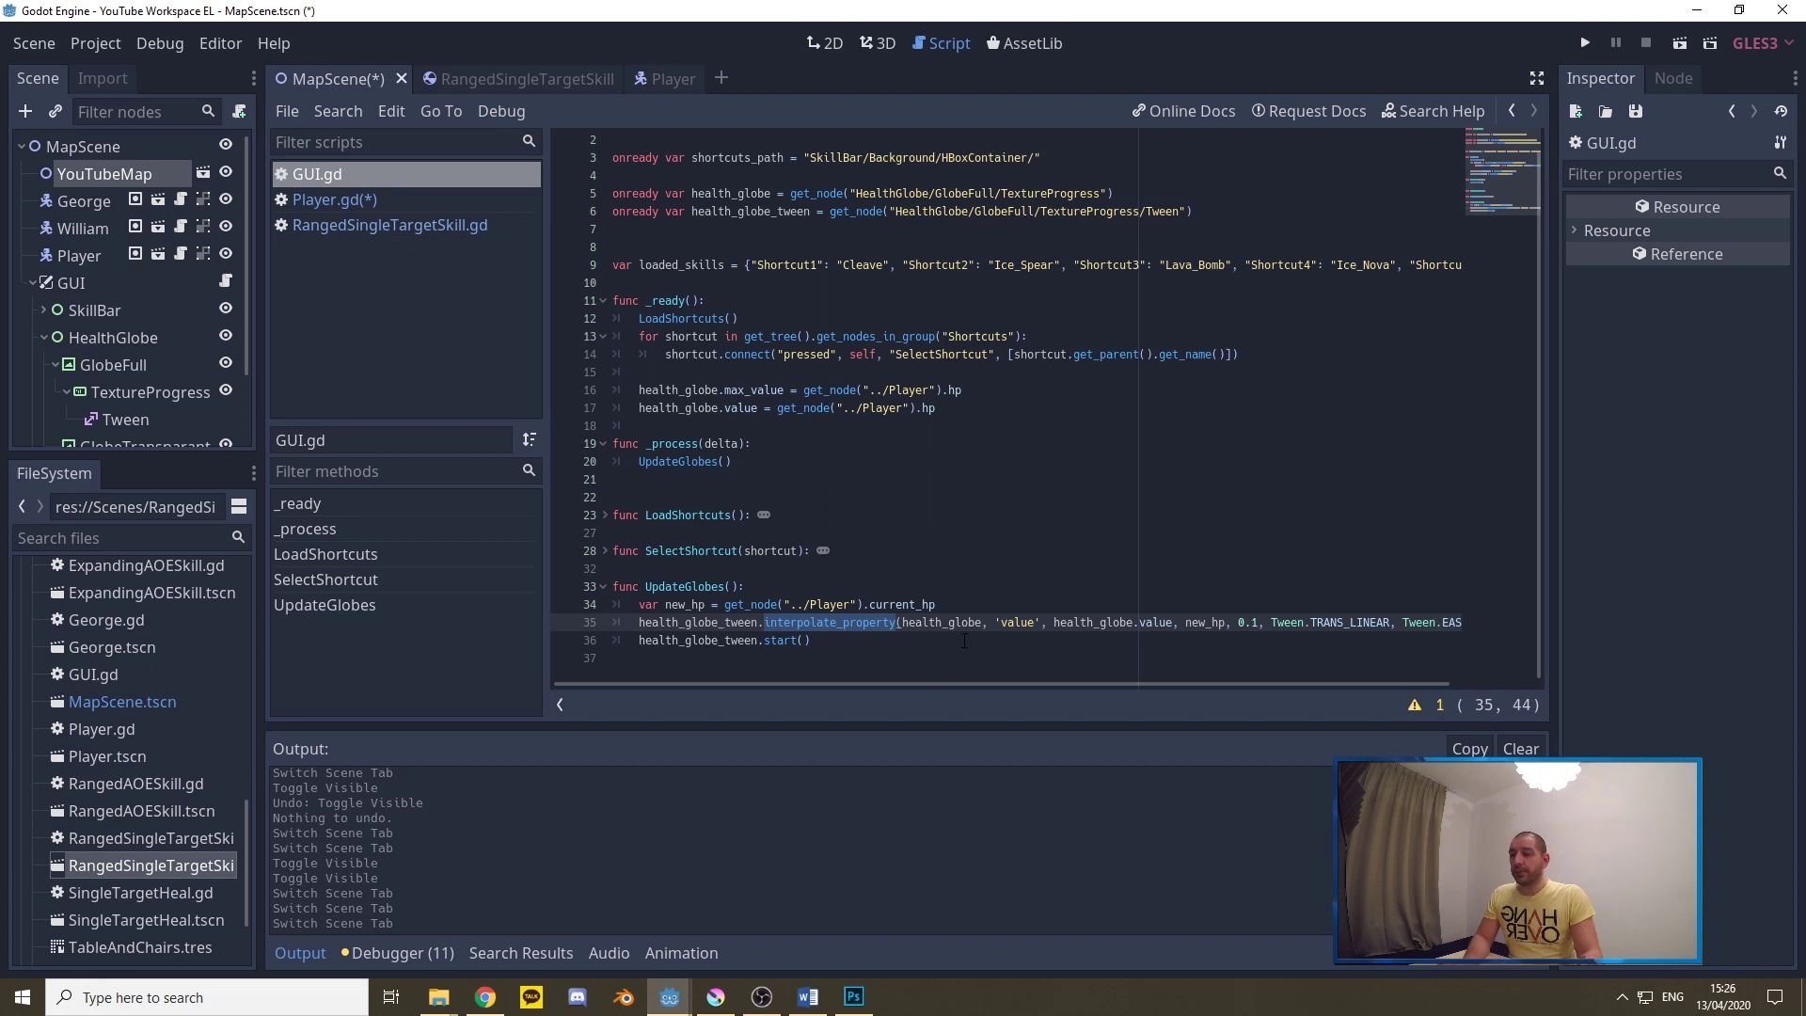
{"action": "double_click", "coordinate": [941, 623]}
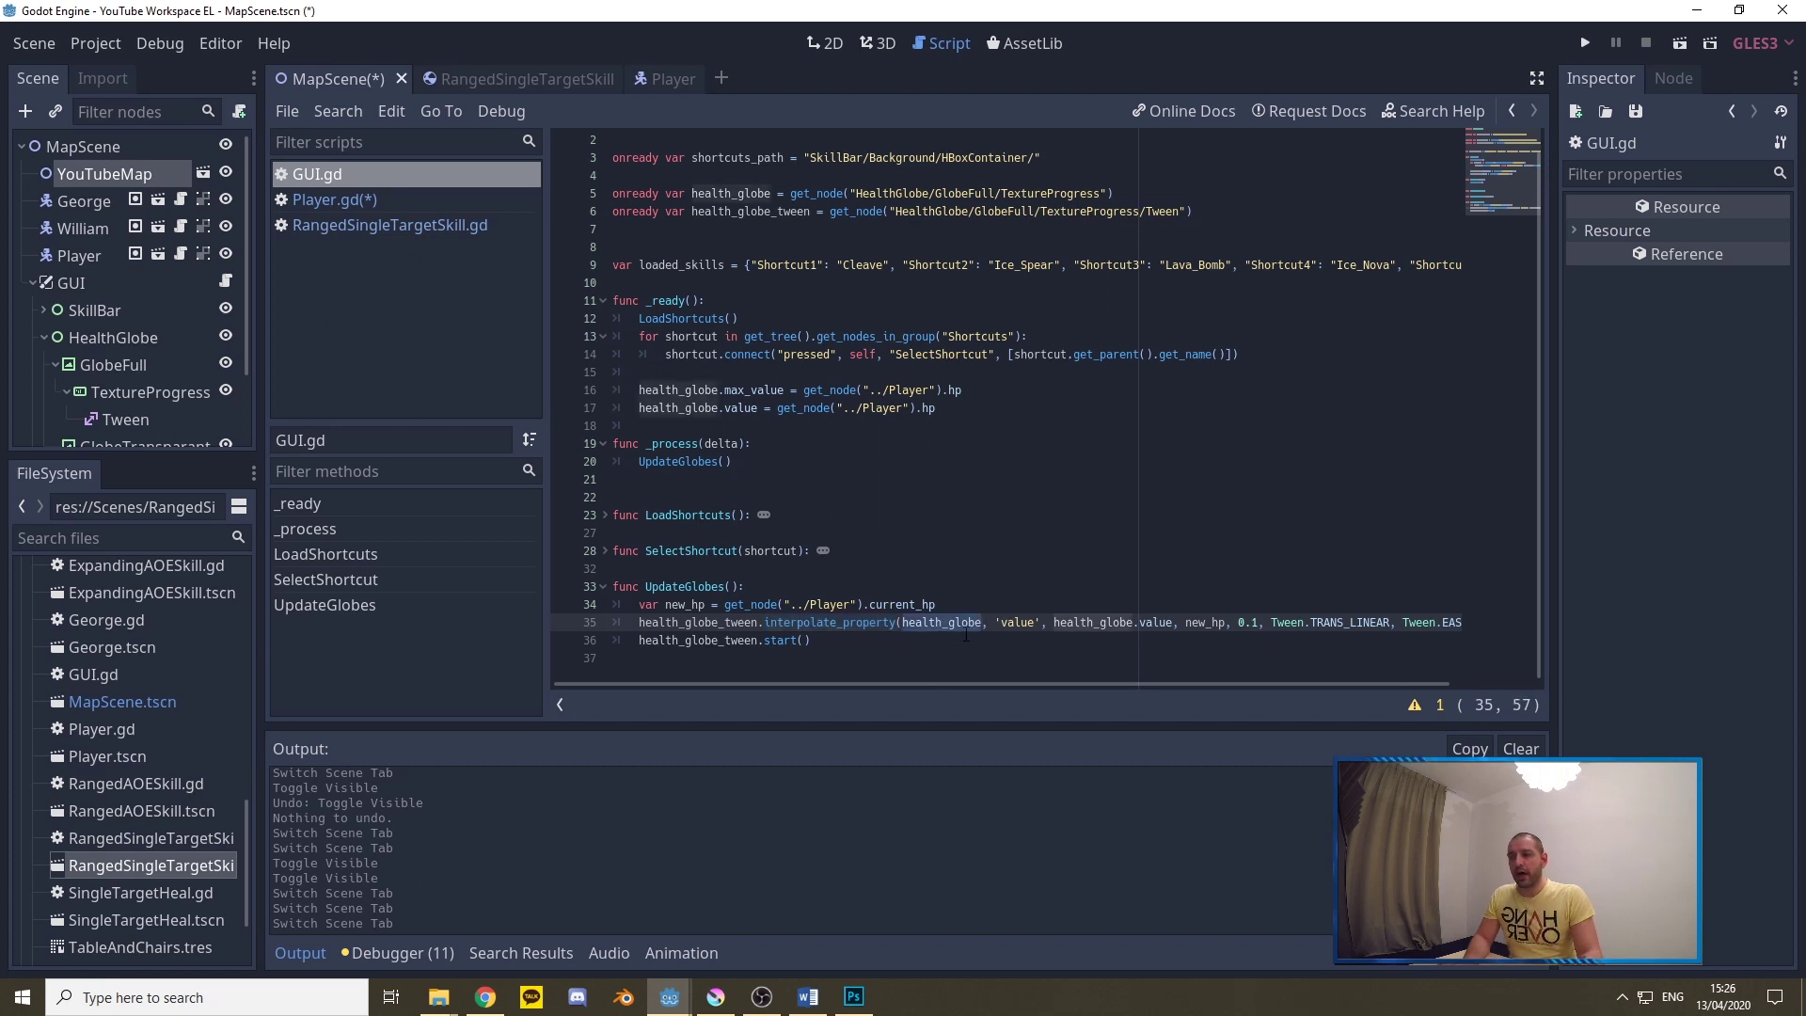
{"action": "left_click", "coordinate": [940, 622], "text": "ctrl"}
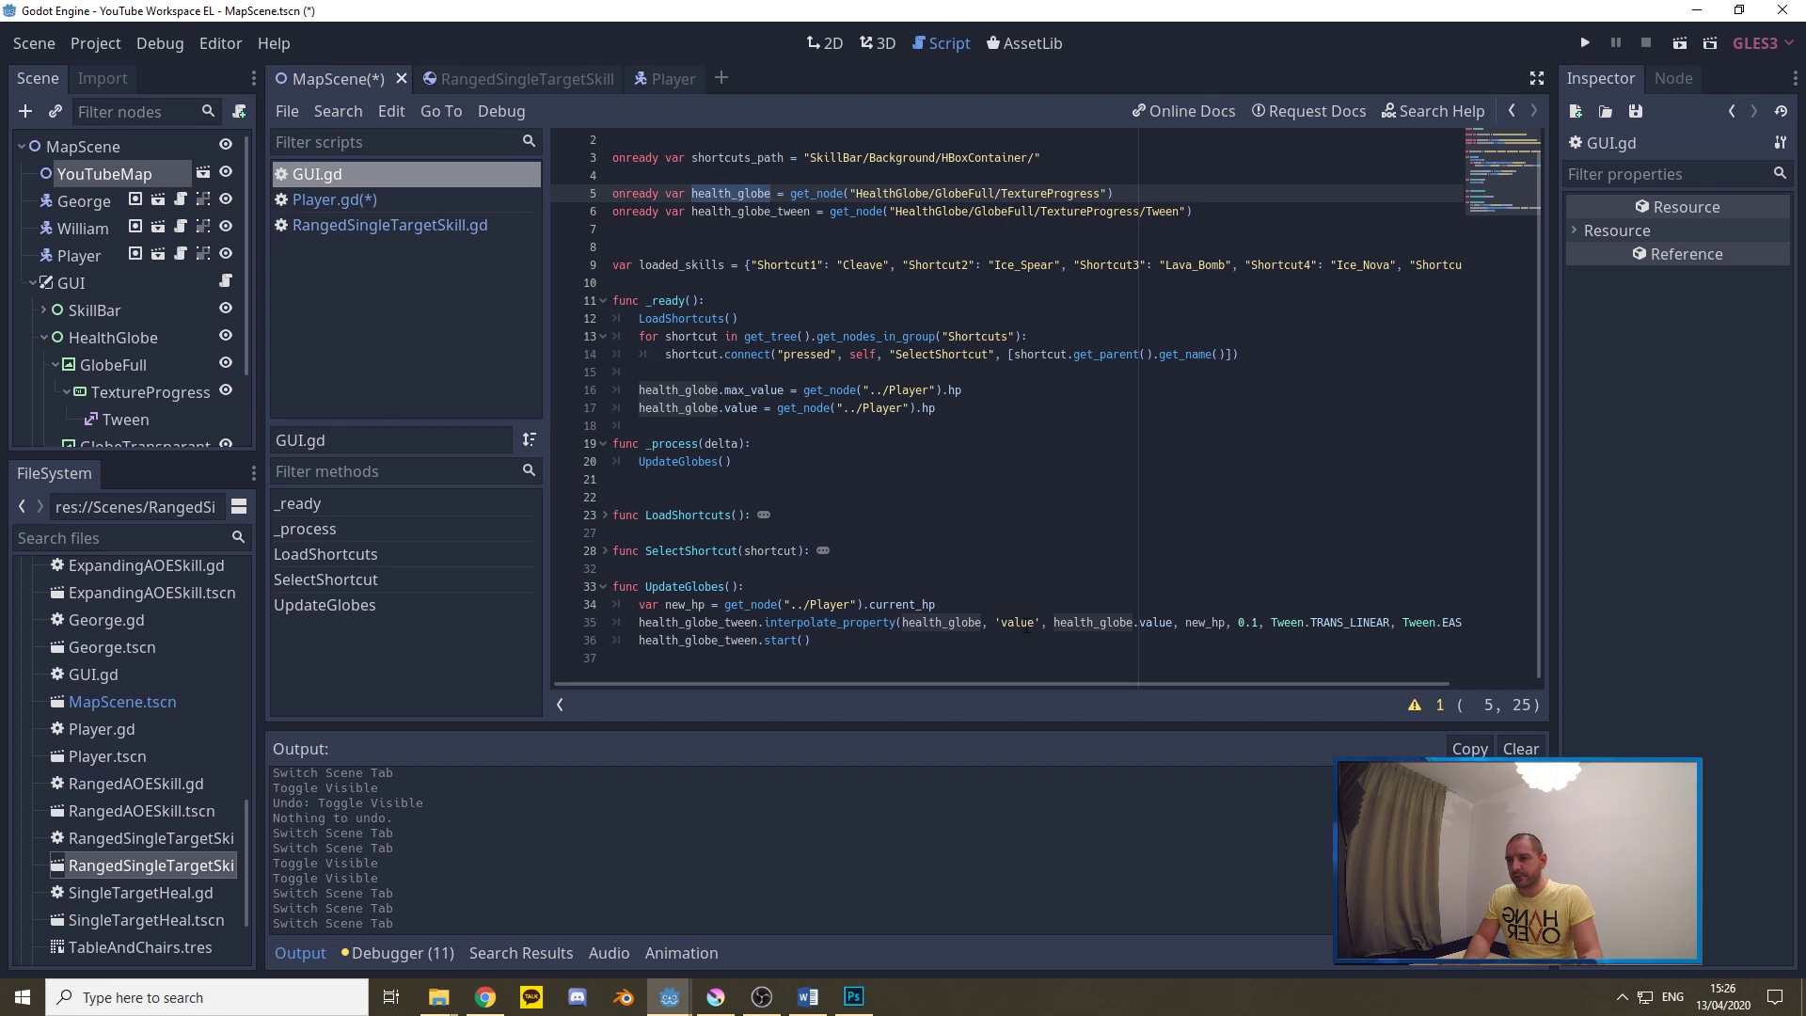
{"action": "double_click", "coordinate": [955, 623]}
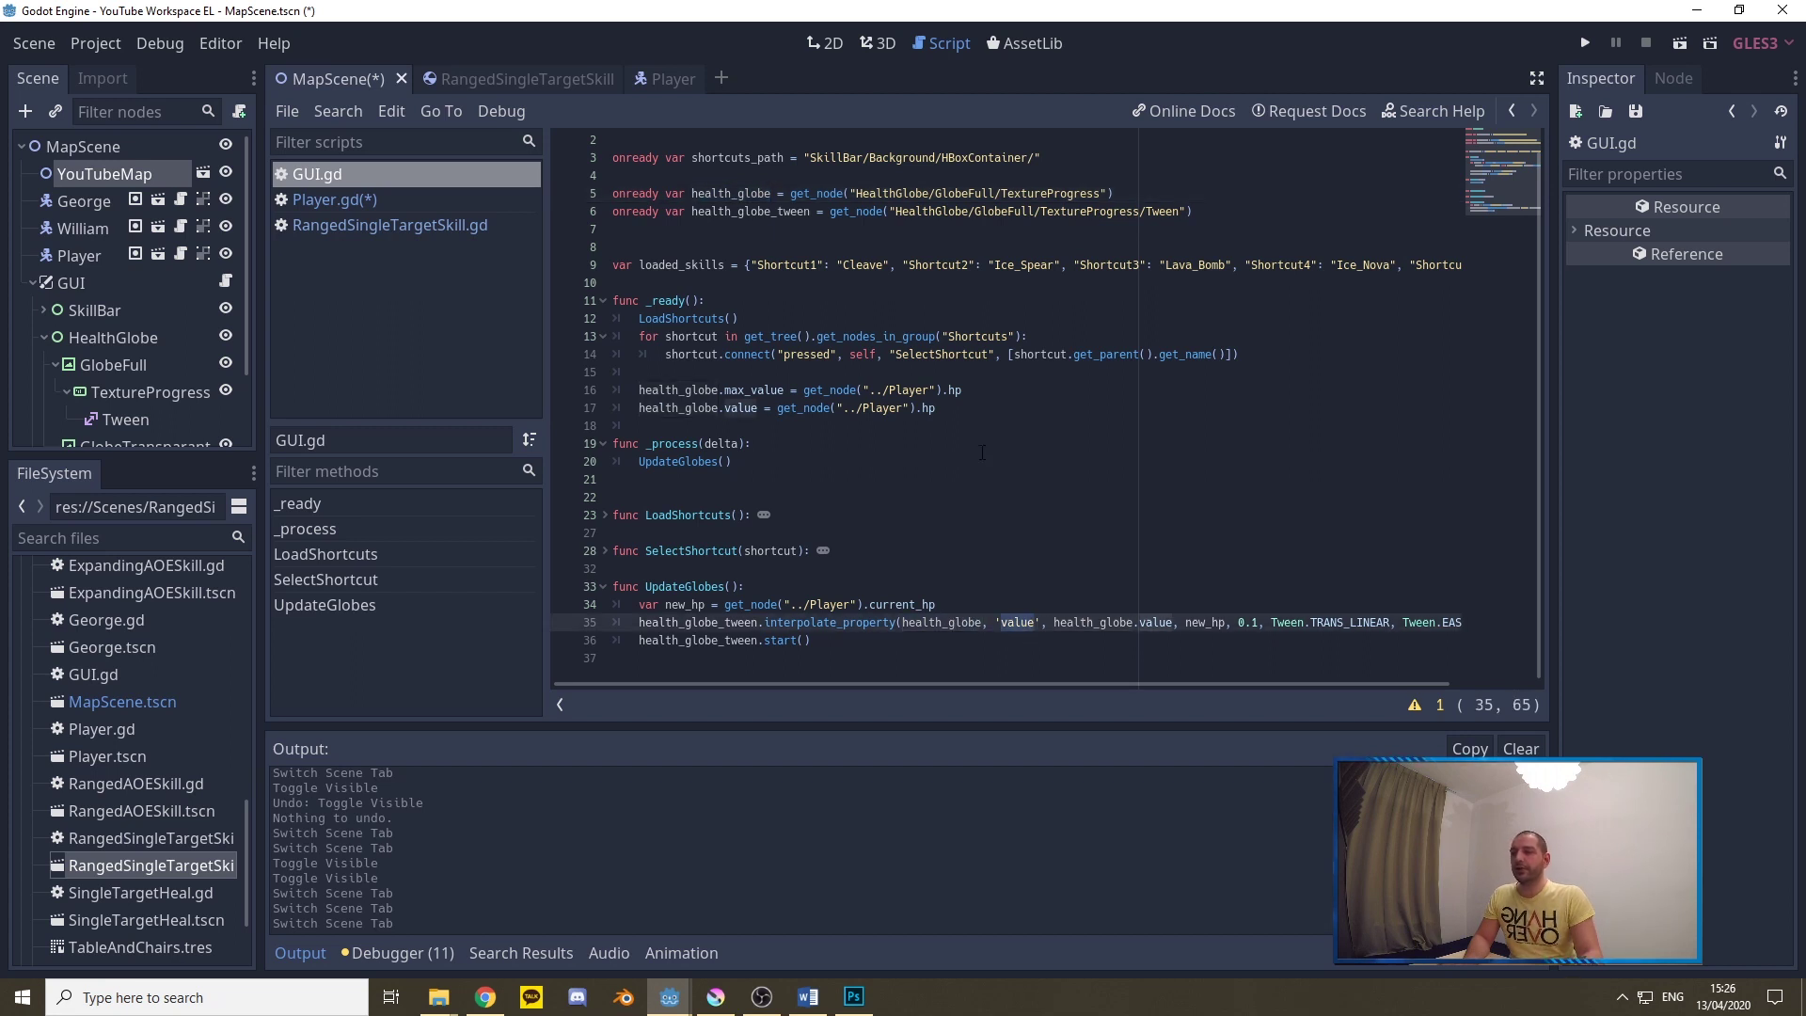
Examine the interpolate_property arguments: health_globe's value, the new_hp target, and a 0.1 duration
{"action": "left_click", "coordinate": [739, 408]}
{"action": "double_click", "coordinate": [739, 408]}
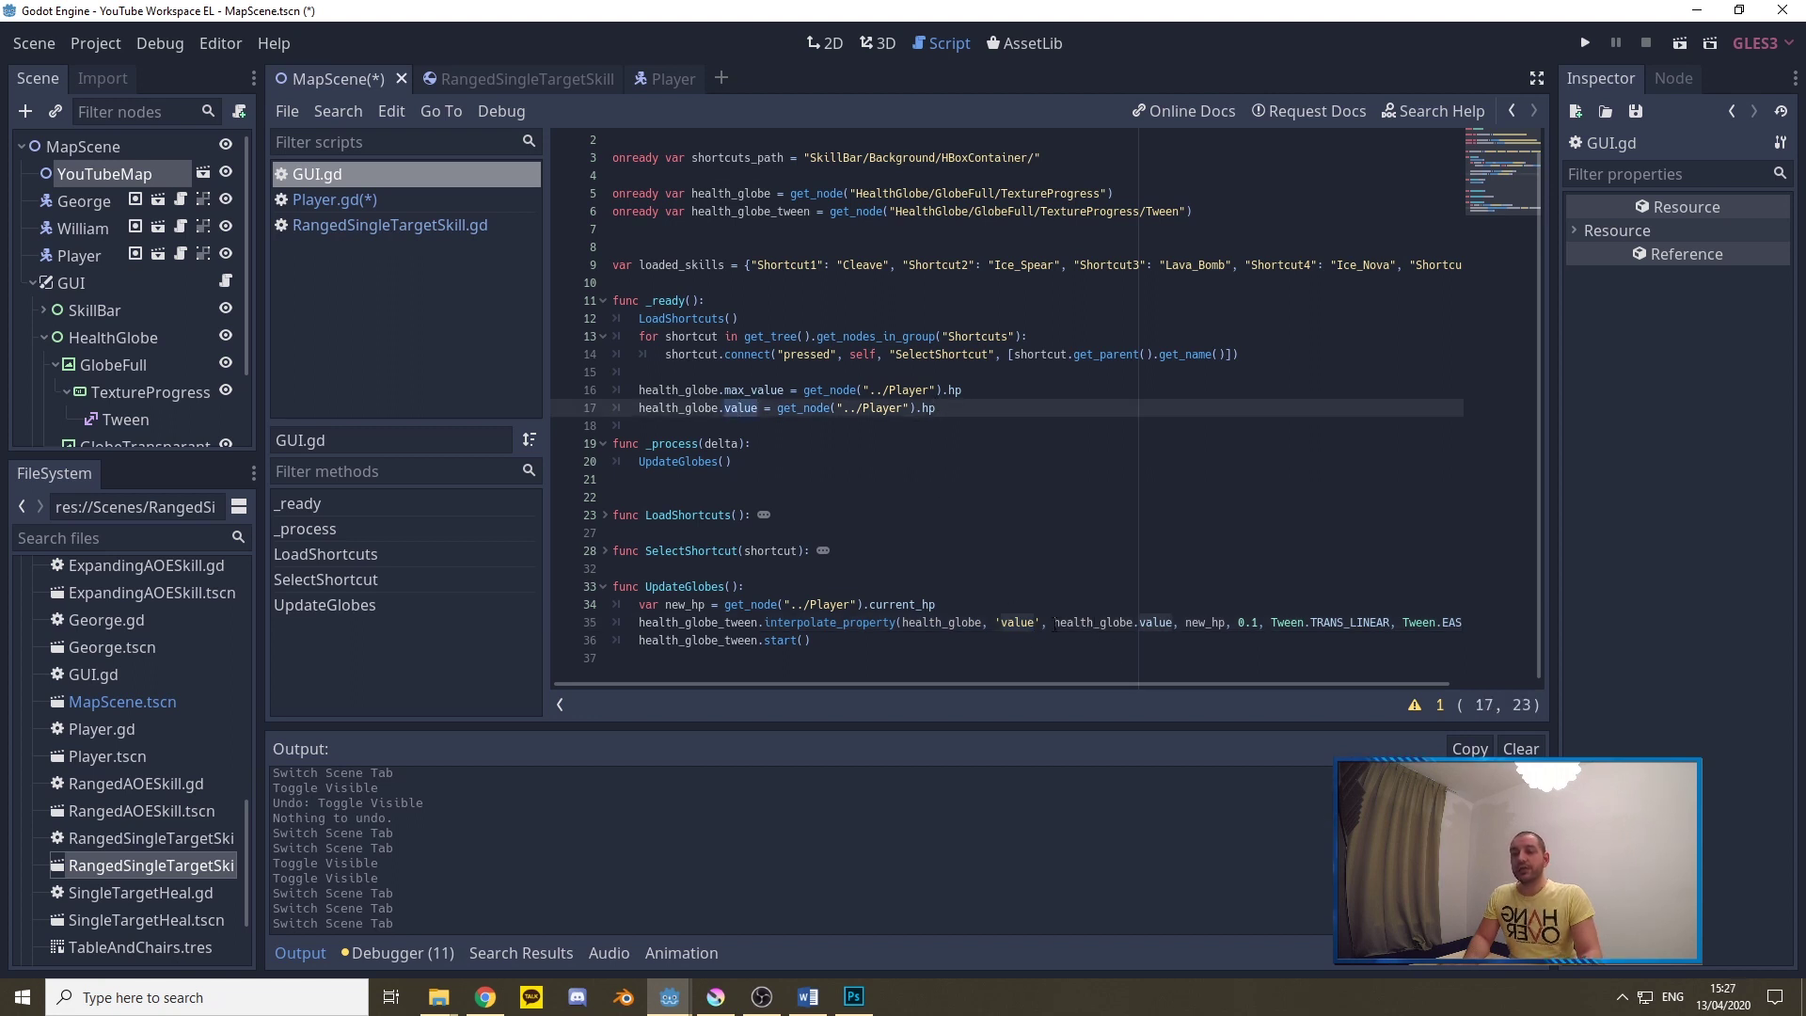
{"action": "left_click_drag", "start_coordinate": [1053, 622], "coordinate": [1174, 622]}
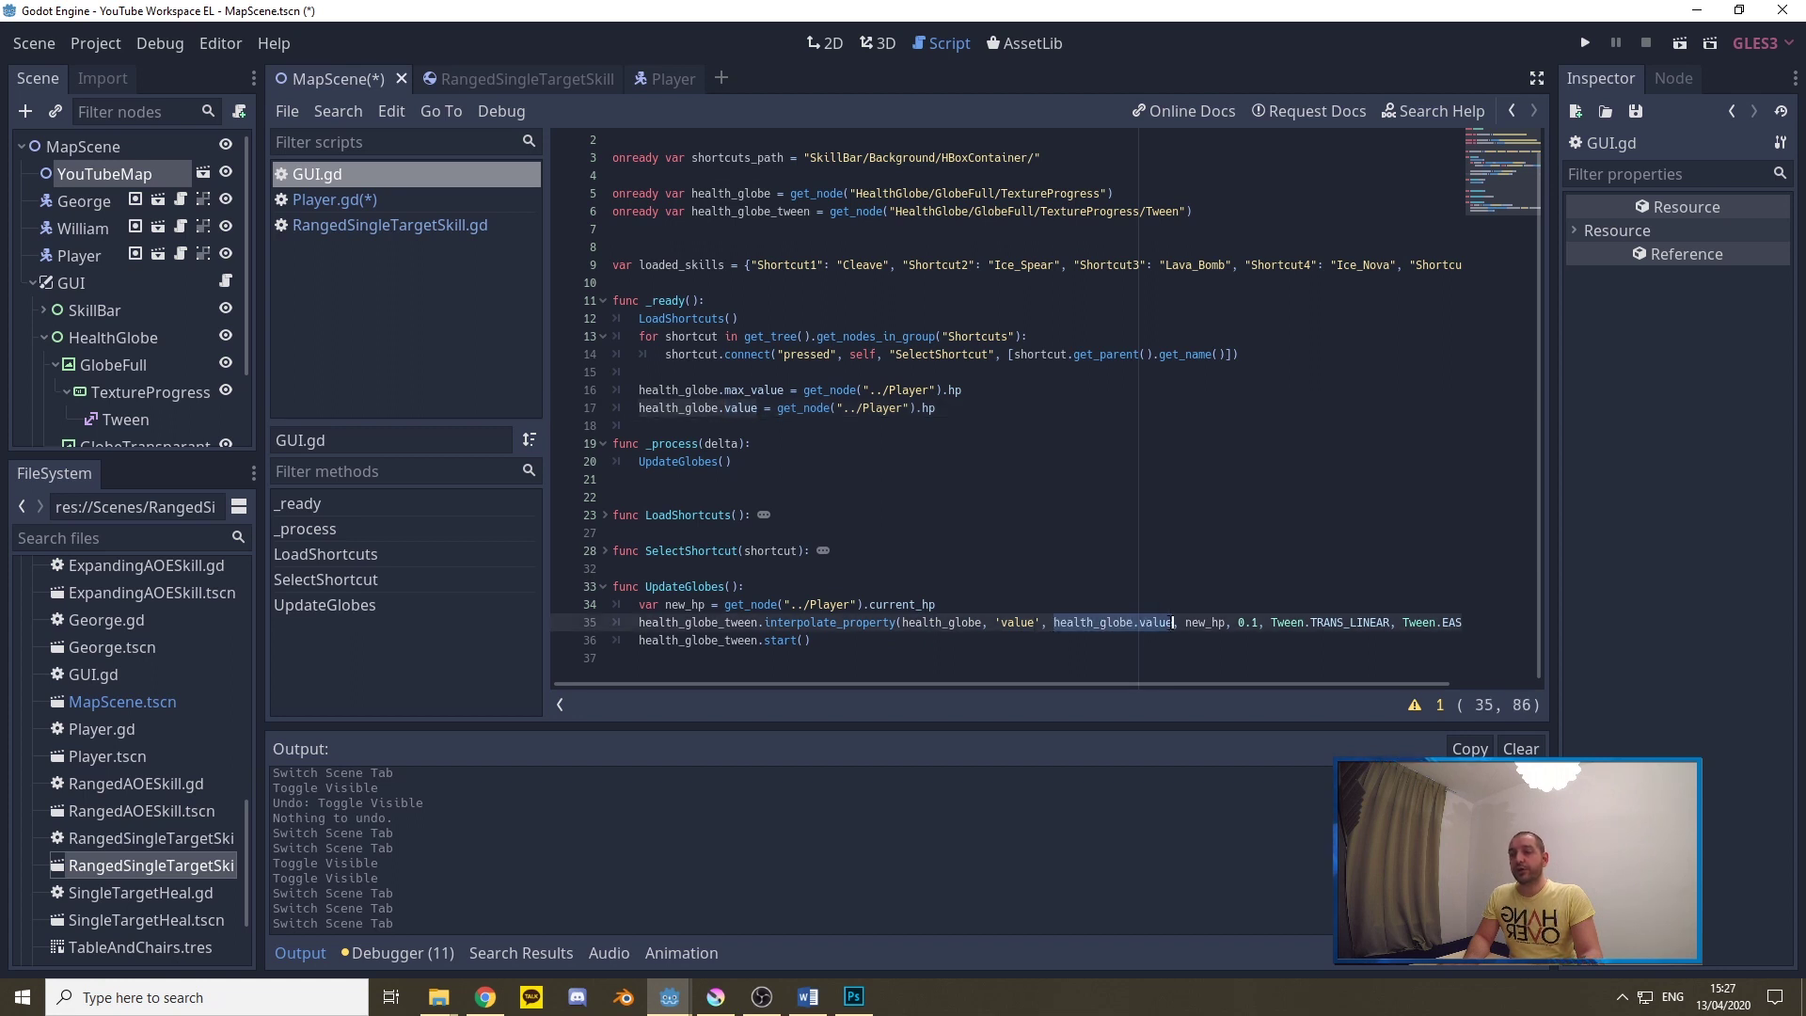
{"action": "double_click", "coordinate": [1134, 621]}
{"action": "double_click", "coordinate": [1204, 622]}
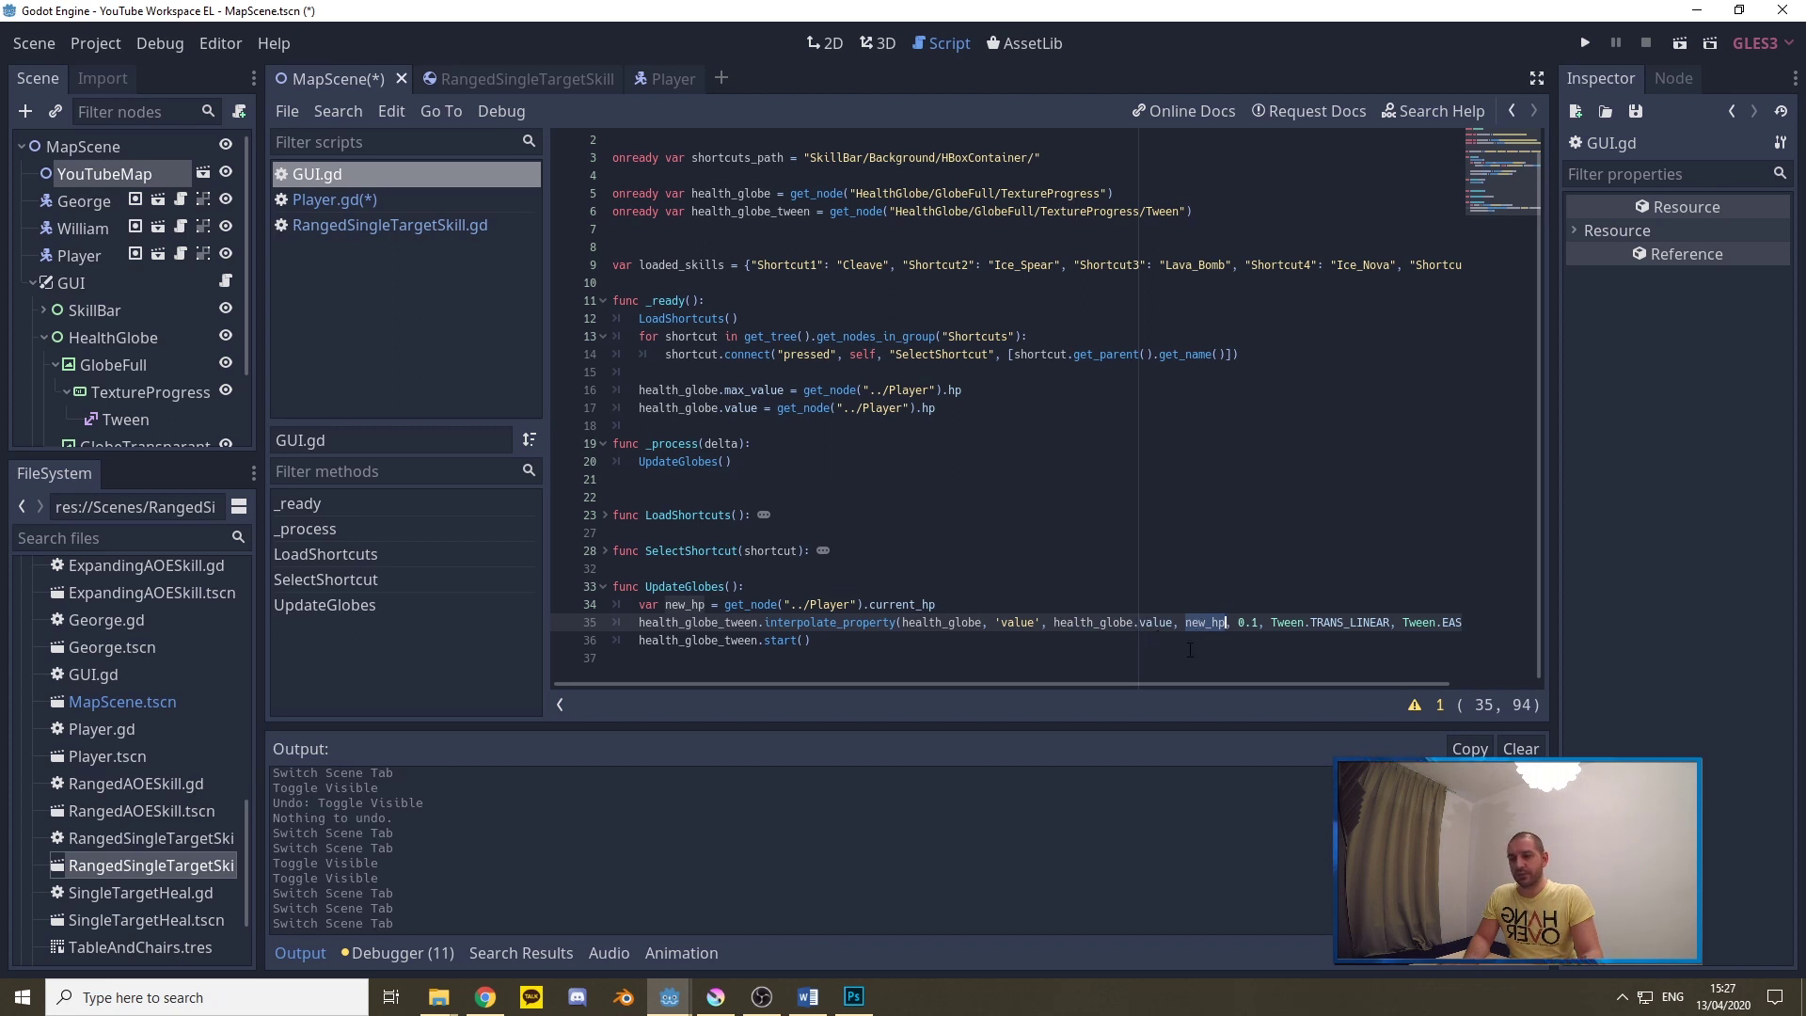
{"action": "double_click", "coordinate": [1249, 622]}
{"action": "mouse_move", "coordinate": [1245, 683]}
{"action": "left_mouse_down"}
{"action": "mouse_move", "coordinate": [1327, 658]}
{"action": "mouse_move", "coordinate": [1346, 687]}
{"action": "mouse_move", "coordinate": [1248, 690]}
{"action": "left_mouse_up"}
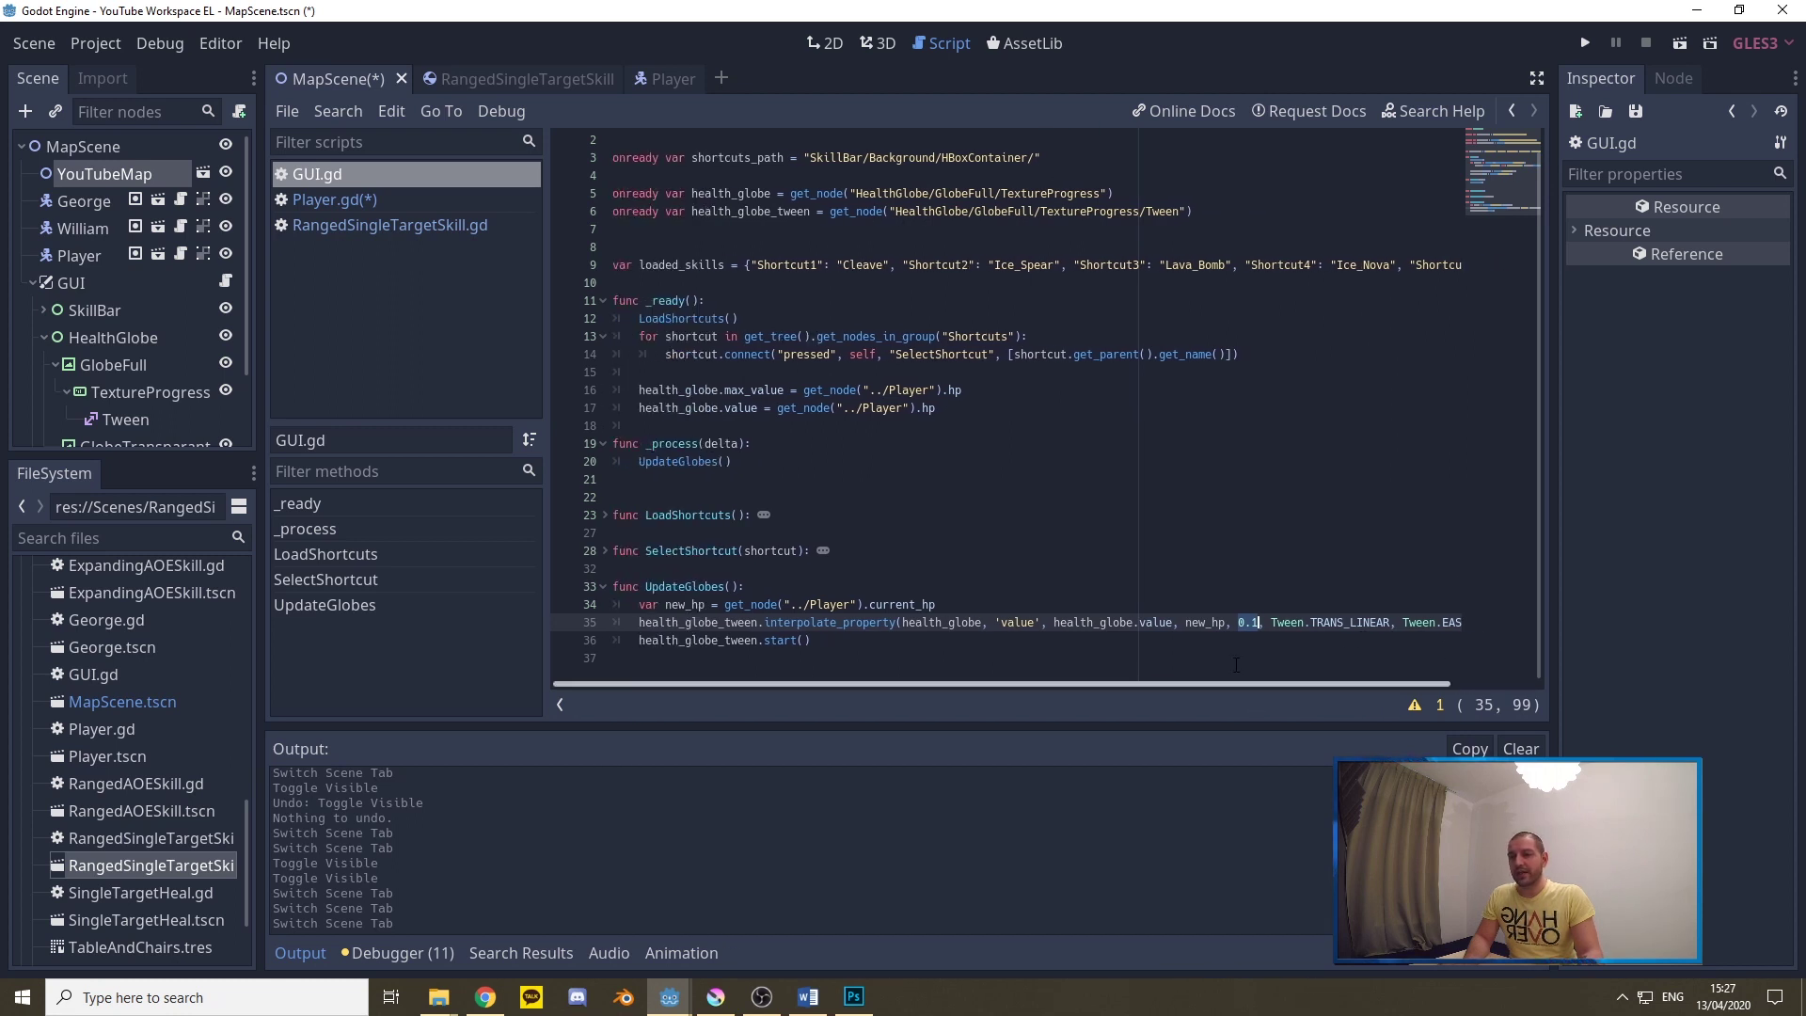
Check the health_globe_tween start line, then save and run the project with F5
{"action": "left_click", "coordinate": [649, 641]}
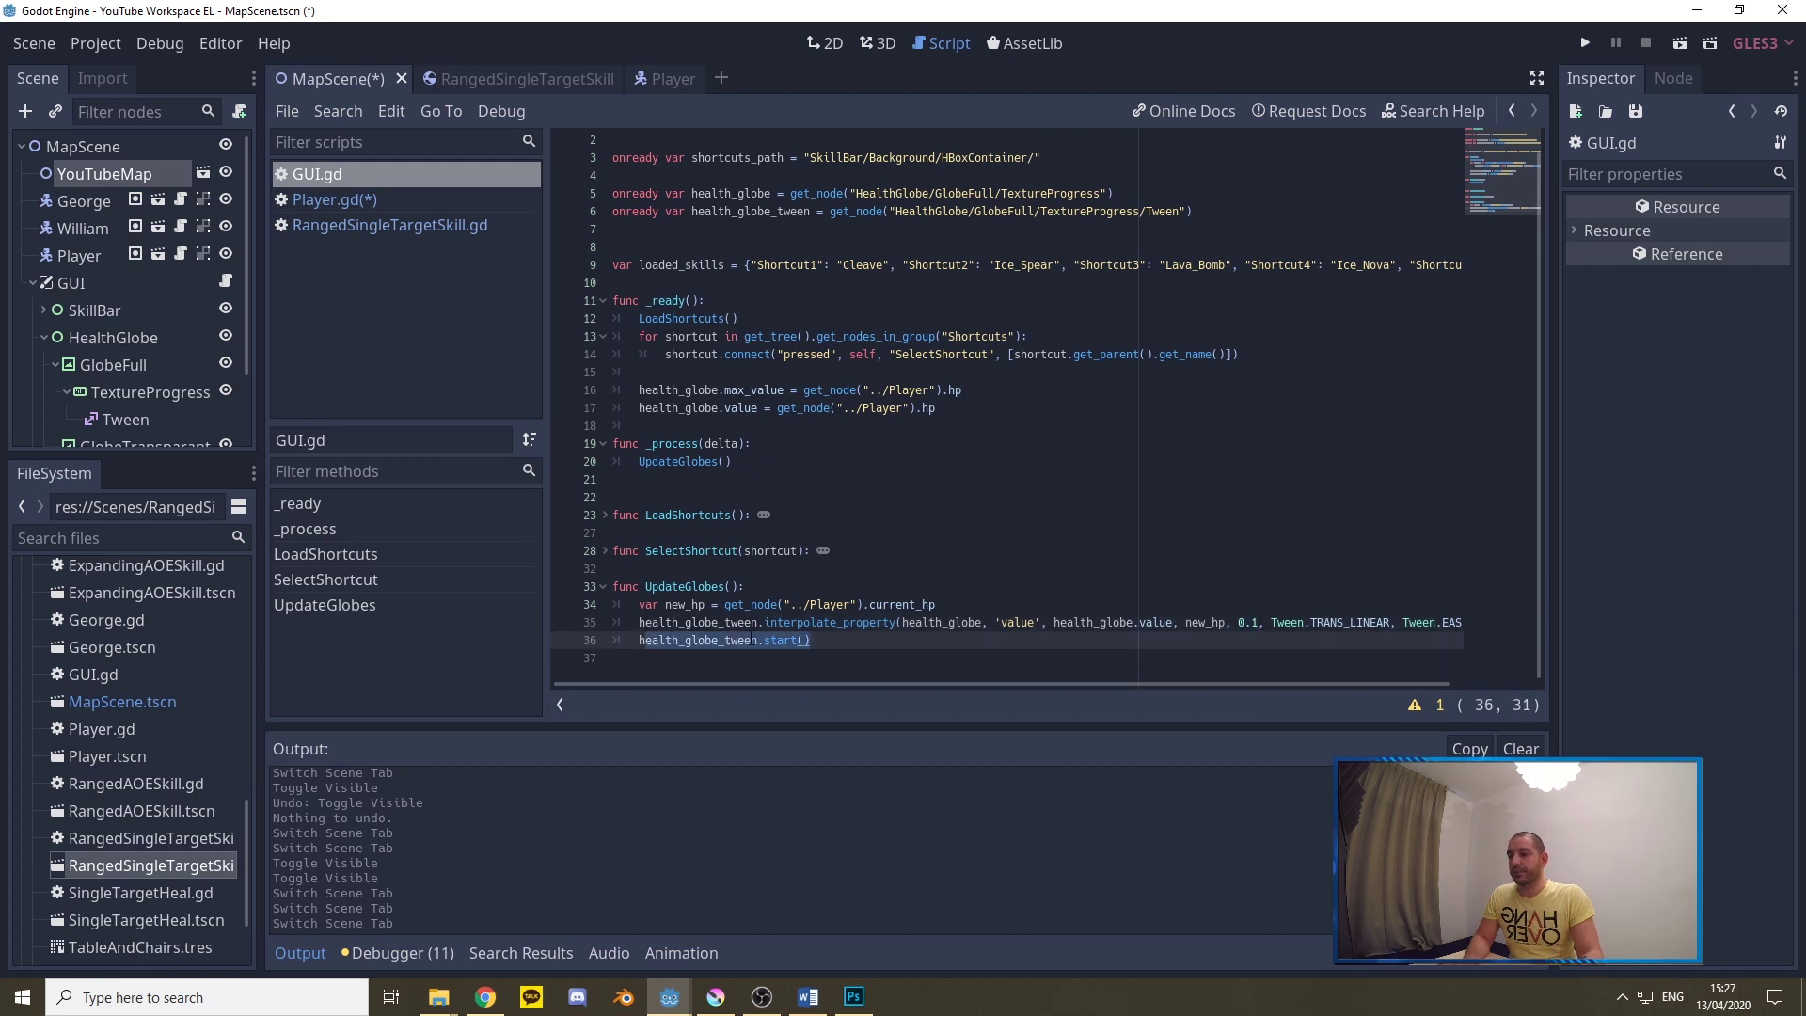
{"action": "double_click", "coordinate": [727, 640]}
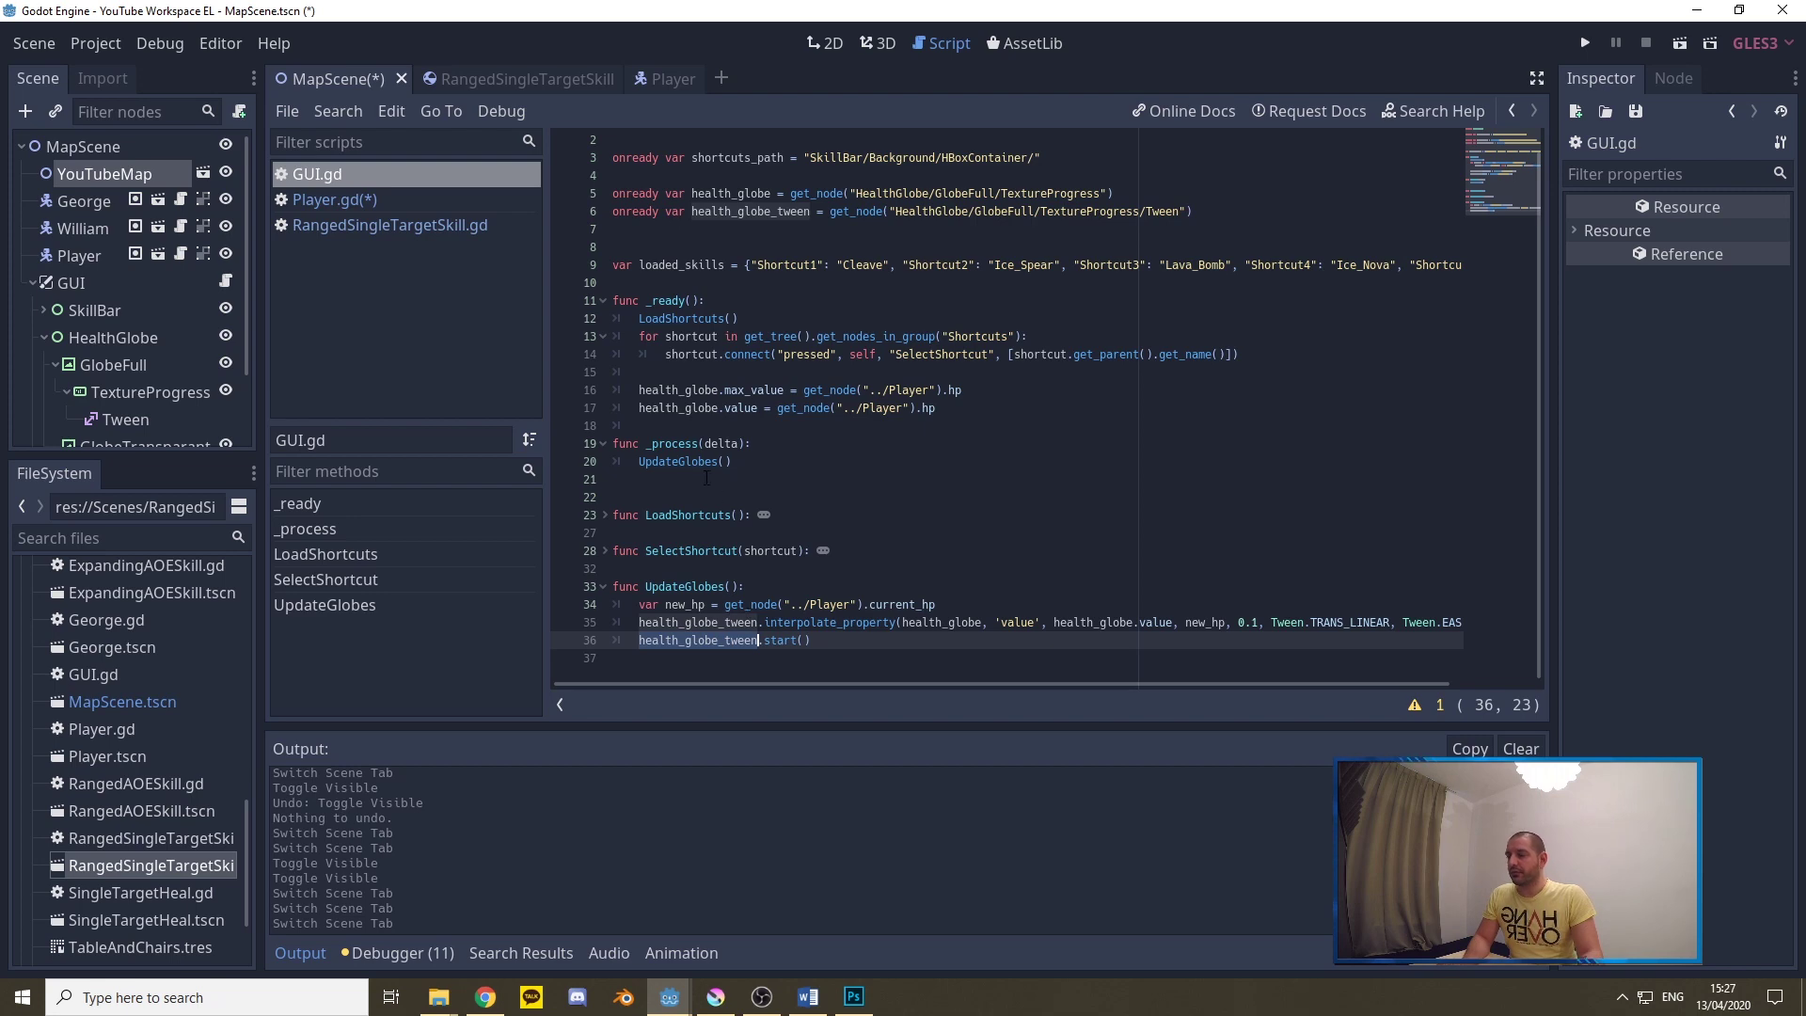
{"action": "key", "text": "F5"}
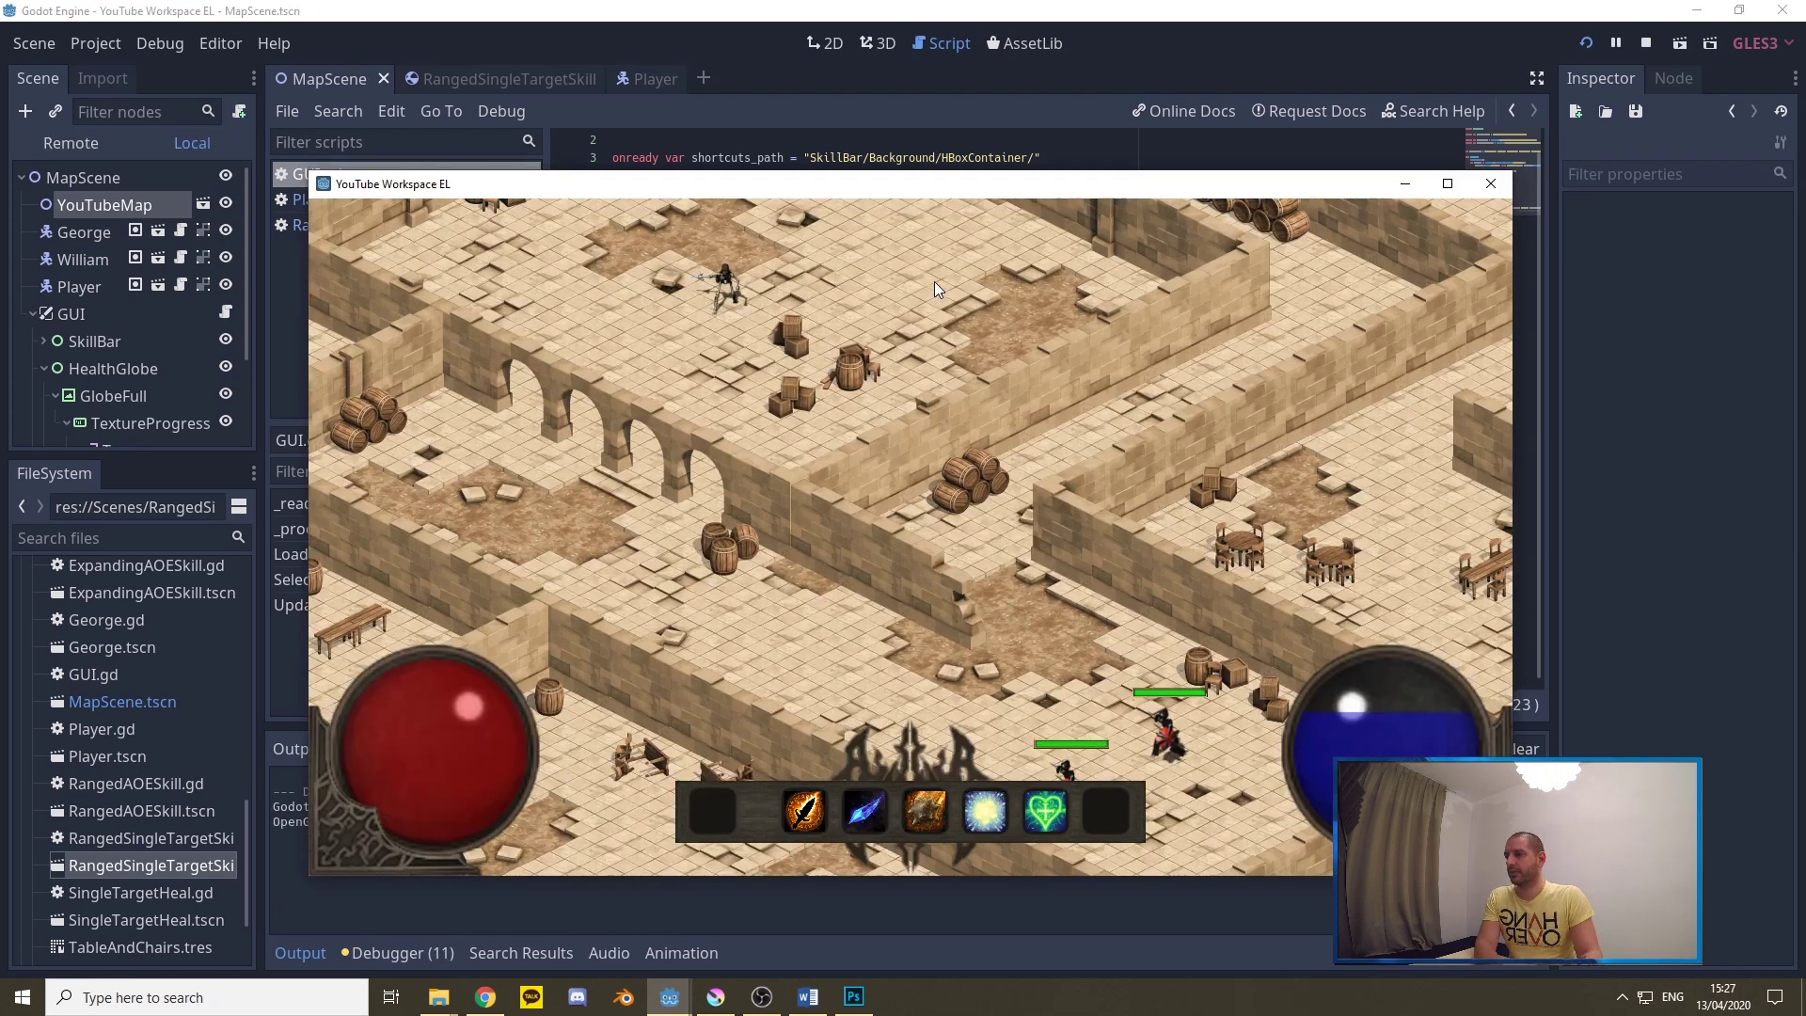
Walk the character toward the enemies and fire projectiles at them while taking damage
{"action": "key", "text": "Down"}
{"action": "key", "text": "Left"}
{"action": "key", "text": "Left"}
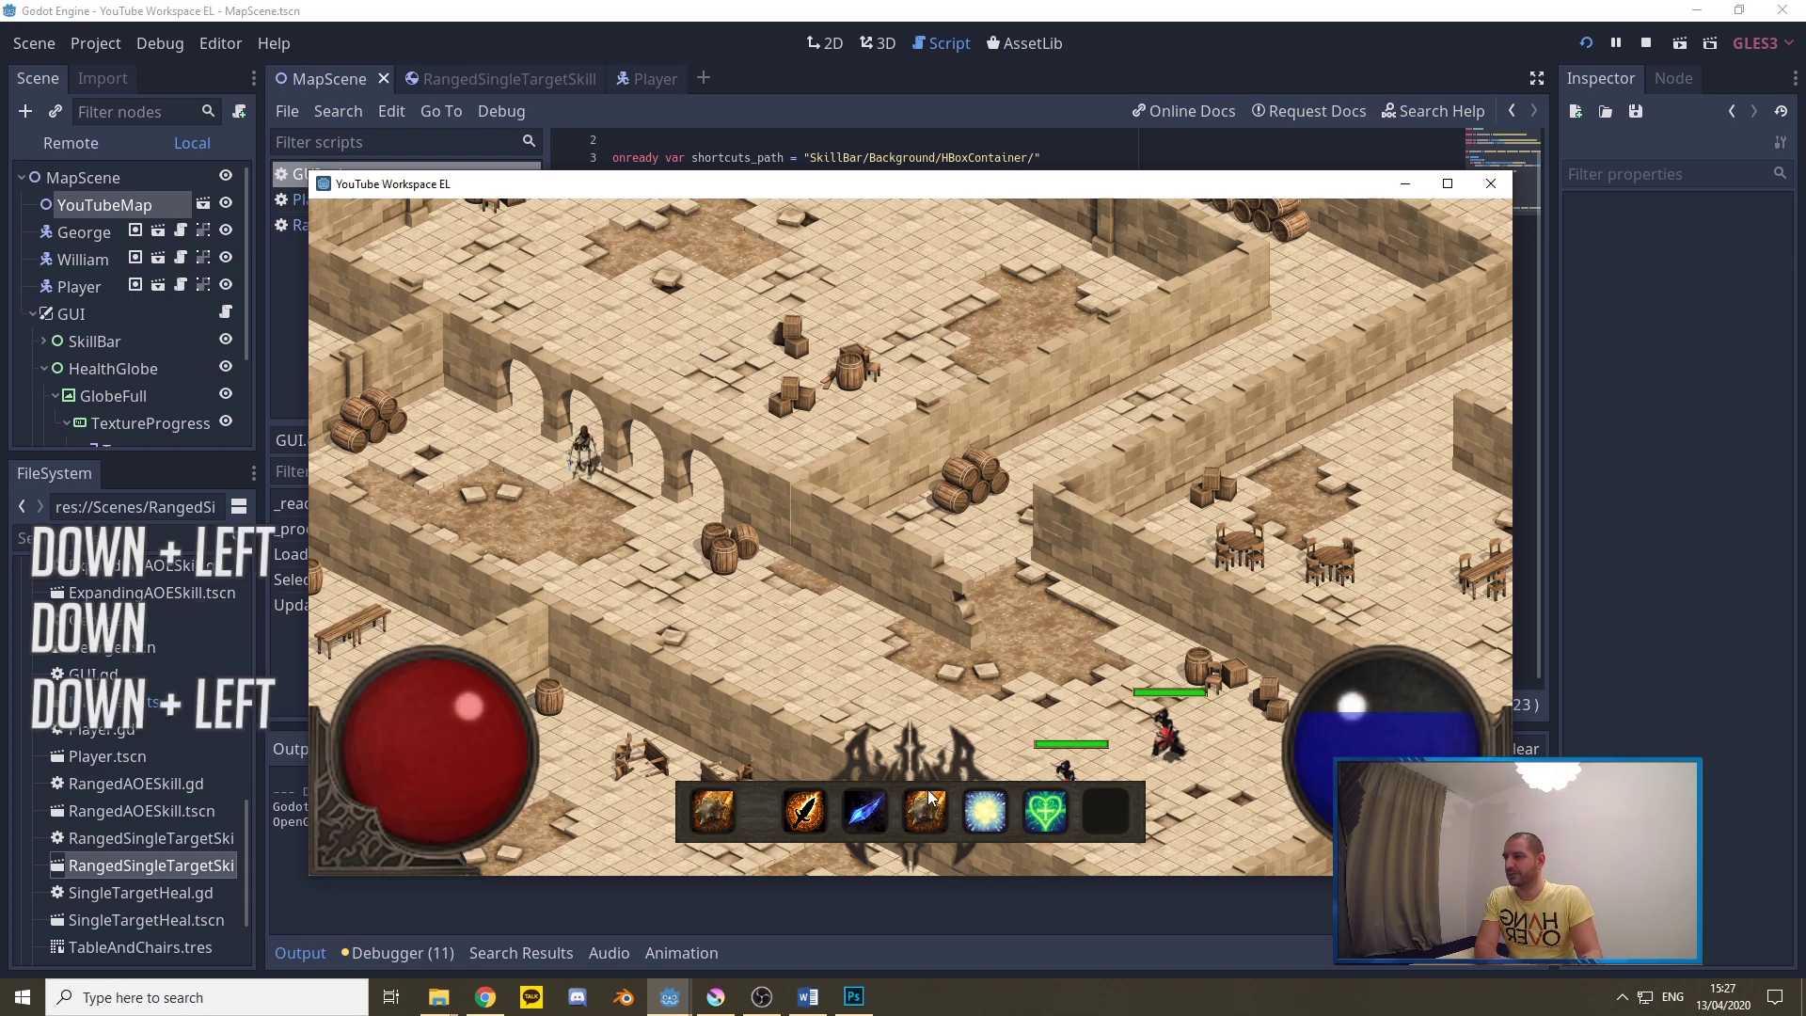
{"action": "key", "text": "Right"}
{"action": "left_click", "coordinate": [1029, 561]}
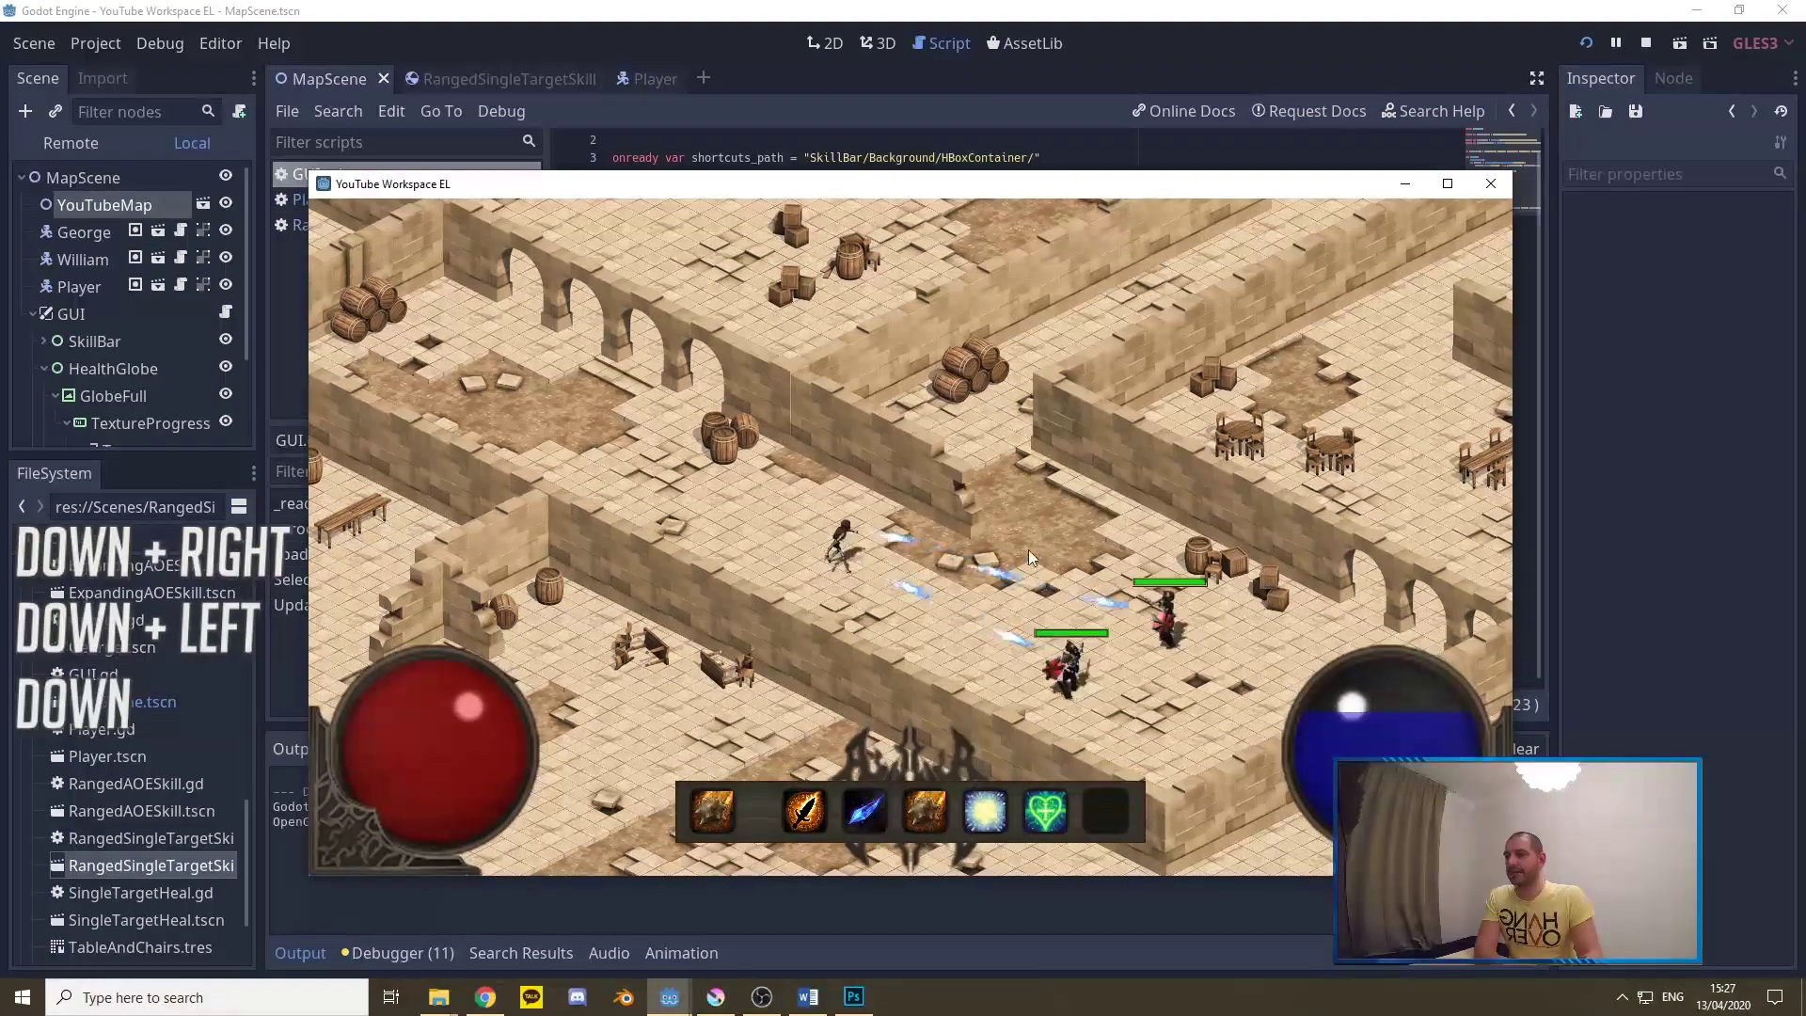
{"action": "left_click", "coordinate": [1086, 590]}
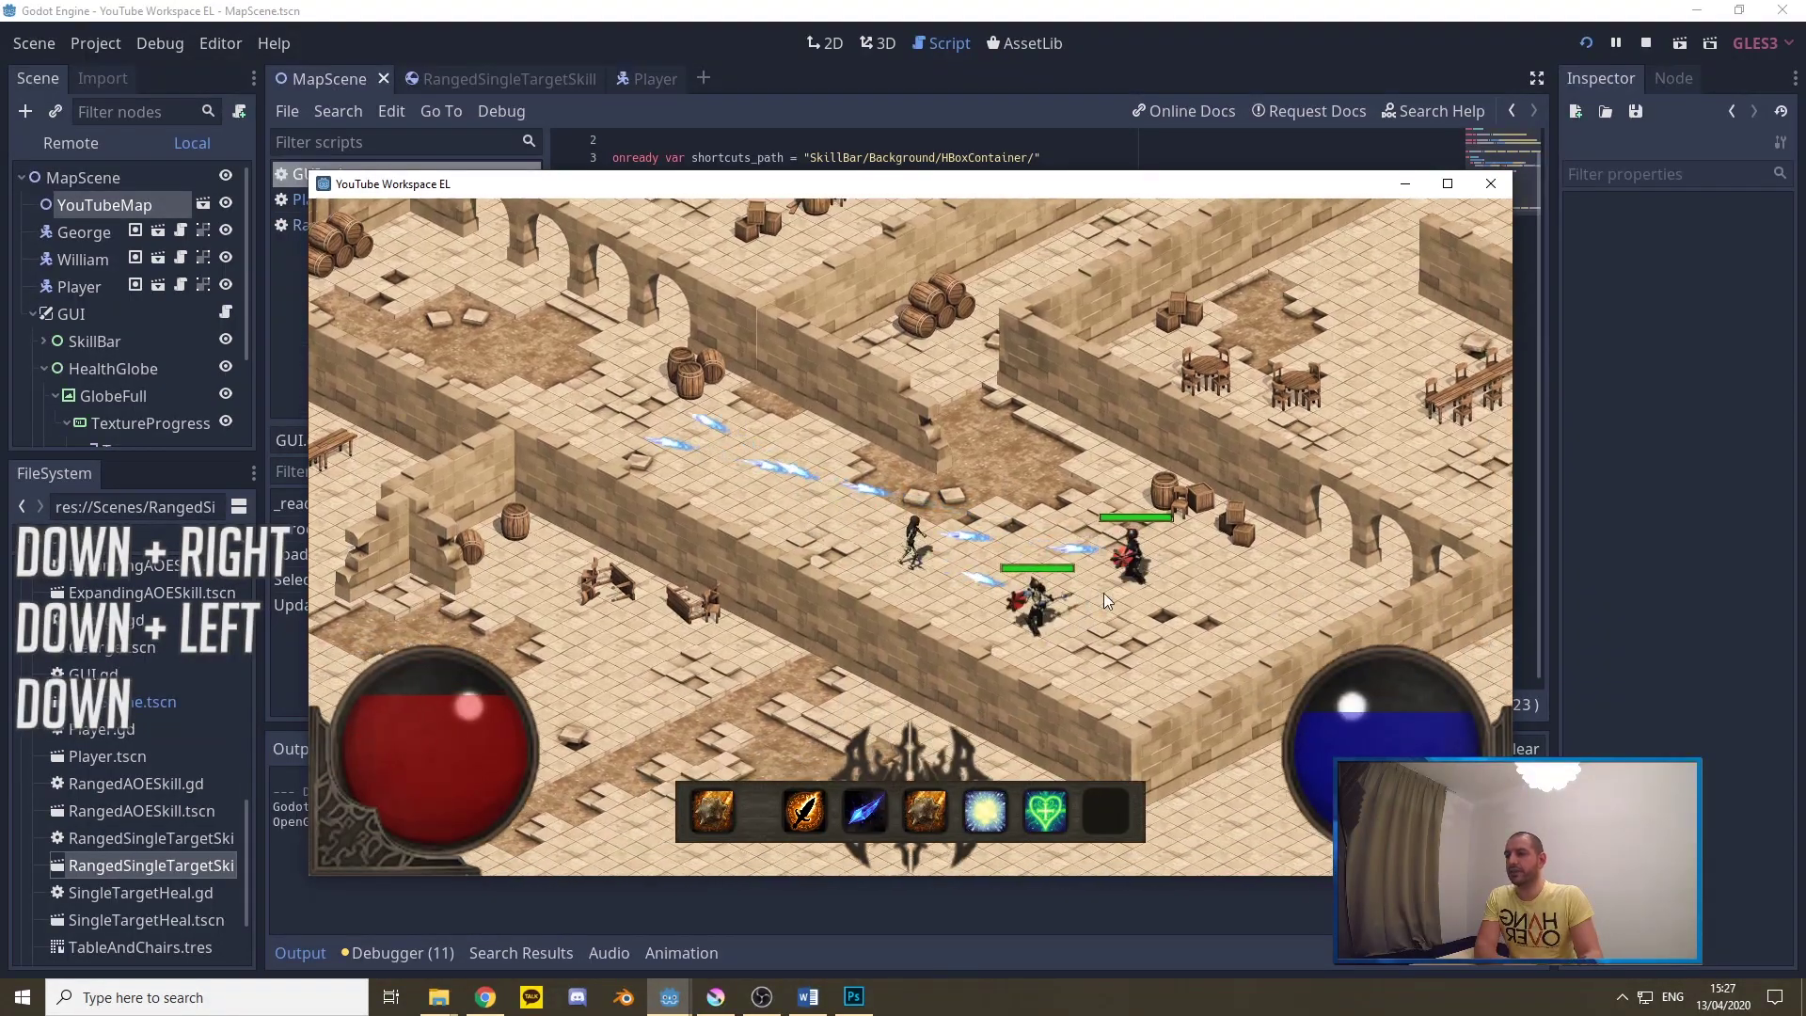
{"action": "key", "text": "Right"}
{"action": "left_click", "coordinate": [1084, 600]}
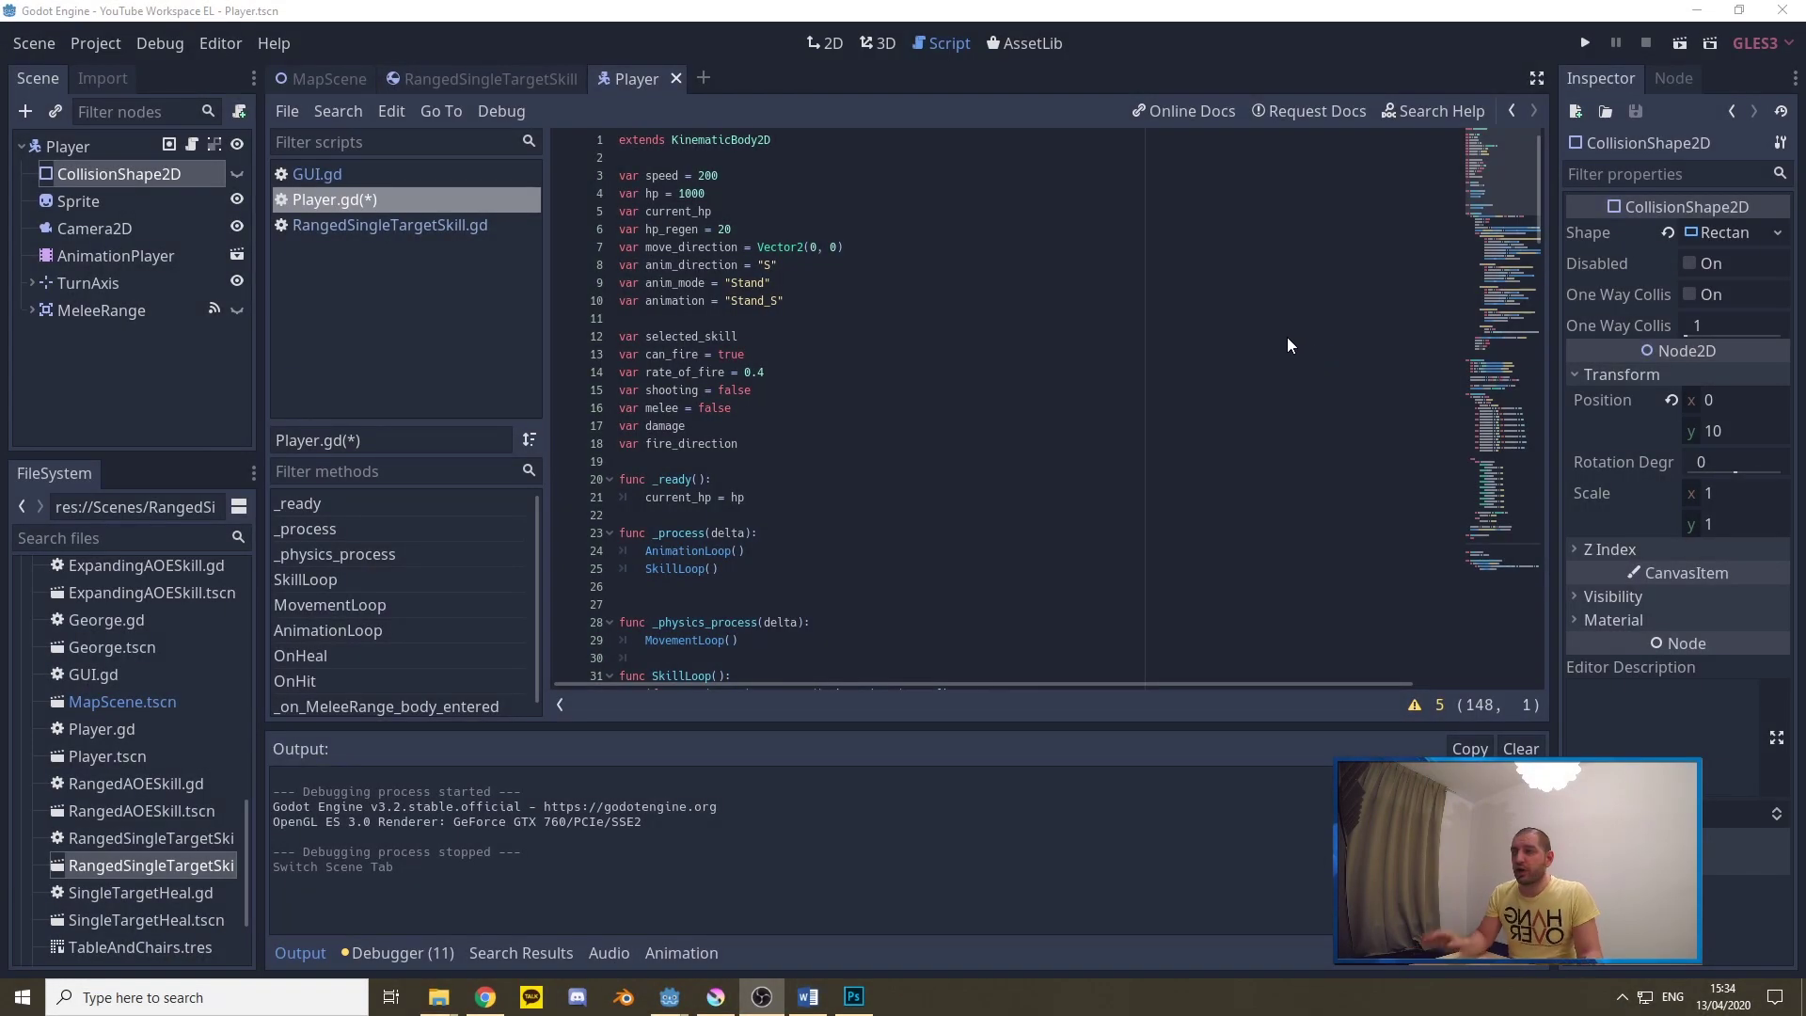
Review the hp_regen variable declared with a regen amount of 20
{"action": "left_click", "coordinate": [680, 230]}
{"action": "double_click", "coordinate": [675, 230]}
{"action": "double_click", "coordinate": [724, 230]}
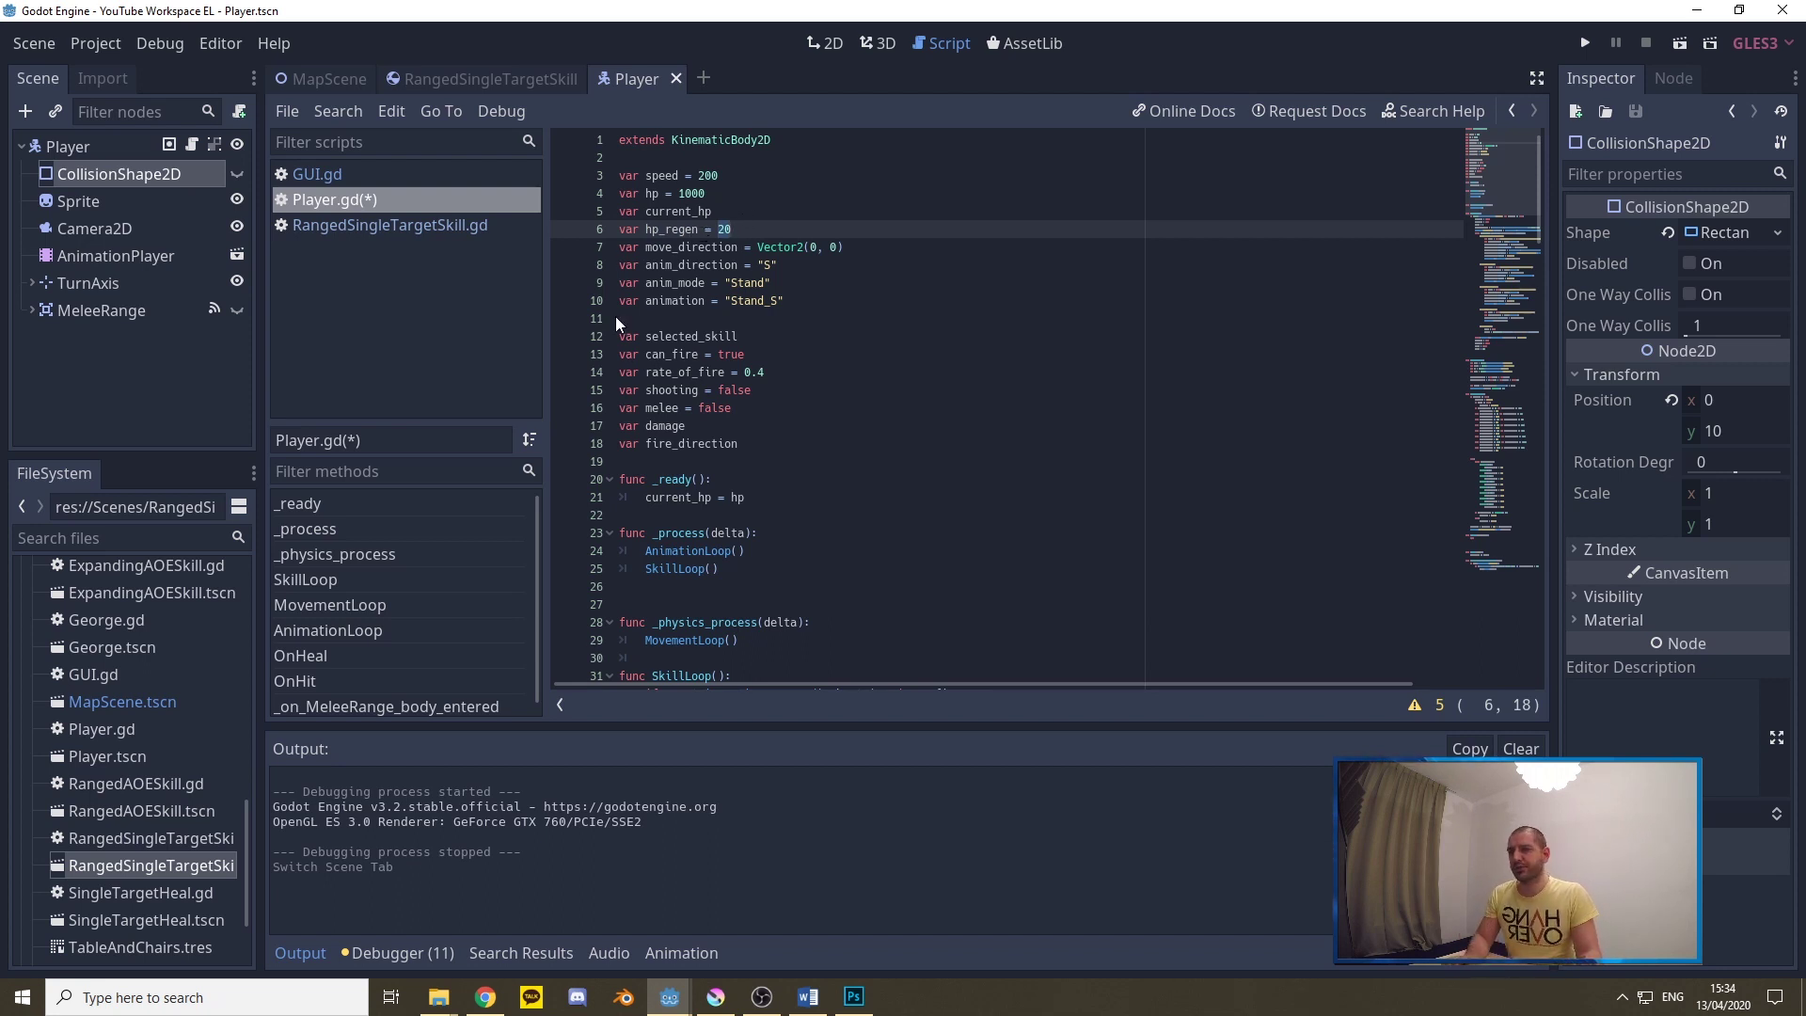
Add HPRegen(delta) on a new line after MovementLoop() in _physics_process
{"action": "left_click", "coordinate": [621, 461]}
{"action": "scroll", "coordinate": [720, 421], "scroll_direction": "down", "scroll_amount": 4}
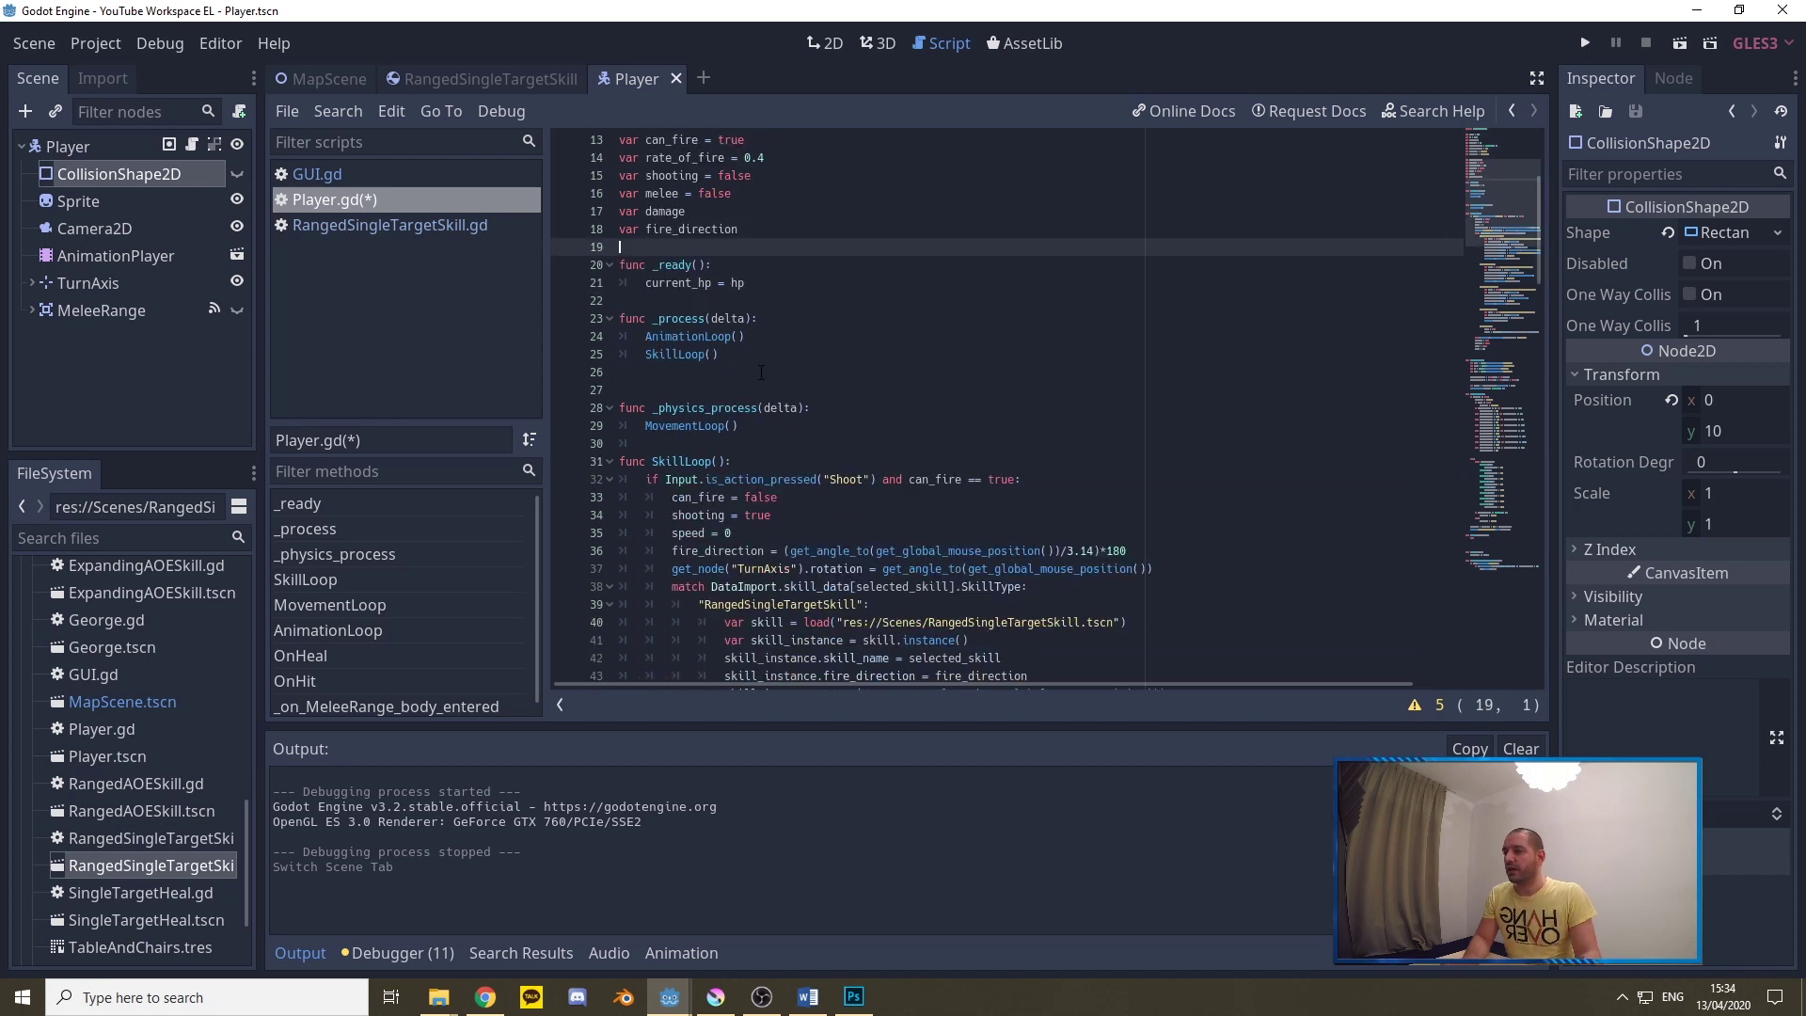
{"action": "left_click", "coordinate": [781, 431]}
{"action": "key", "text": "Return"}
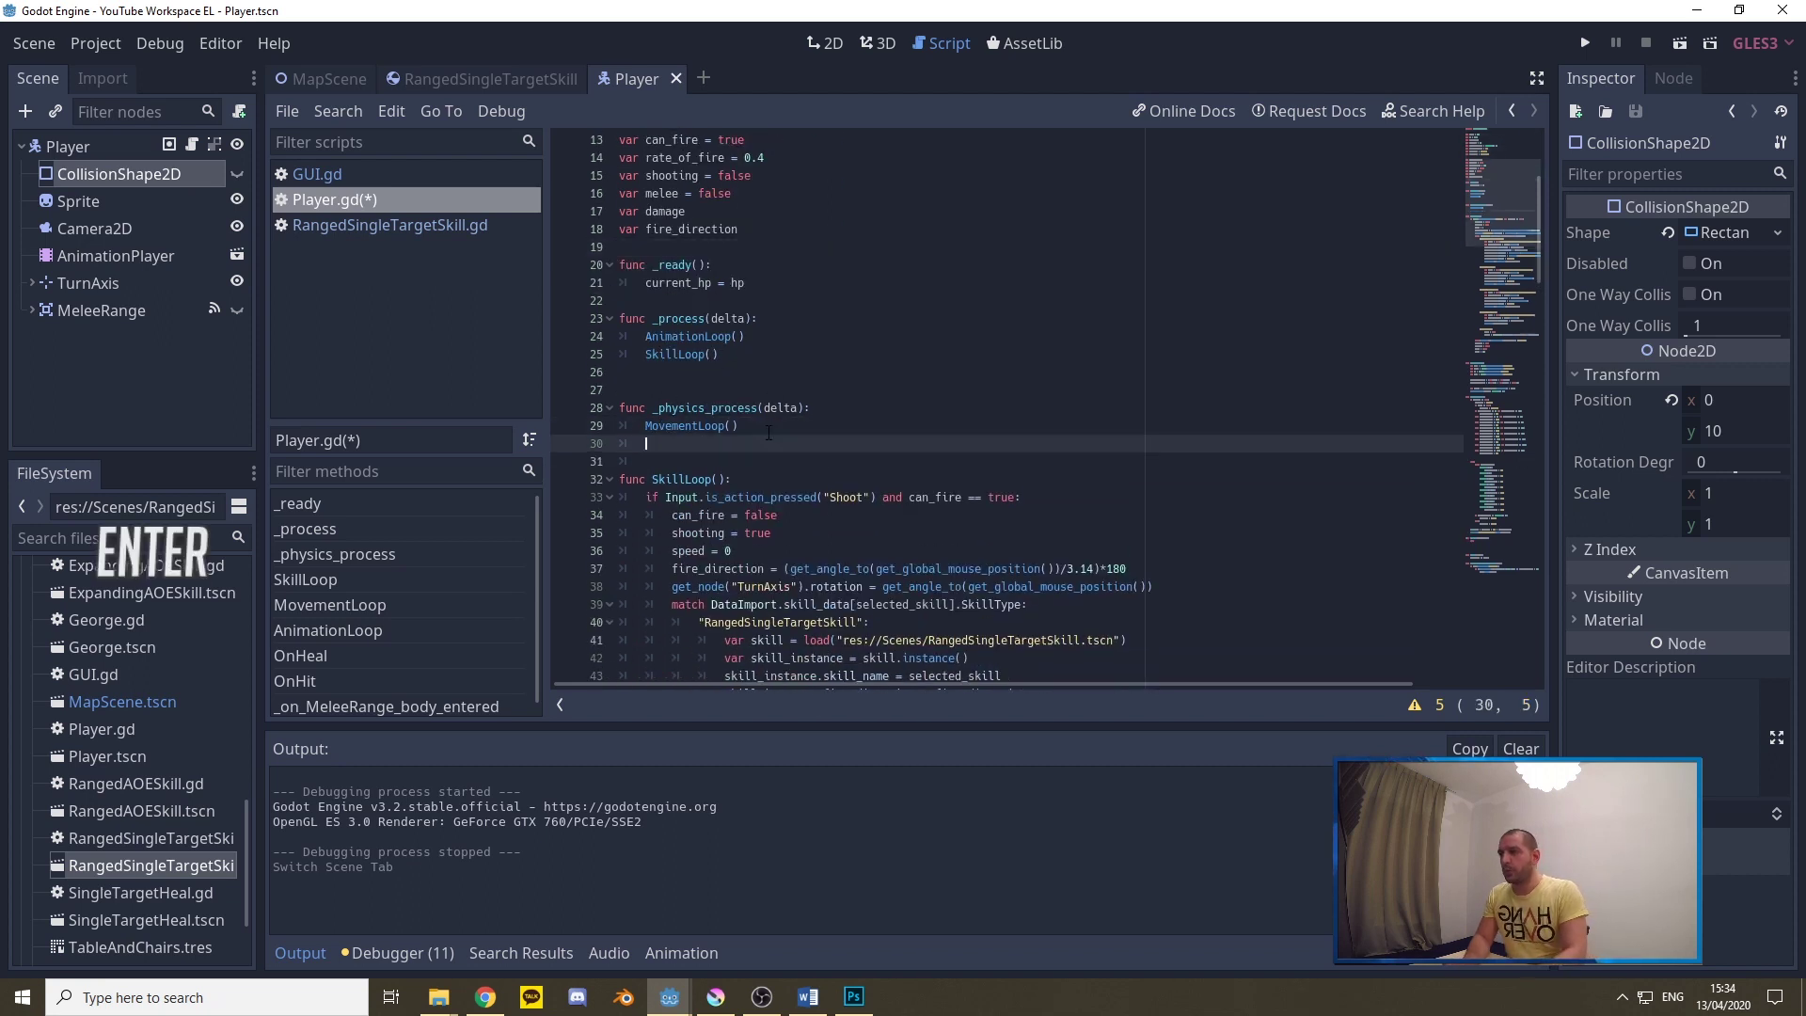
{"action": "type", "text": "HPR"}
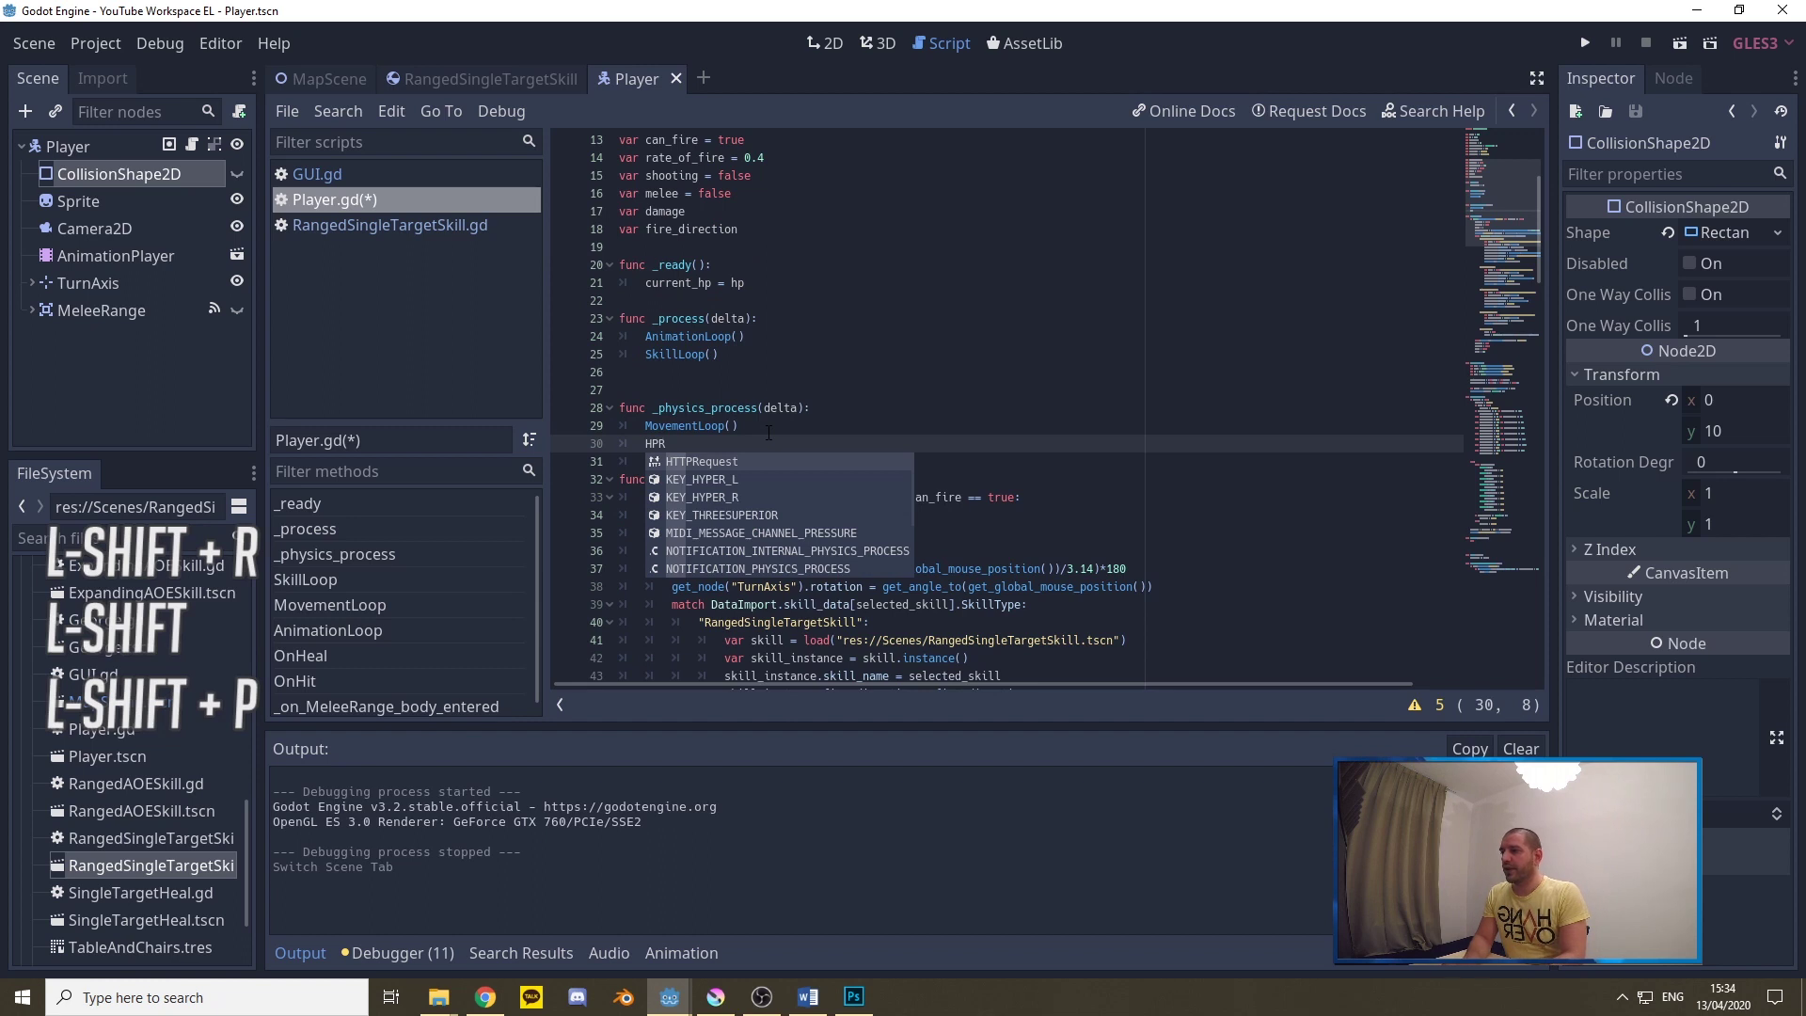
{"action": "type", "text": "egen()"}
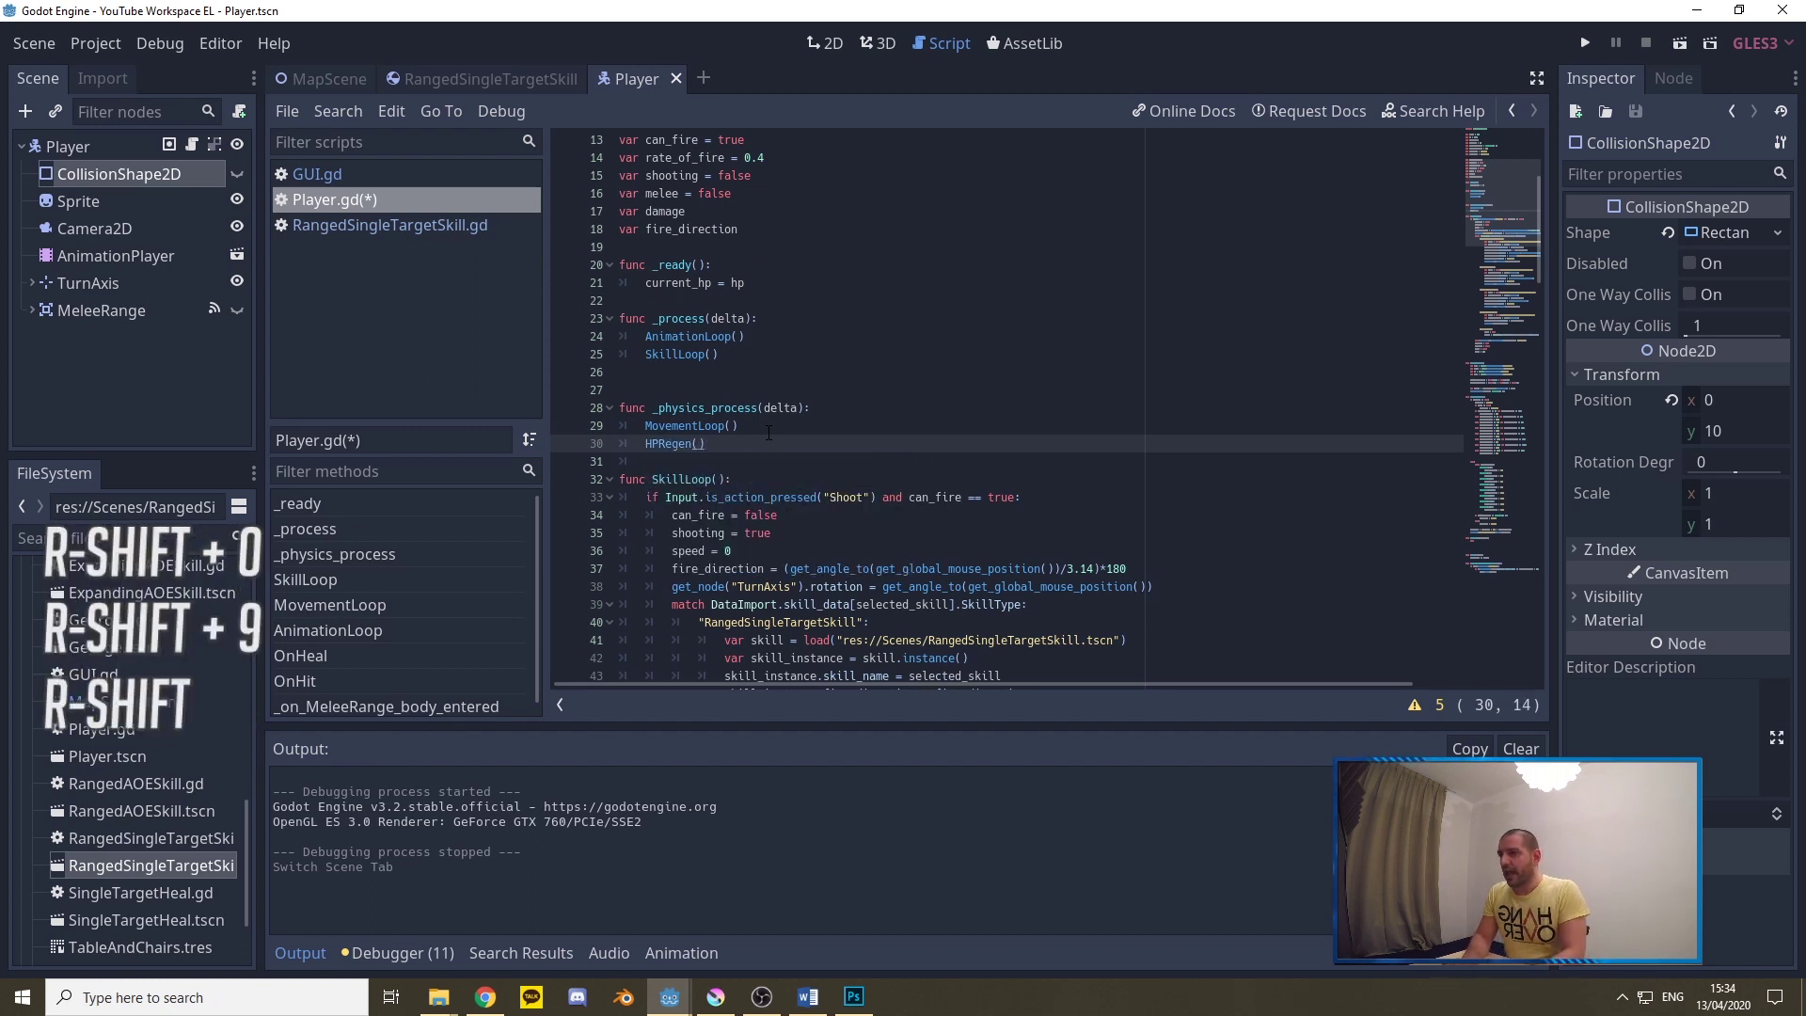
{"action": "key", "text": "Left"}
{"action": "type", "text": "delta"}
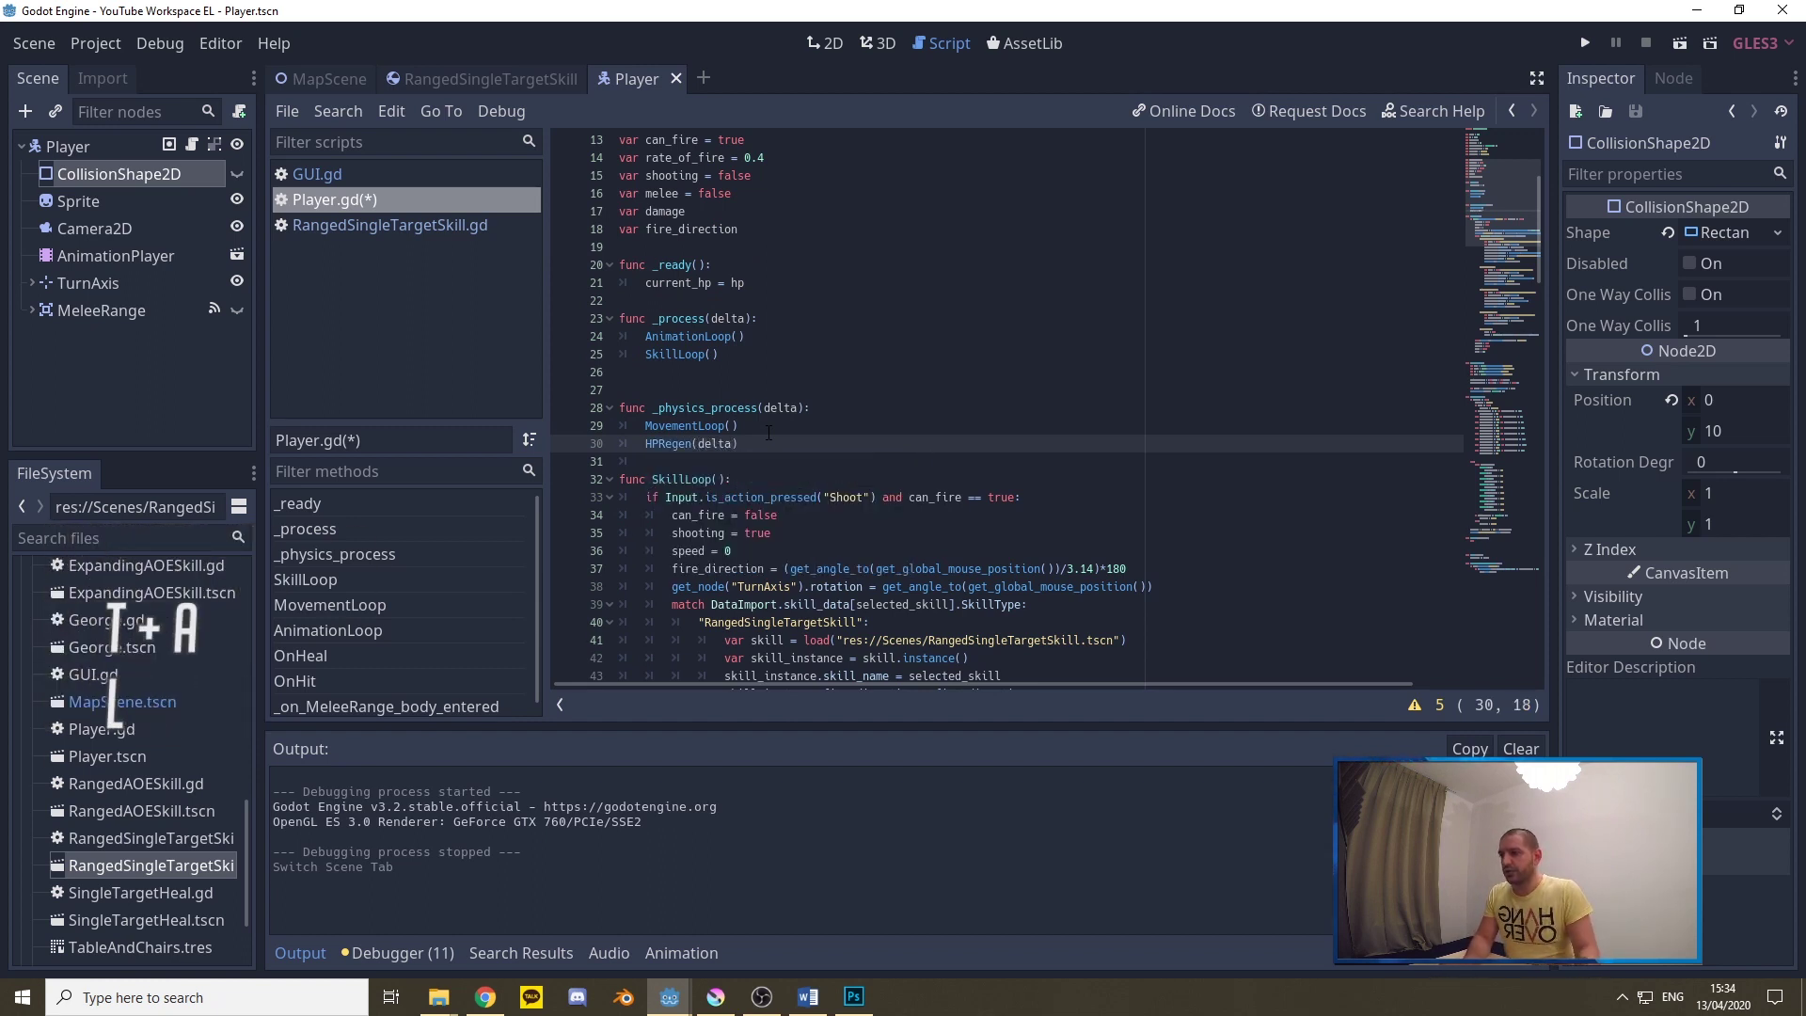
Compare _process with _physics_process and its delta parameter passed to the new HPRegen call
{"action": "left_click", "coordinate": [735, 388]}
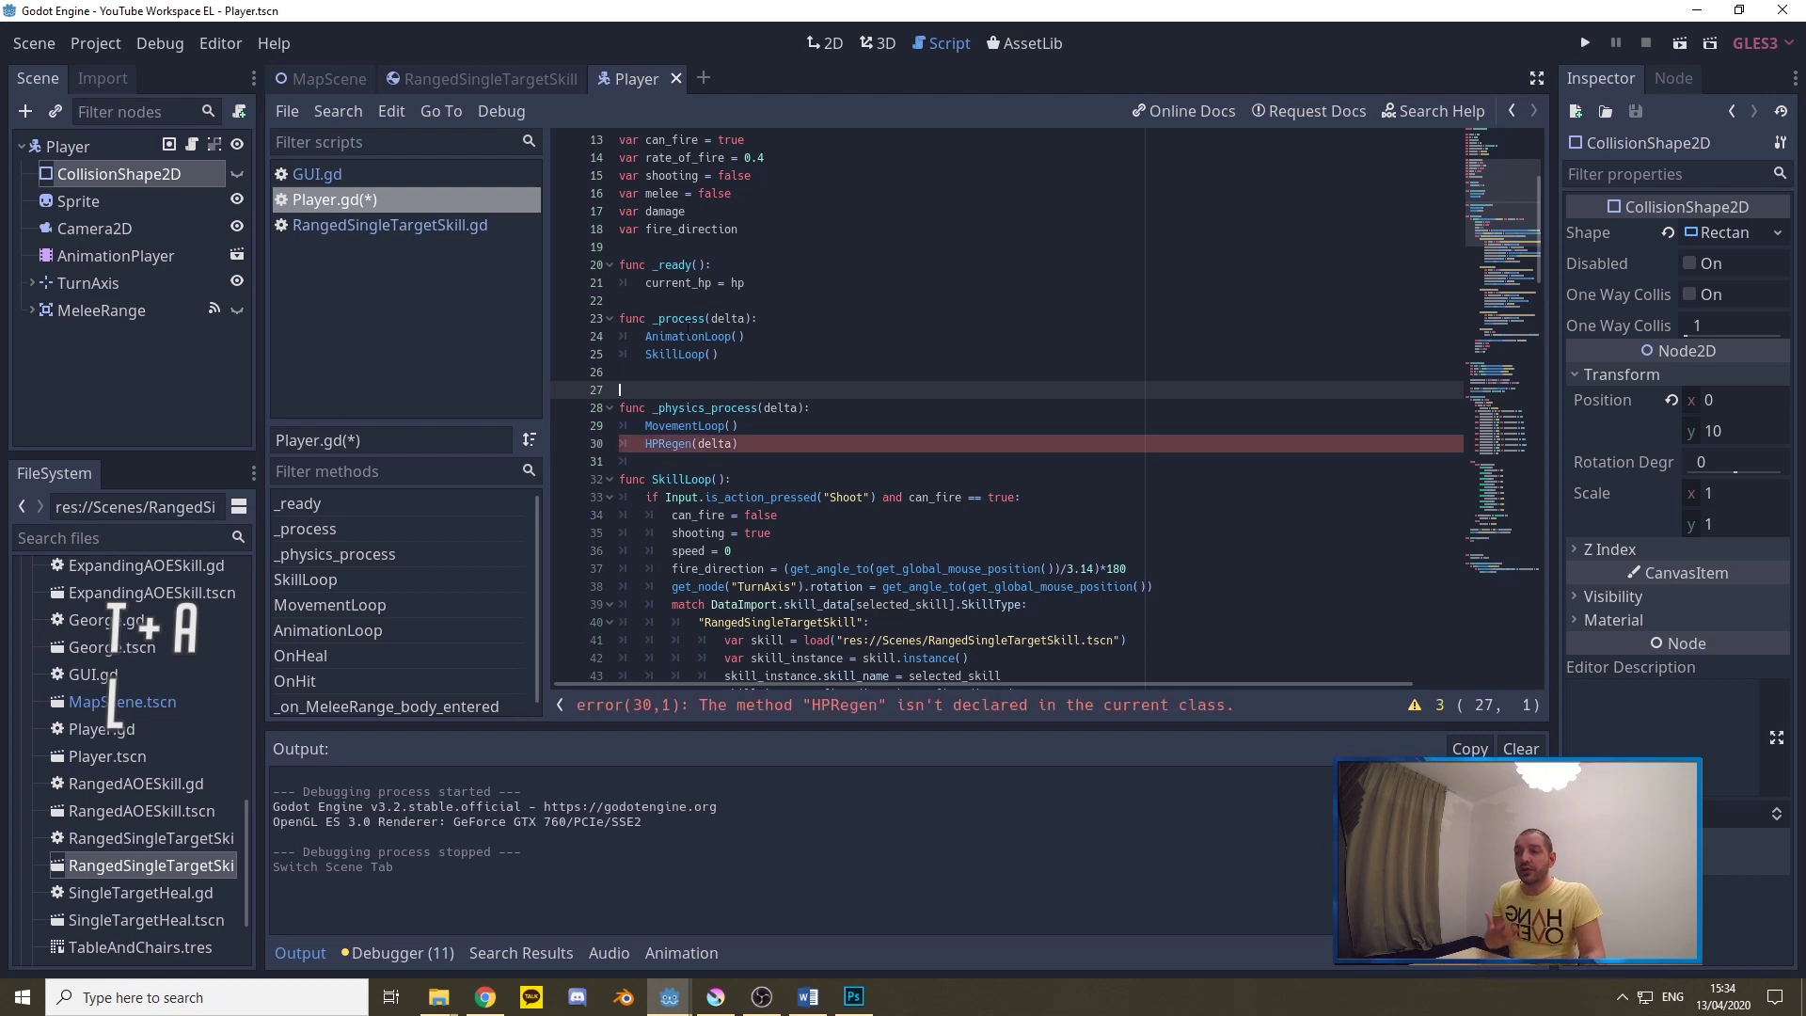
{"action": "left_click", "coordinate": [678, 318]}
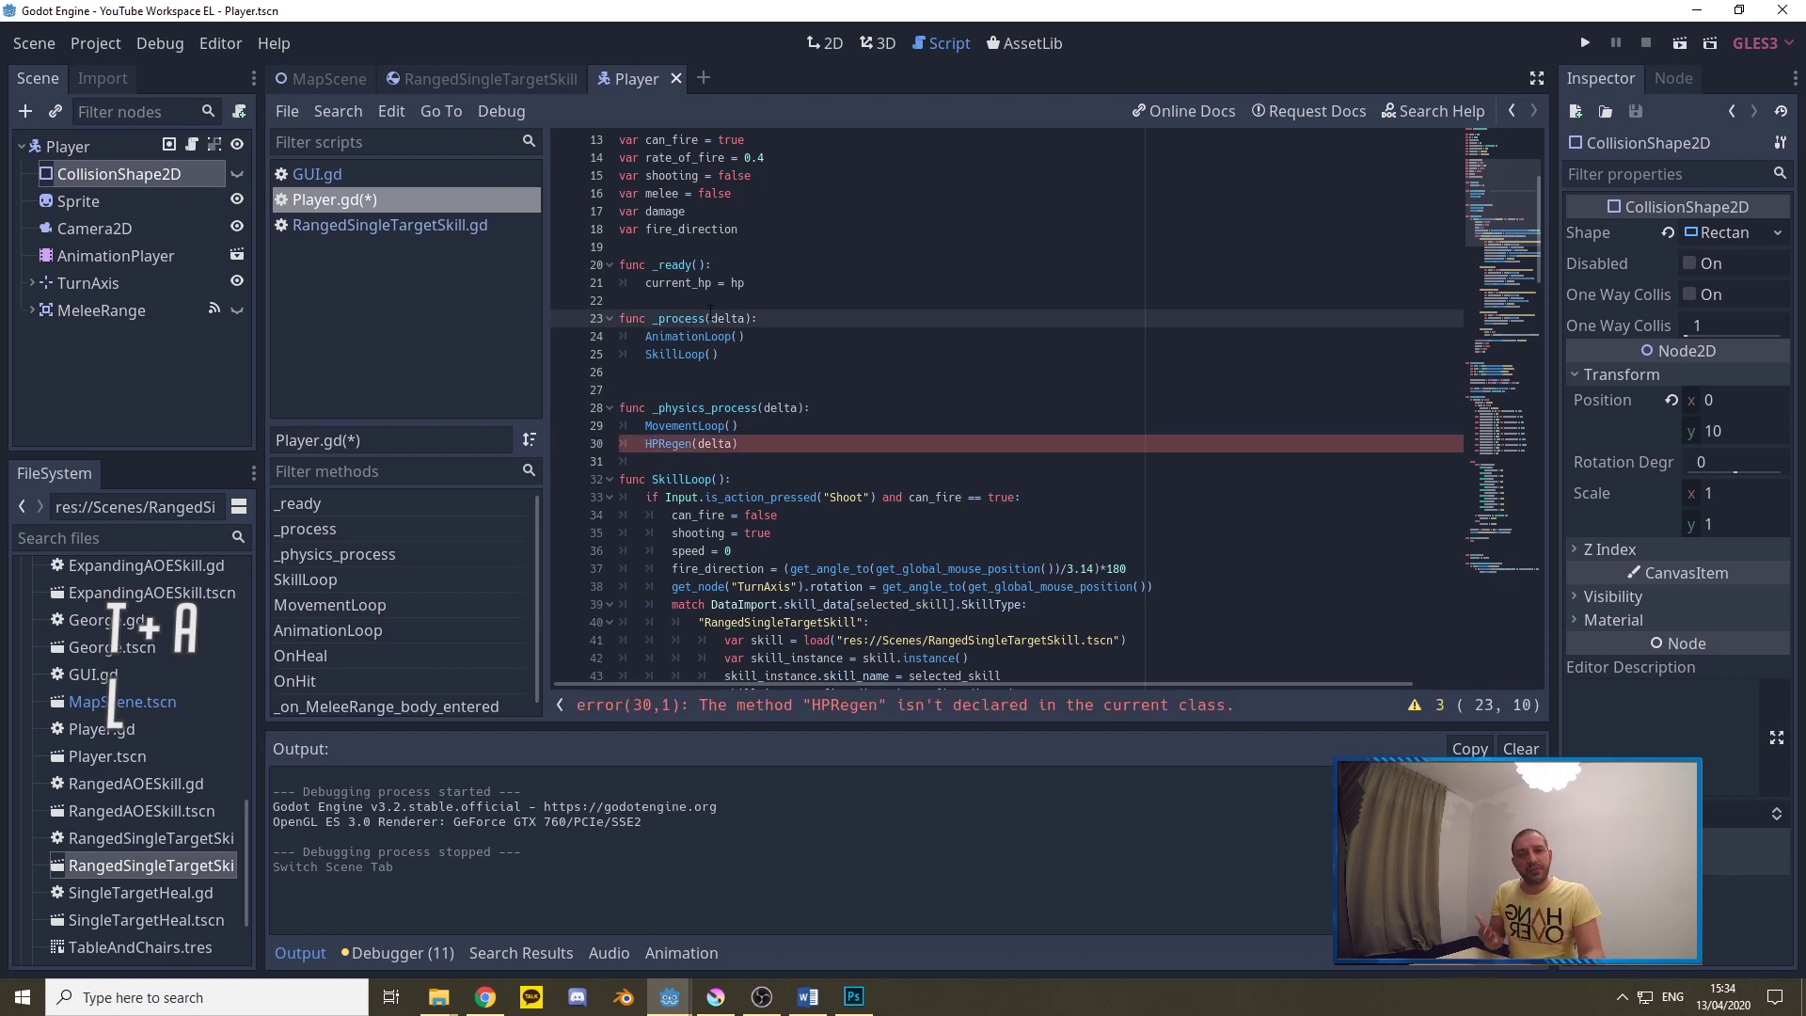
{"action": "double_click", "coordinate": [706, 318]}
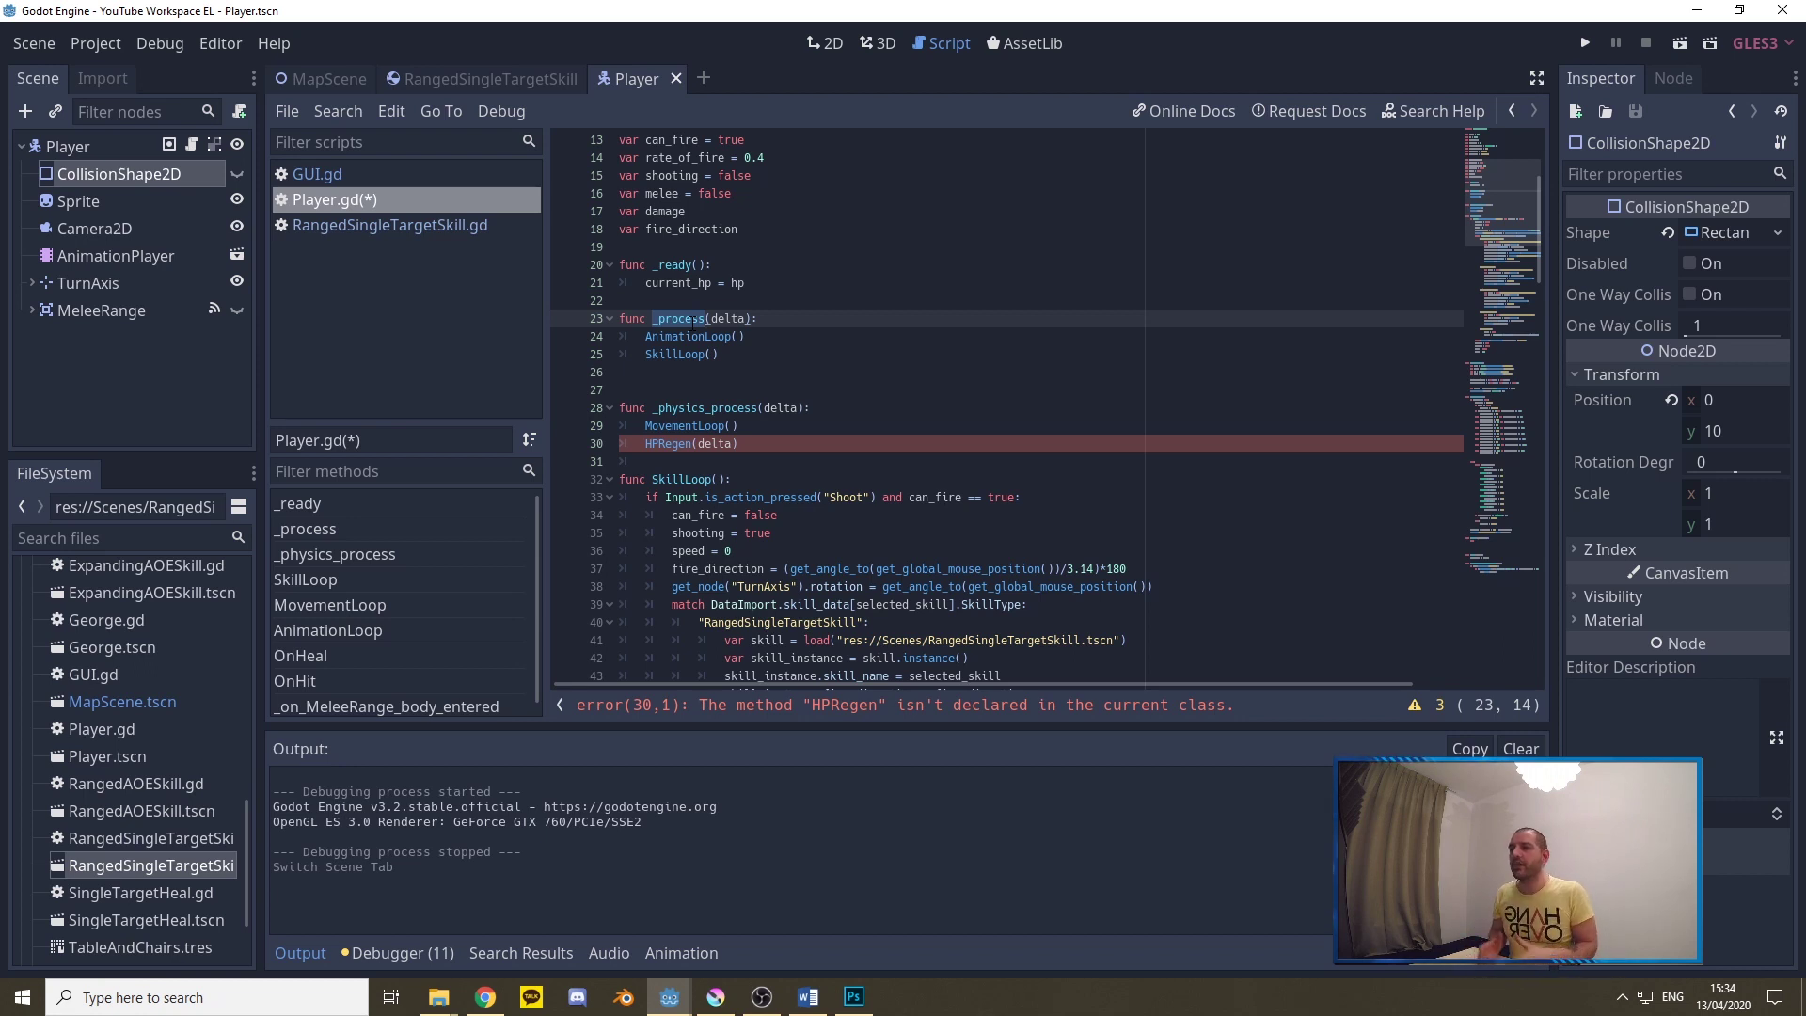
{"action": "double_click", "coordinate": [734, 408]}
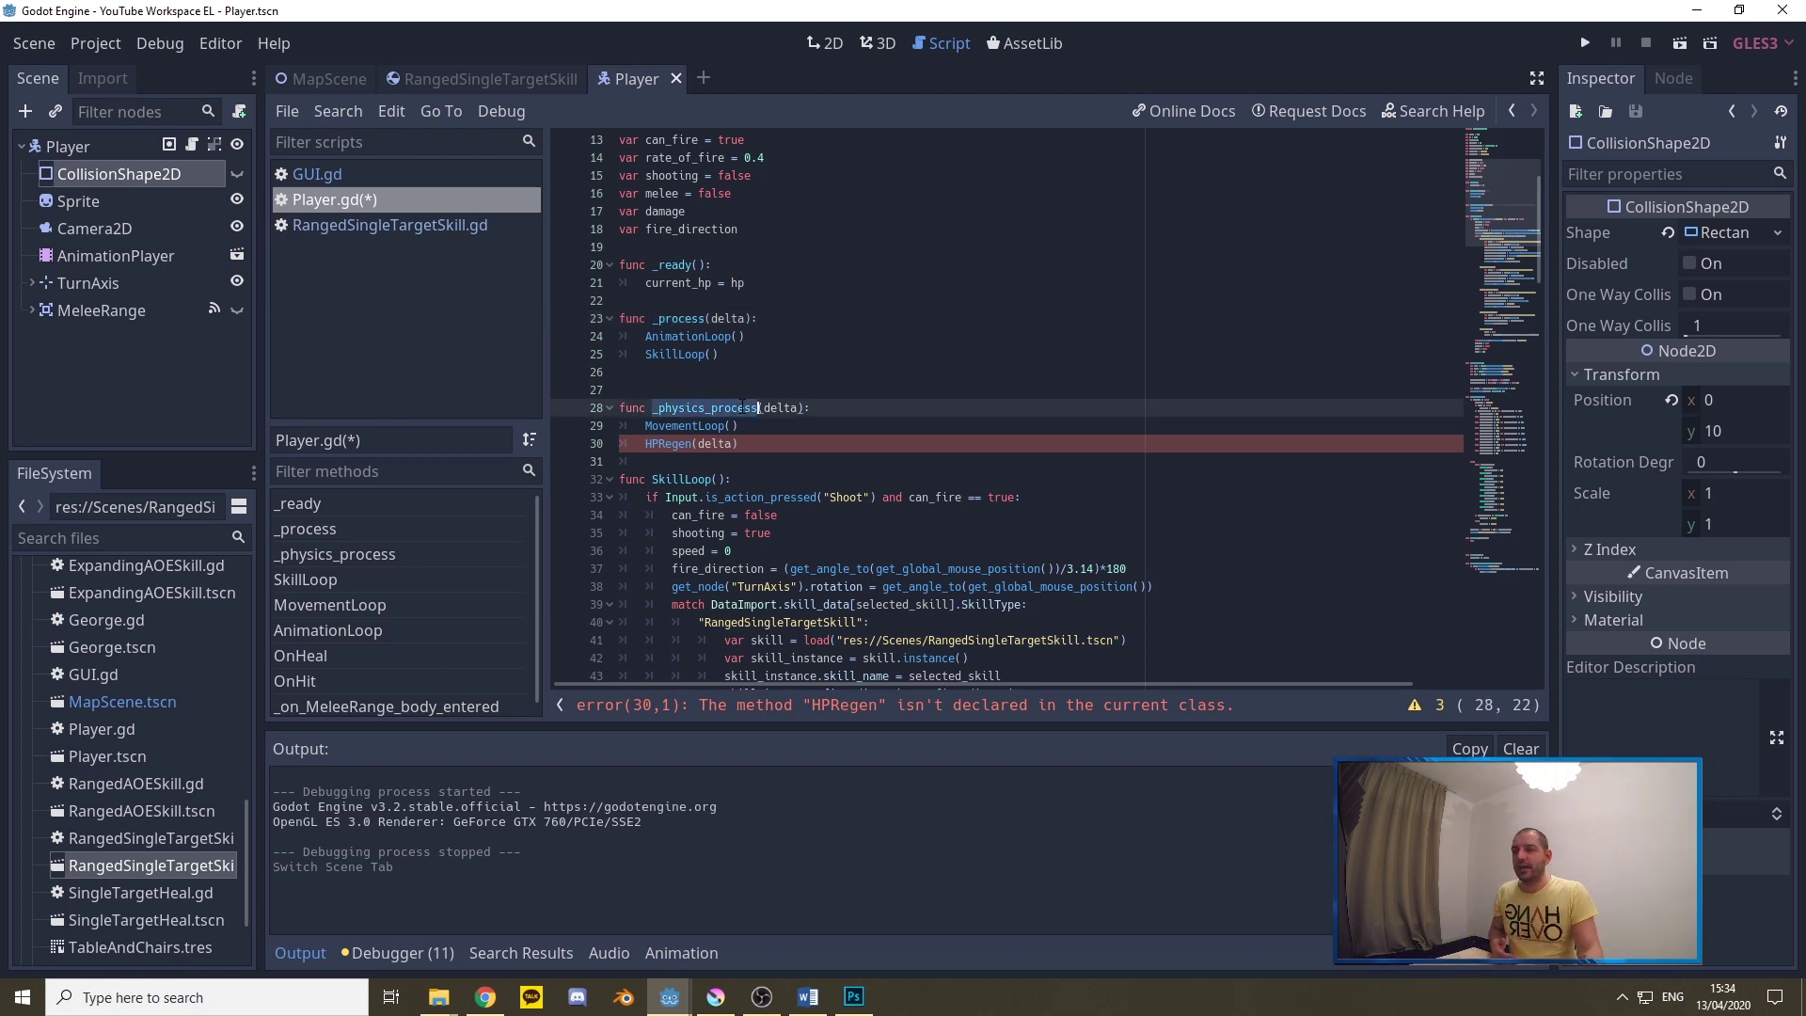
{"action": "double_click", "coordinate": [780, 408]}
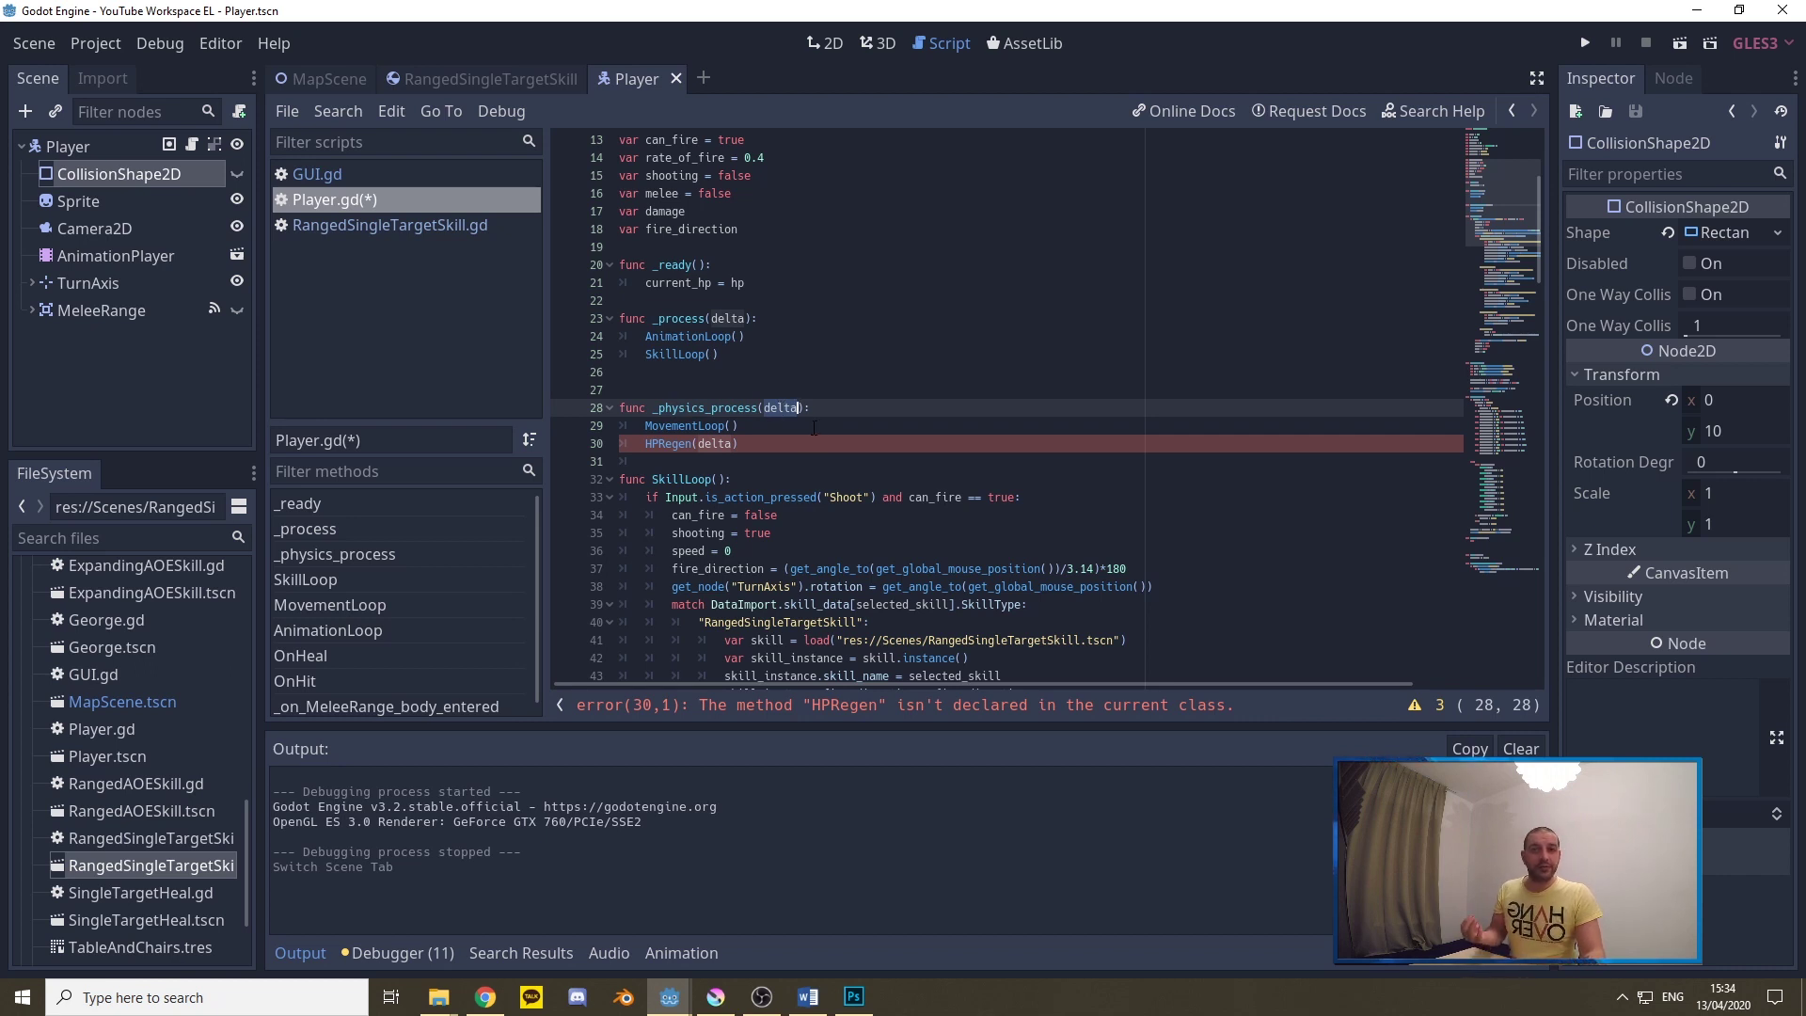
{"action": "double_click", "coordinate": [664, 446]}
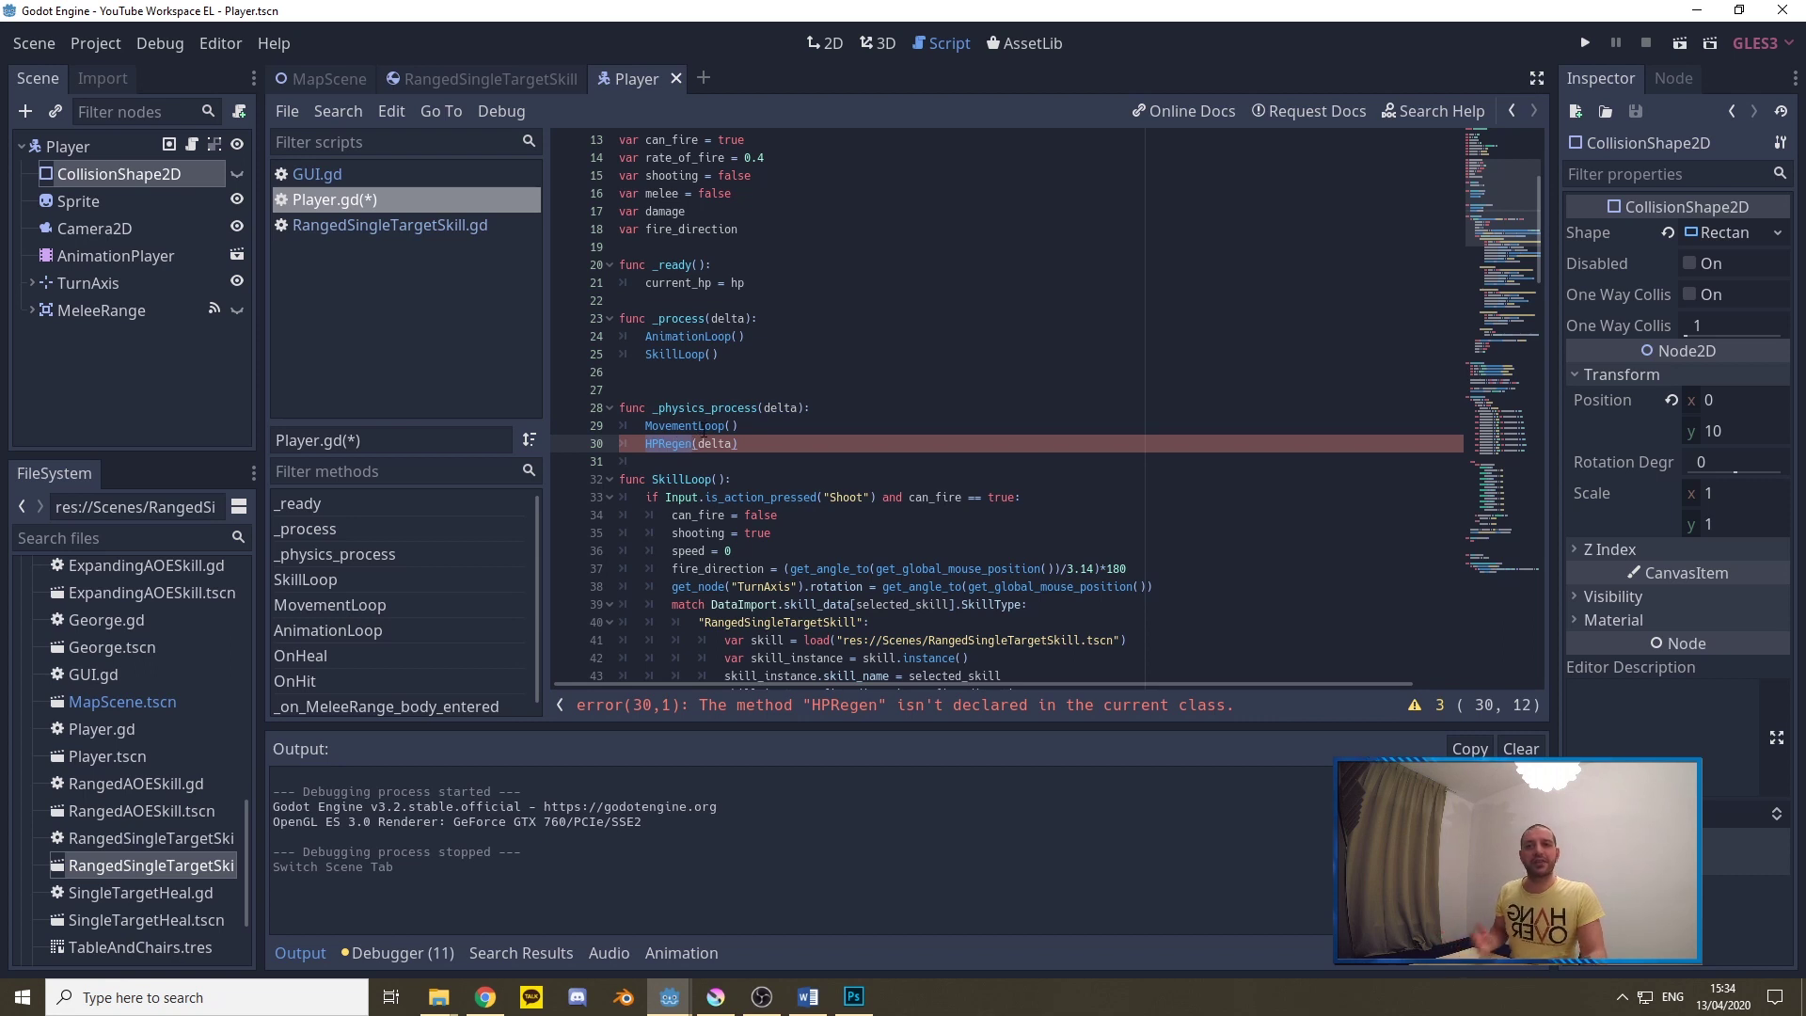
{"action": "double_click", "coordinate": [704, 410]}
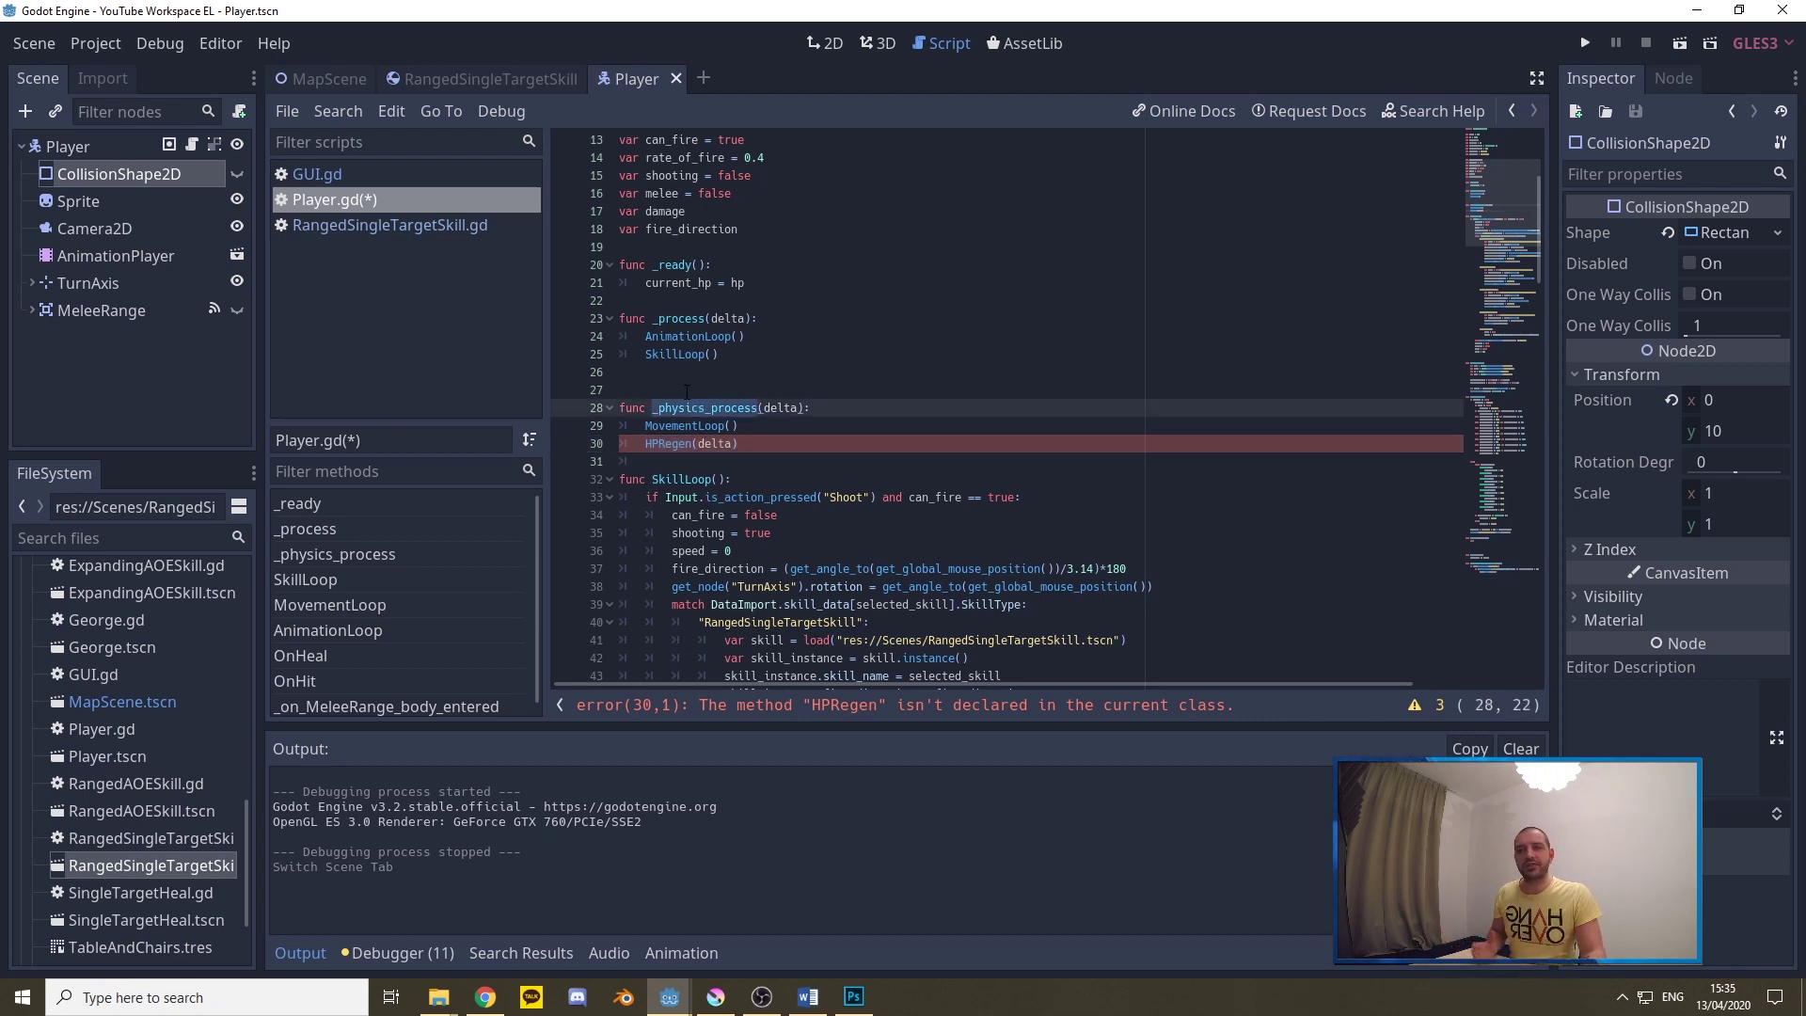
{"action": "double_click", "coordinate": [677, 319]}
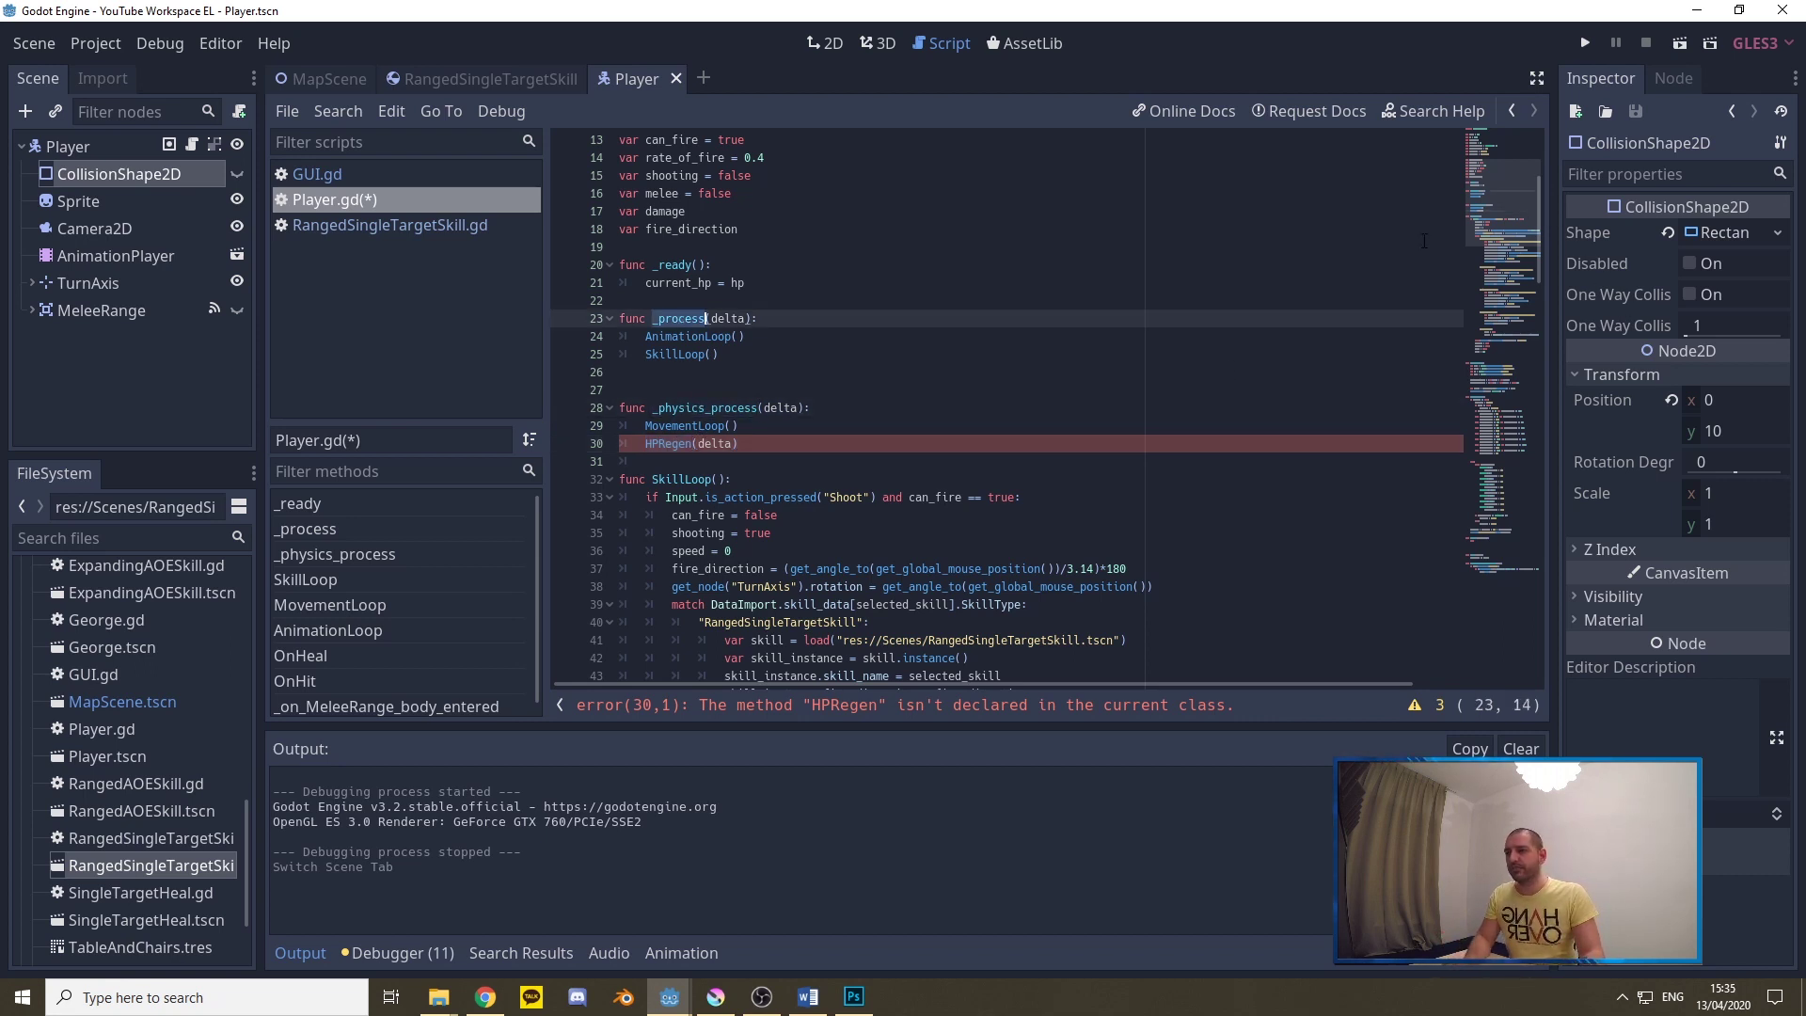
Paste the HPRegen(delta) function onto blank line 149 below OnHeal in Player.gd
{"action": "left_click_drag", "start_coordinate": [1539, 230], "coordinate": [1509, 627]}
{"action": "left_click", "coordinate": [636, 483]}
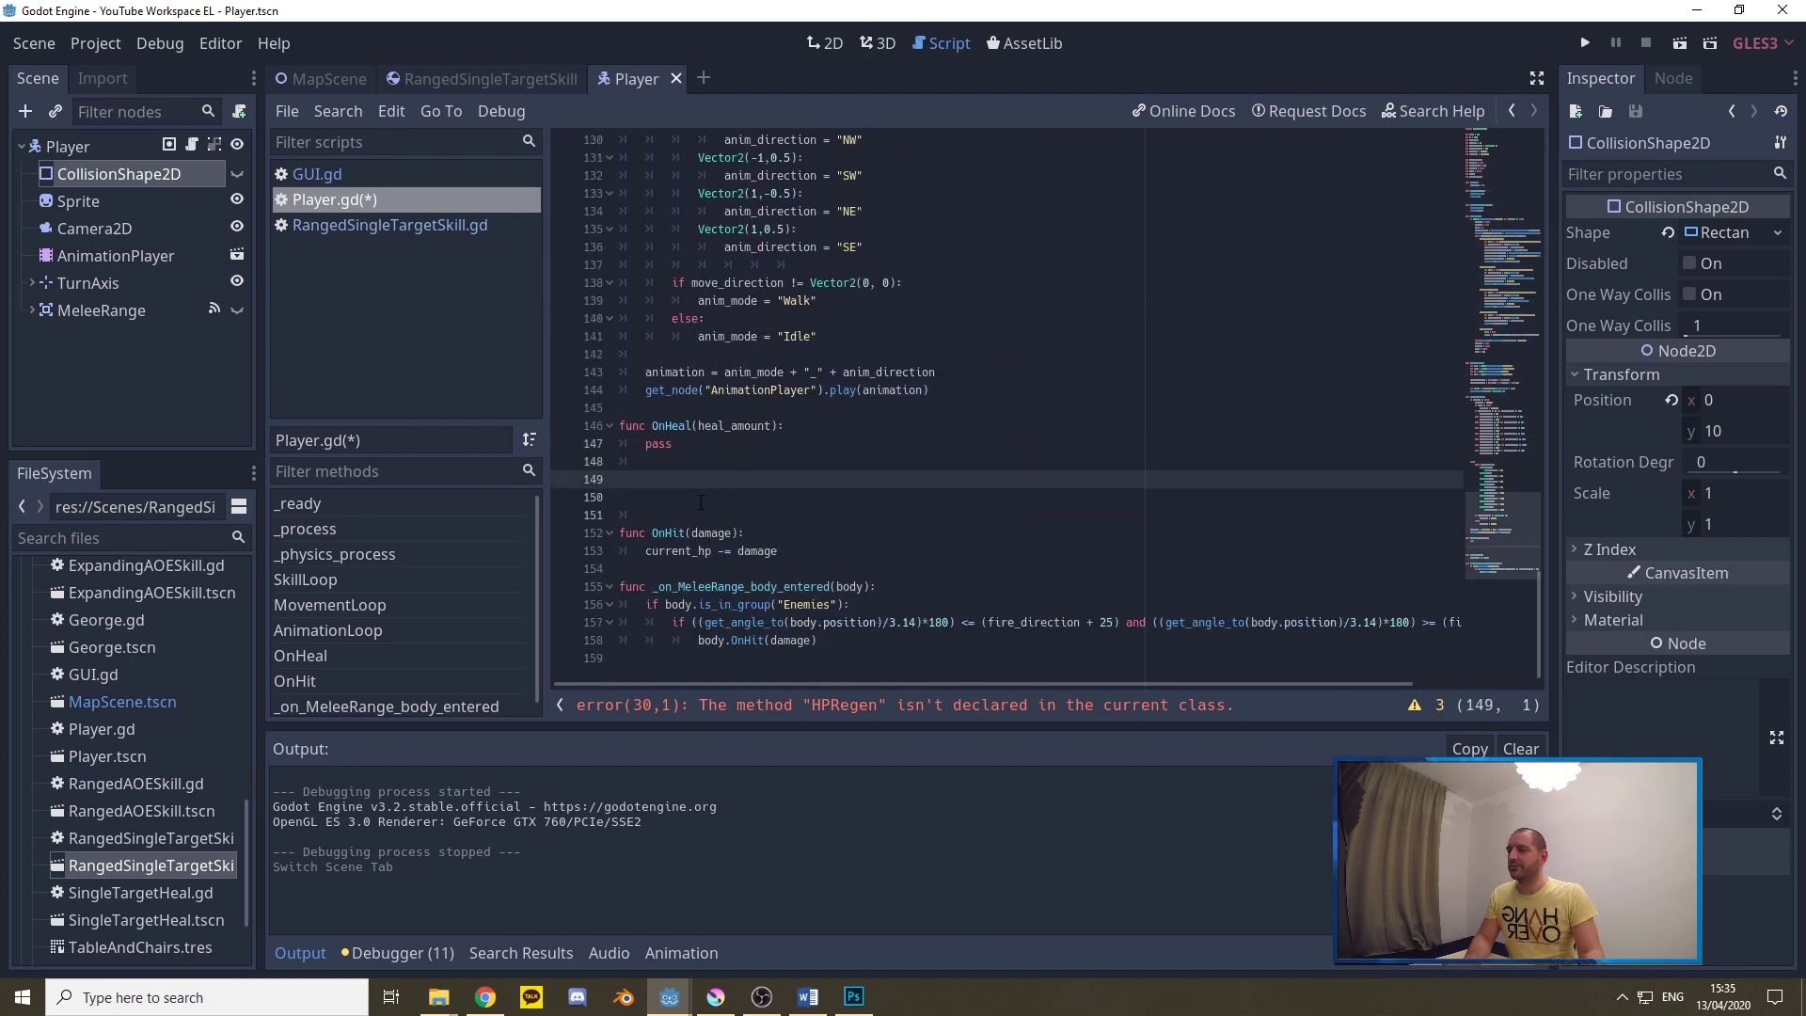
{"action": "type", "text": "func HPRegen(delta): \tcurrent_hp += hp_regen * delta \tif current_hp > hp: \t\tcurrent_hp = hp"}
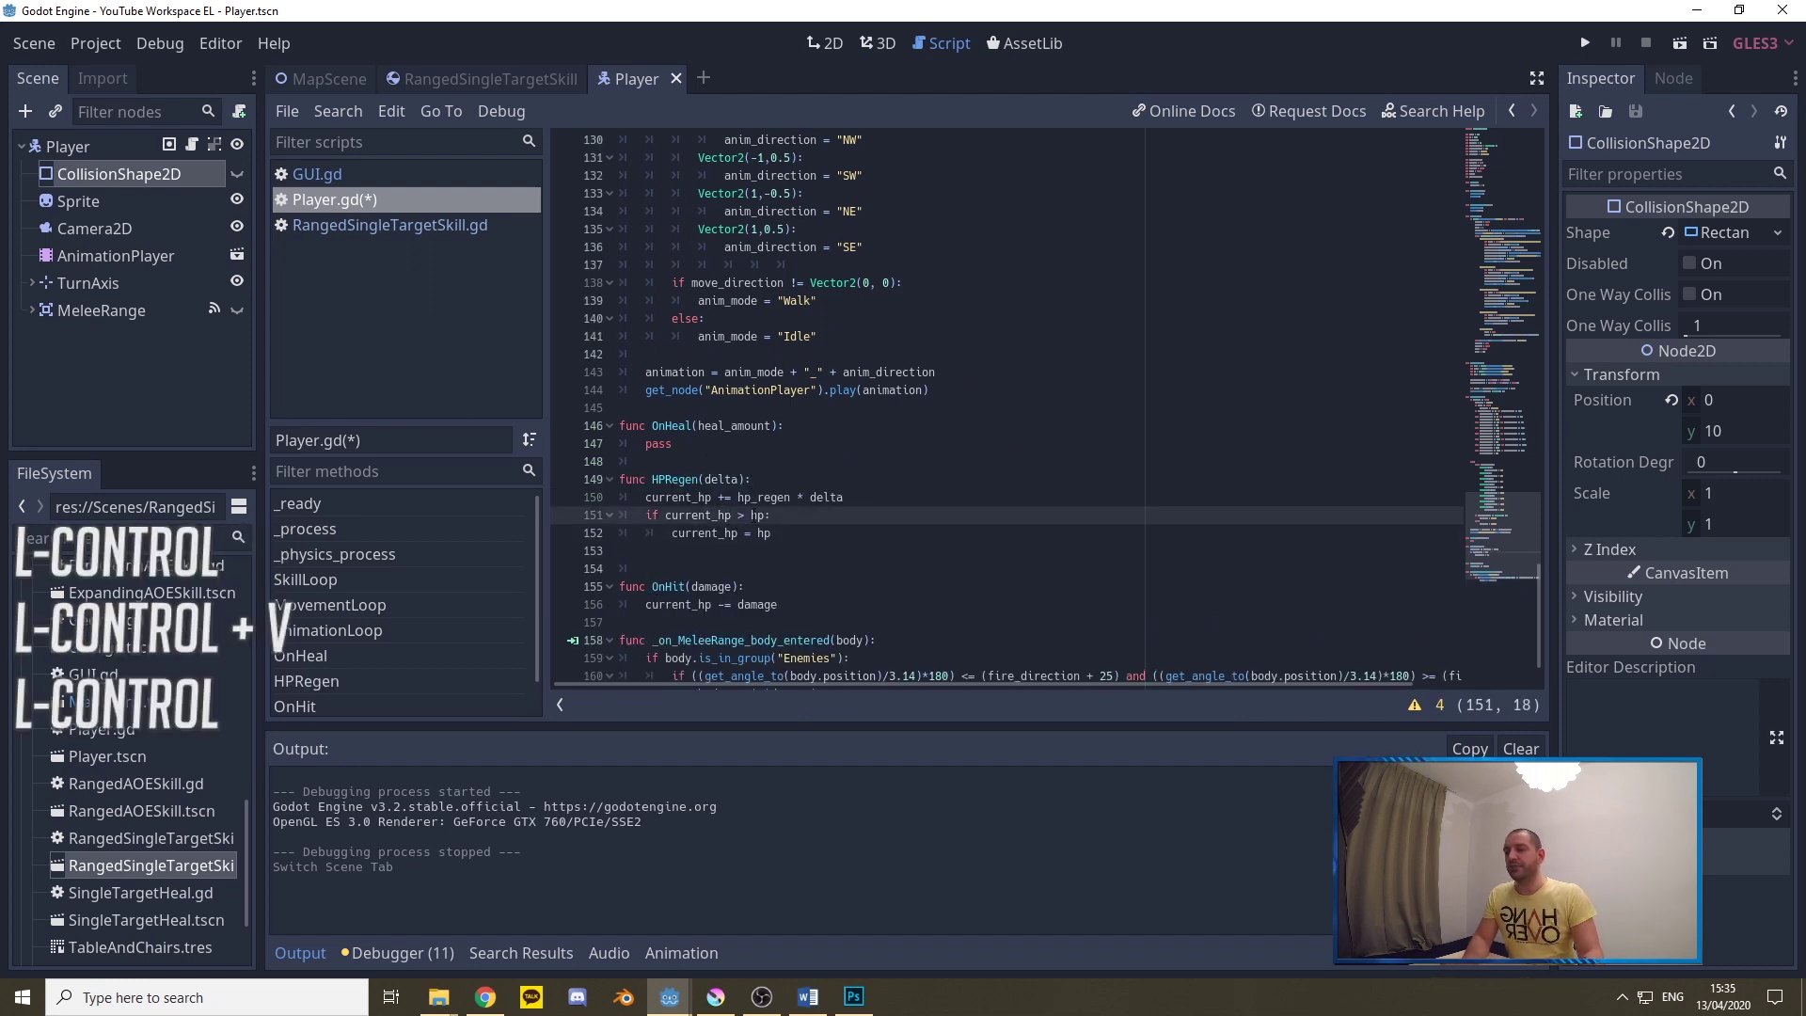
{"action": "left_click", "coordinate": [738, 479]}
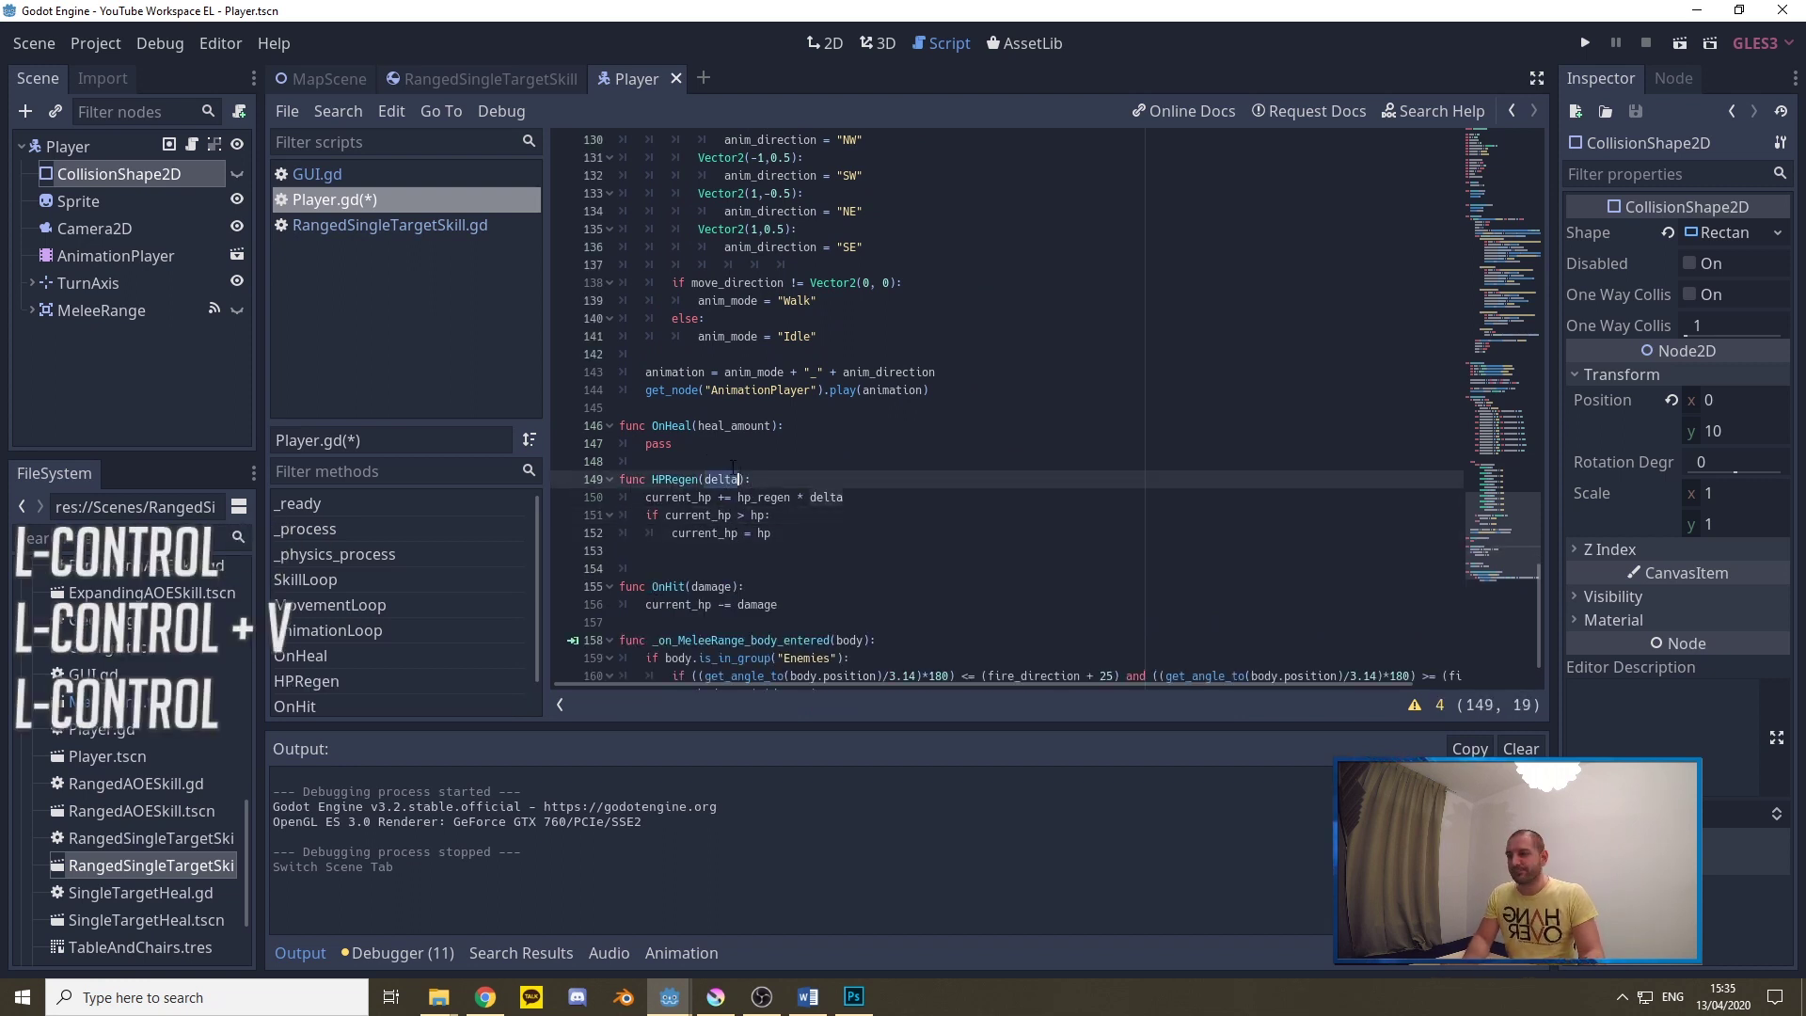
Add the missing colon after 'if current_hp > hp' so current_hp is capped at hp
{"action": "double_click", "coordinate": [679, 496]}
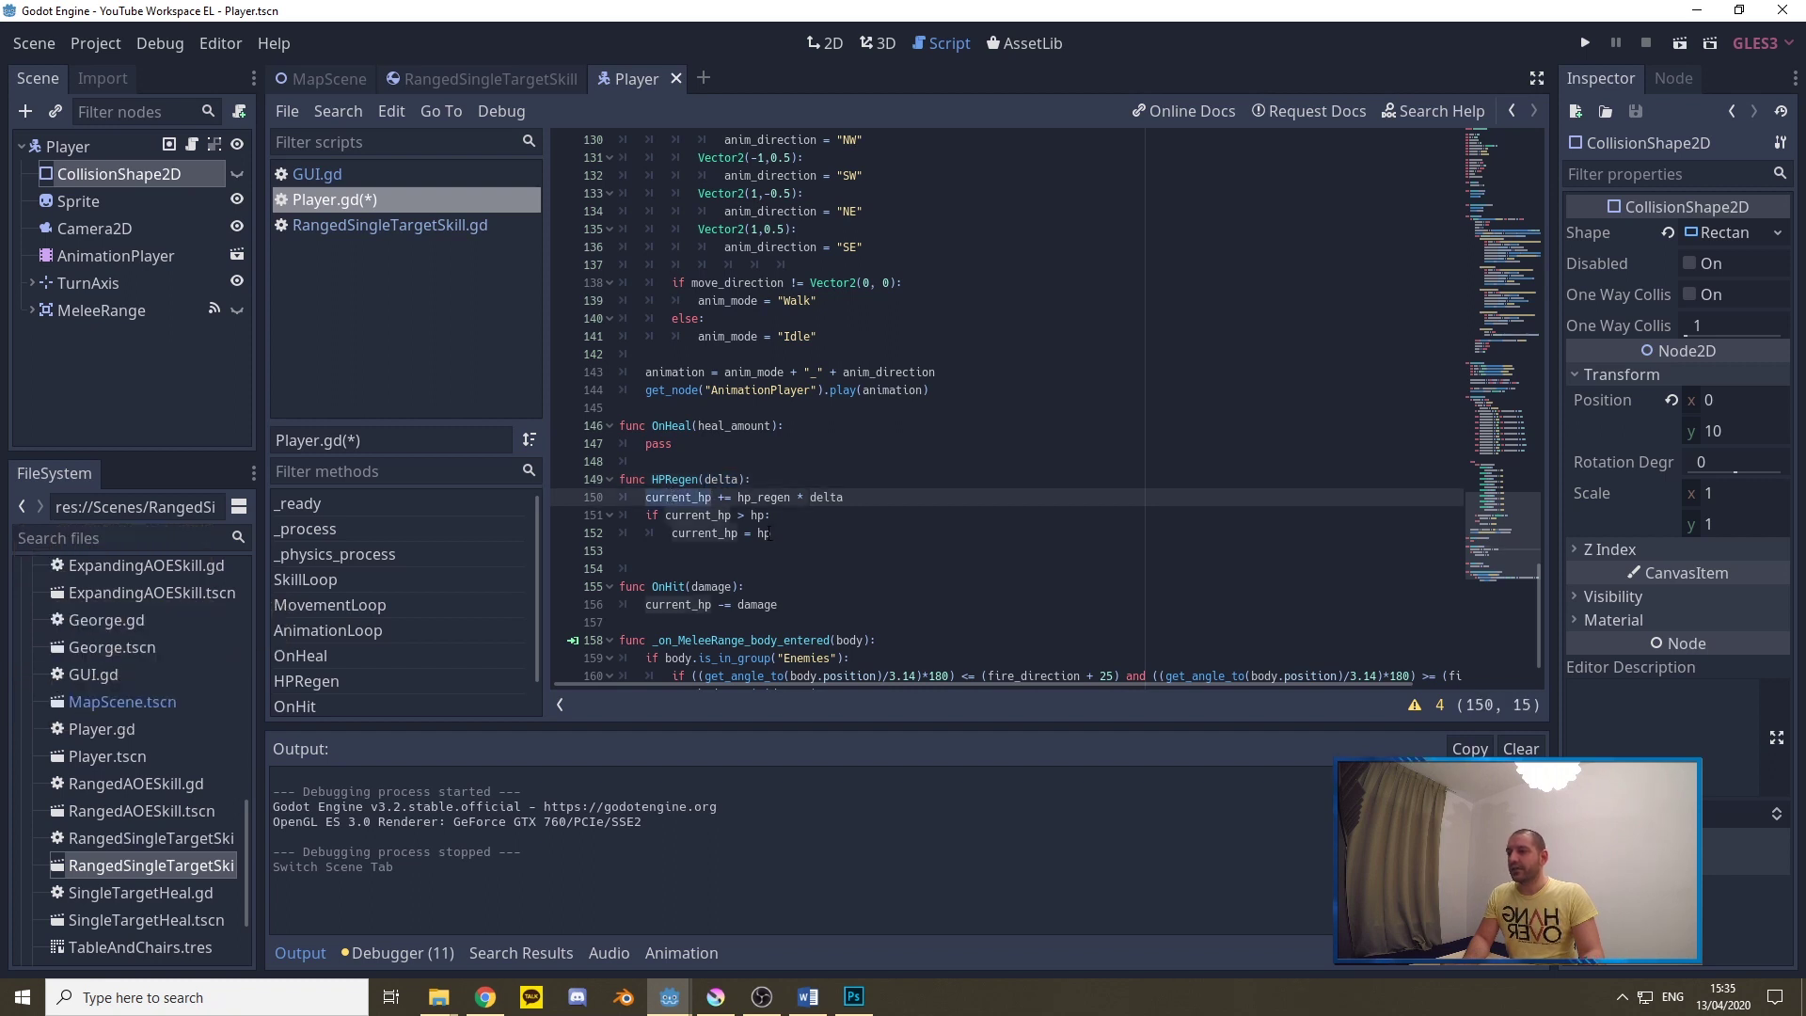
{"action": "double_click", "coordinate": [767, 497]}
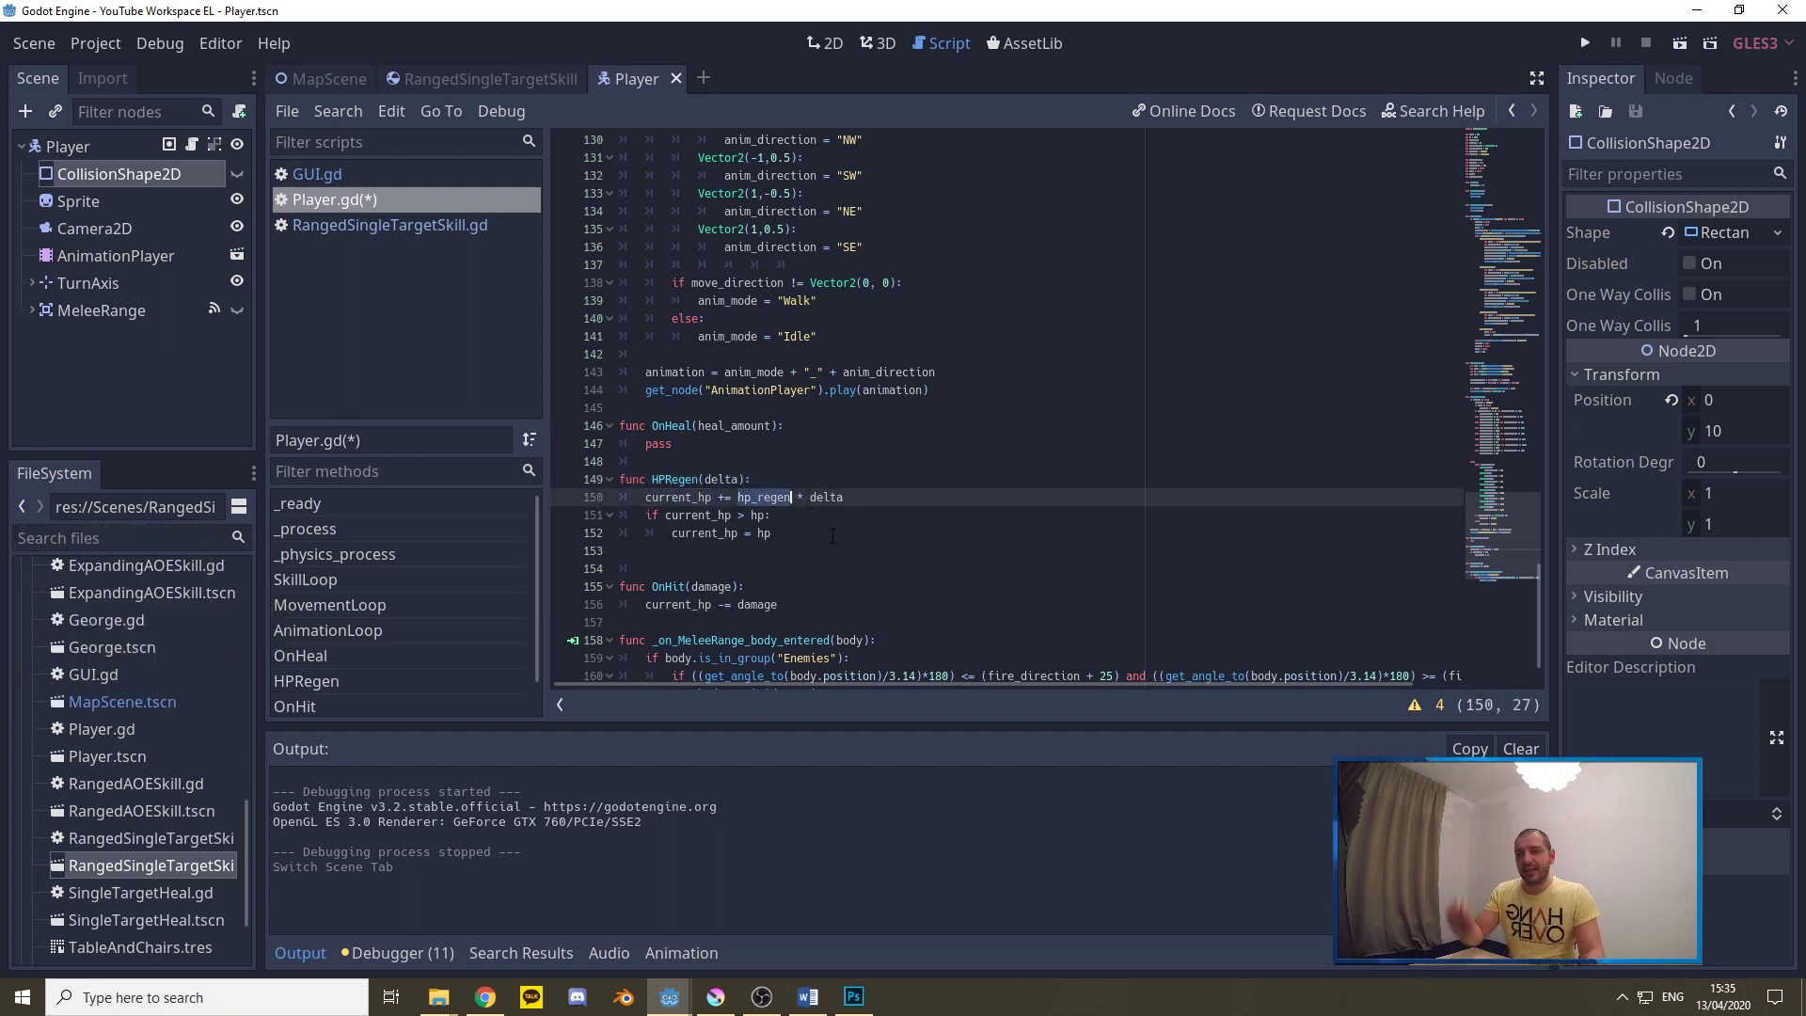
{"action": "double_click", "coordinate": [828, 499]}
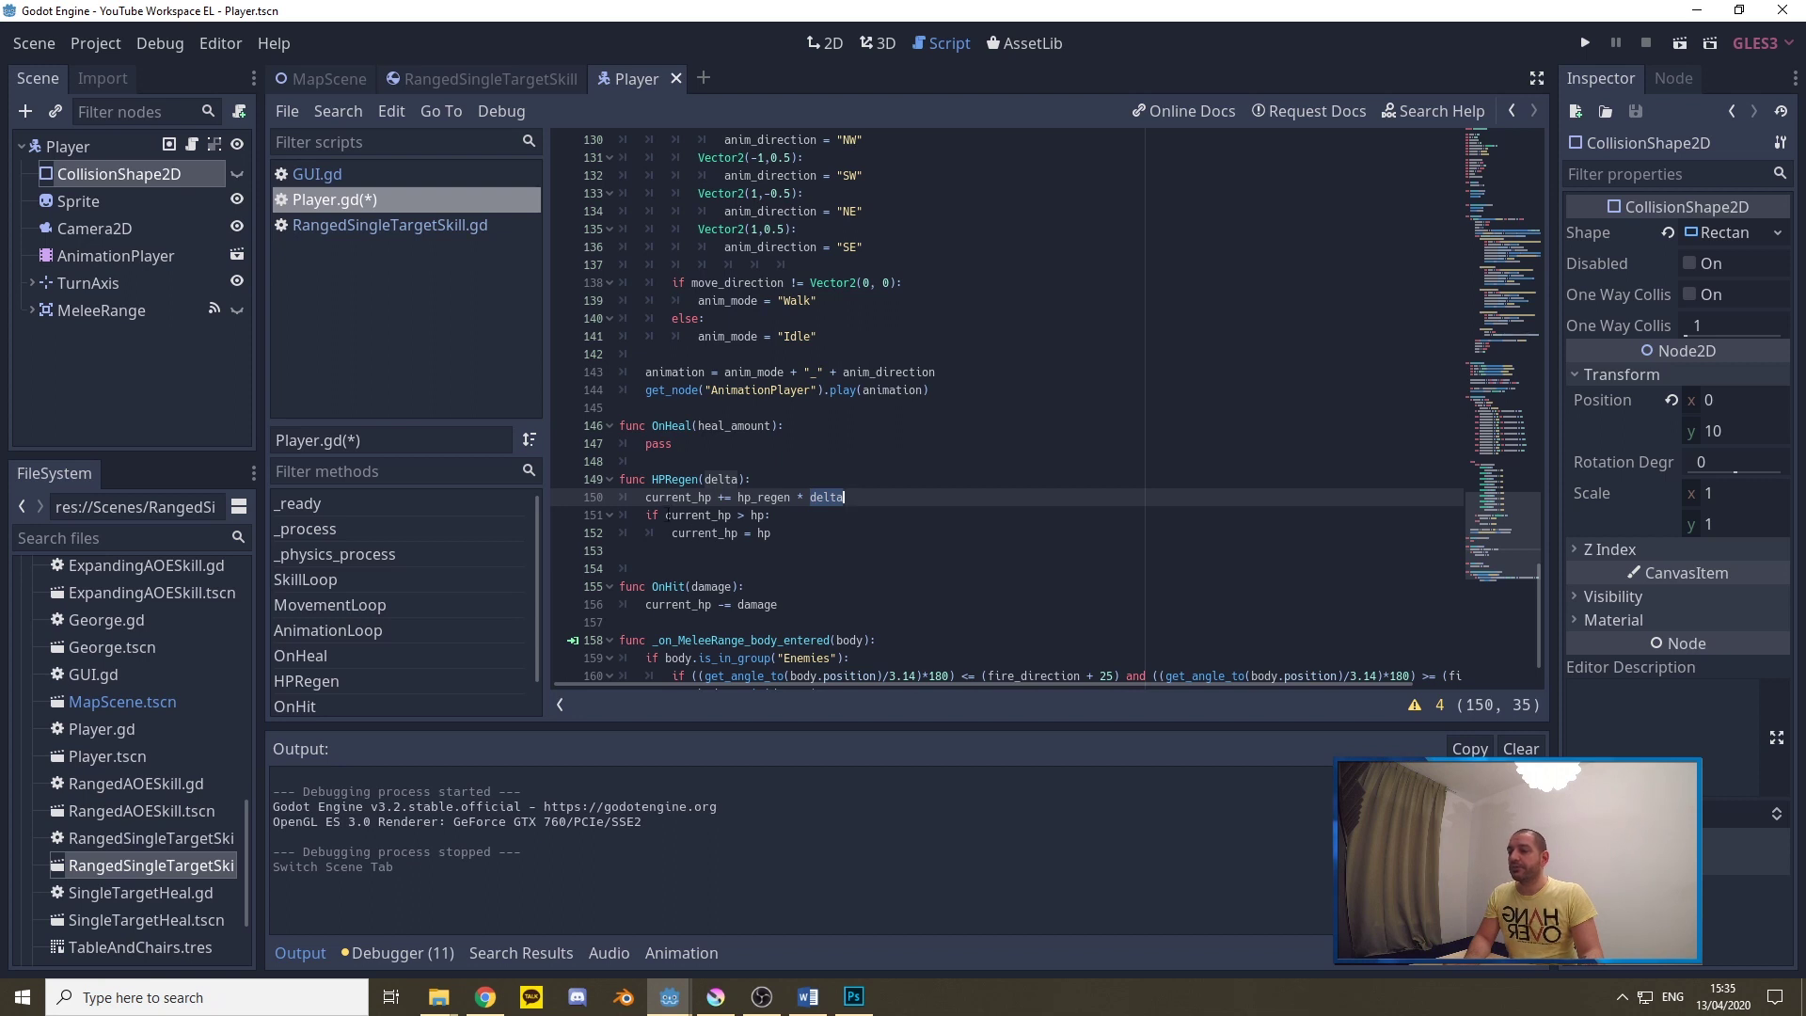
{"action": "left_click_drag", "start_coordinate": [666, 514], "coordinate": [738, 515]}
{"action": "left_click", "coordinate": [767, 515]}
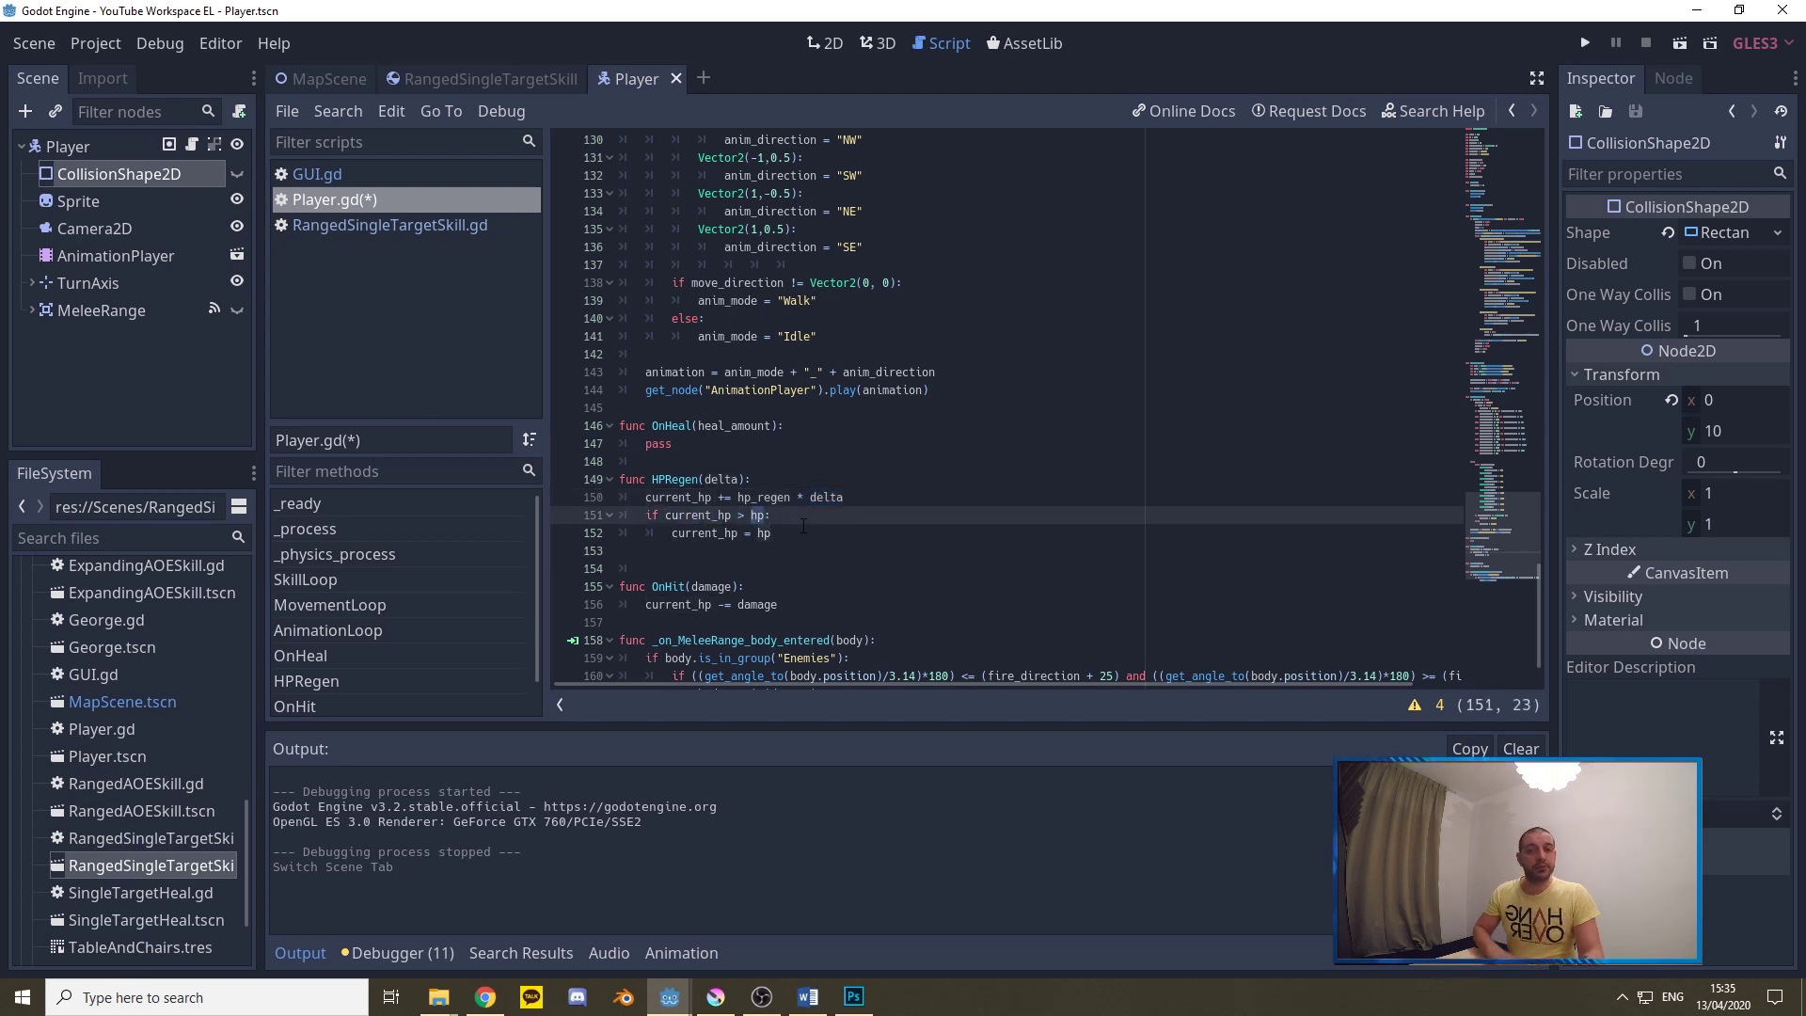
{"action": "type", "text": ":"}
{"action": "double_click", "coordinate": [706, 533]}
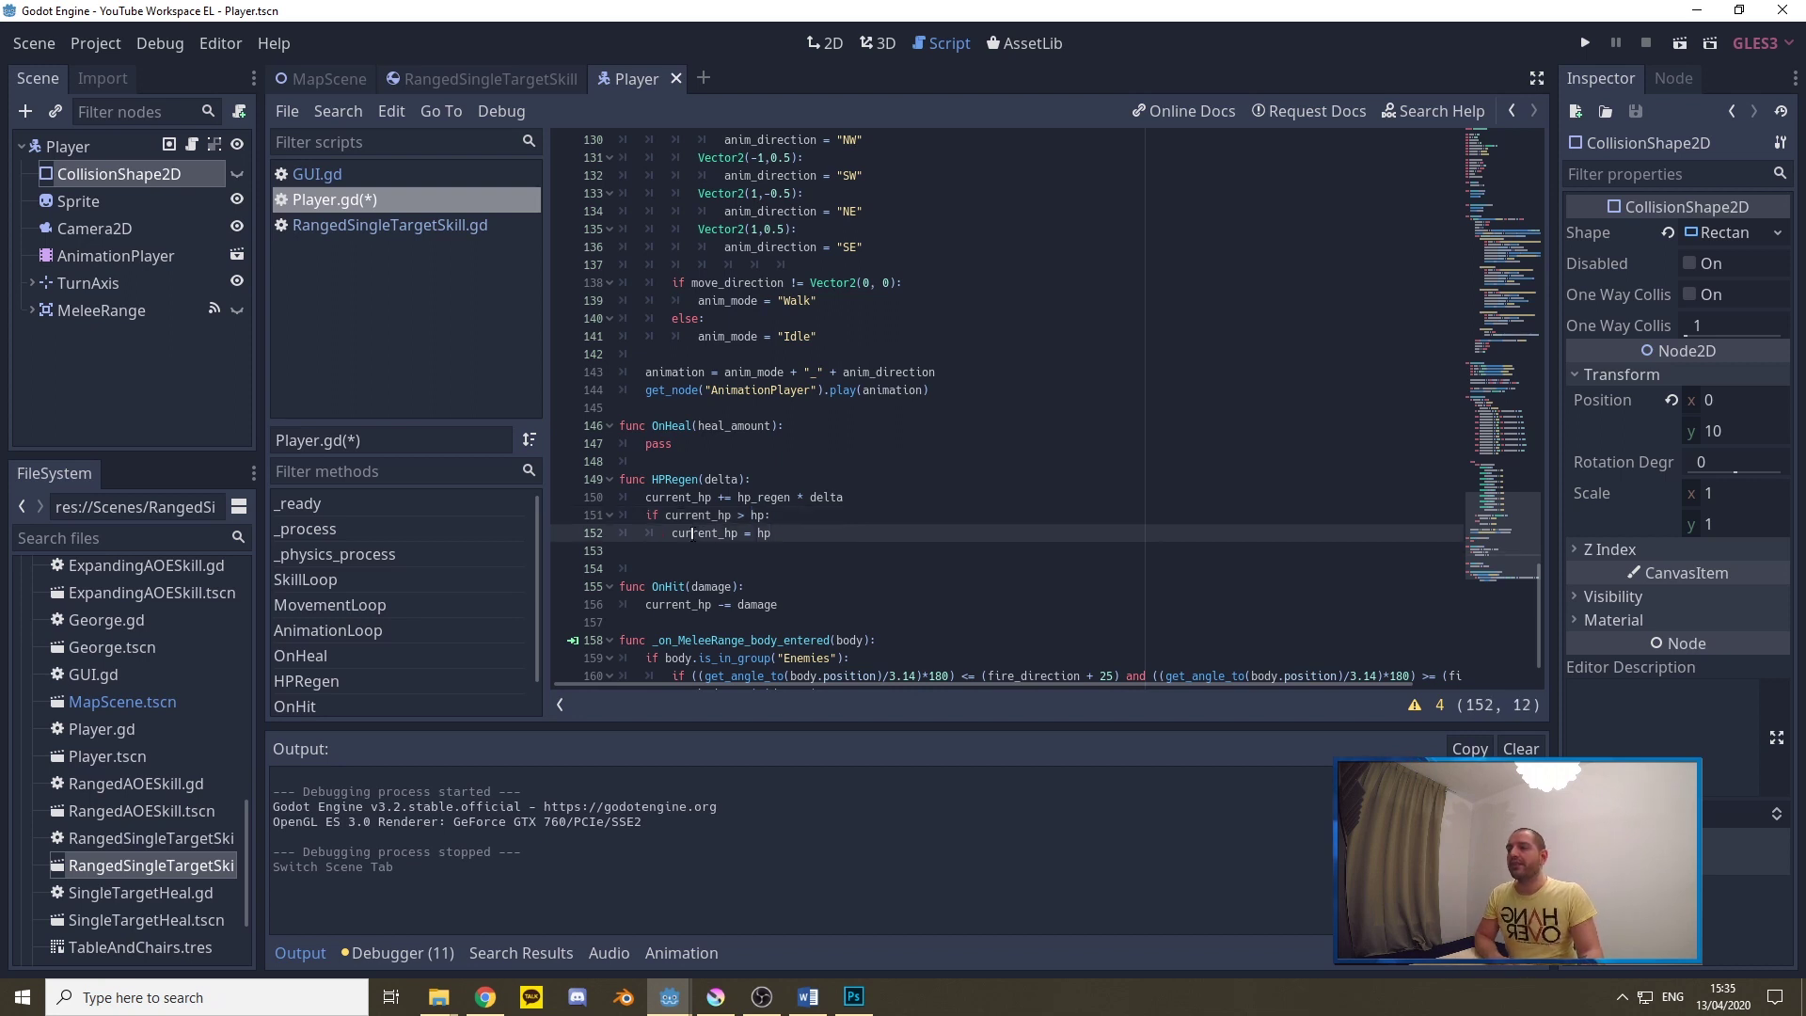
{"action": "left_click", "coordinate": [766, 533]}
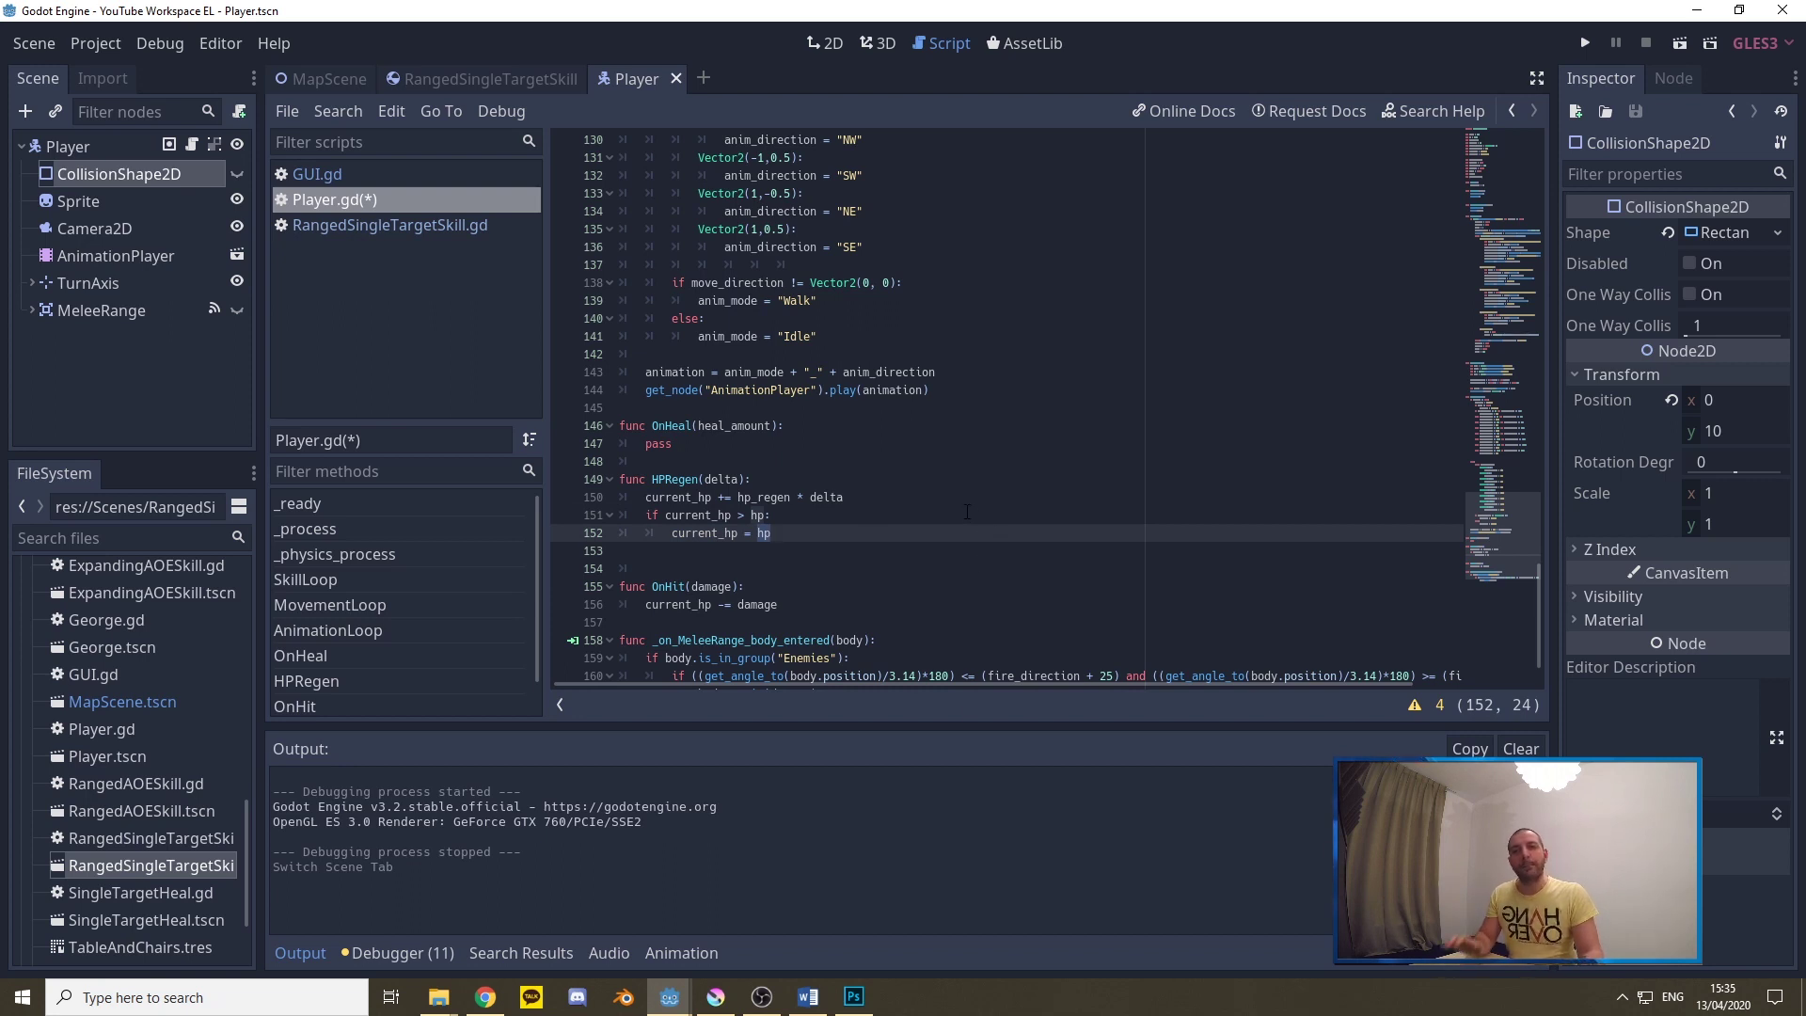
{"action": "left_click", "coordinate": [781, 529]}
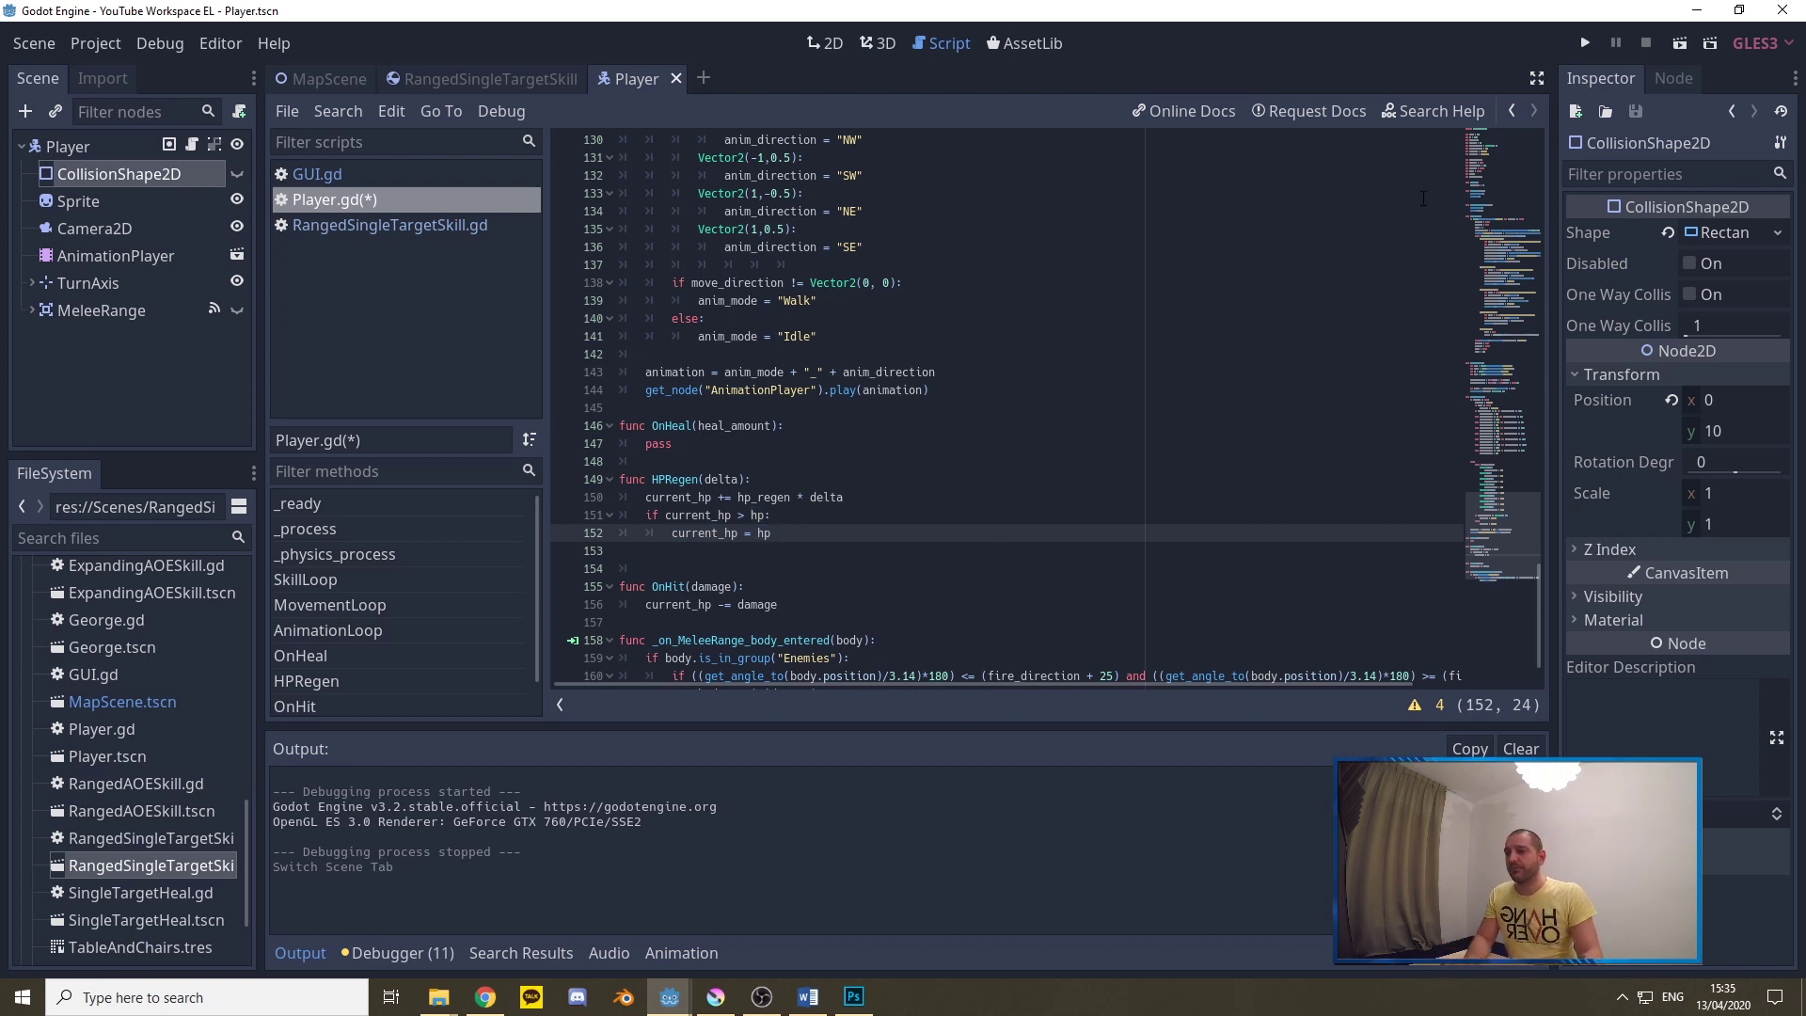
Launch the game, walk into the skeletons and cast light-orb and projectile skills while taking damage
{"action": "left_click", "coordinate": [1585, 34]}
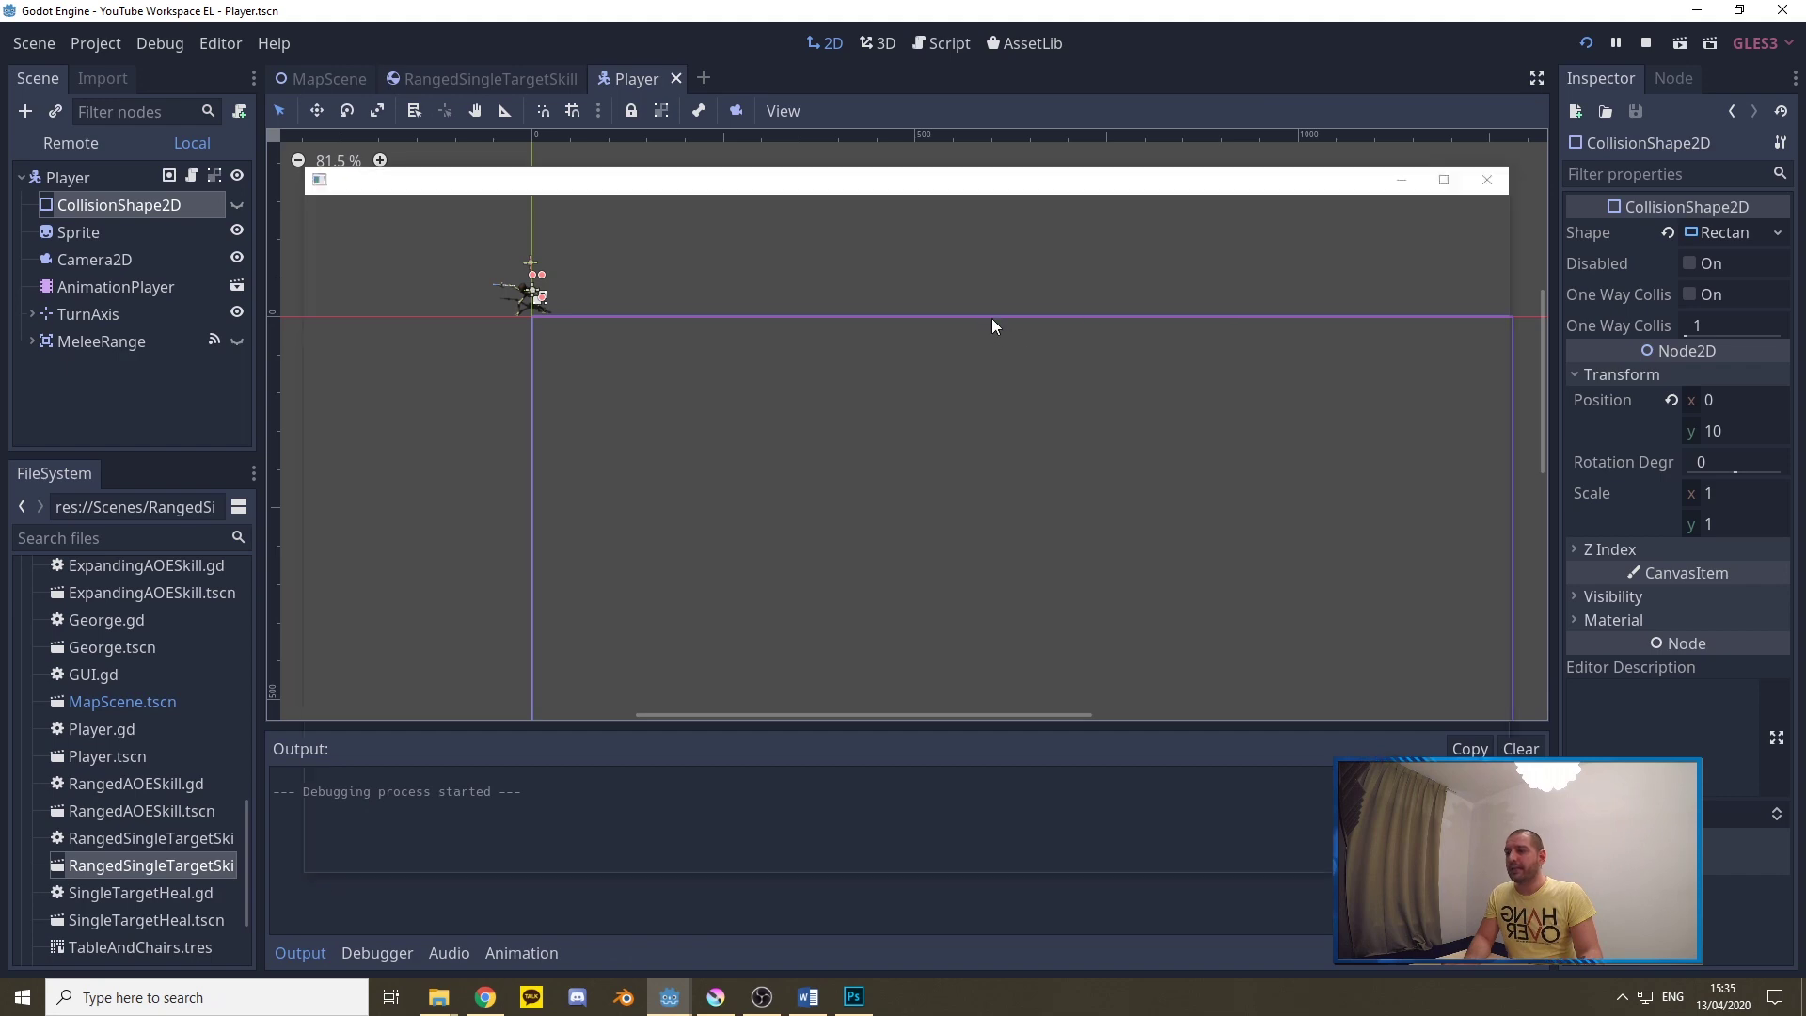
{"action": "key", "text": "Down+Left"}
{"action": "key", "text": "Down"}
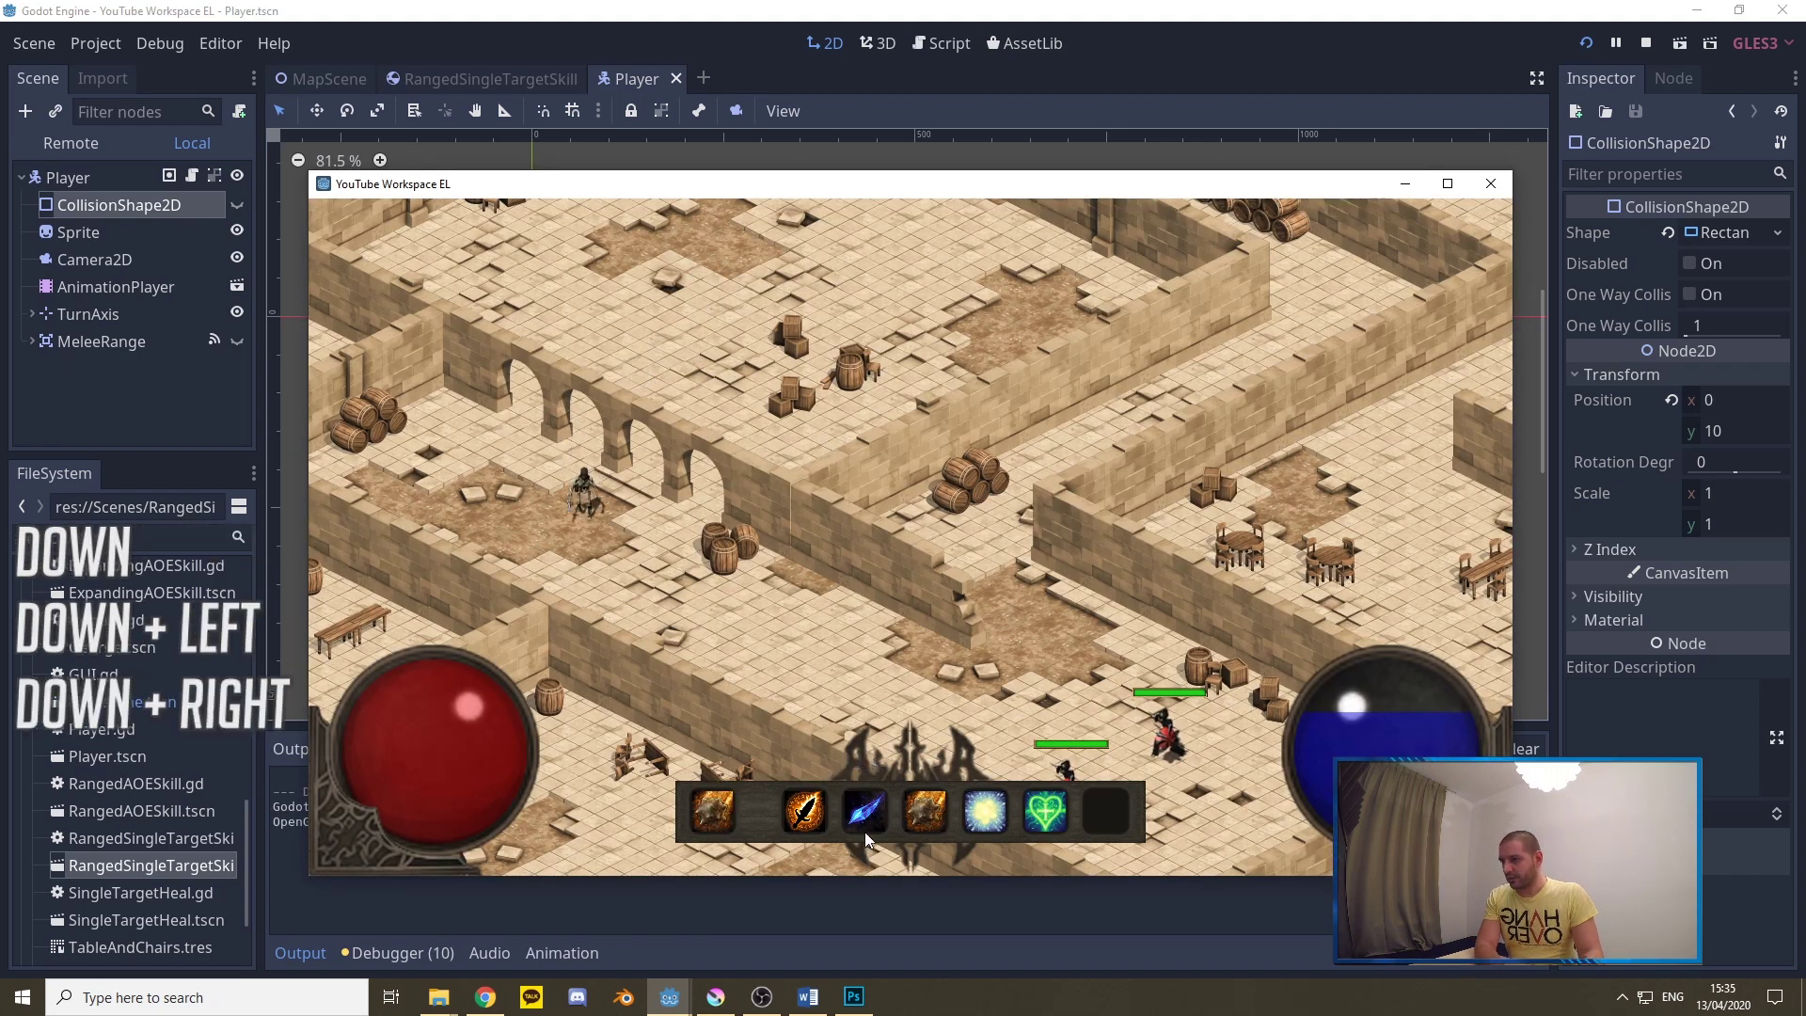
{"action": "left_click", "coordinate": [981, 826]}
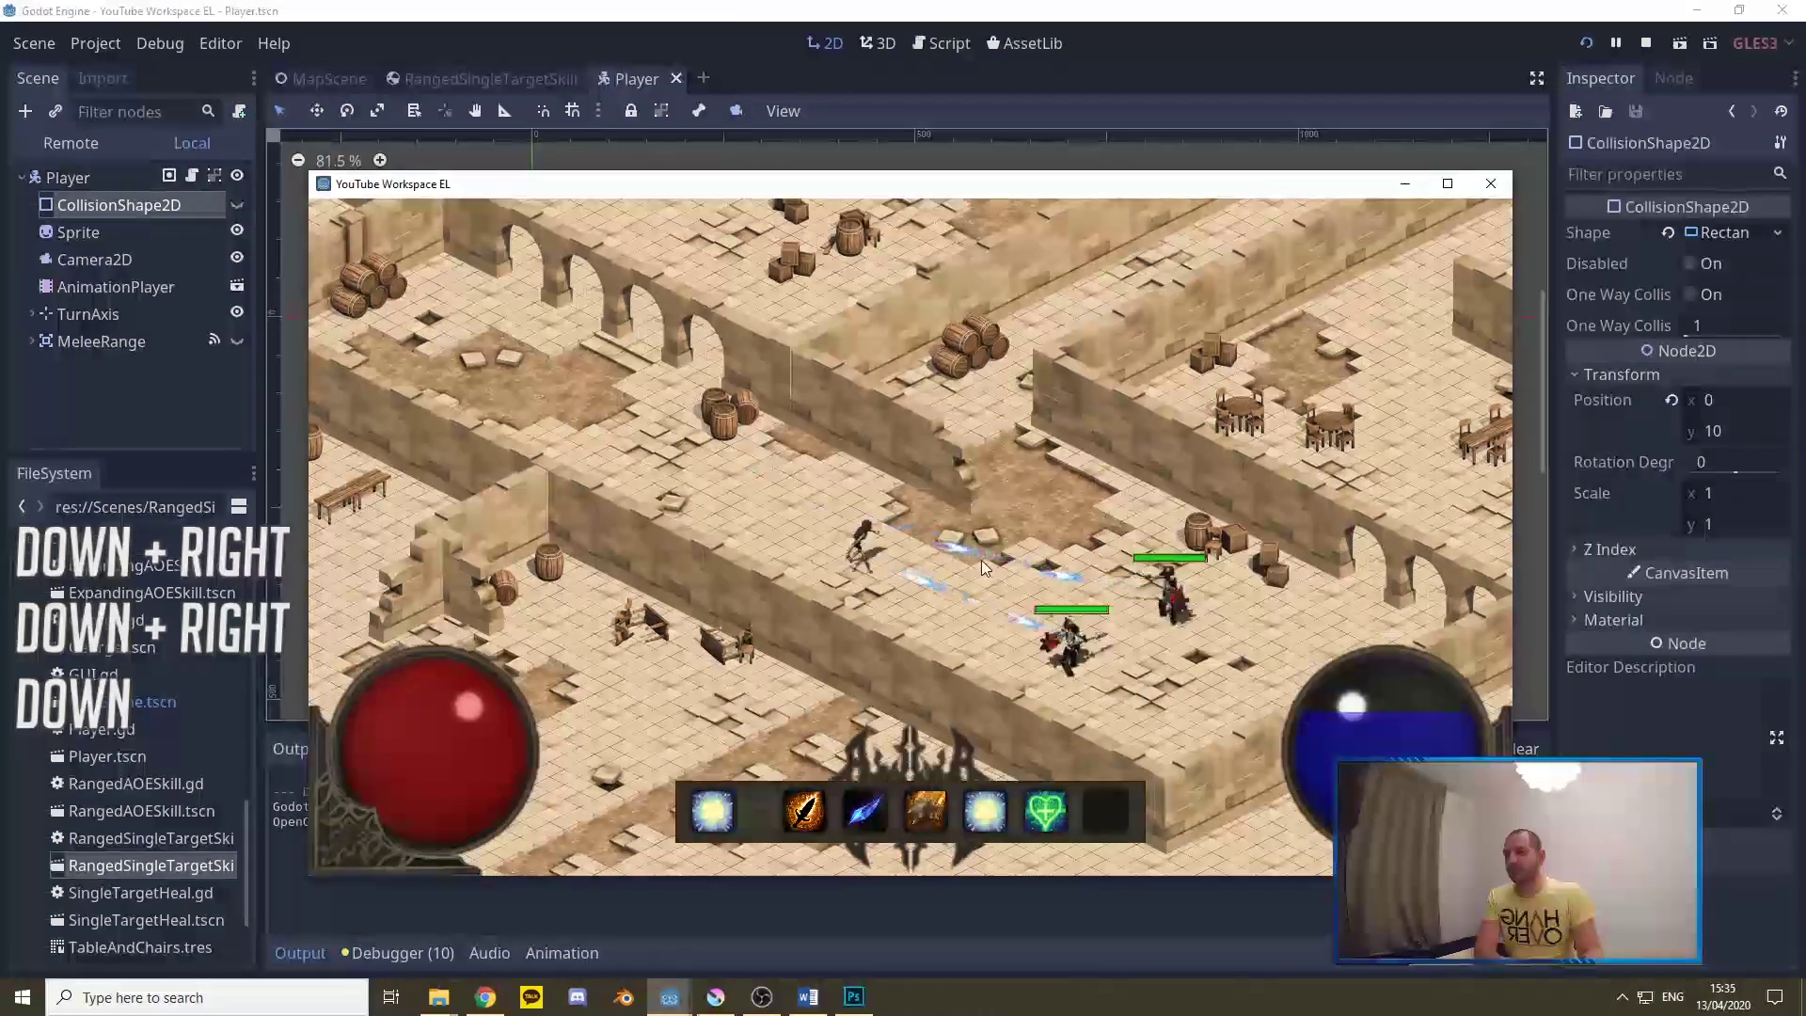
{"action": "left_click", "coordinate": [980, 561]}
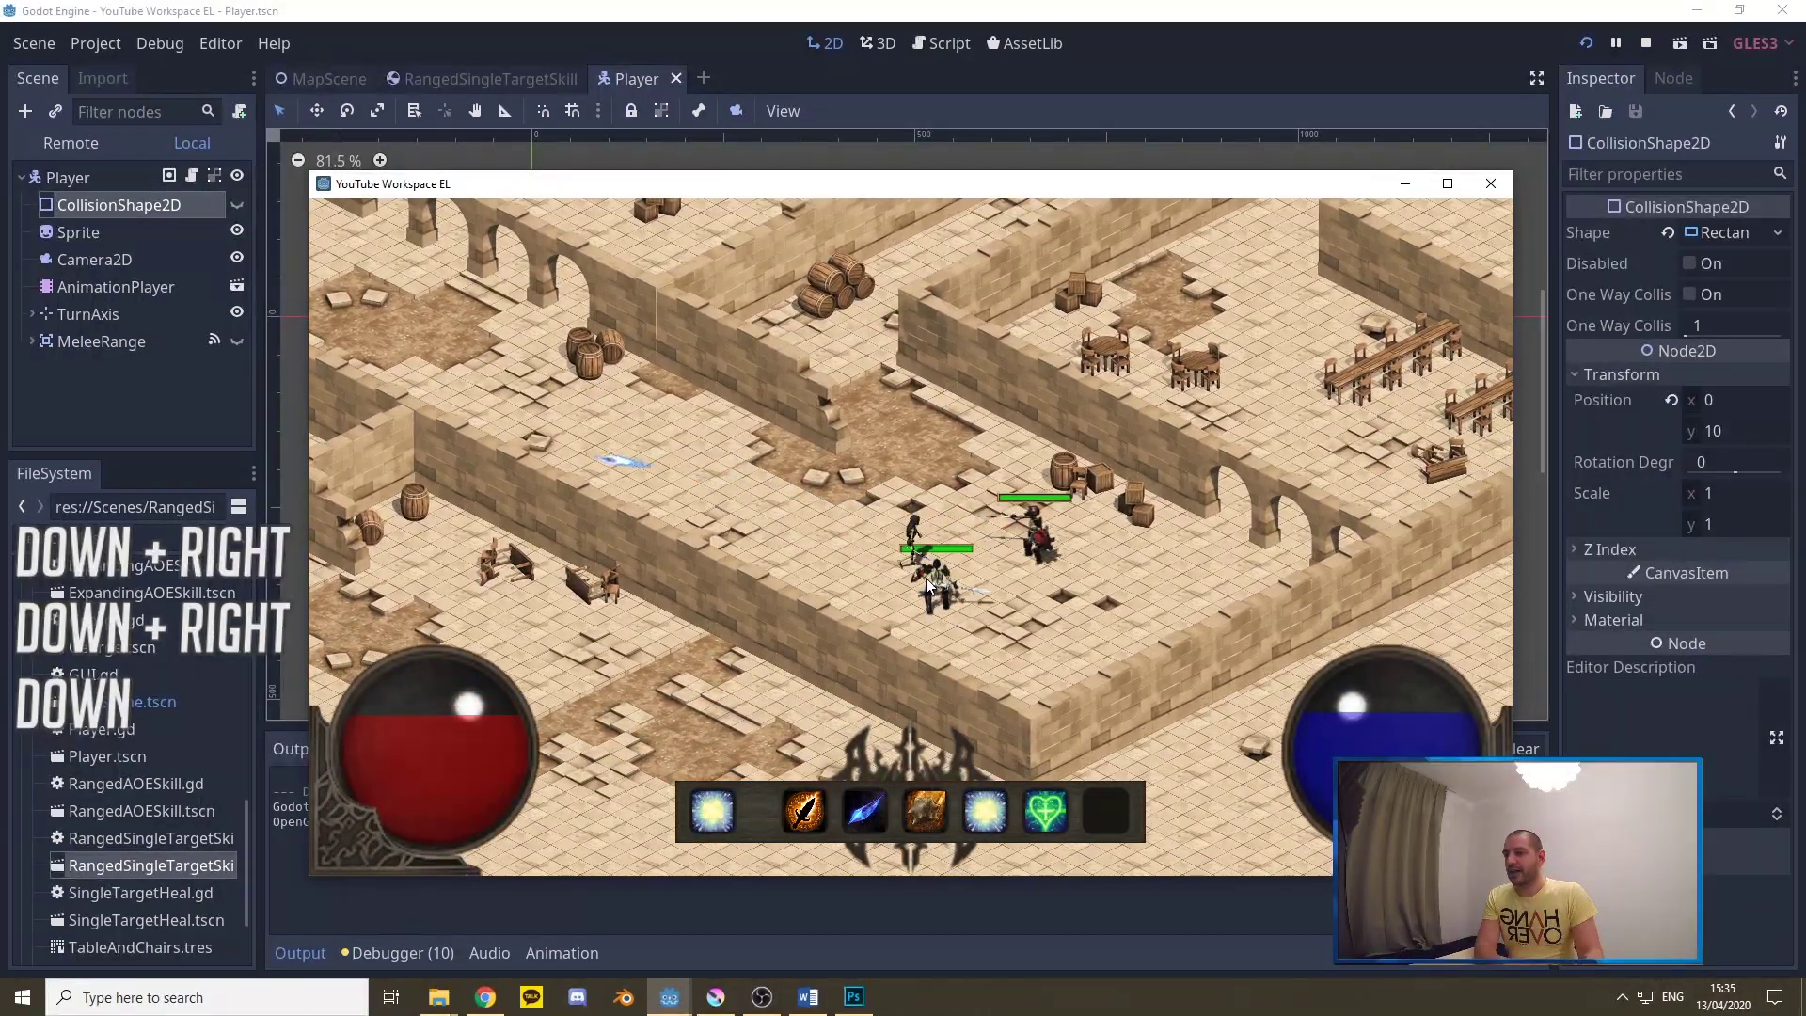
{"action": "key", "text": "Right"}
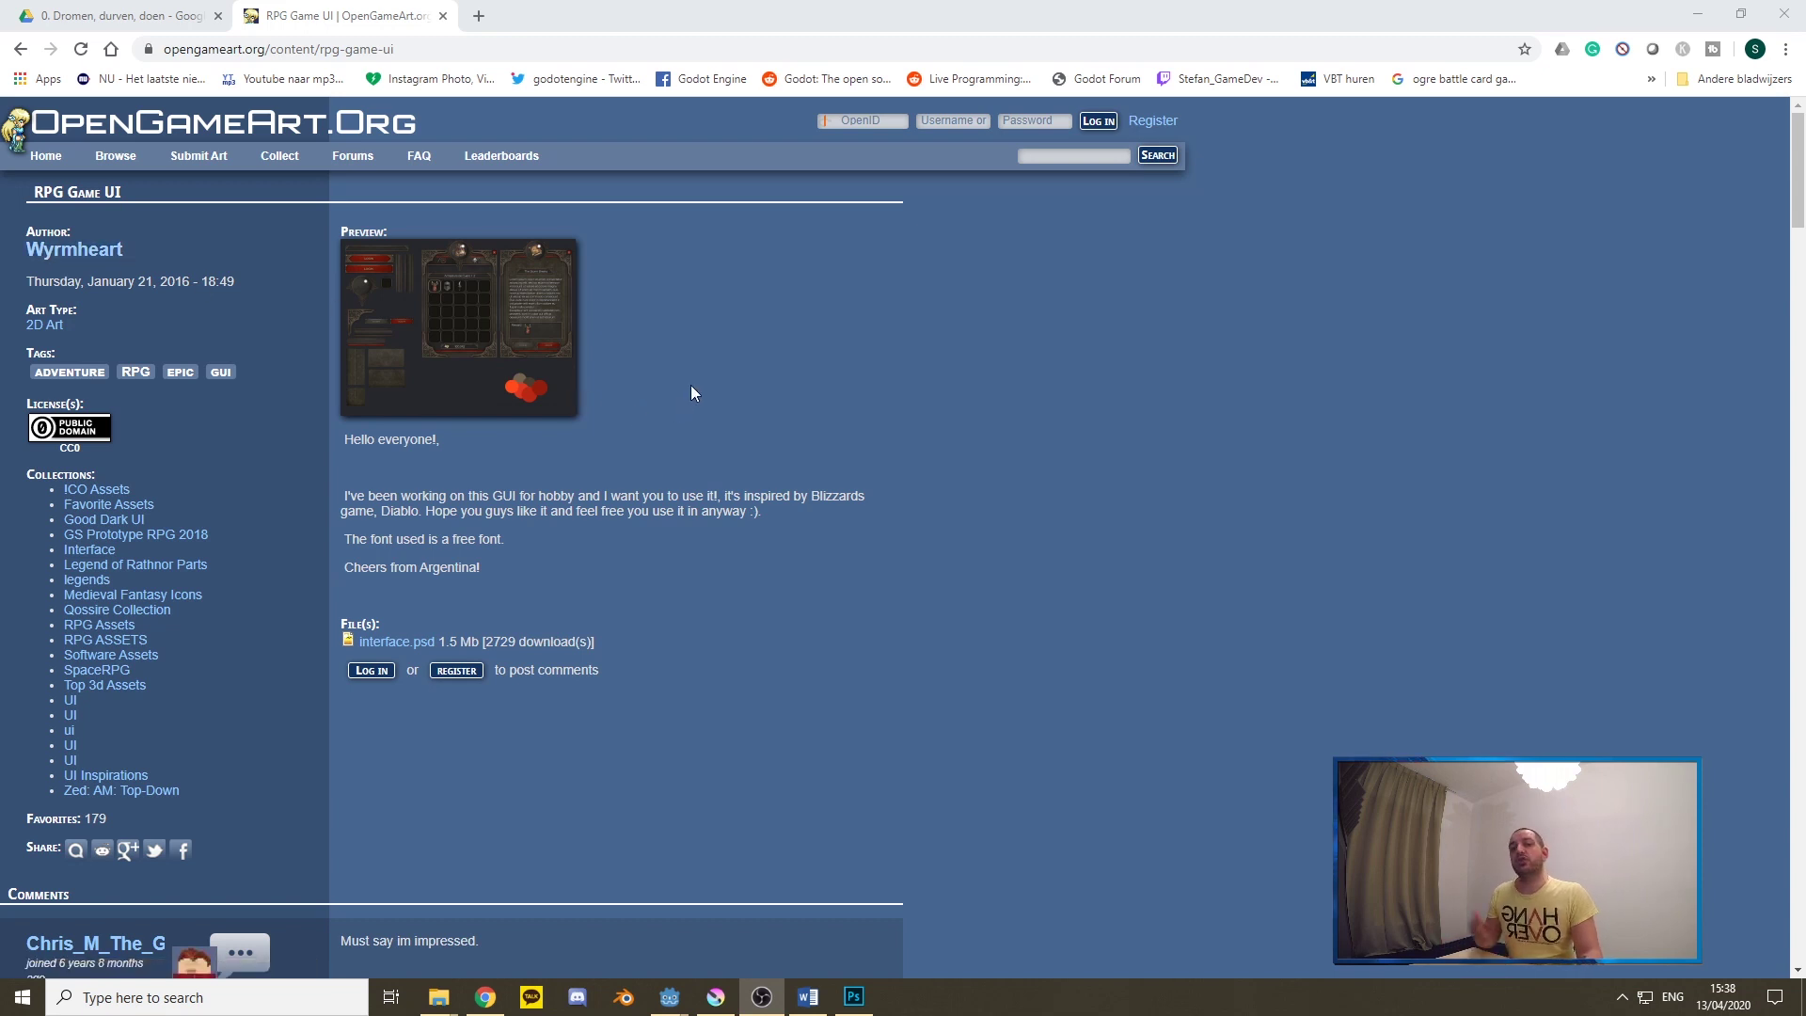
Enlarge and close the RPG Game UI preview, then bring up RPG style UI elements.psd in Photoshop
{"action": "left_click", "coordinate": [472, 325]}
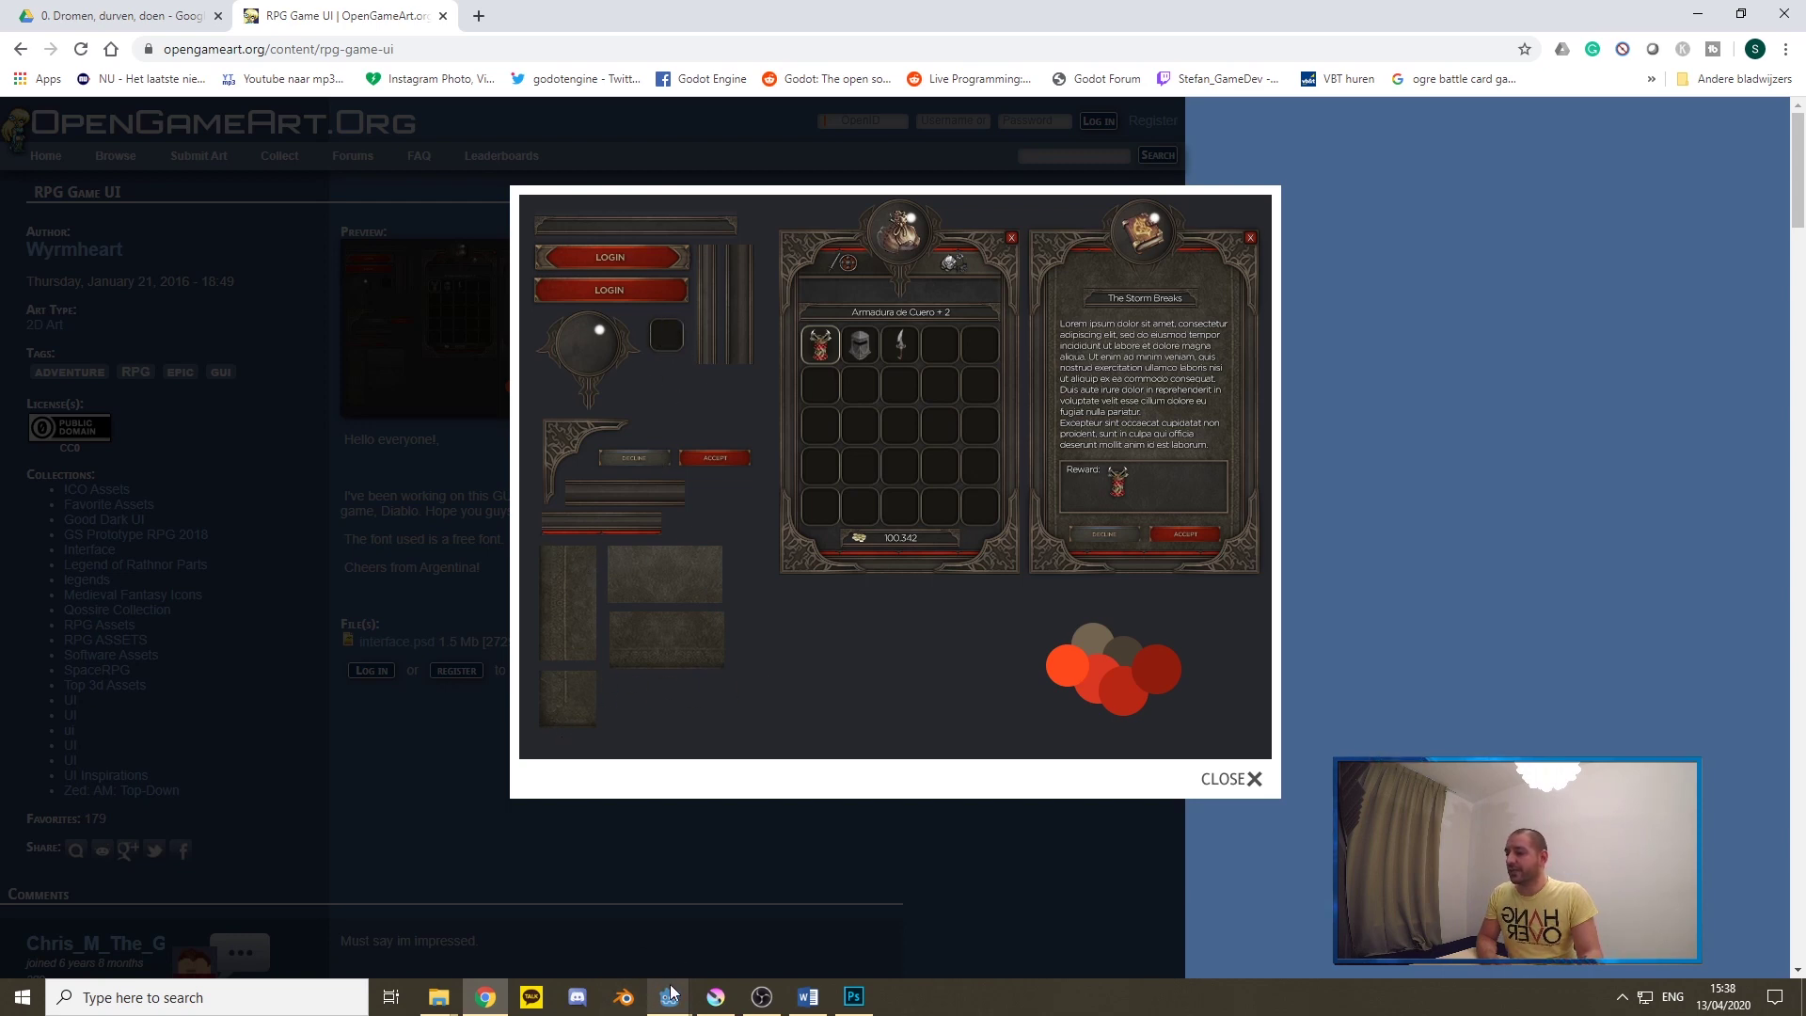
{"action": "mouse_move", "coordinate": [674, 995]}
{"action": "left_click", "coordinate": [828, 912]}
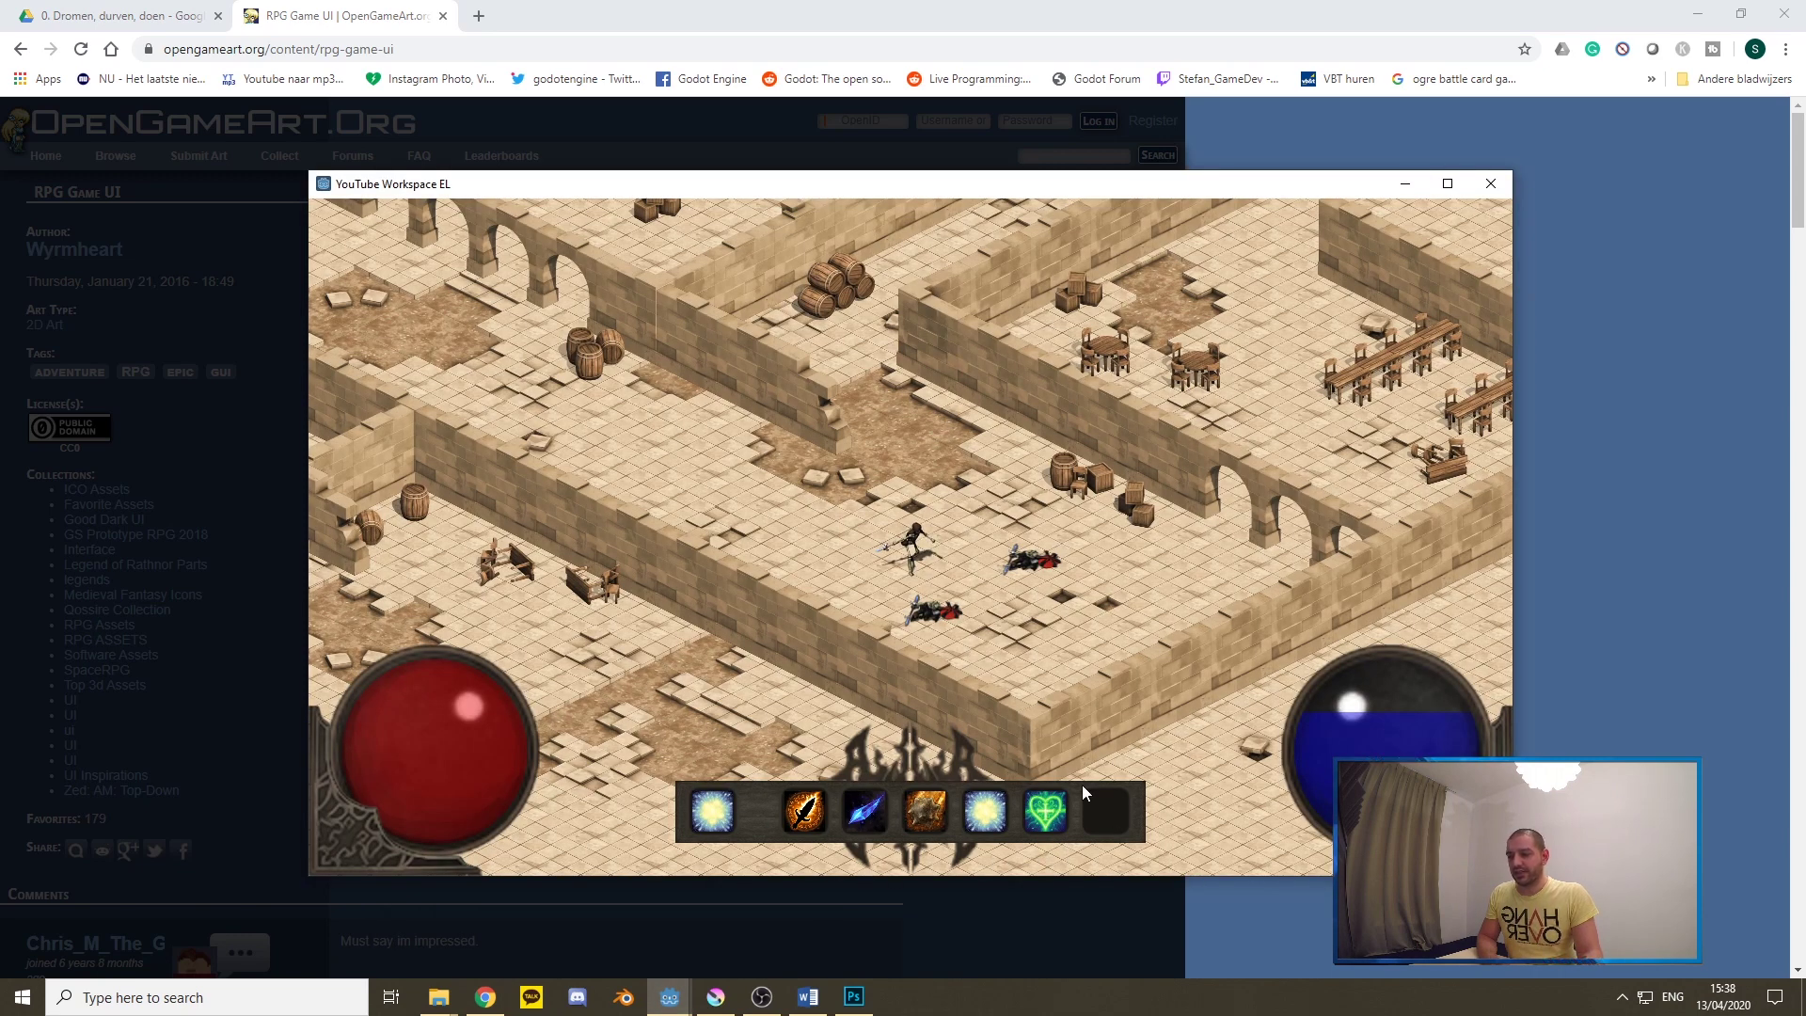
{"action": "left_click", "coordinate": [652, 14]}
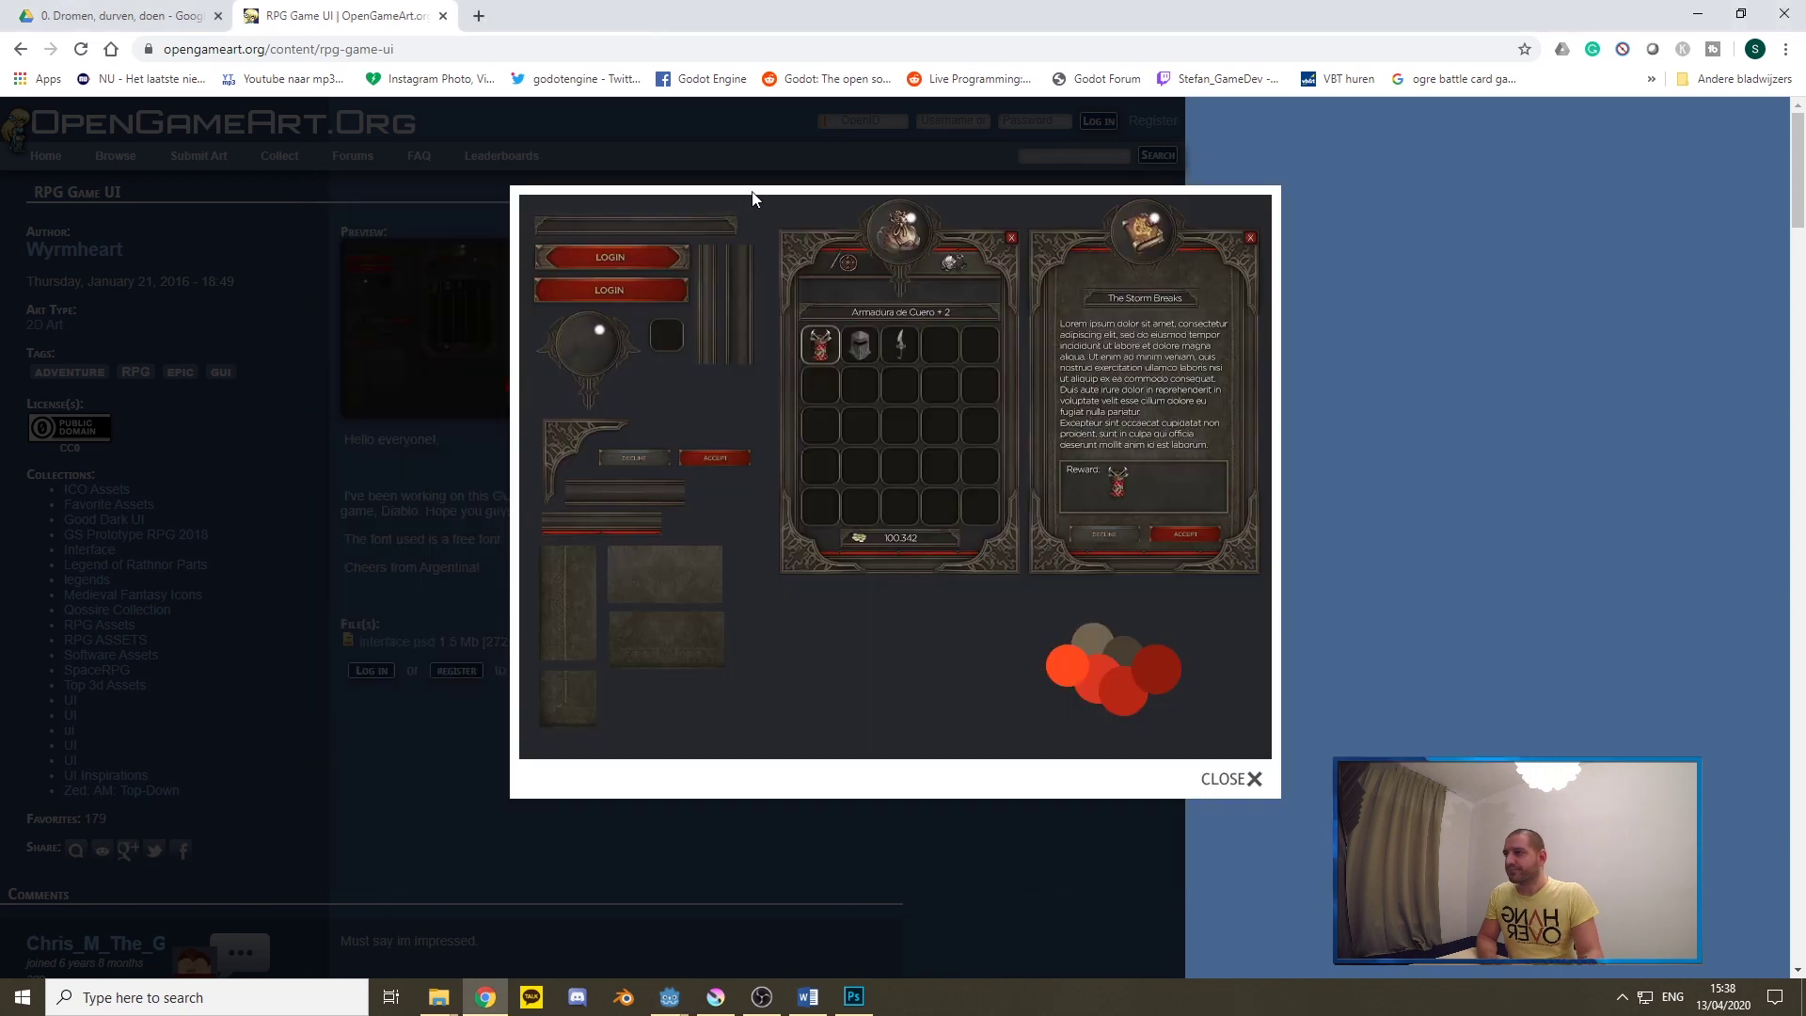
{"action": "left_click", "coordinate": [910, 828]}
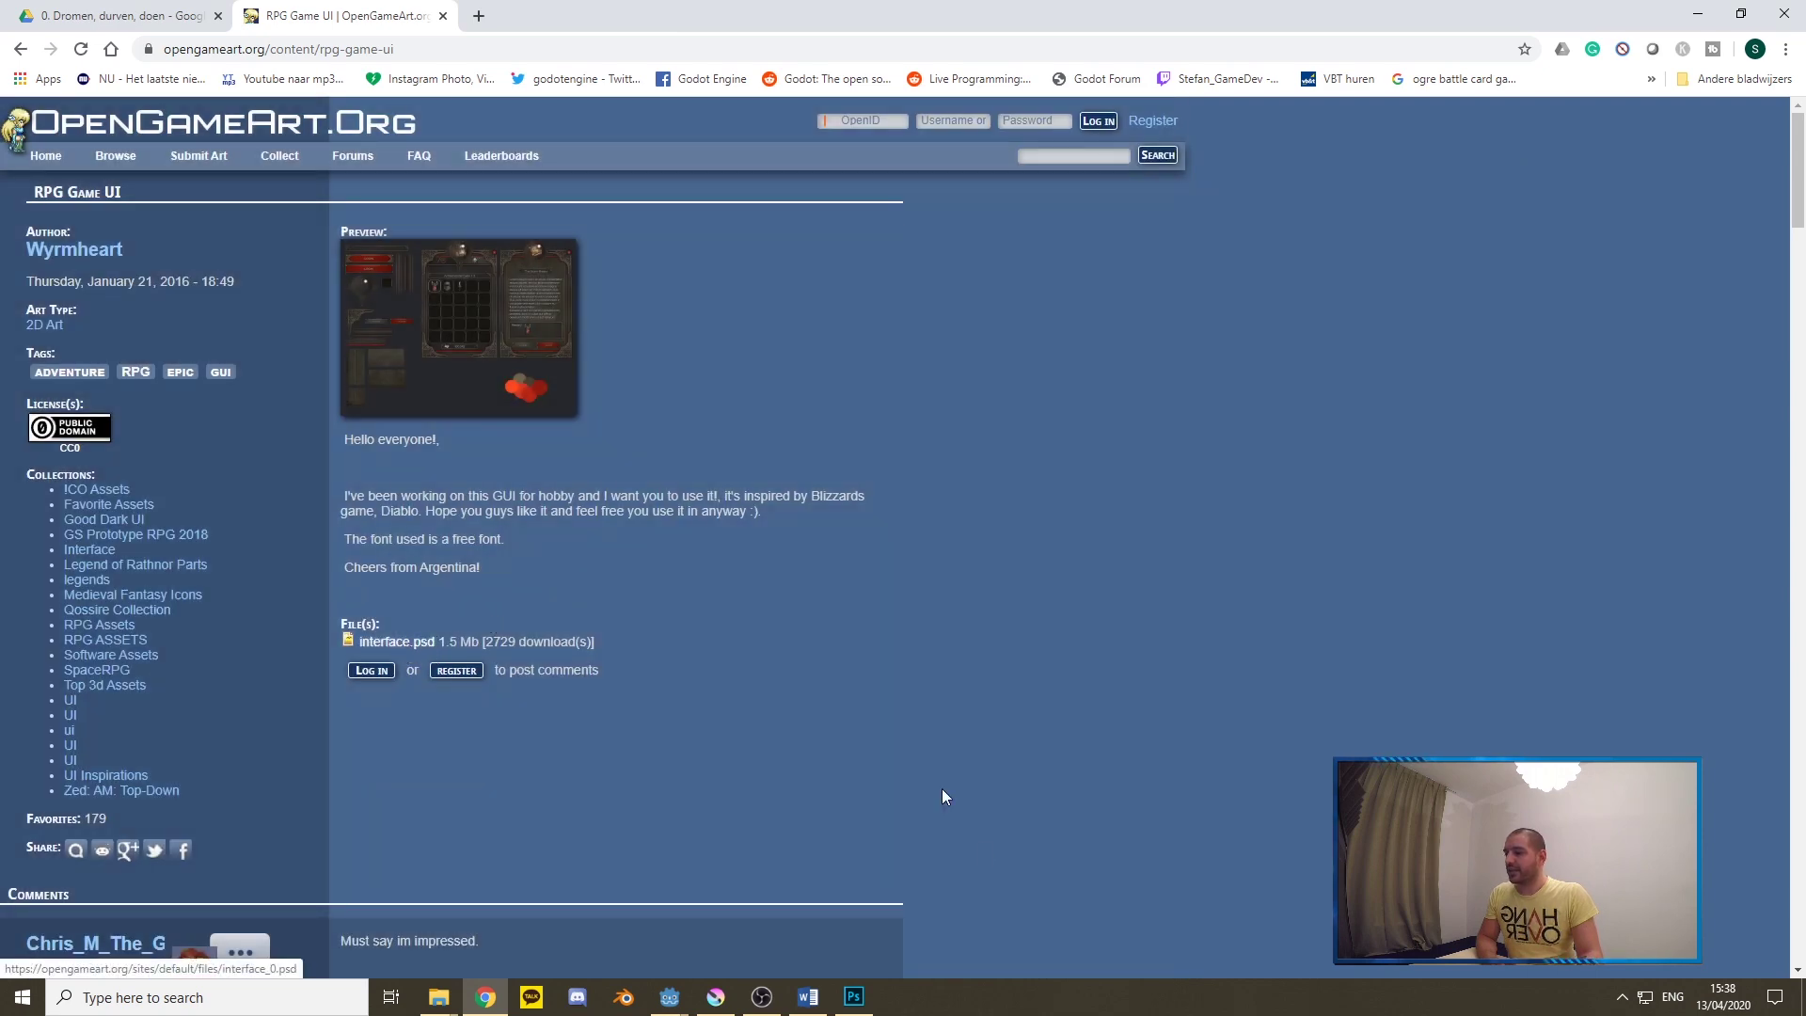
{"action": "left_click", "coordinate": [853, 998]}
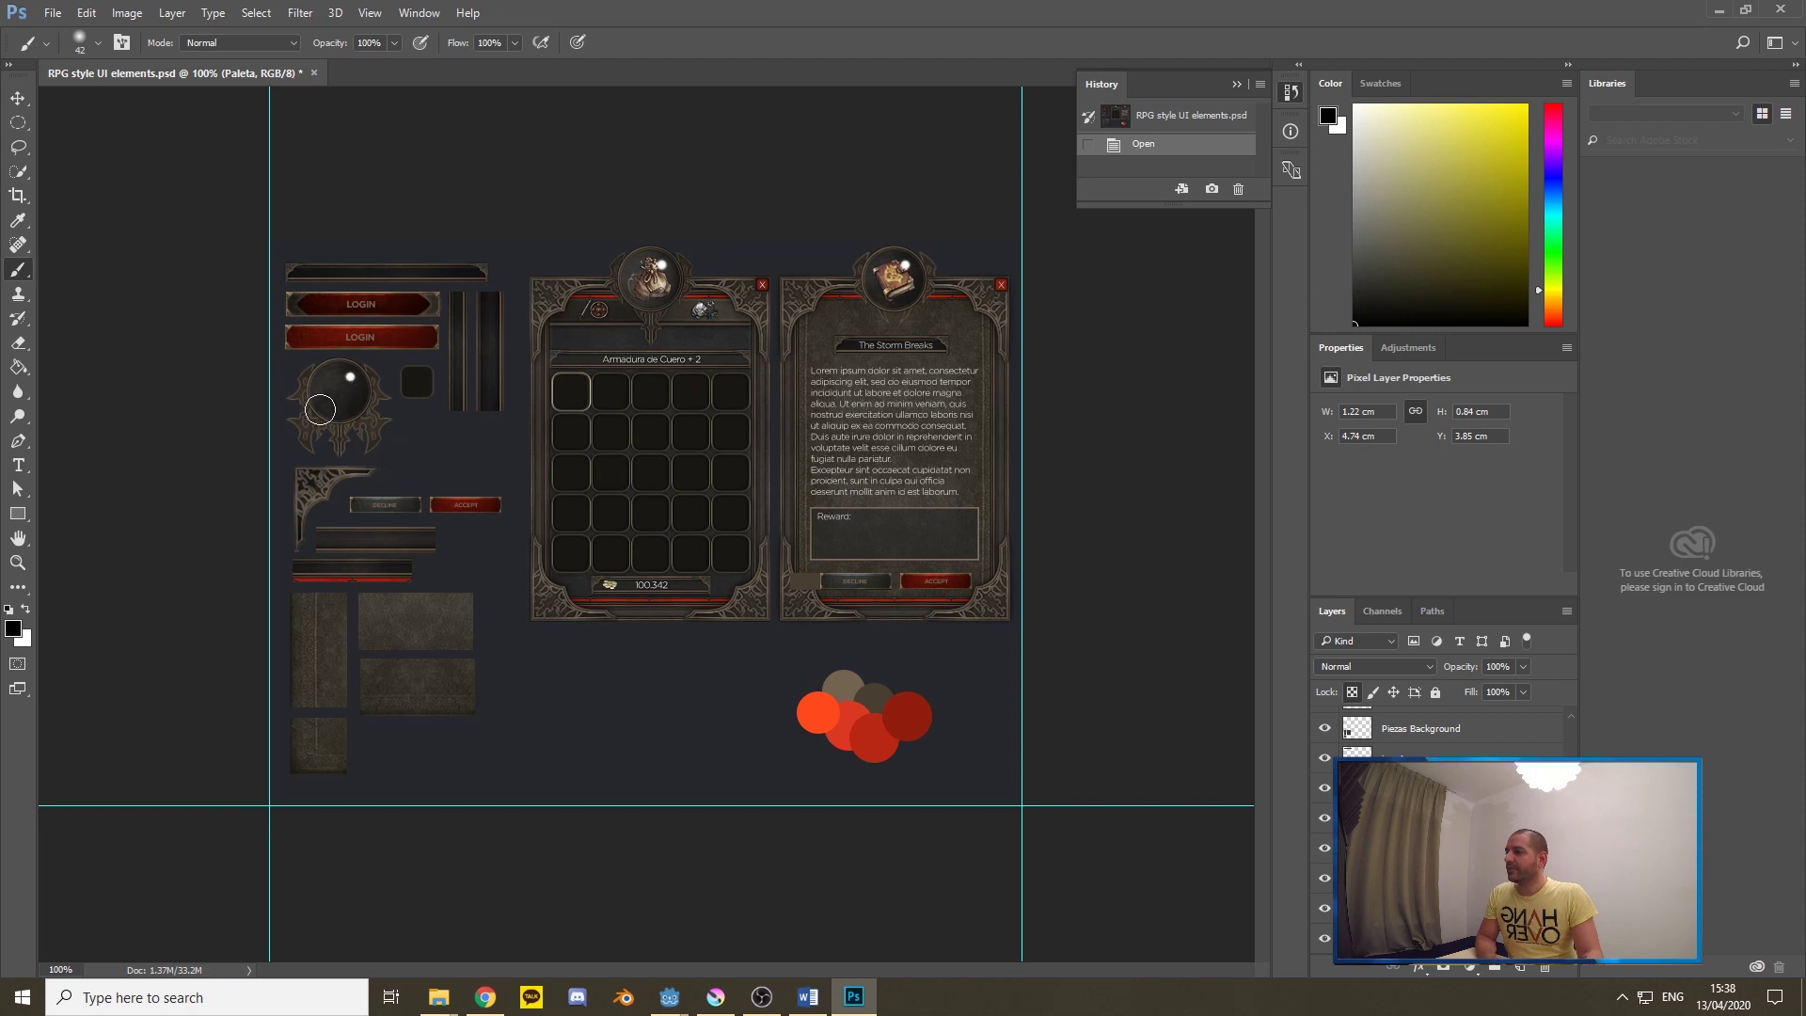
{"action": "scroll", "coordinate": [1439, 828], "scroll_direction": "down", "scroll_amount": 1}
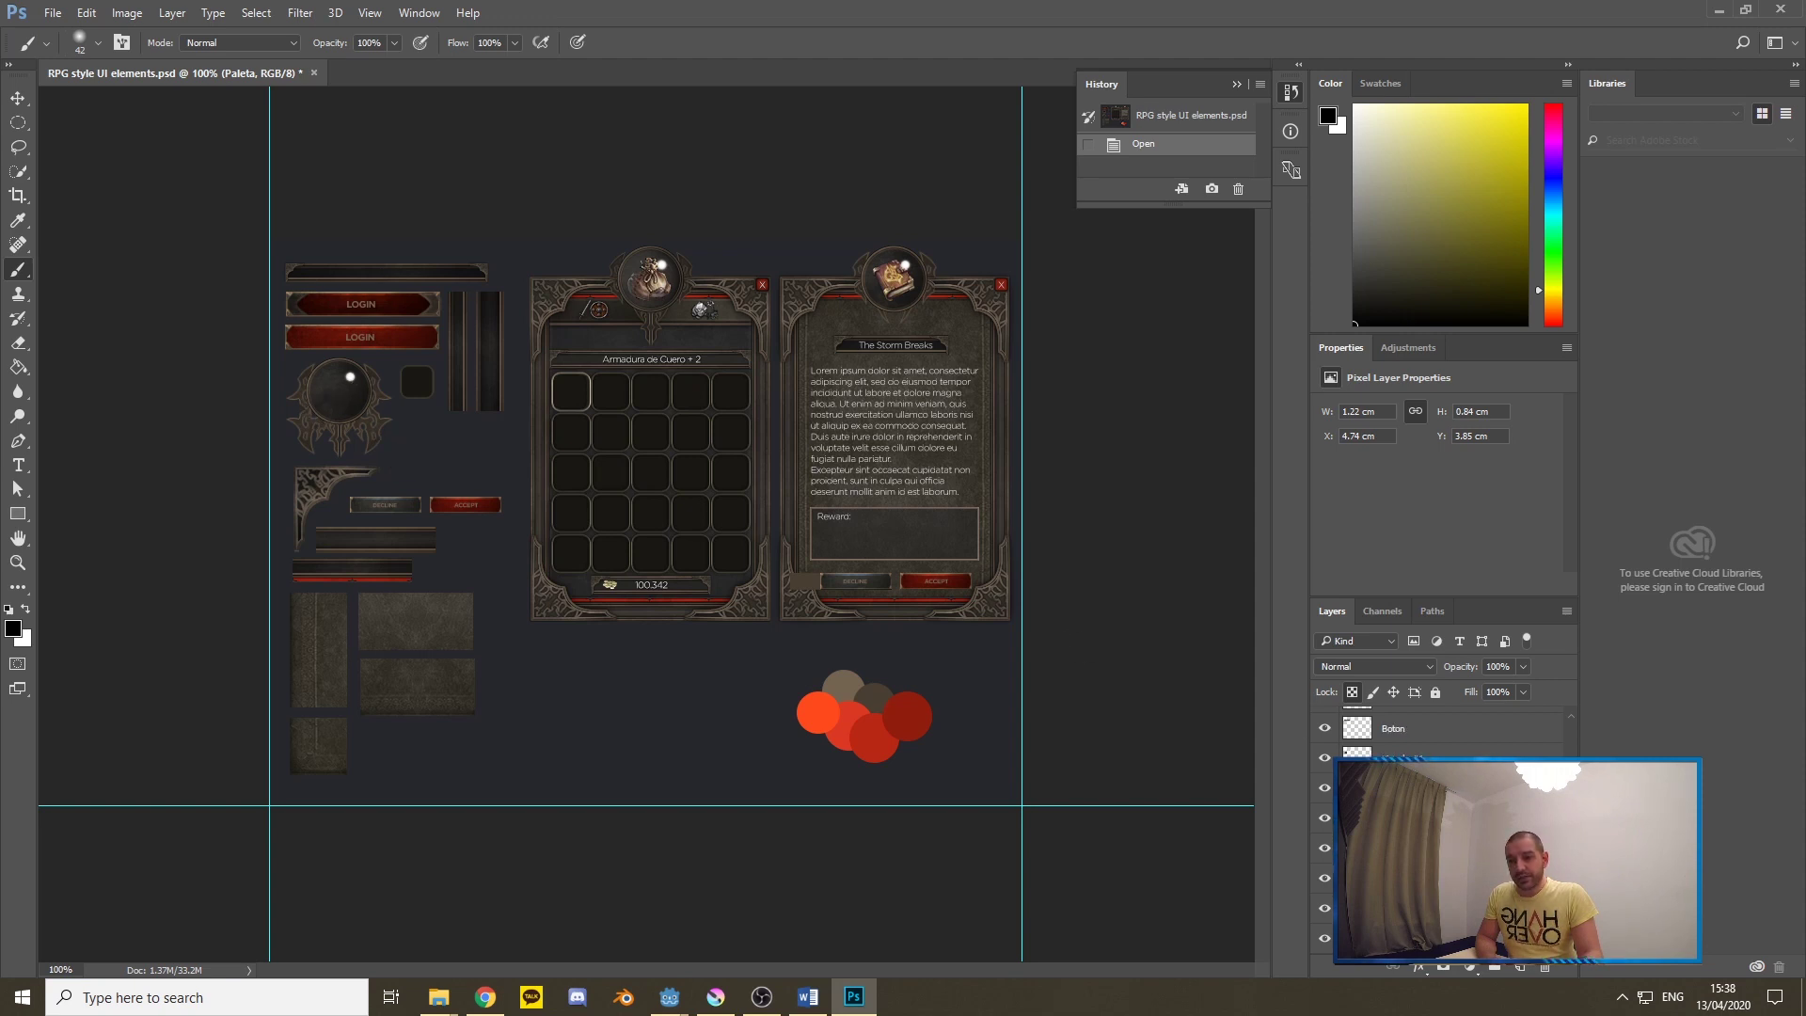
{"action": "left_click", "coordinate": [1325, 760]}
{"action": "left_click", "coordinate": [1326, 760]}
{"action": "left_click", "coordinate": [1325, 761]}
{"action": "left_click", "coordinate": [1326, 760]}
{"action": "left_click", "coordinate": [1326, 760]}
{"action": "left_click", "coordinate": [1326, 760]}
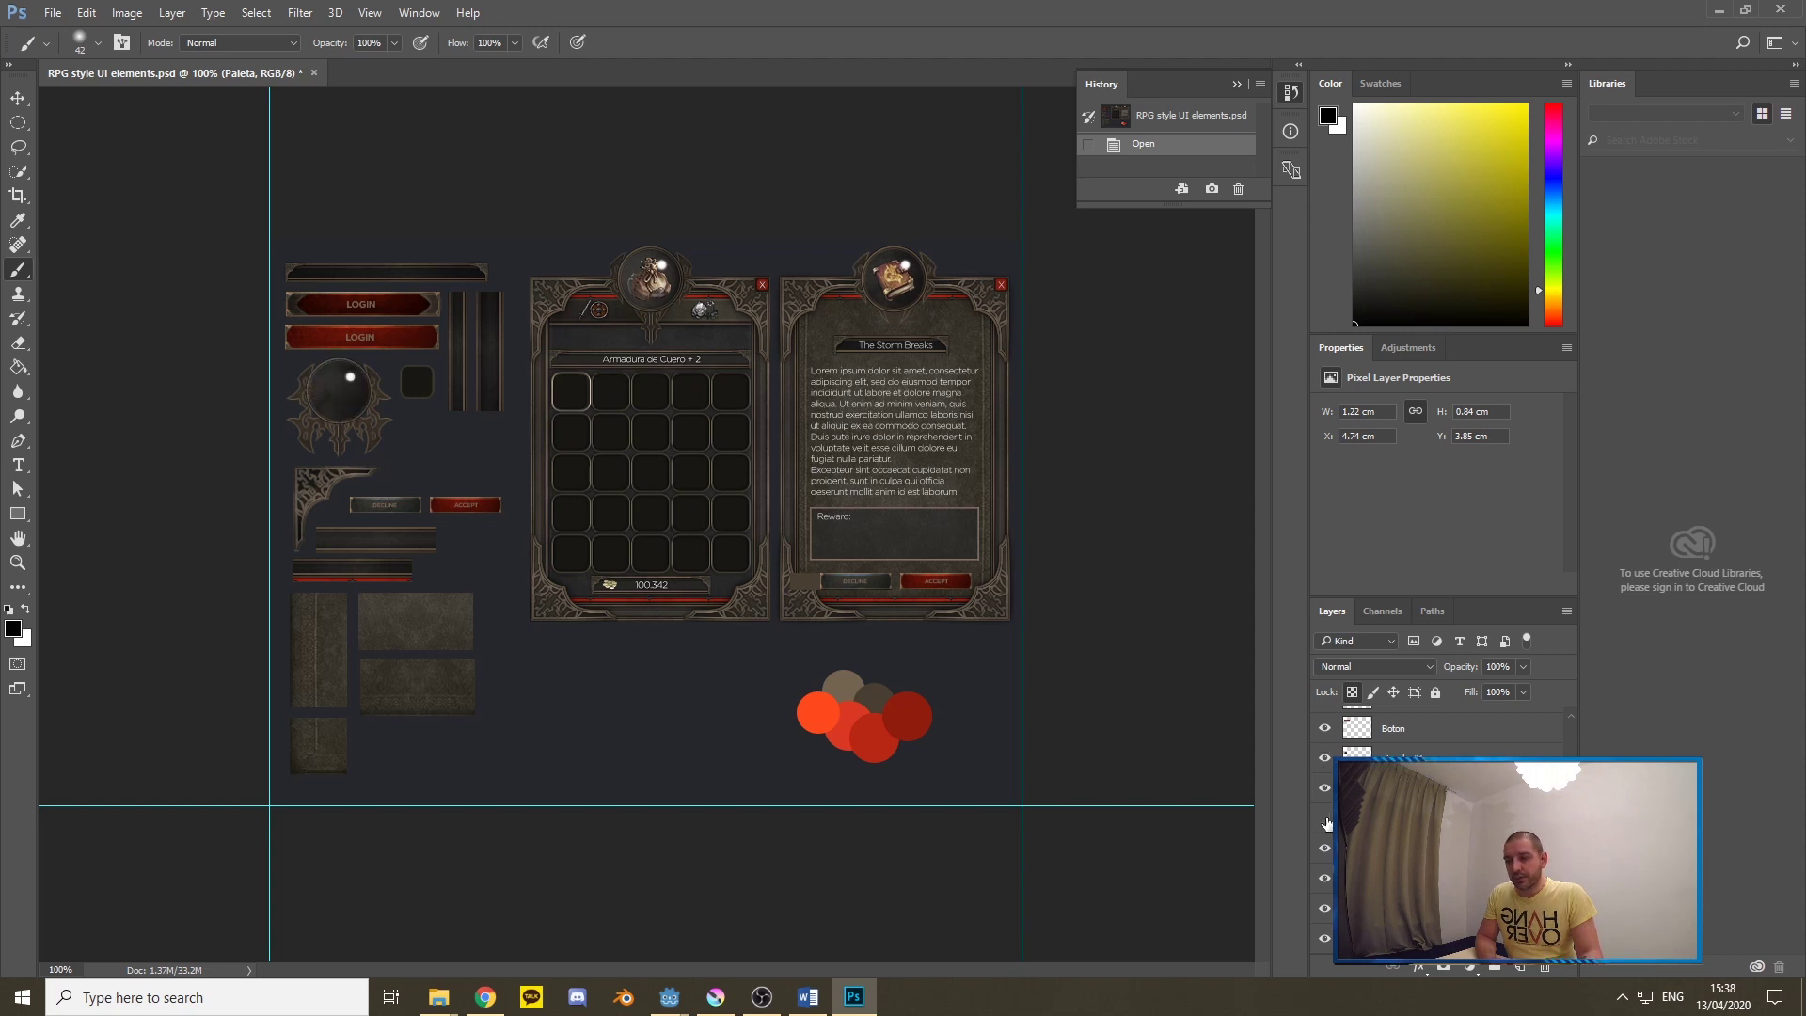
{"action": "left_click", "coordinate": [1327, 822]}
{"action": "left_click", "coordinate": [1326, 821]}
{"action": "left_click", "coordinate": [1326, 821]}
{"action": "left_click", "coordinate": [1327, 821]}
{"action": "left_click", "coordinate": [1326, 821]}
{"action": "left_click", "coordinate": [1326, 821]}
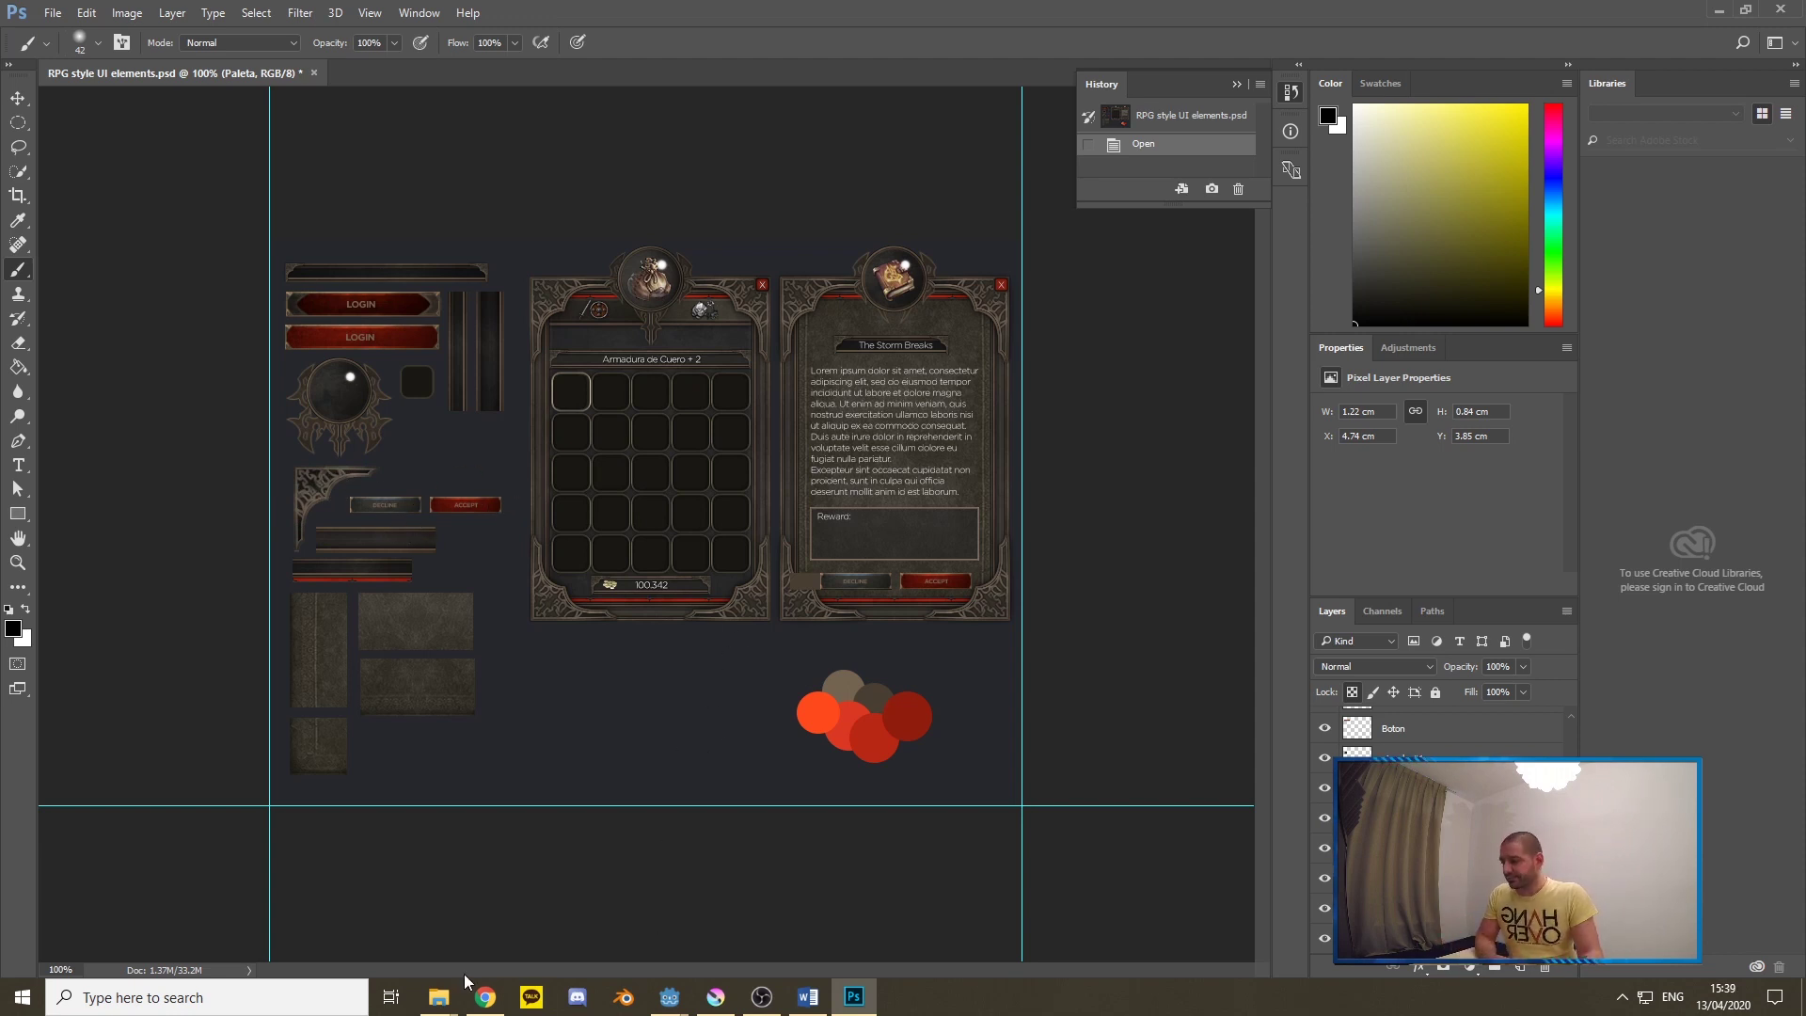
{"action": "mouse_move", "coordinate": [444, 1011]}
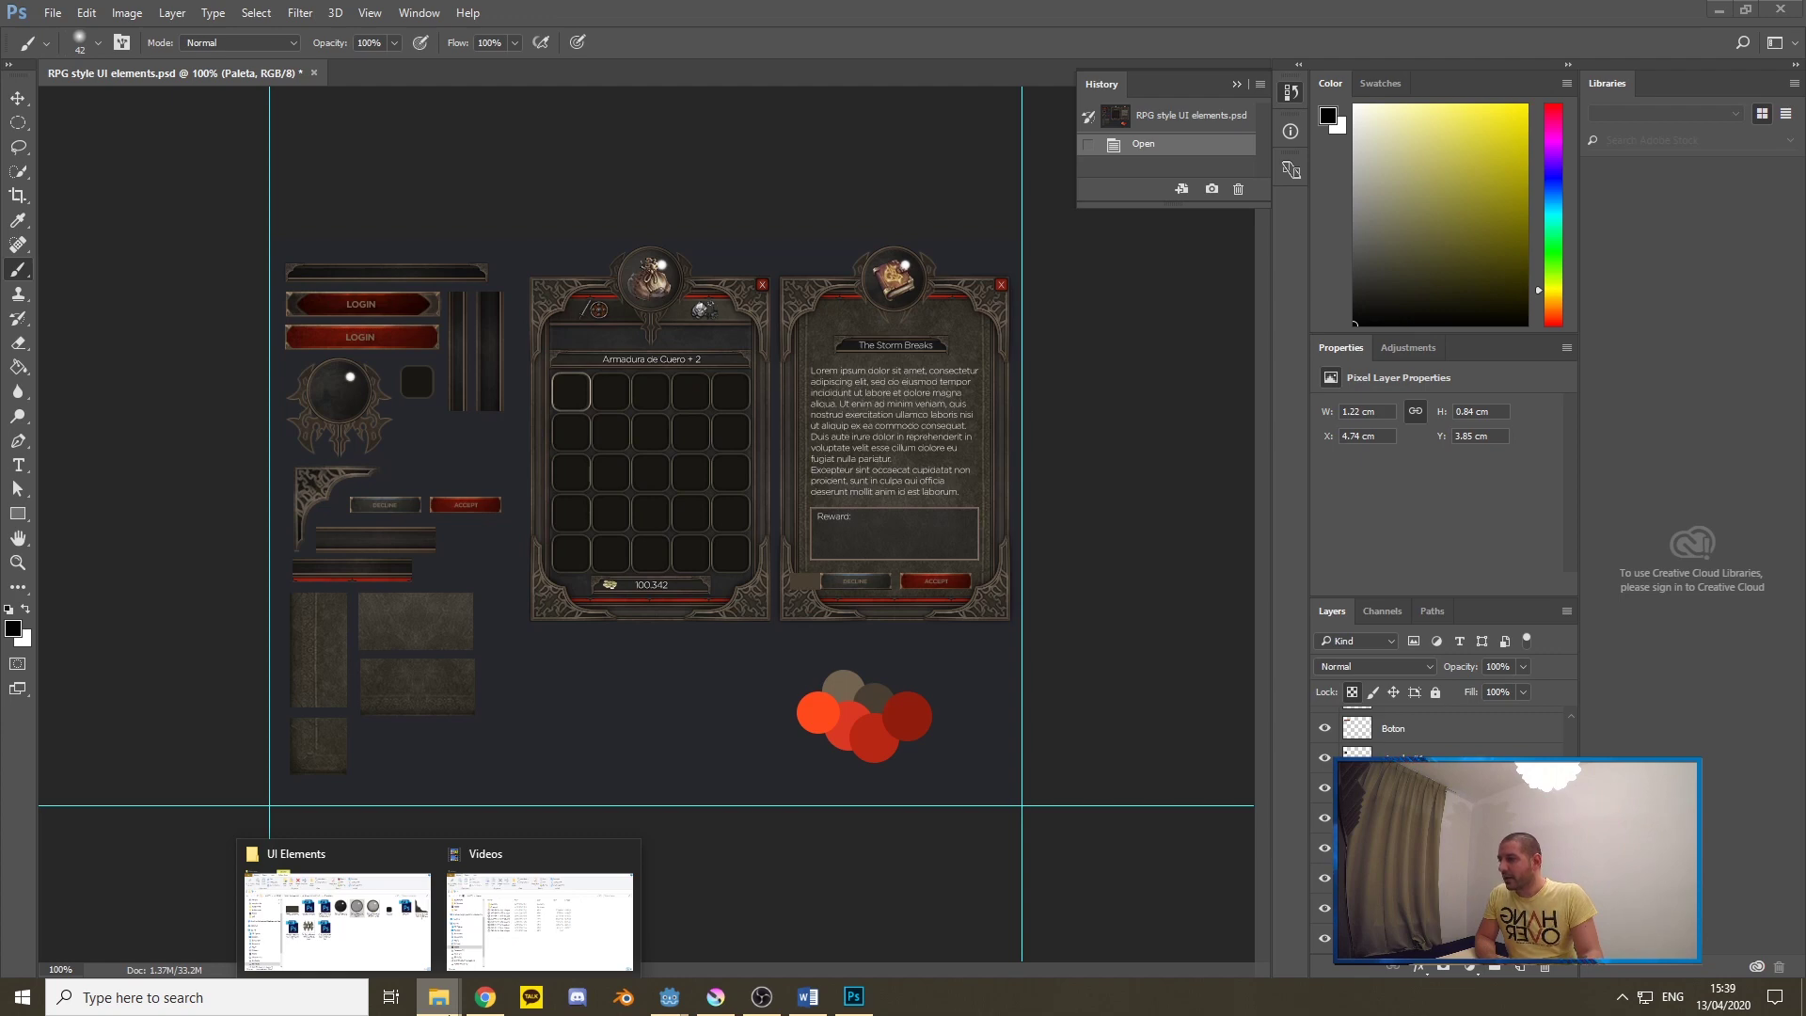
In the UI Elements folder, view Globe_Filled.png and the UI-deco-element-(low-quality).png ornament
{"action": "left_click", "coordinate": [337, 920]}
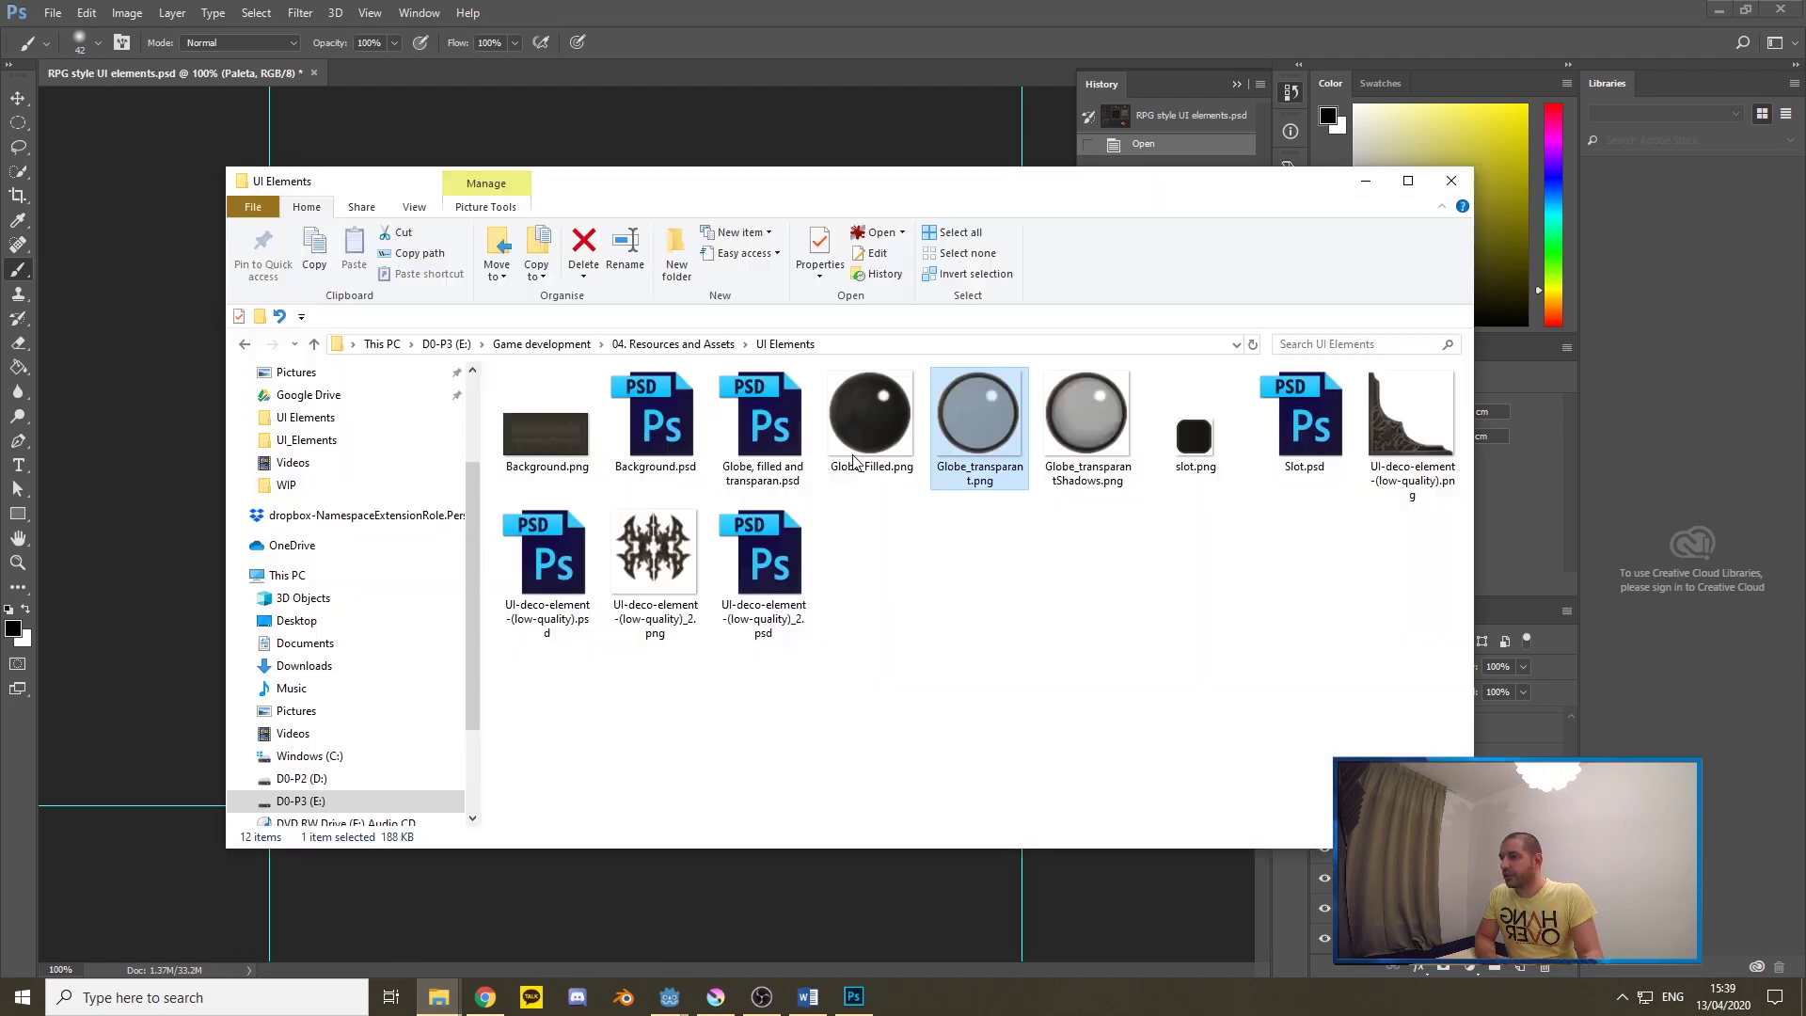
{"action": "left_click", "coordinate": [870, 405]}
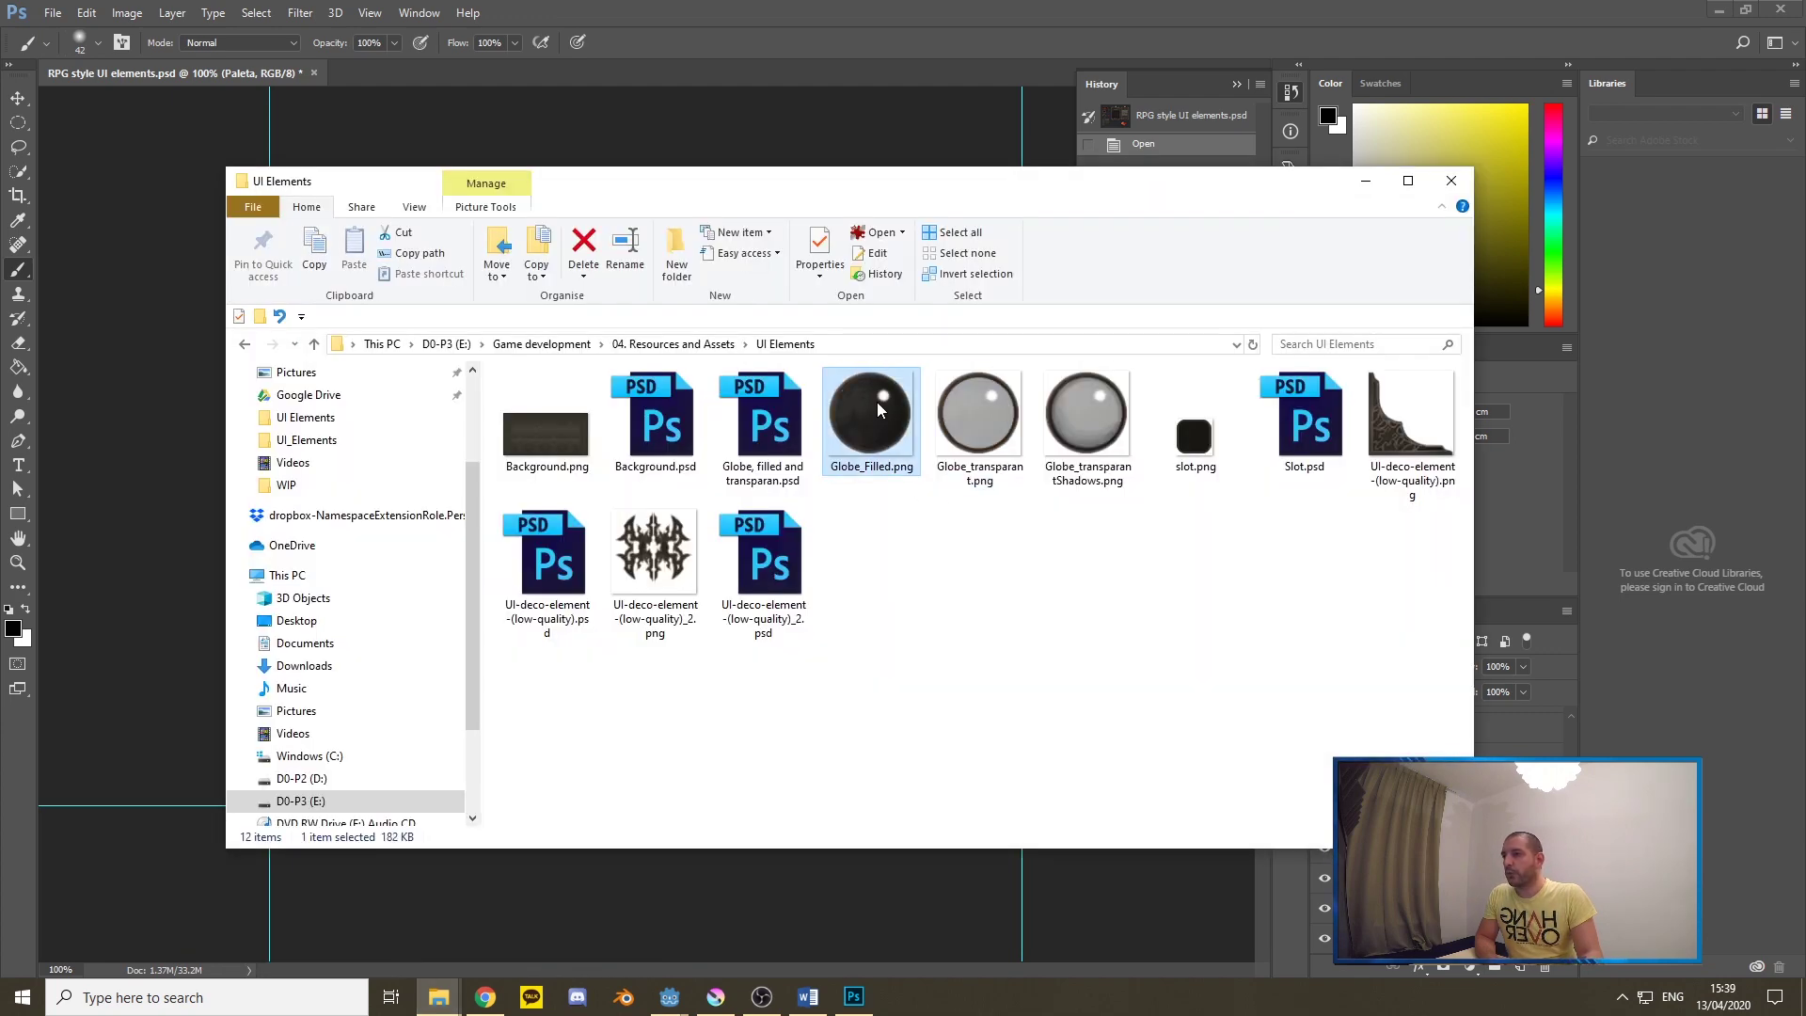
{"action": "left_click", "coordinate": [1407, 416]}
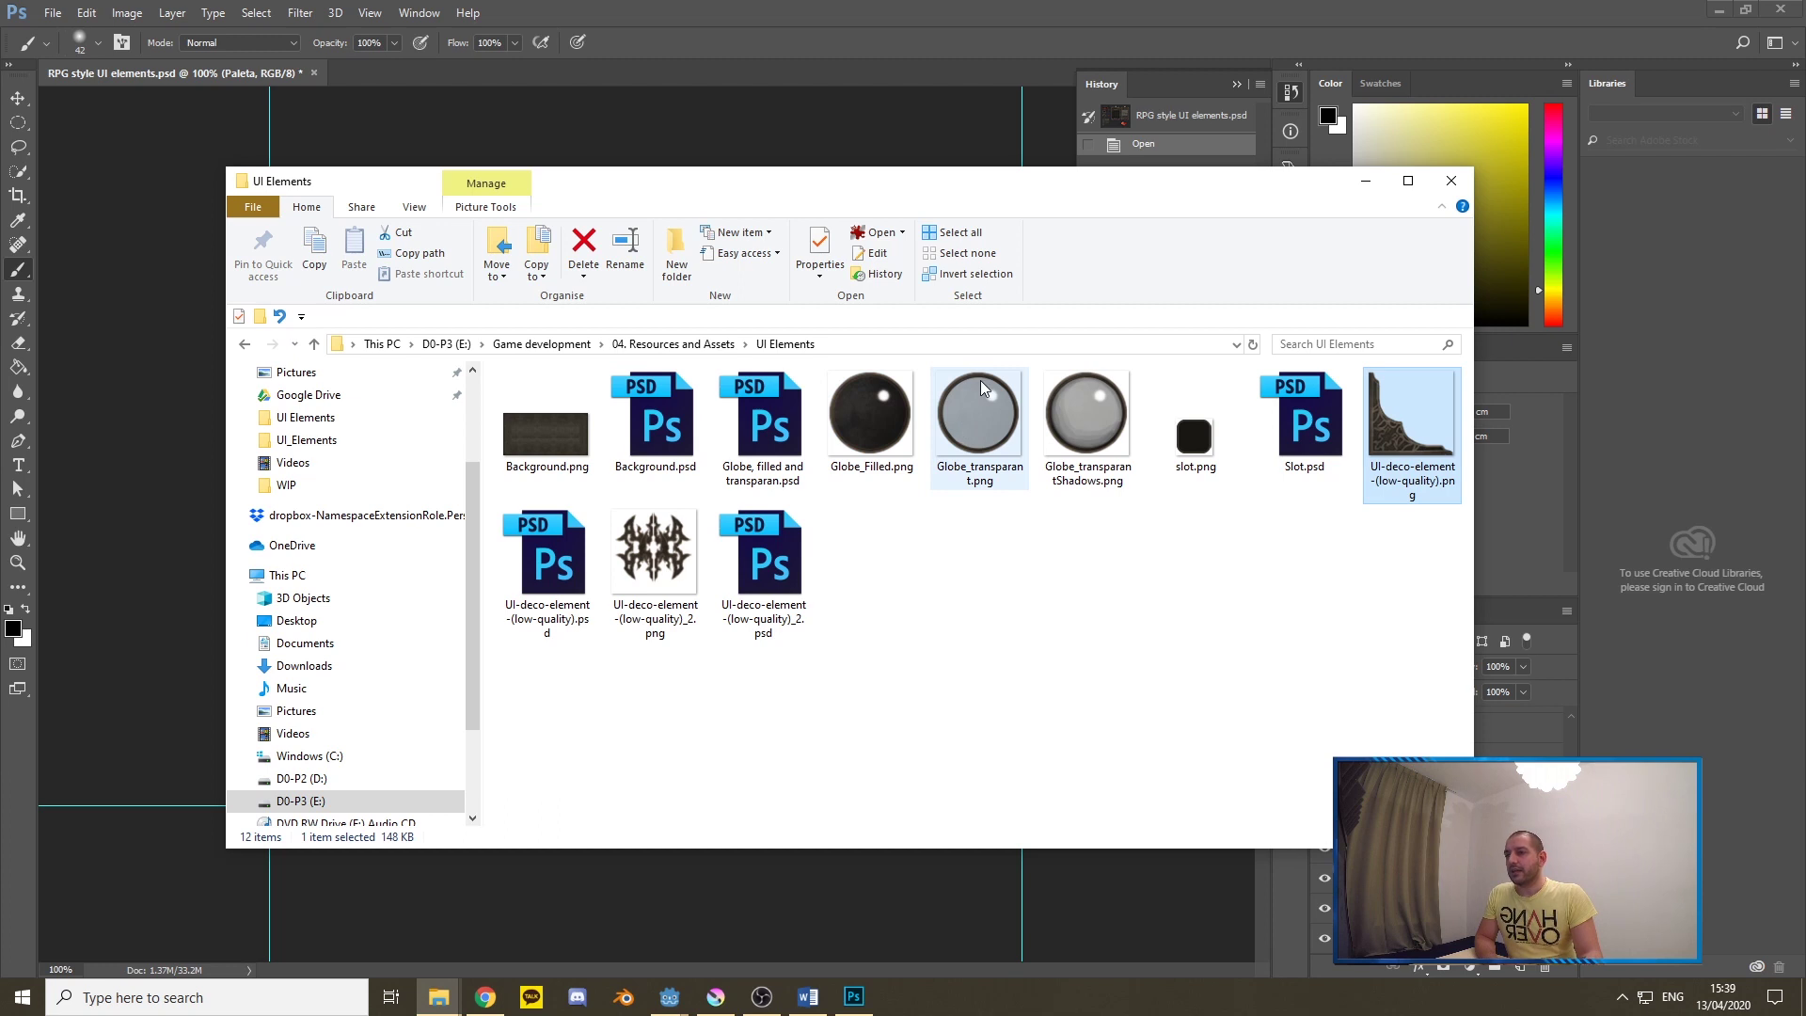
{"action": "left_click", "coordinate": [701, 21]}
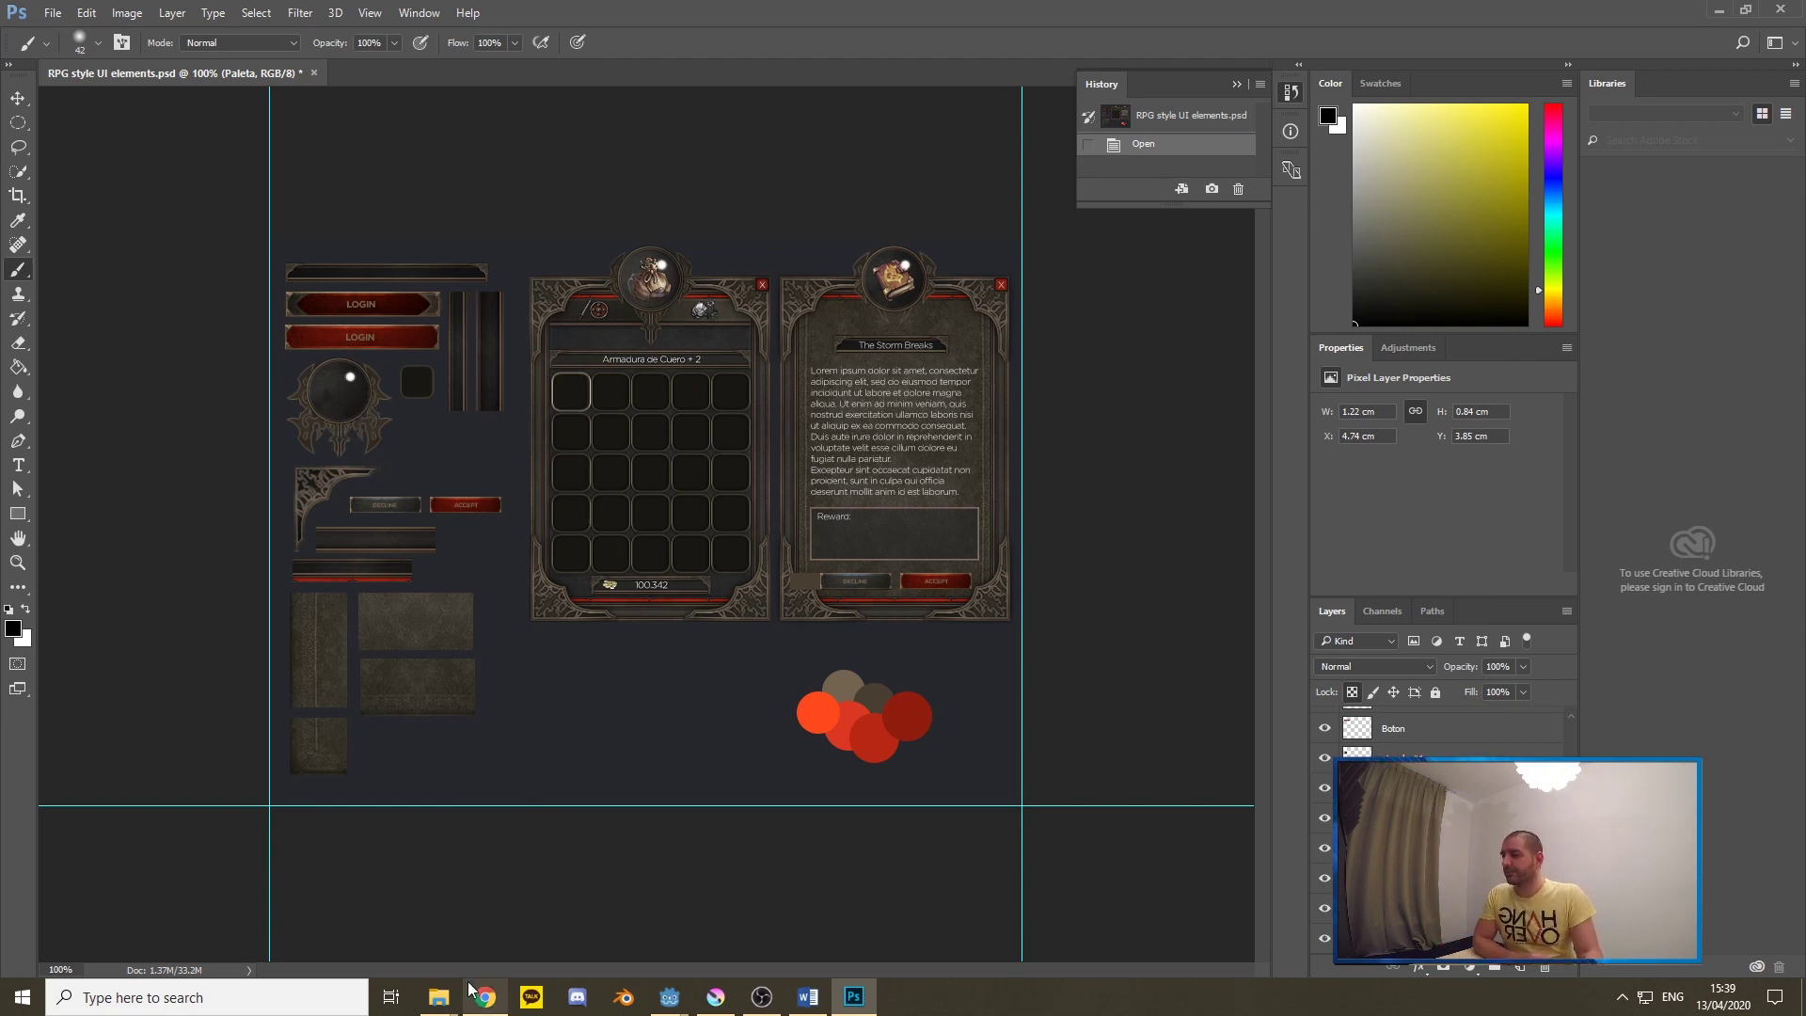
View Globe_transparant.png, then bring up Globe_transparantShadows.png in Krita
{"action": "mouse_move", "coordinate": [439, 997]}
{"action": "left_click", "coordinate": [378, 933]}
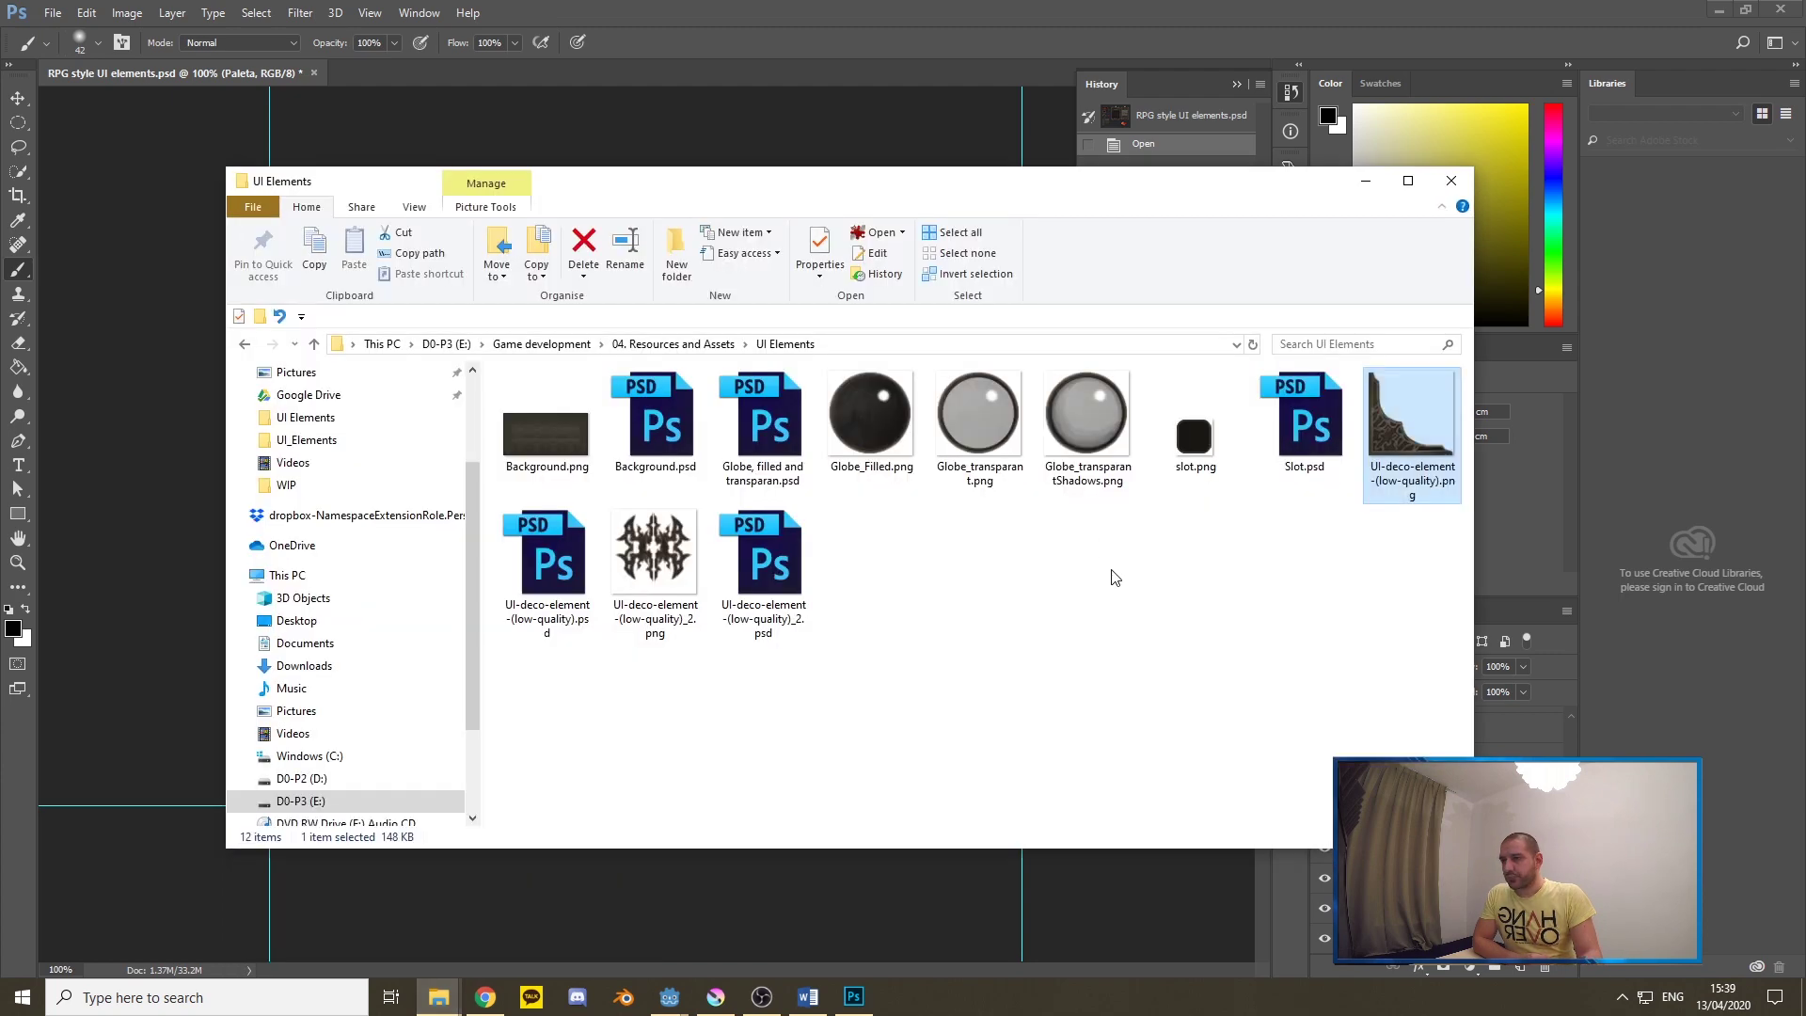
{"action": "left_click", "coordinate": [975, 408]}
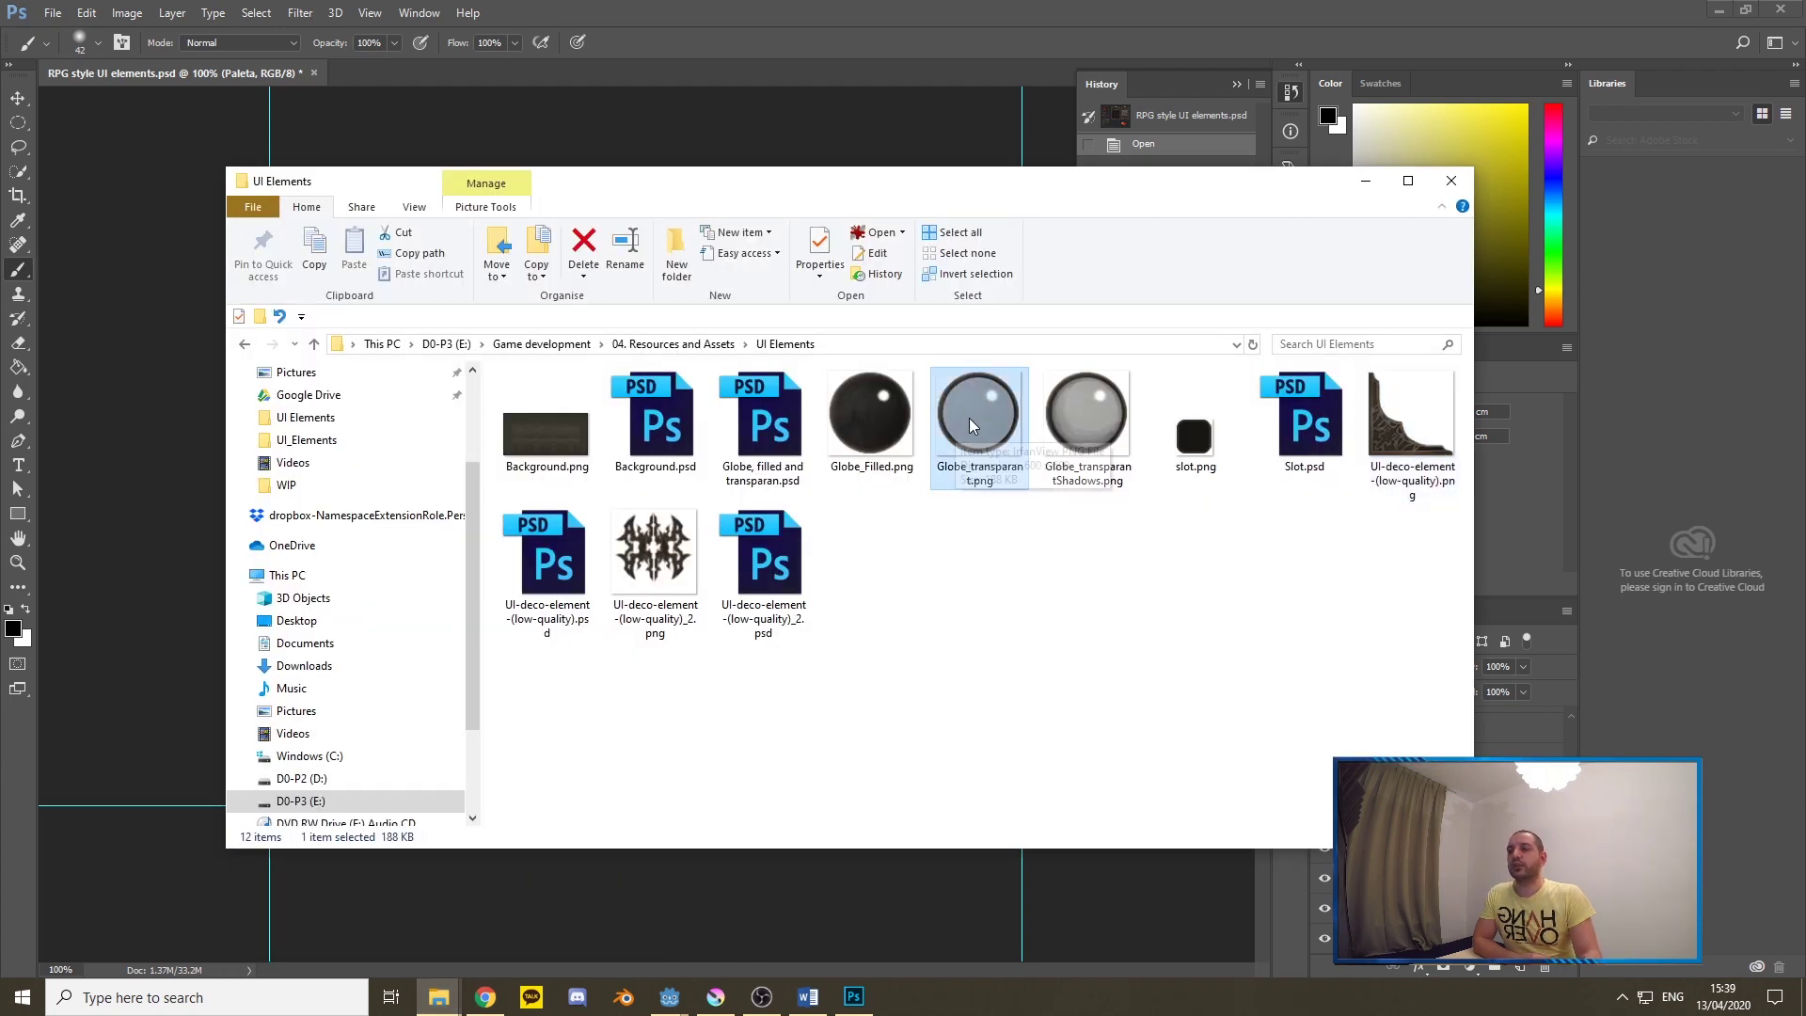
{"action": "left_click", "coordinate": [721, 999]}
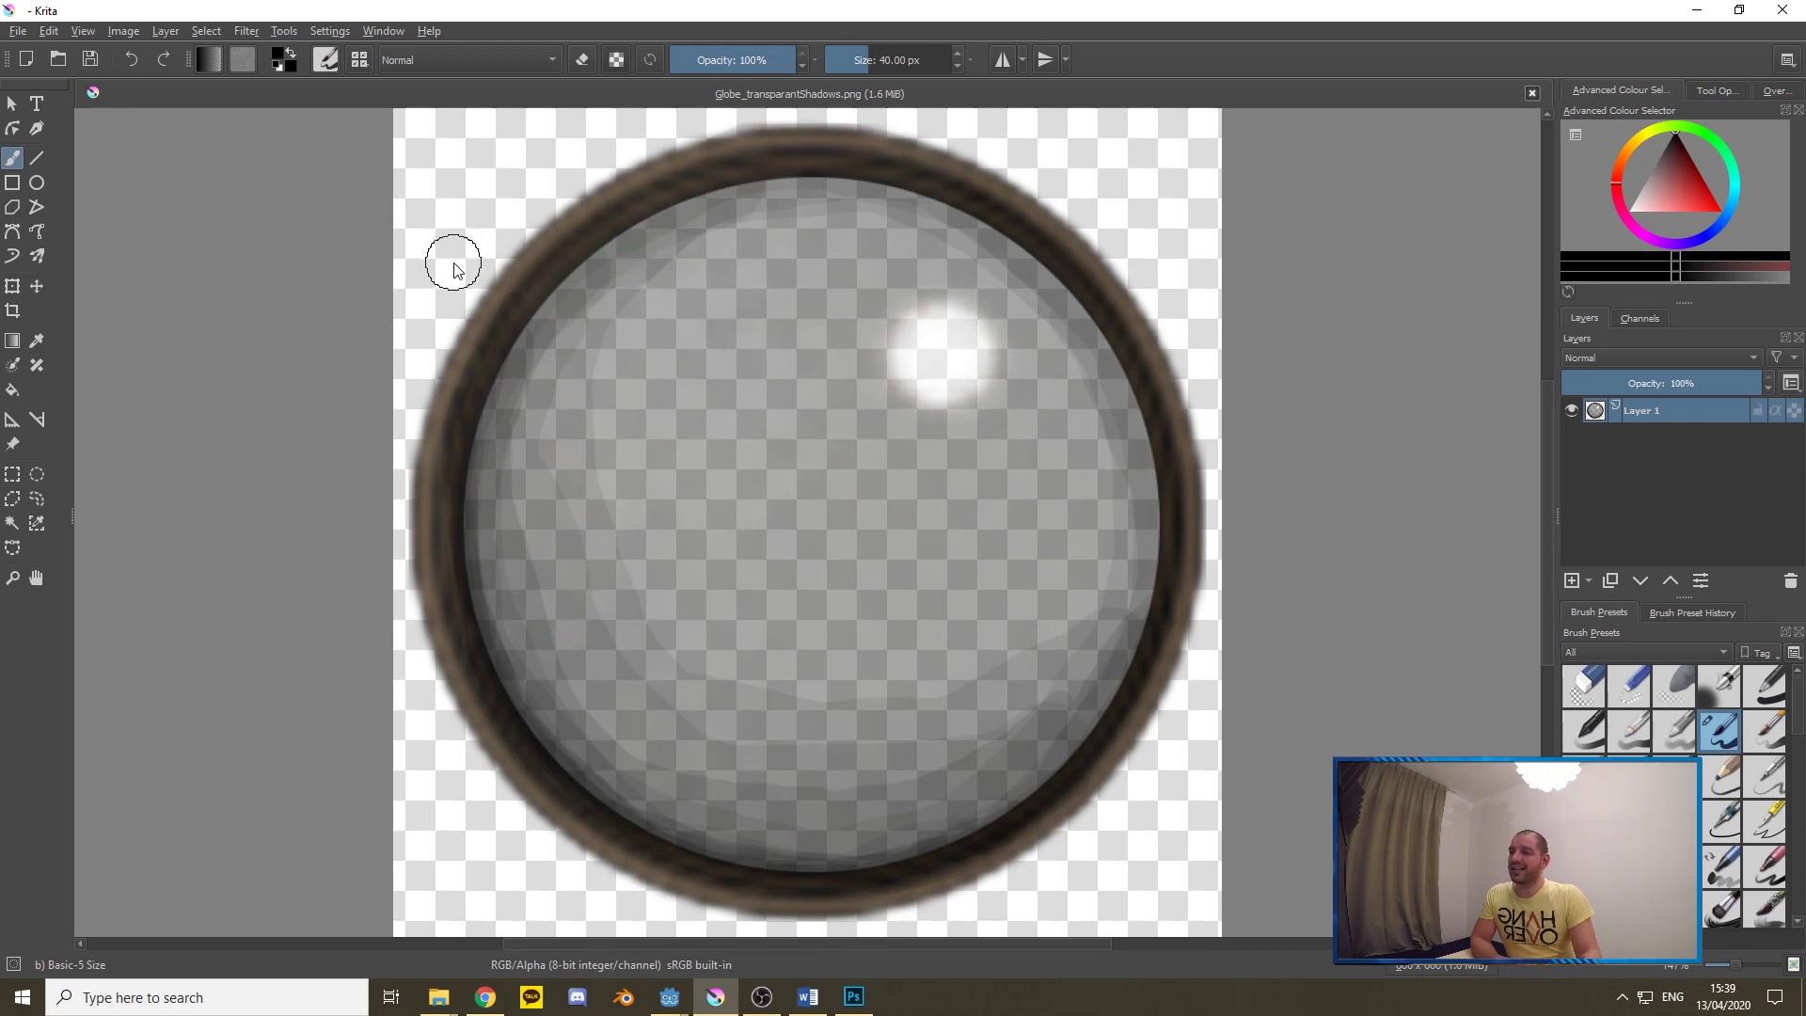
Bring the UI Elements folder over Krita and select Globe_transparantShadows.png, then Globe_transparant.png
{"action": "mouse_move", "coordinate": [442, 1004]}
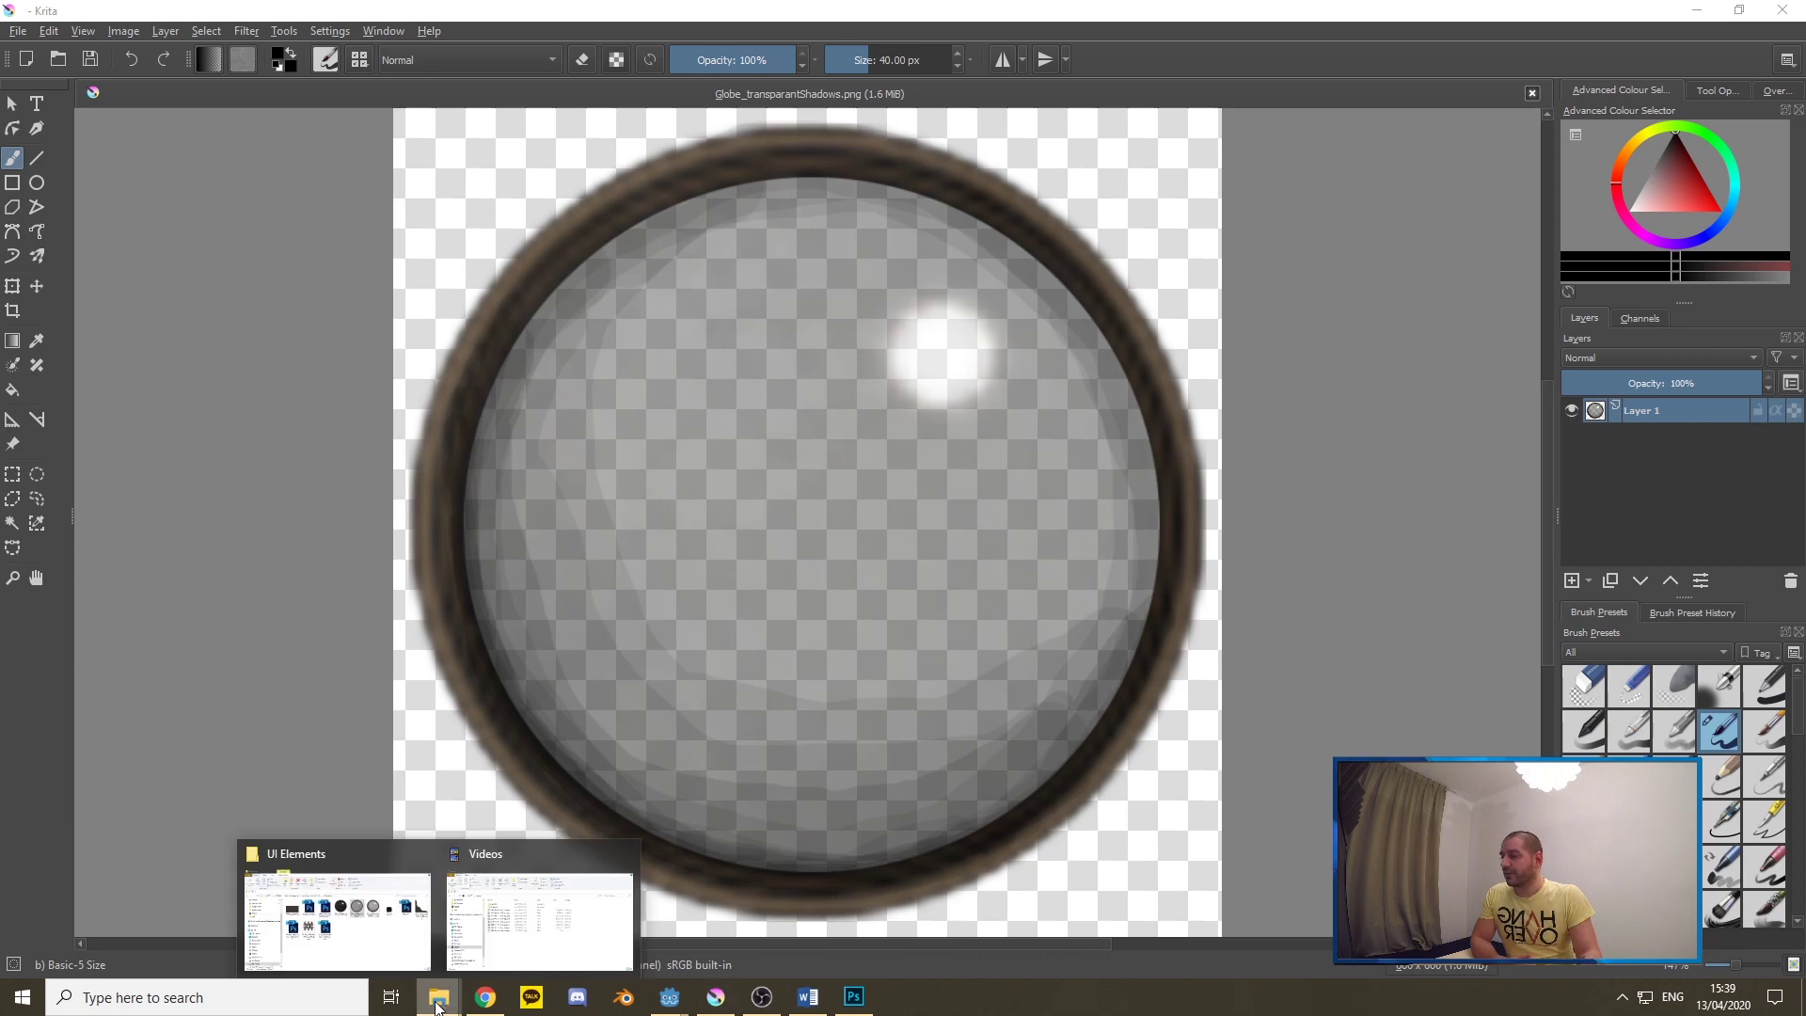
{"action": "left_click", "coordinate": [337, 917]}
{"action": "left_click", "coordinate": [1067, 386]}
{"action": "left_click", "coordinate": [973, 405]}
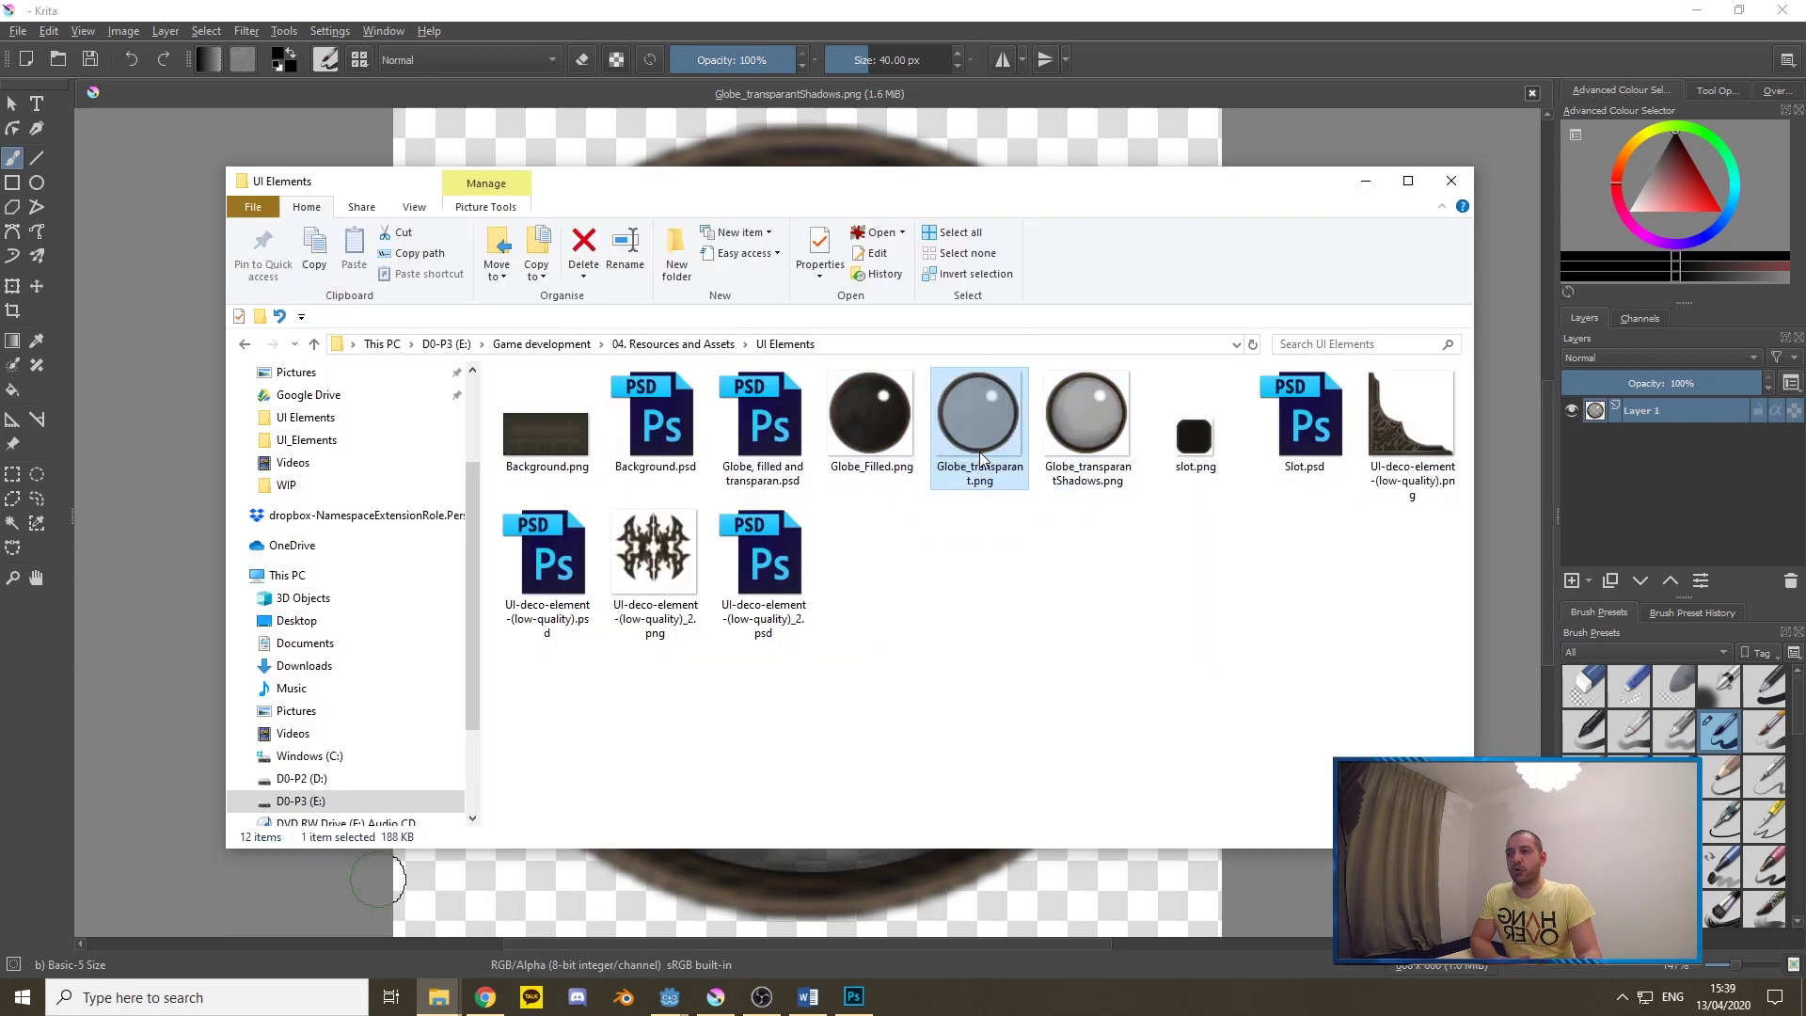
{"action": "left_click", "coordinate": [1437, 396]}
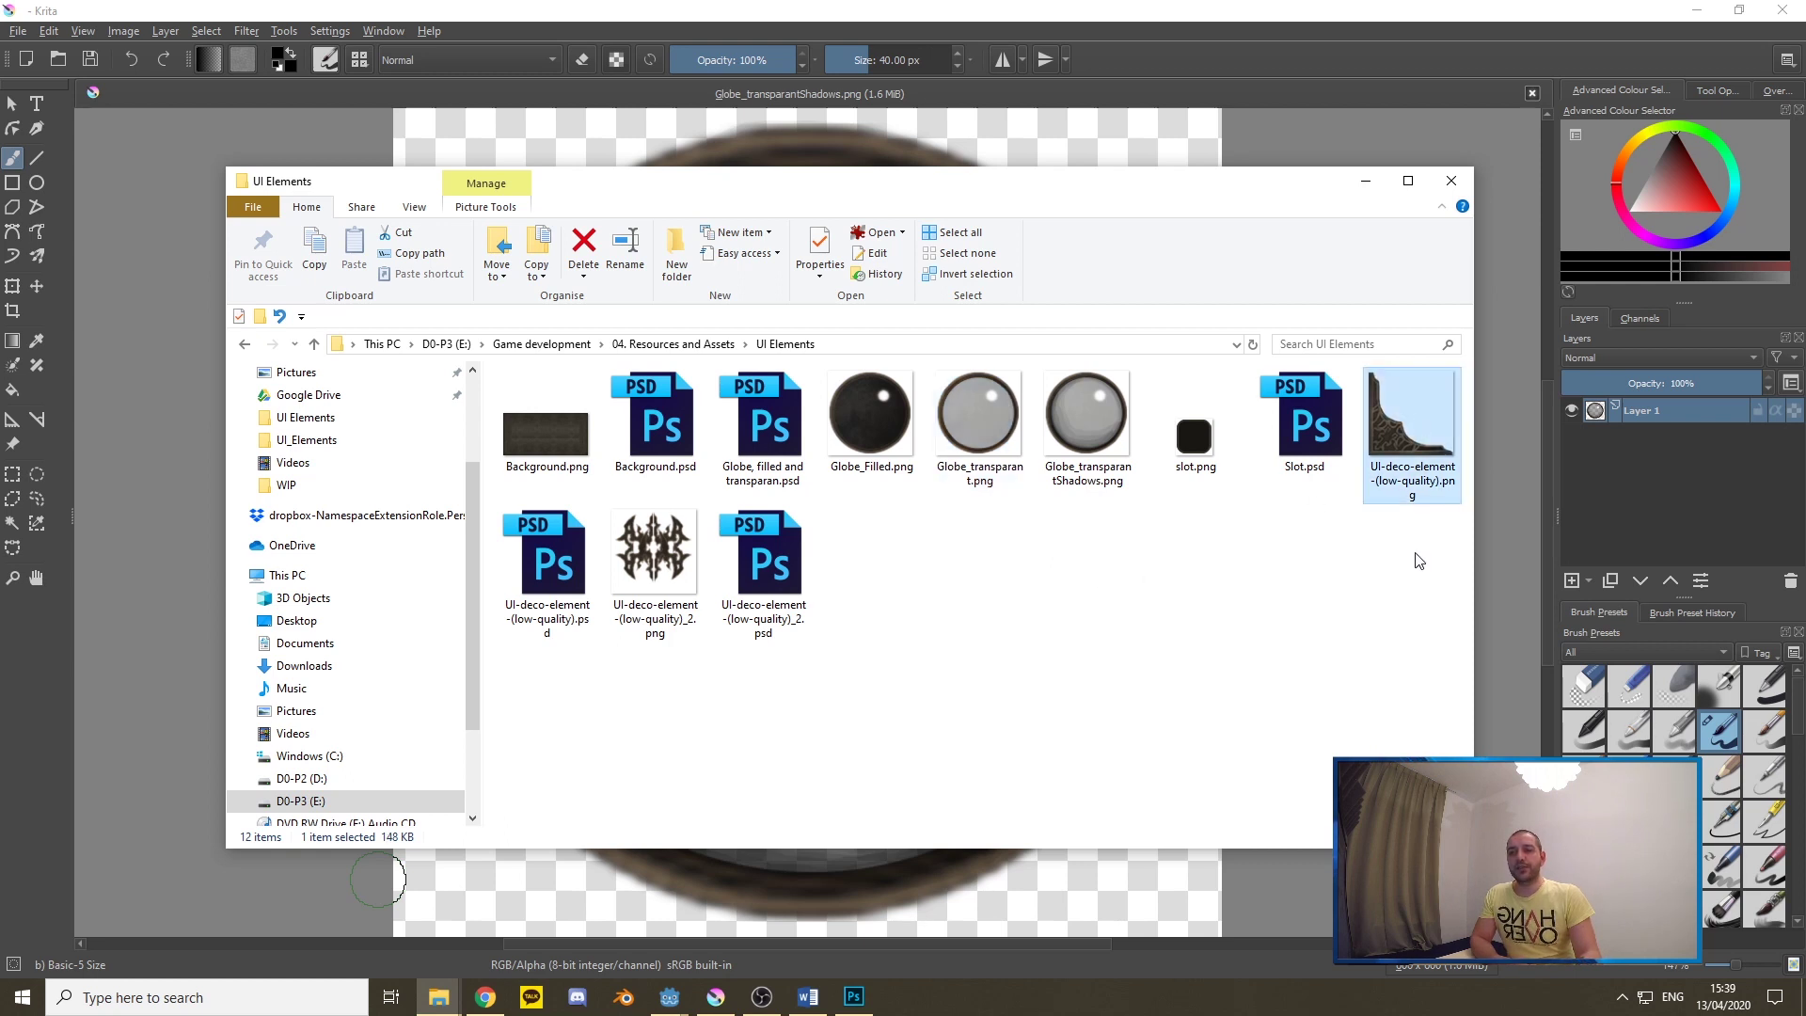